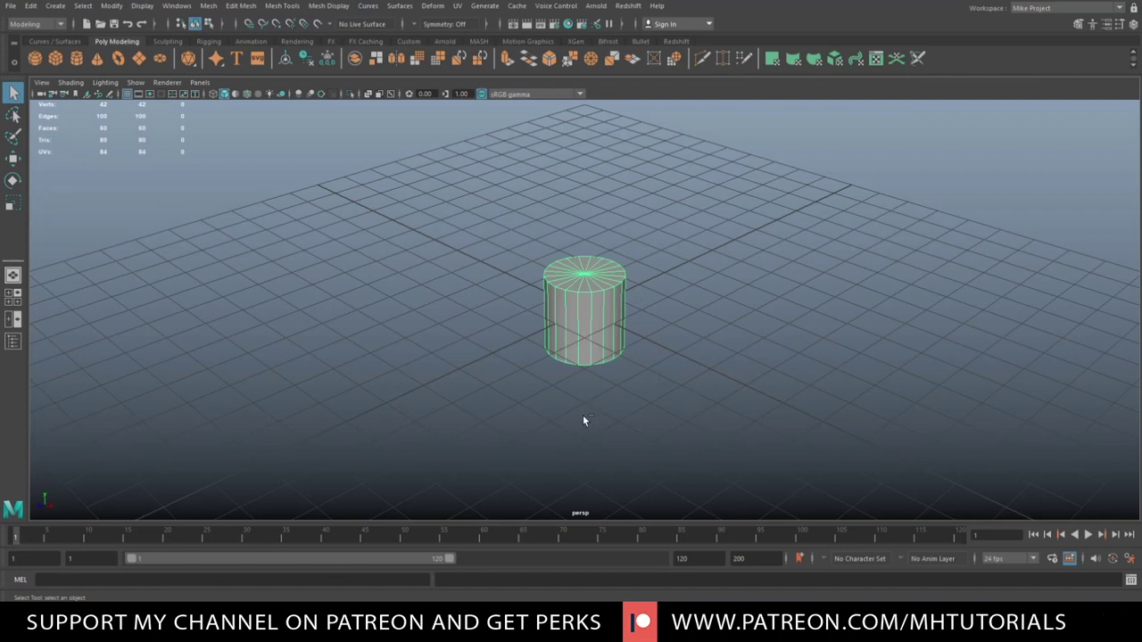
- Give the cylinder 36 axis subdivisions and 0 cap subdivisions
key("ctrl+a")
left_click(969, 77)
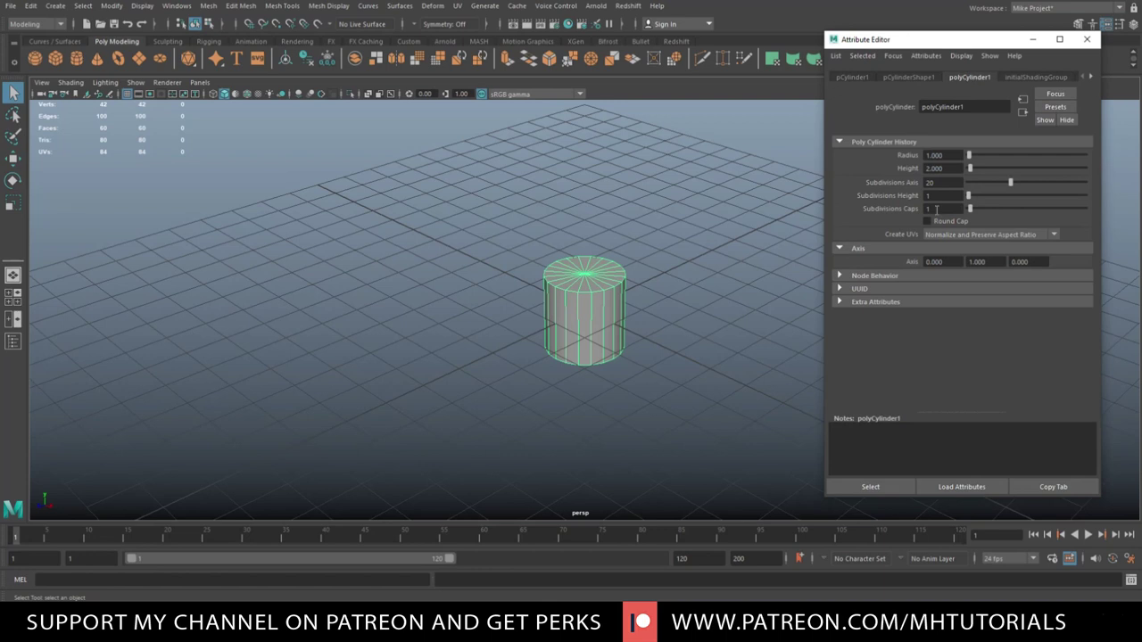
left_click(948, 183)
type("36")
key("Return")
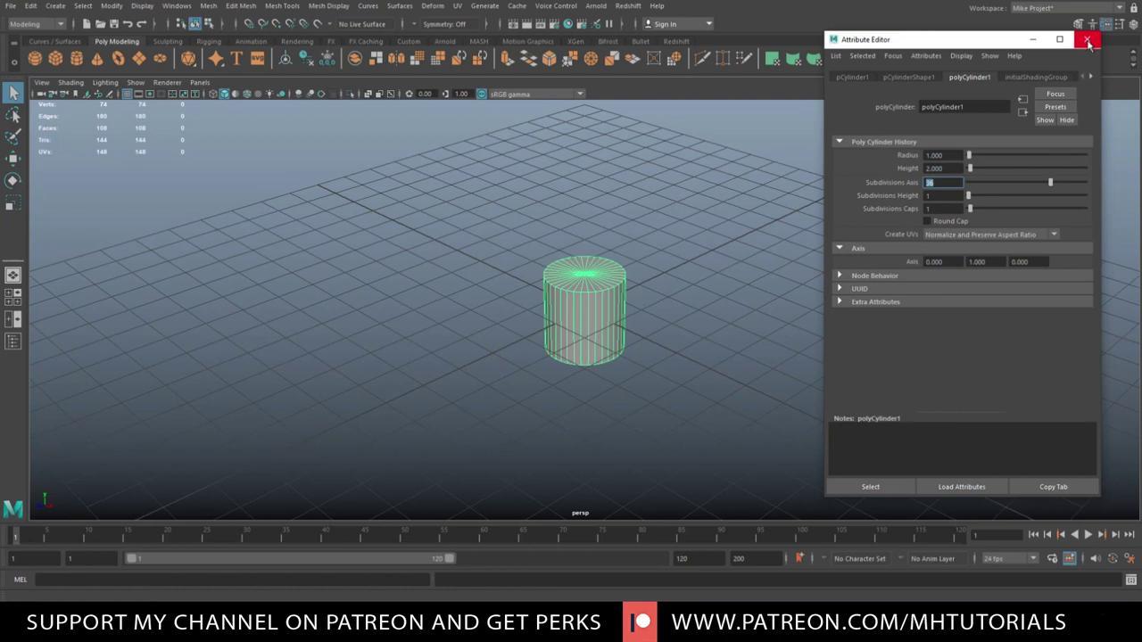
left_click(946, 208)
type("0")
key("Return")
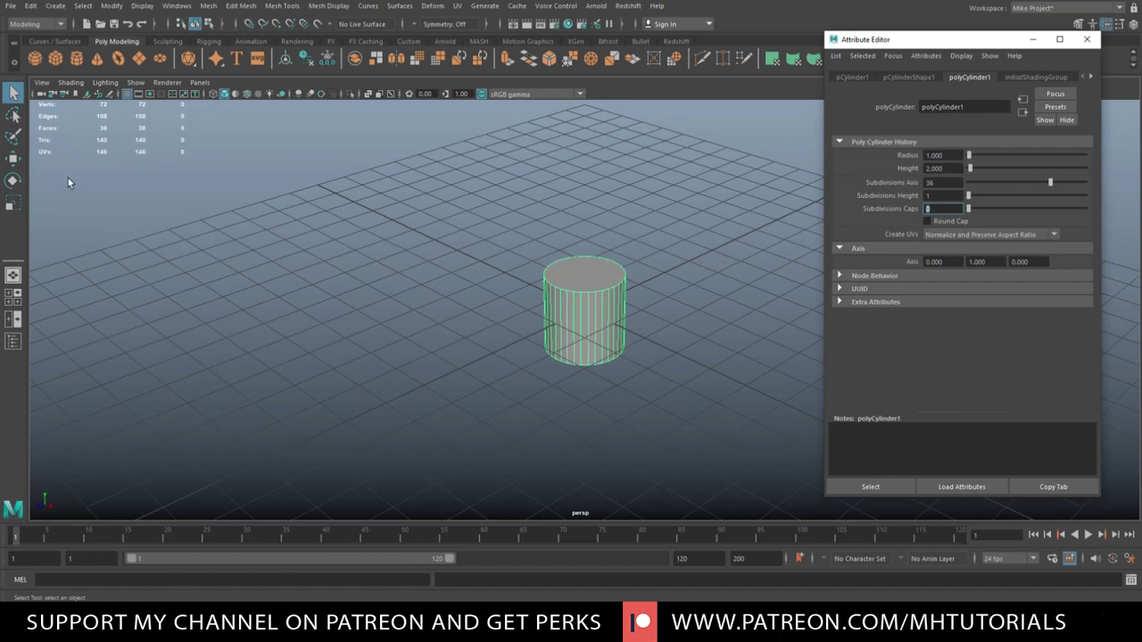
- Delete the top and bottom cap faces to leave an open tube
key("space")
right_click(347, 211)
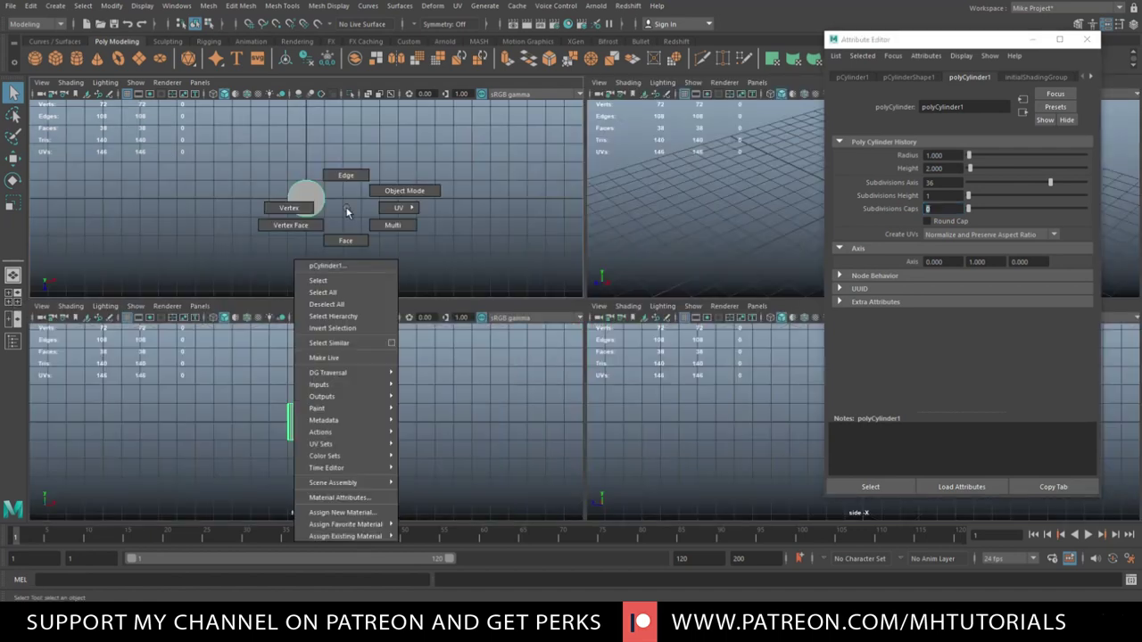
left_click(322, 223)
left_click(304, 204)
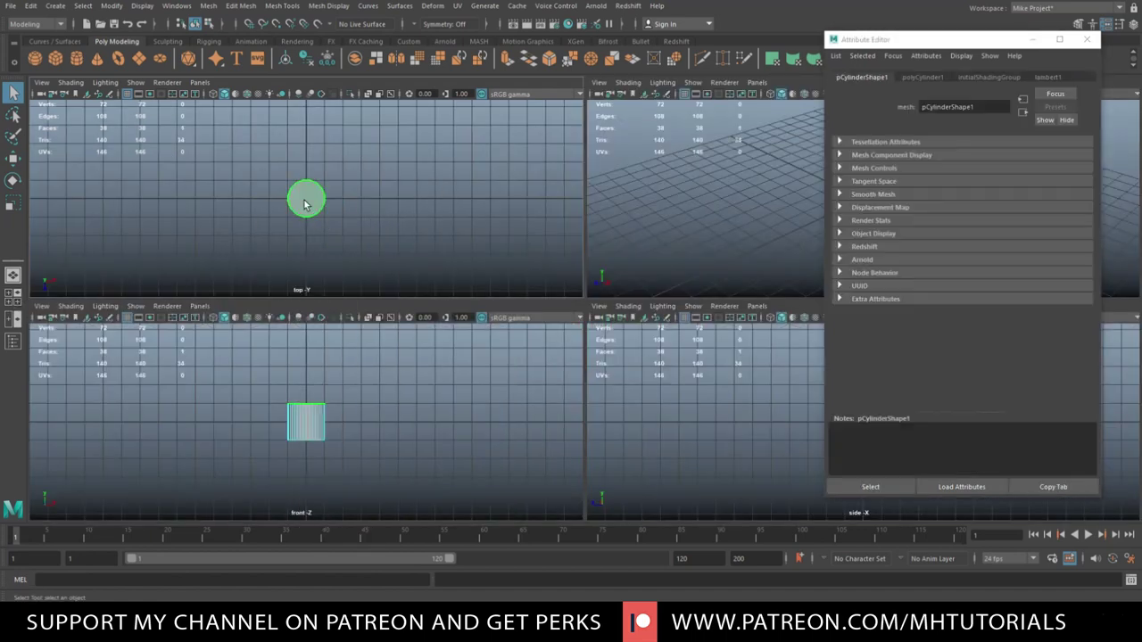
key("Delete")
left_click(304, 203)
key("Delete")
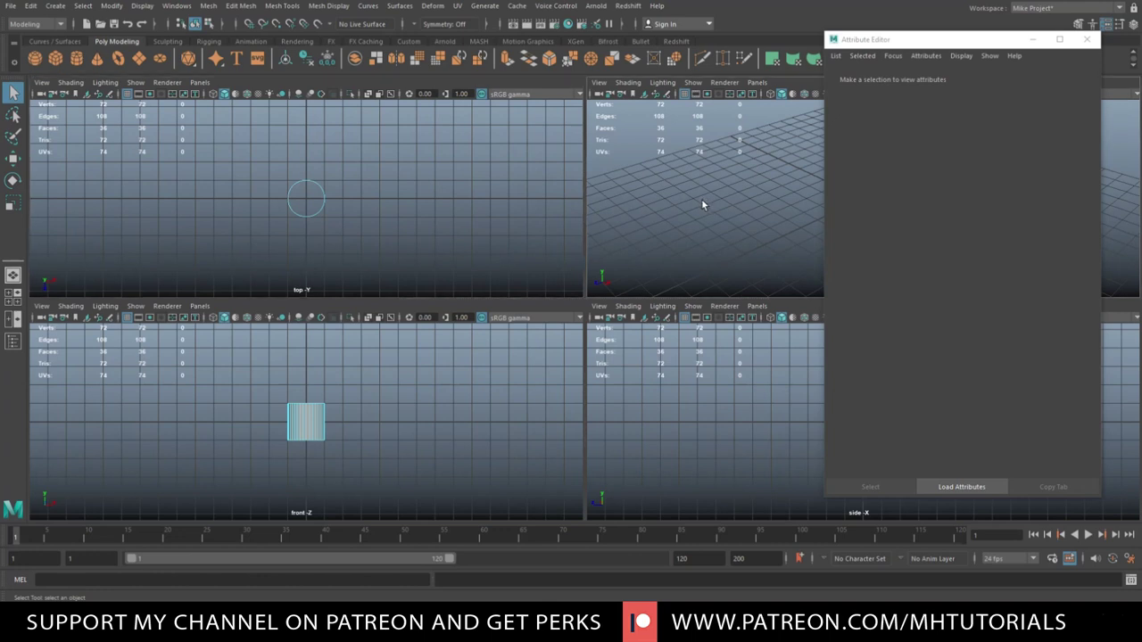
key("space")
left_click(1086, 40)
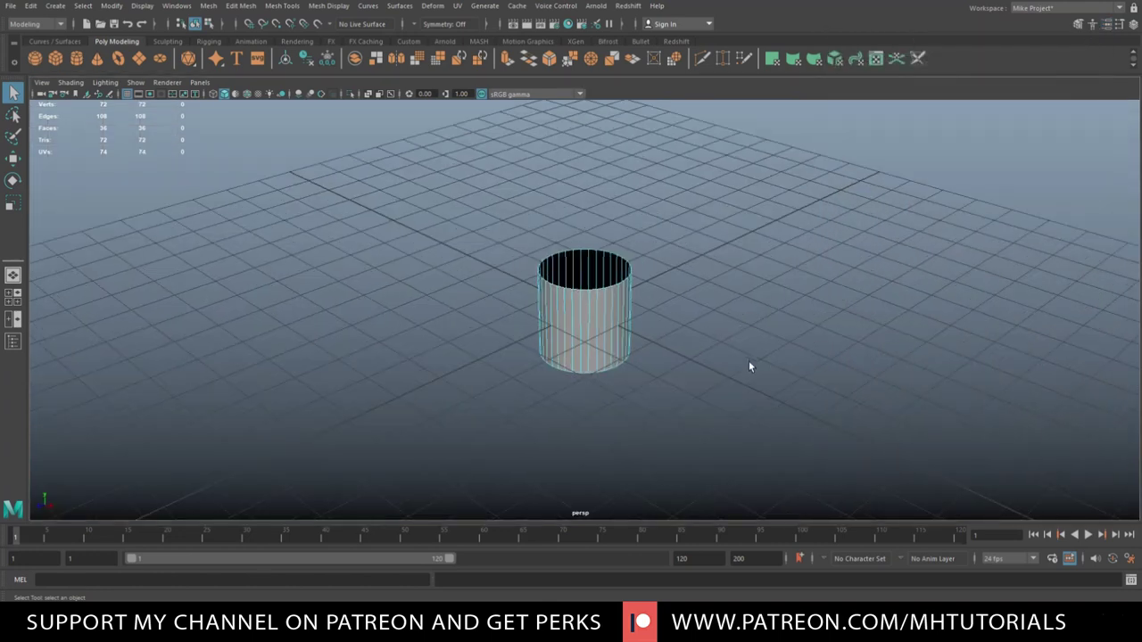
- Insert two evenly spaced edge loops around the tube
left_click_drag(749, 361, 770, 348, "alt")
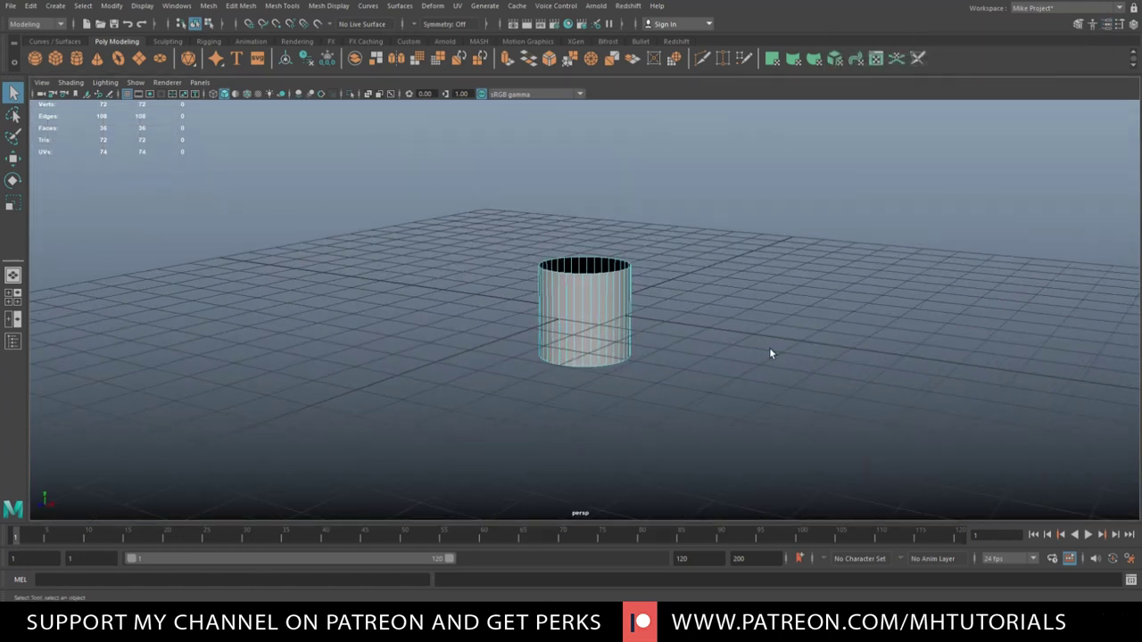
key("ctrl+shift+t")
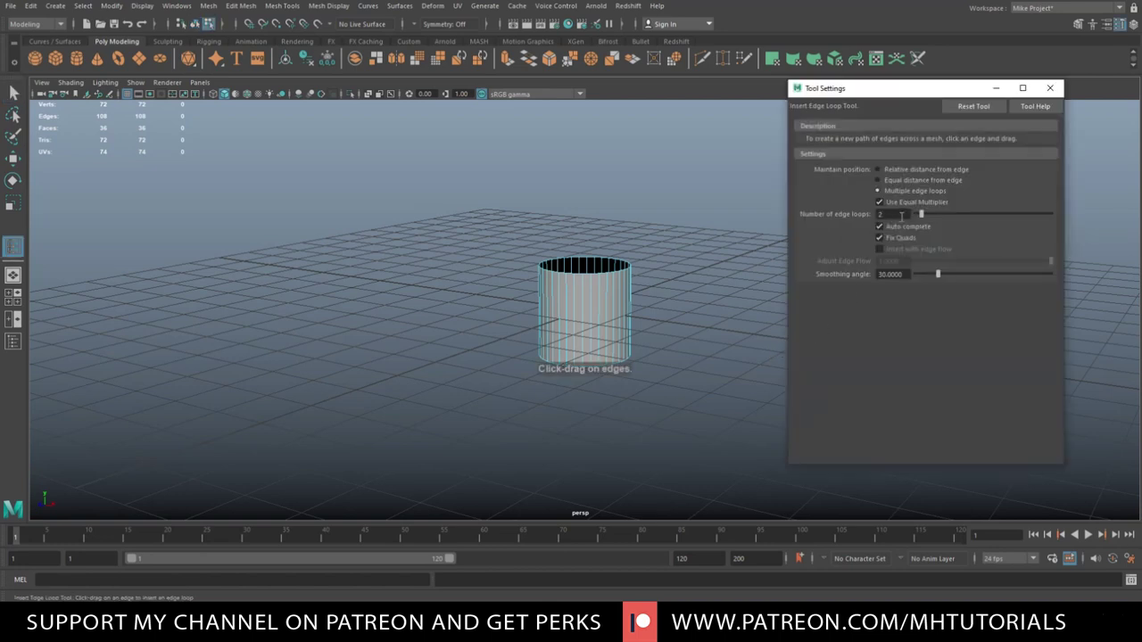
left_click(603, 322)
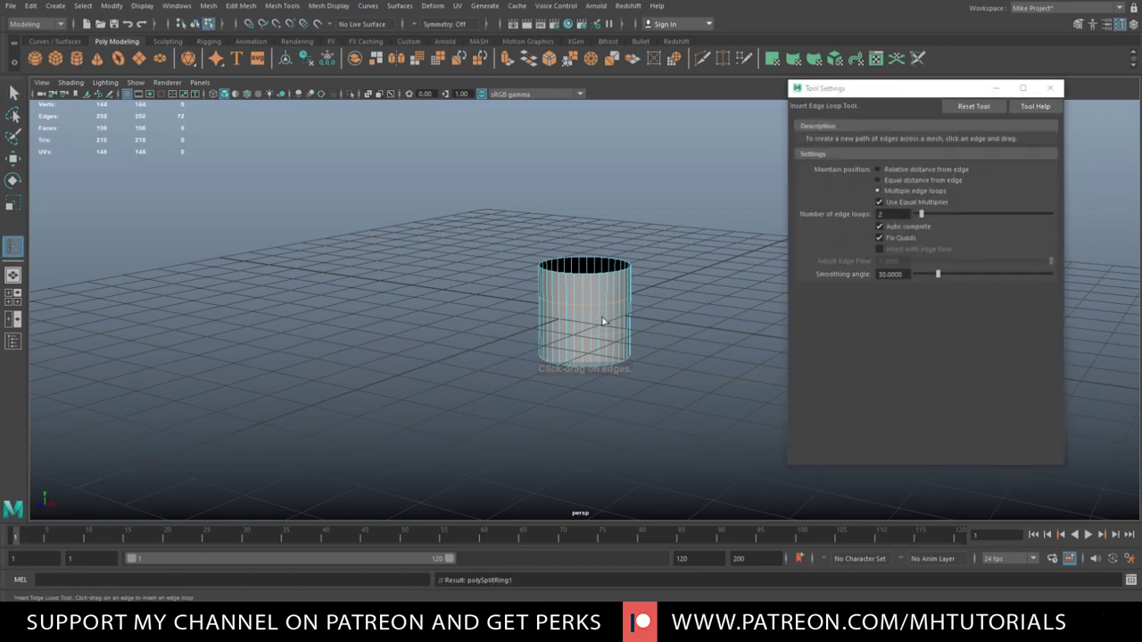
- Scale the new loops apart vertically toward the tube's top and bottom rims
key("r")
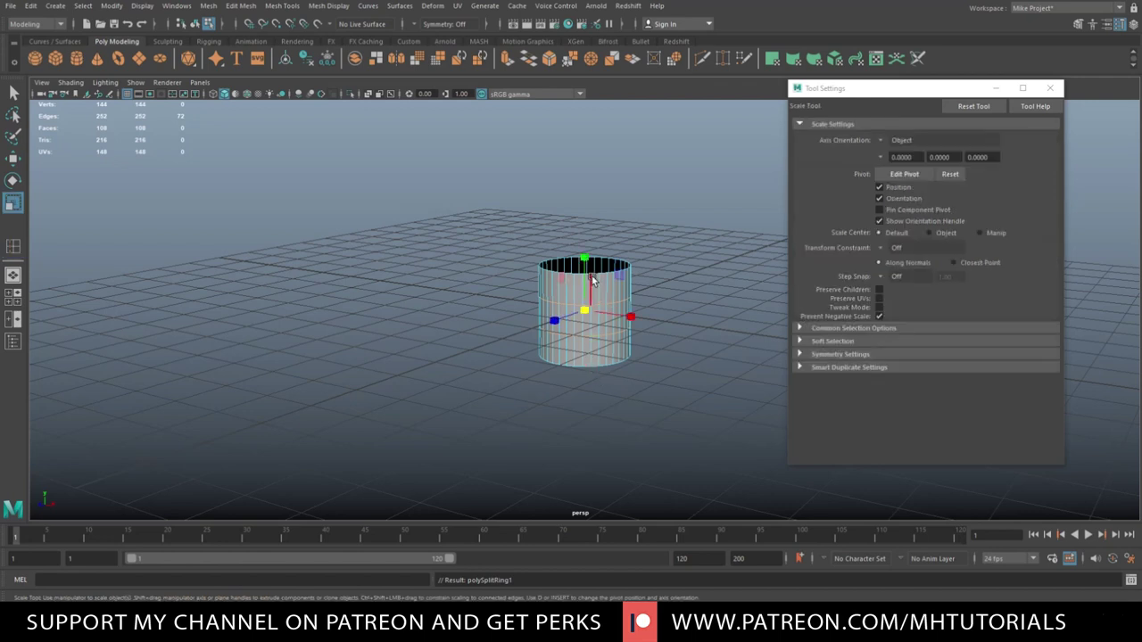
left_click_drag(585, 263, 581, 227)
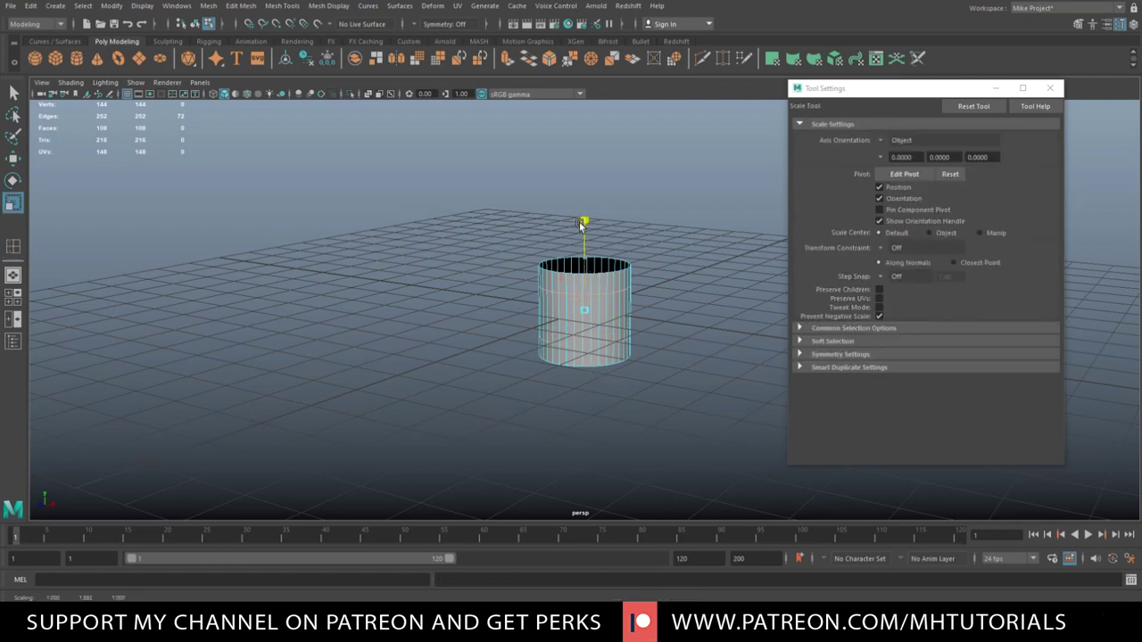
left_click_drag(580, 225, 580, 225)
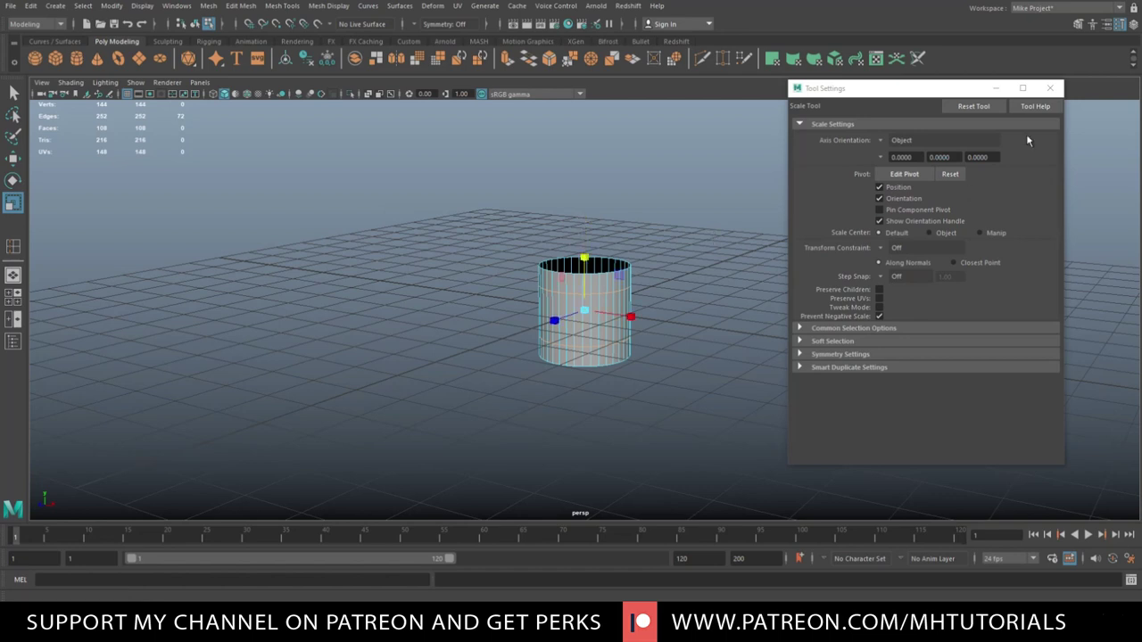
left_click(1050, 88)
scroll(835, 325, "up", 2)
- In face mode, select alternating face strips in the middle band on the near side
scroll(834, 326, "up", 3)
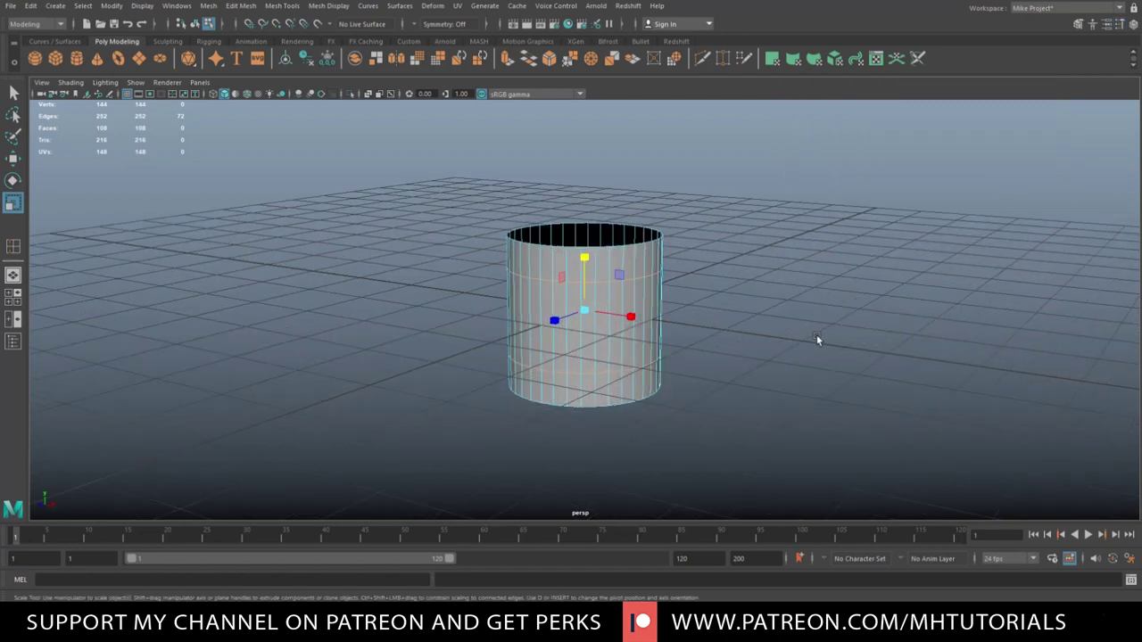
left_click_drag(816, 334, 775, 324, "alt")
scroll(545, 263, "up", 3)
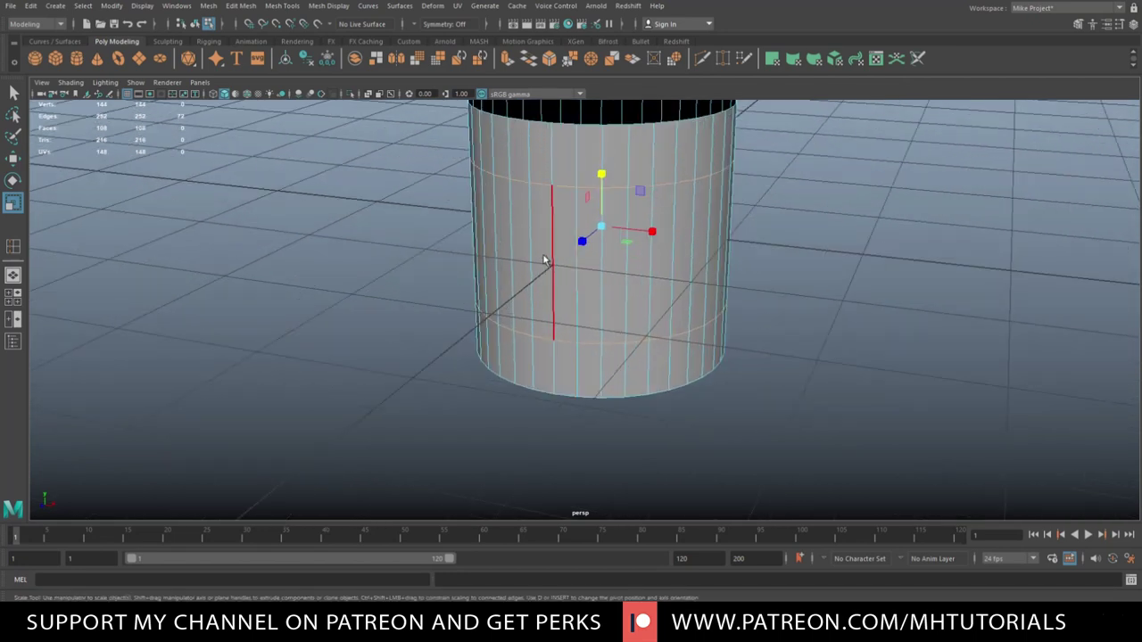
right_click_drag(544, 259, 541, 287)
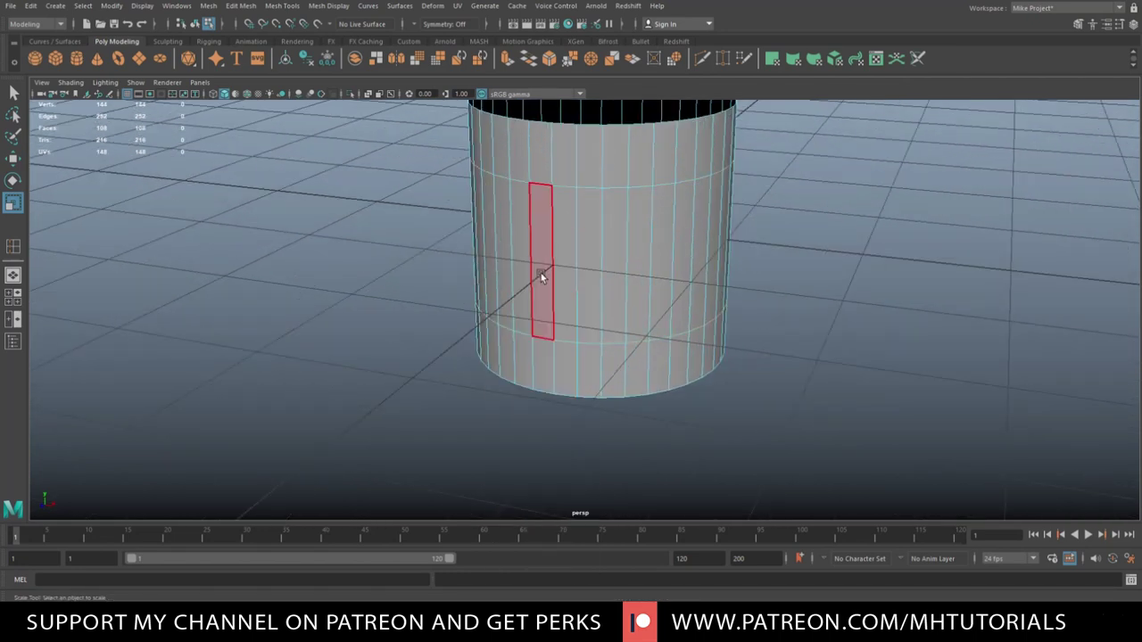
left_click(540, 273)
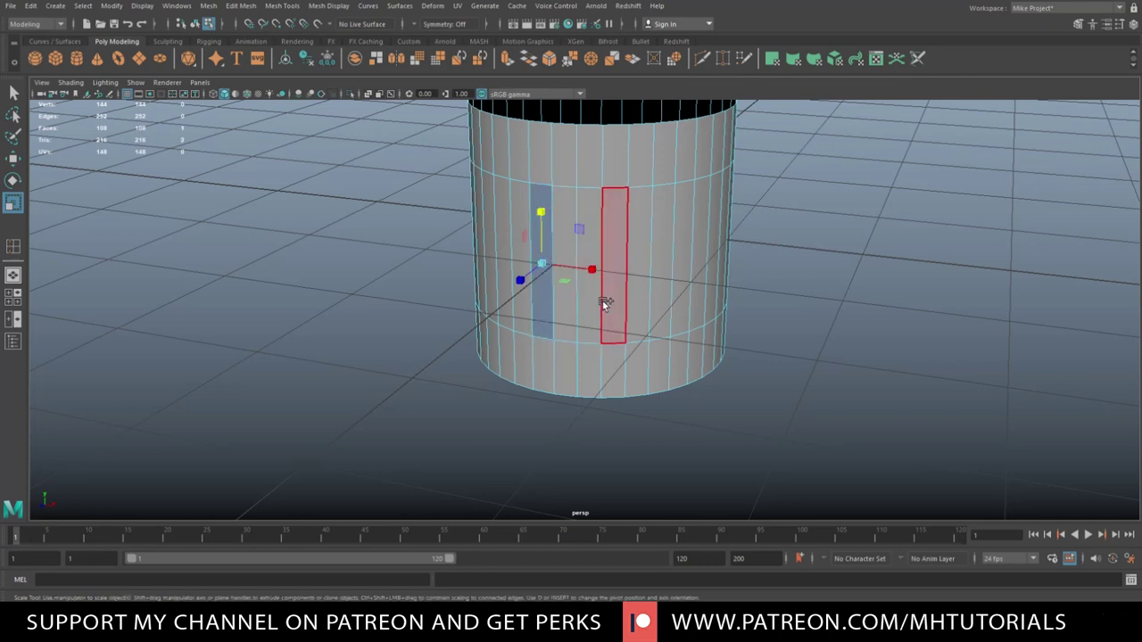
left_click(606, 305, "shift")
left_click(681, 308, "shift")
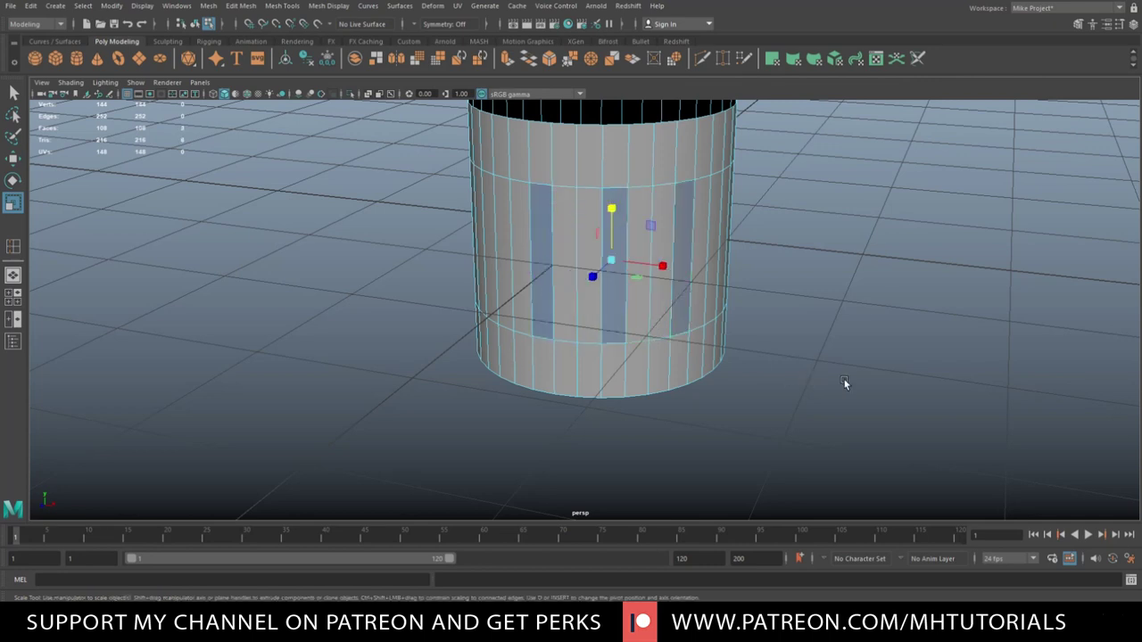
left_click_drag(844, 379, 747, 390, "alt")
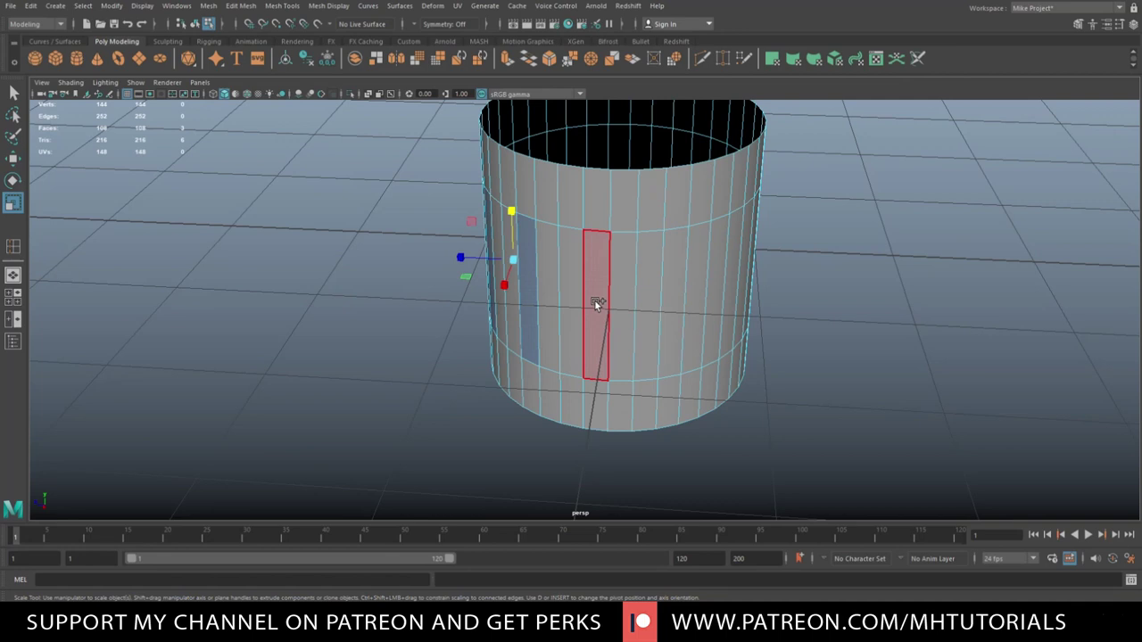
left_click(670, 300, "shift")
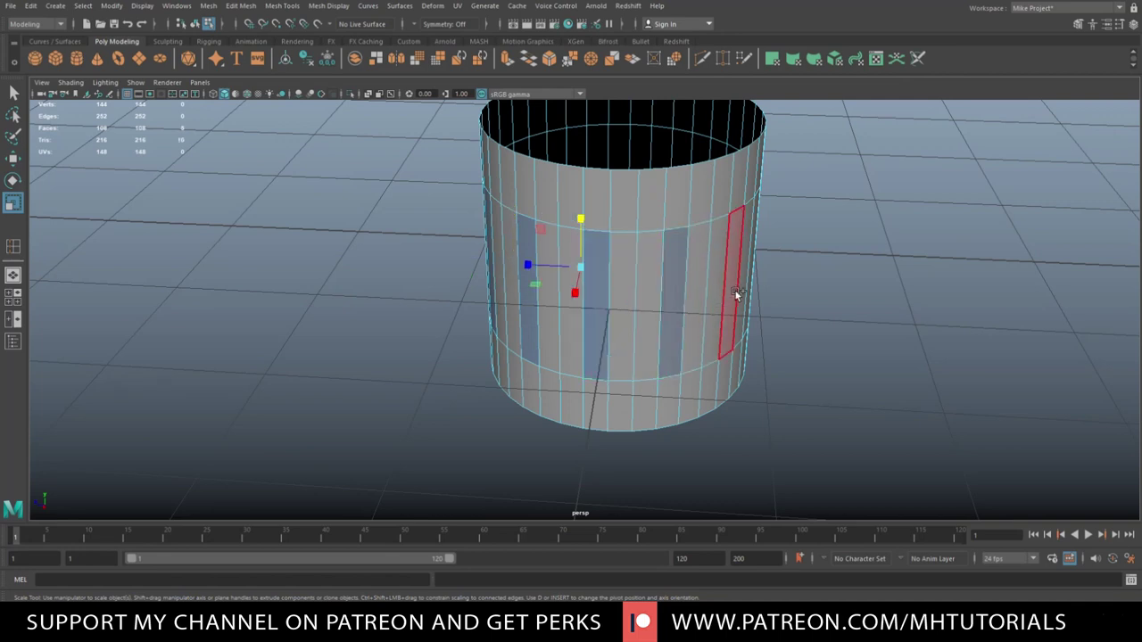
left_click(737, 295, "shift")
- Add alternate strips around the rest of the tube to complete all twelve
left_click_drag(883, 371, 768, 368, "alt")
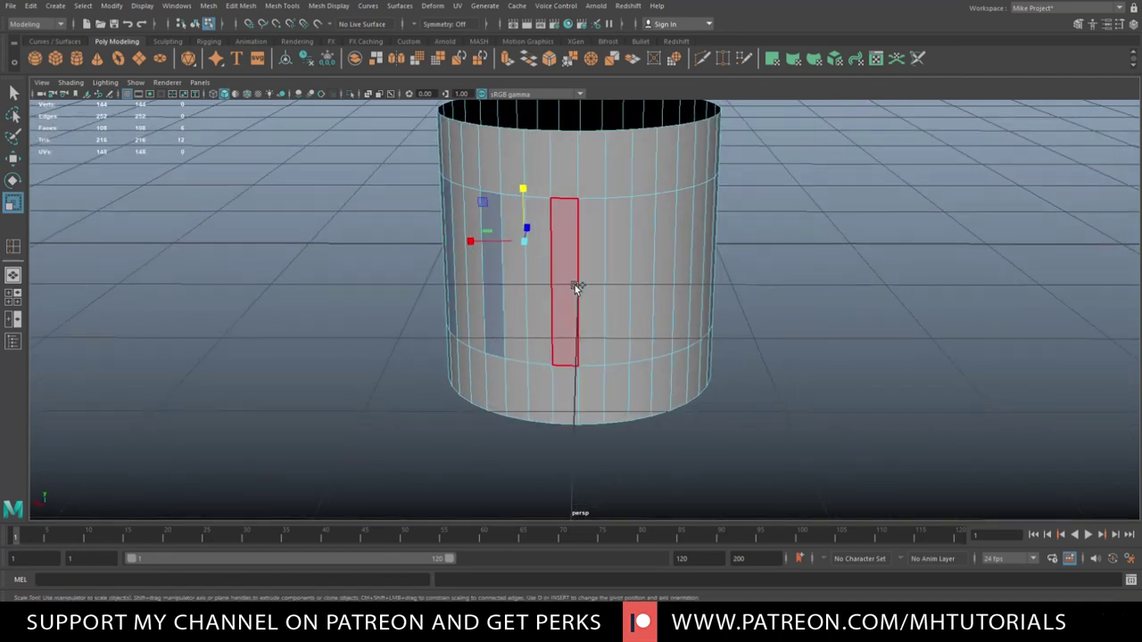
left_click(569, 284, "shift")
left_click(635, 289, "shift")
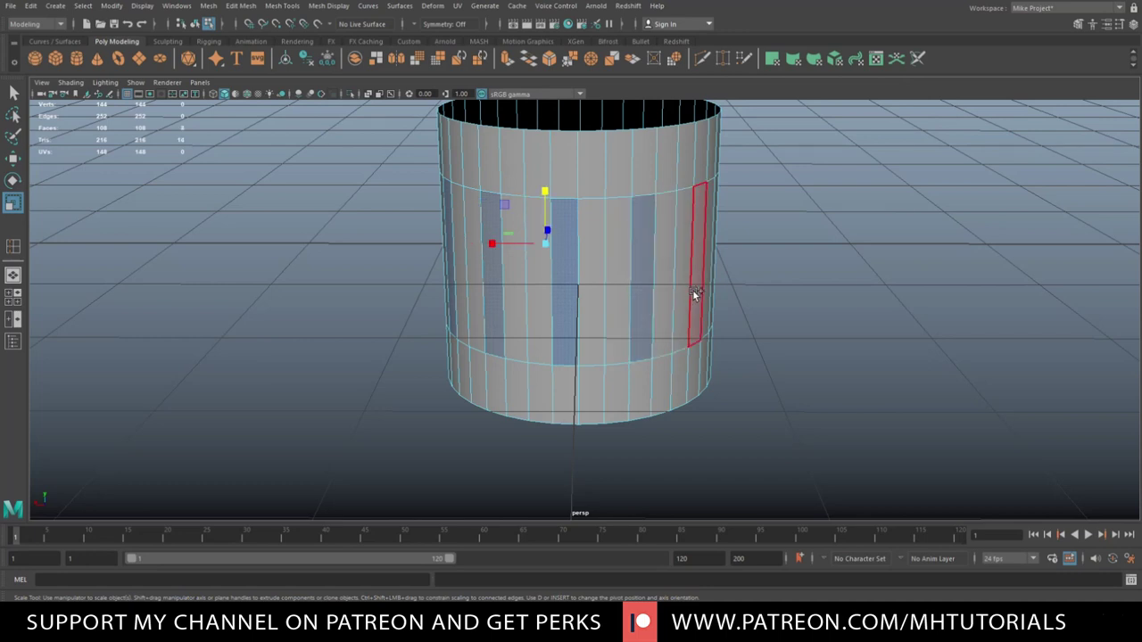
left_click_drag(689, 295, 758, 392, "alt")
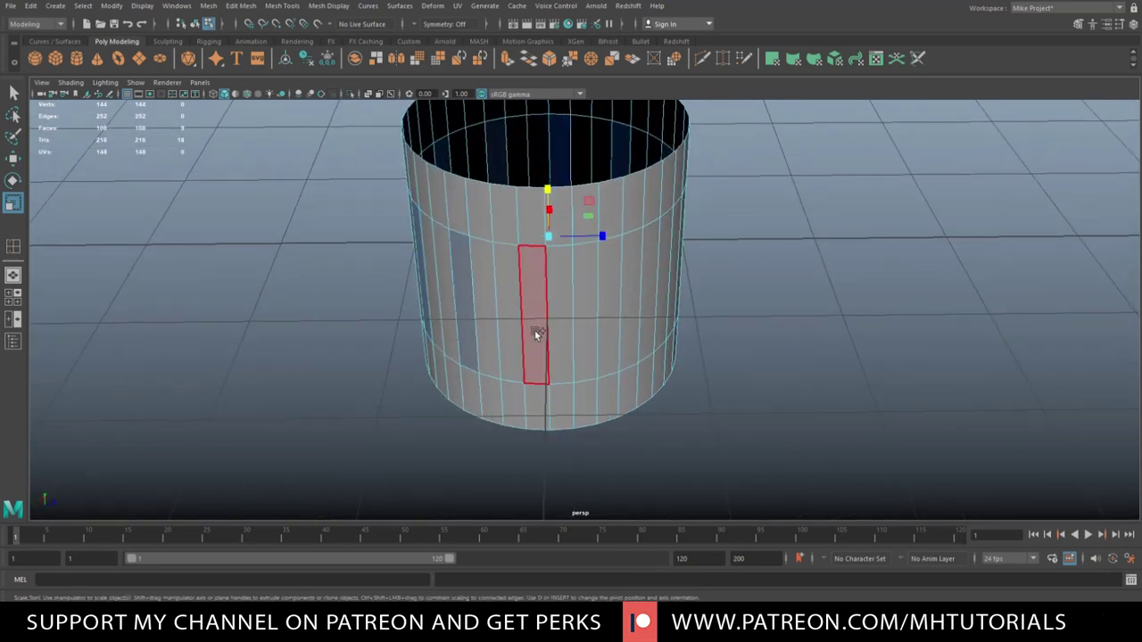
left_click(532, 319, "shift")
left_click(601, 318, "shift")
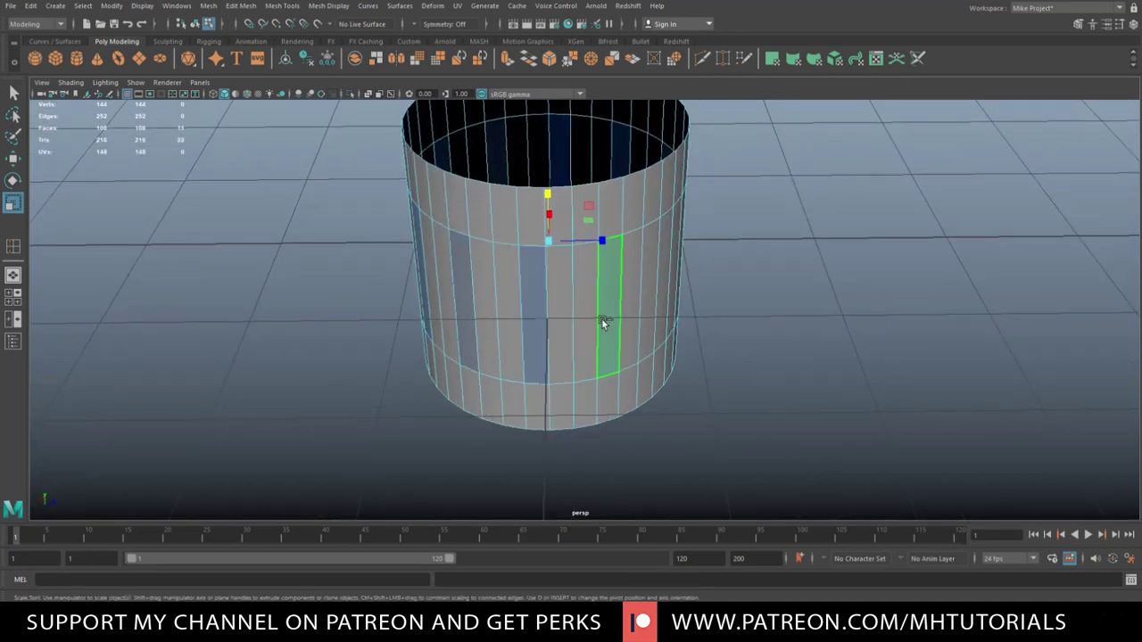
left_click(658, 302, "shift")
left_click_drag(862, 393, 757, 365, "alt")
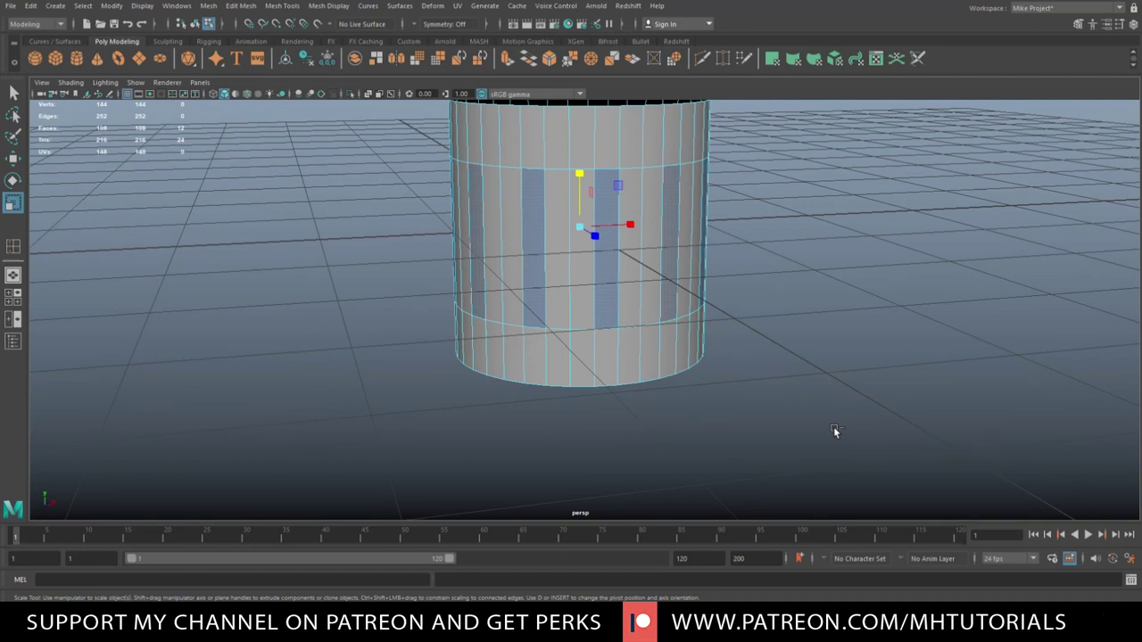
- Extrude the selected strips with thickness -0.4 to recess them into slots
key("ctrl+e")
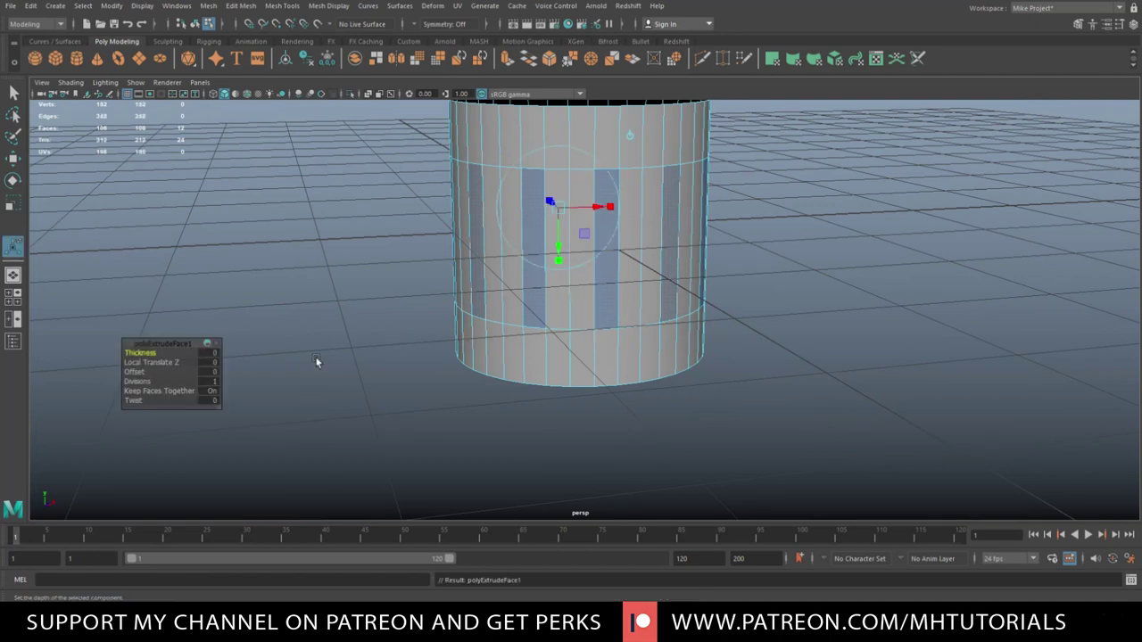
left_click(145, 353)
left_click_drag(142, 353, 143, 353)
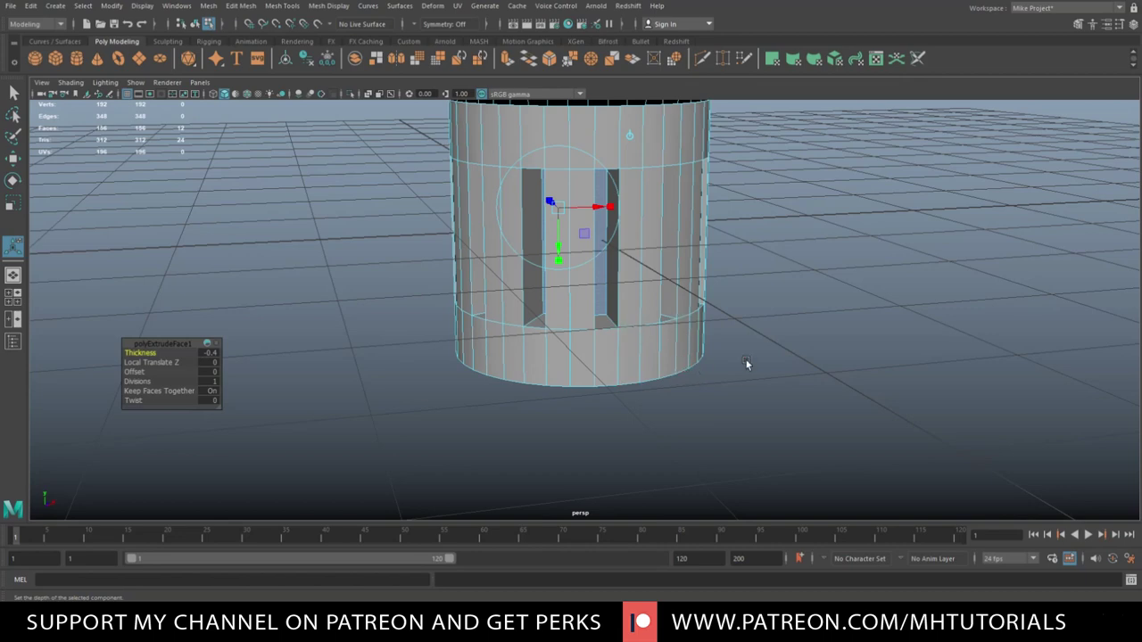
left_click_drag(786, 370, 815, 324, "alt")
- Select the tube's top and bottom vertex rows in the front view
left_click(13, 308)
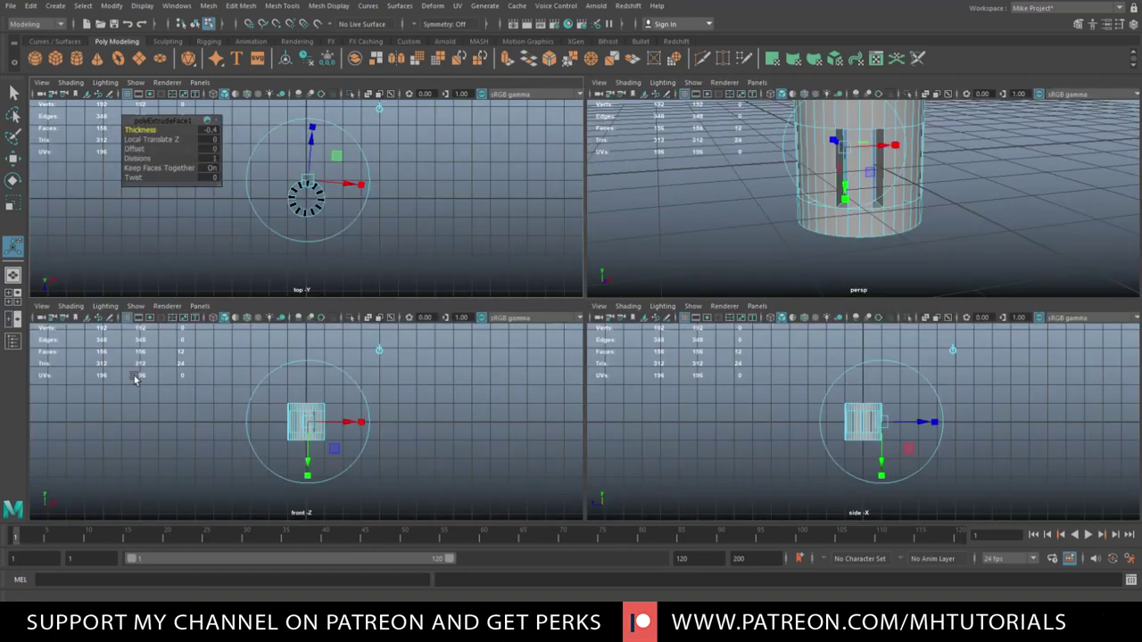
key("space")
scroll(704, 370, "up", 3)
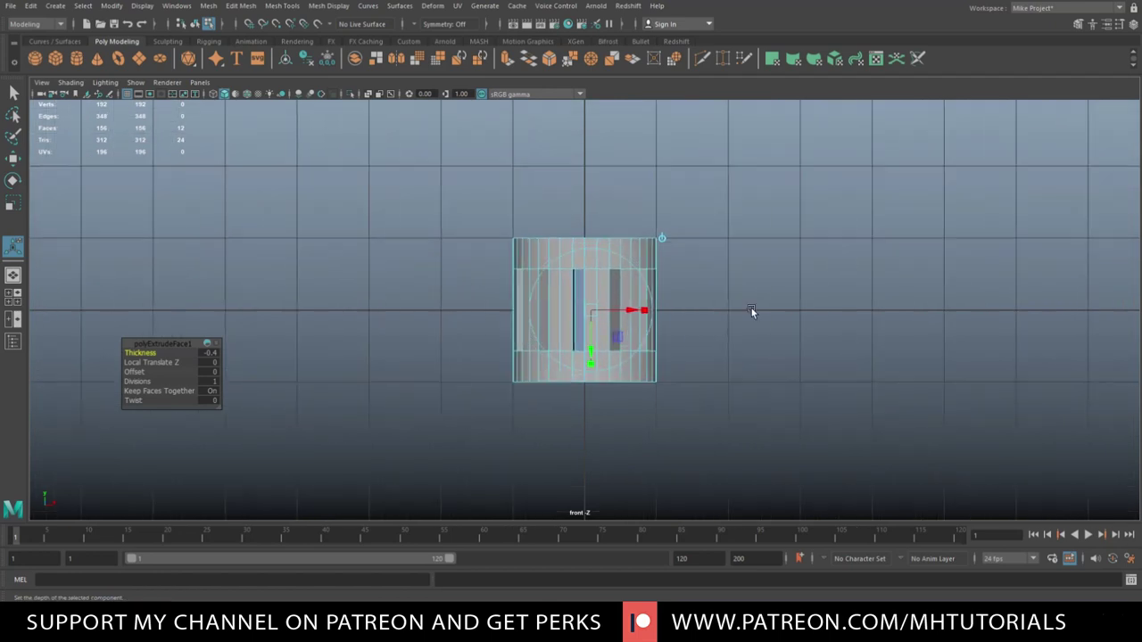
right_click(758, 248)
left_click(700, 245)
left_click_drag(418, 201, 719, 245)
left_click_drag(416, 402, 779, 378, "shift")
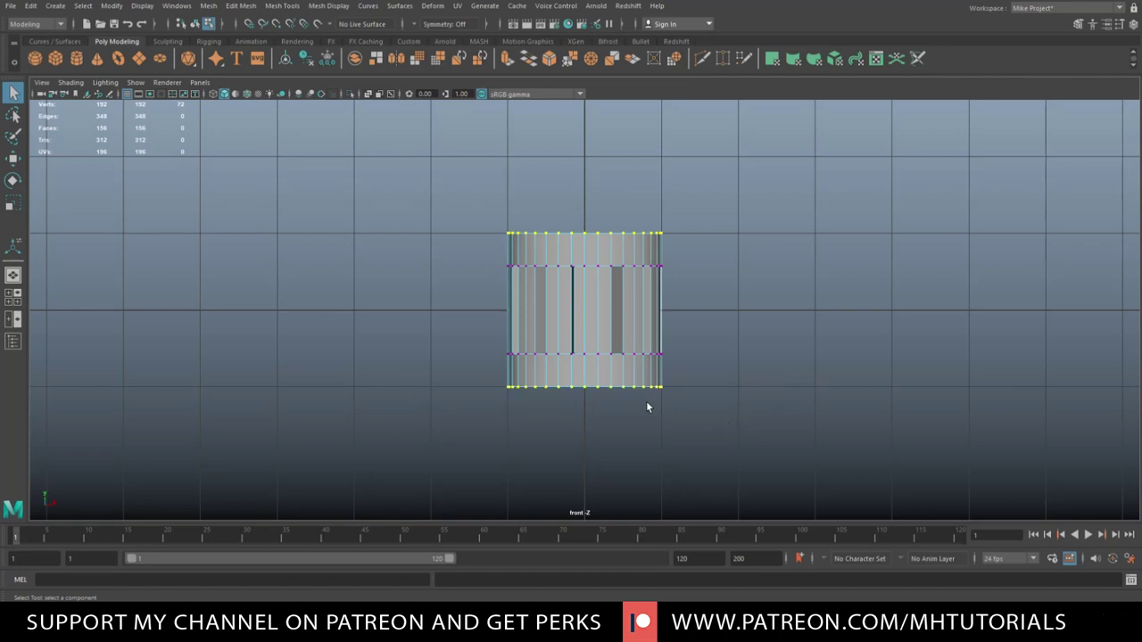
- Taper the top and bottom vertex rows inward and add an edge loop across the cylinder
key("r")
left_click_drag(584, 313, 571, 314)
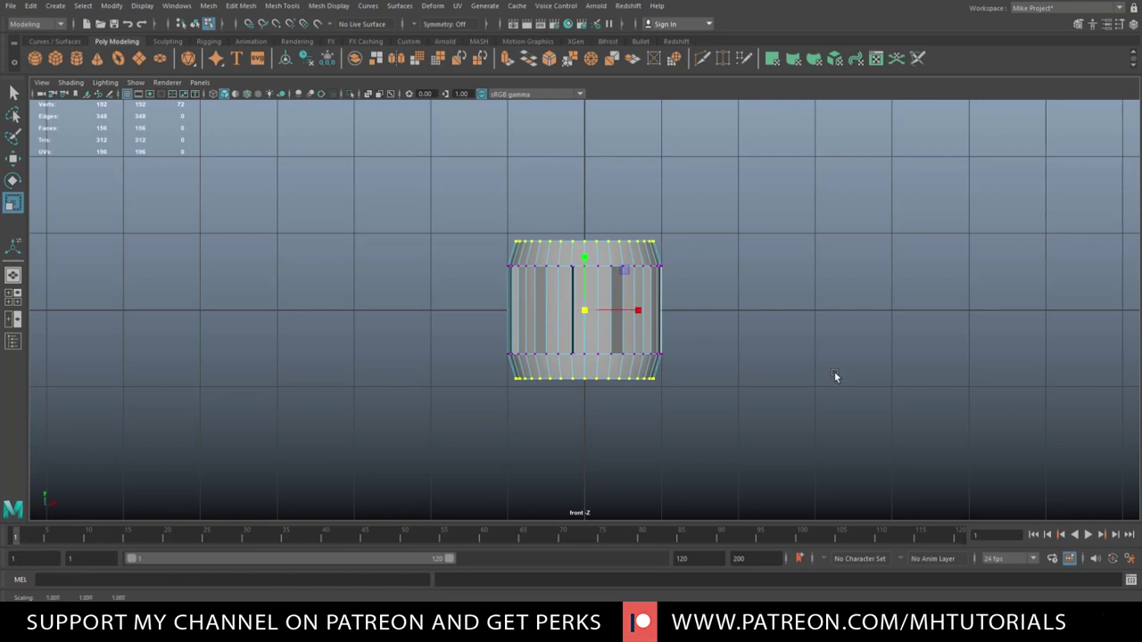
key("ctrl+shift+e")
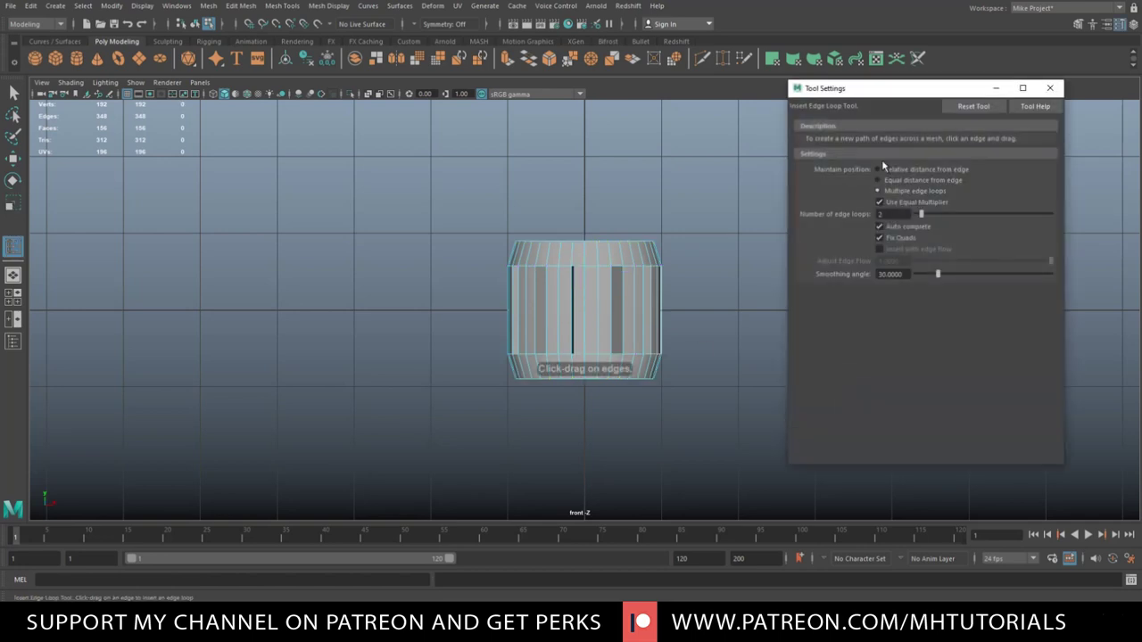
left_click(878, 191)
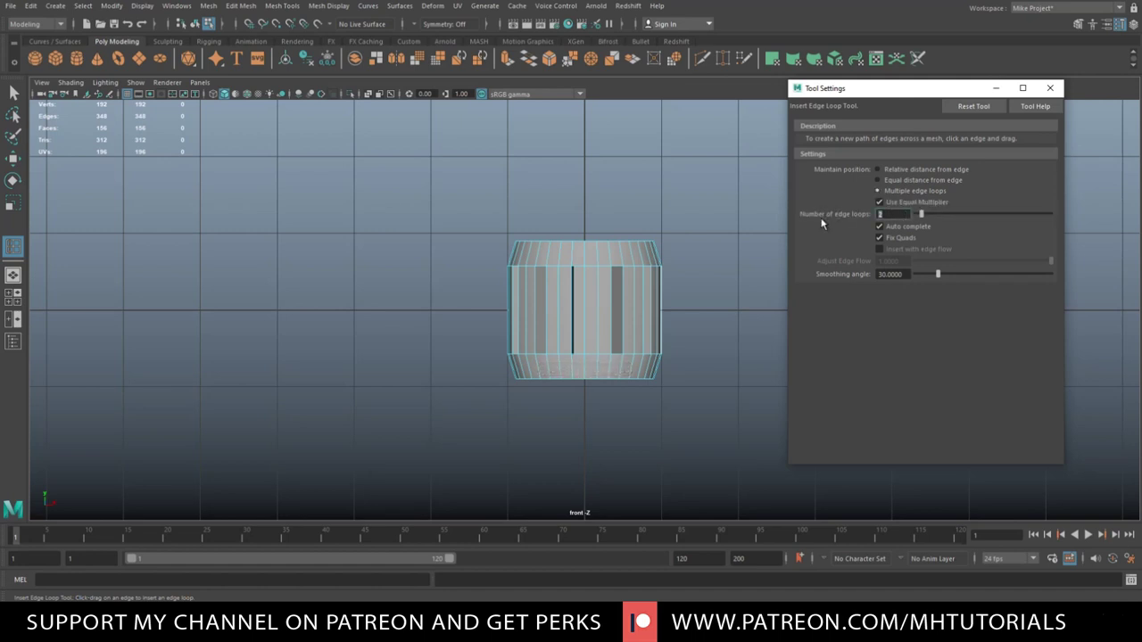
scroll(664, 327, "up", 2)
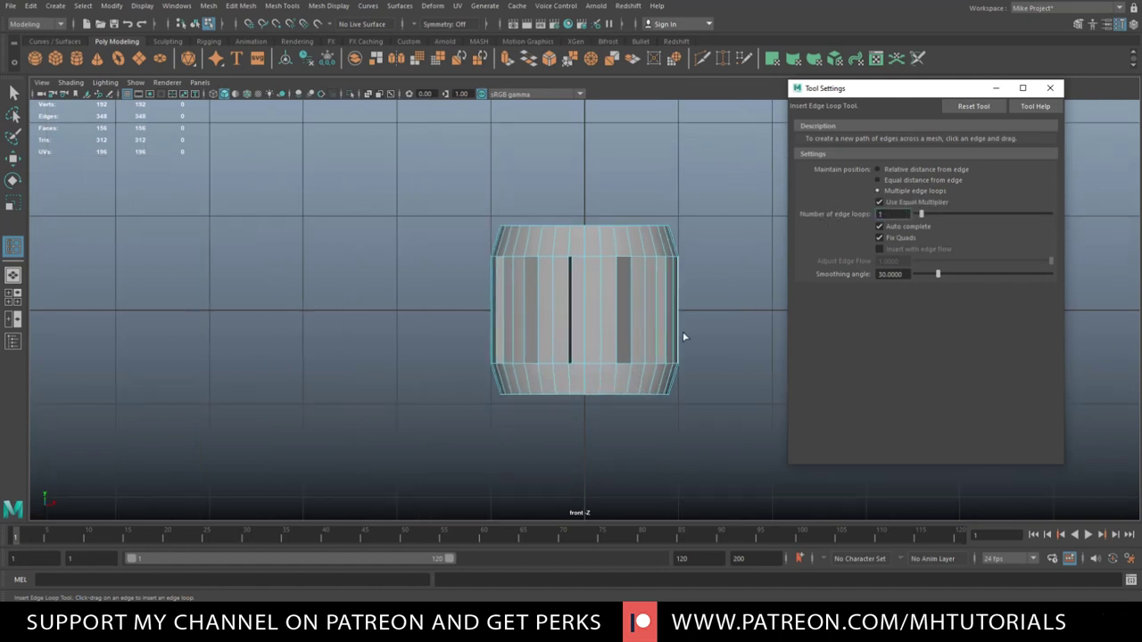
left_click(569, 248)
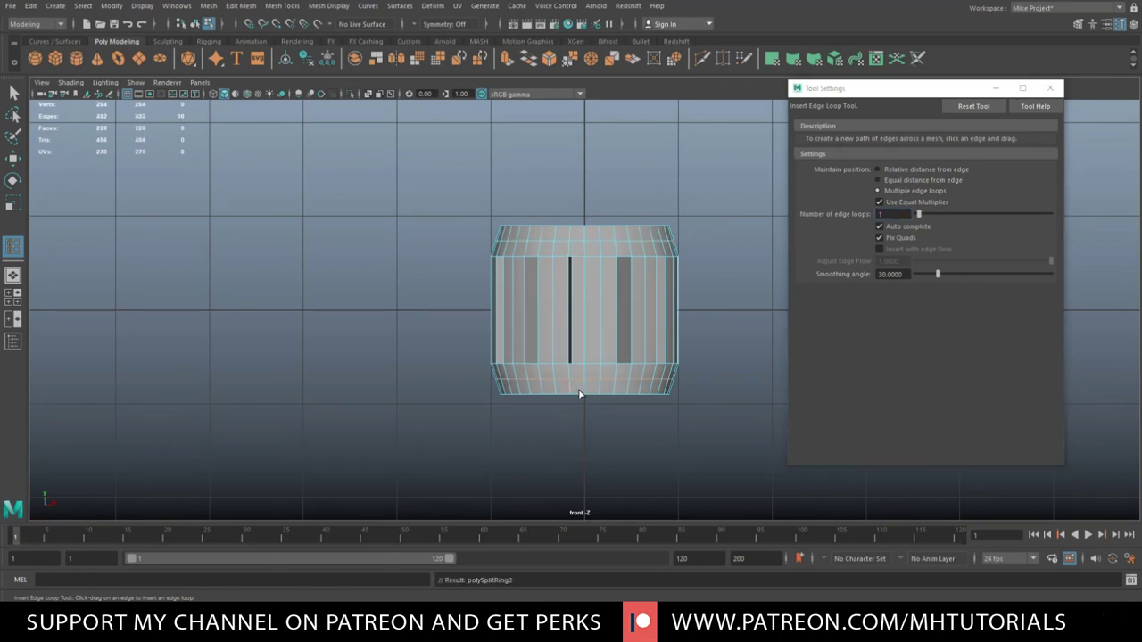
key("q")
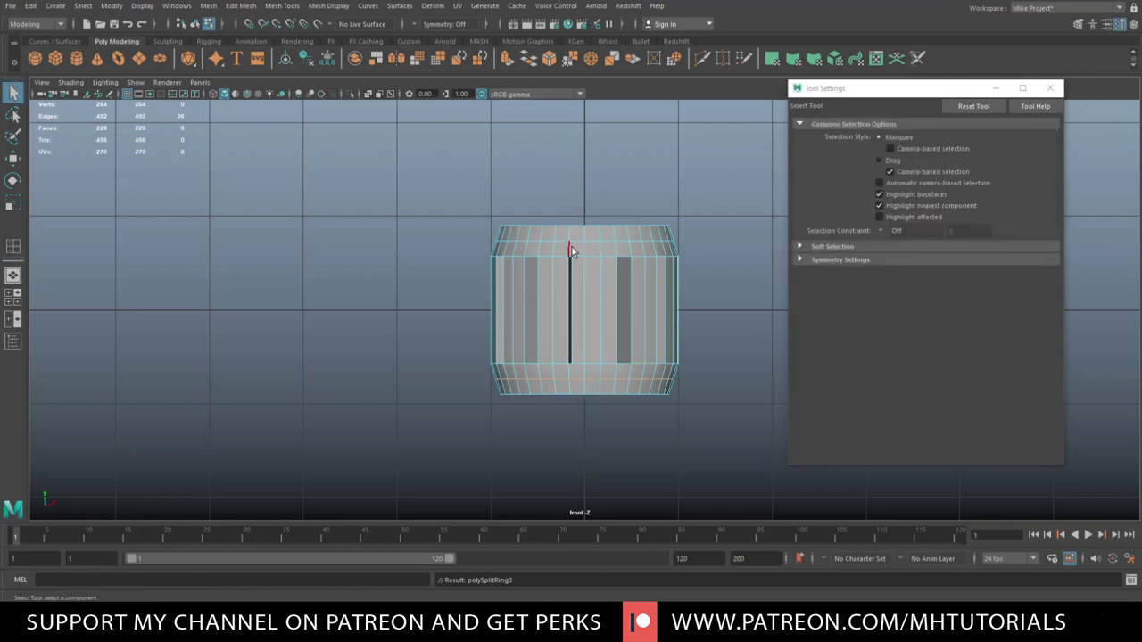
- Reselect the top and bottom vertex rows and scale them slightly outward
right_click_drag(571, 245, 518, 248)
left_click_drag(471, 234, 517, 237)
left_click_drag(687, 249, 696, 244)
left_click_drag(479, 375, 726, 388)
key("r")
left_click_drag(589, 313, 596, 317)
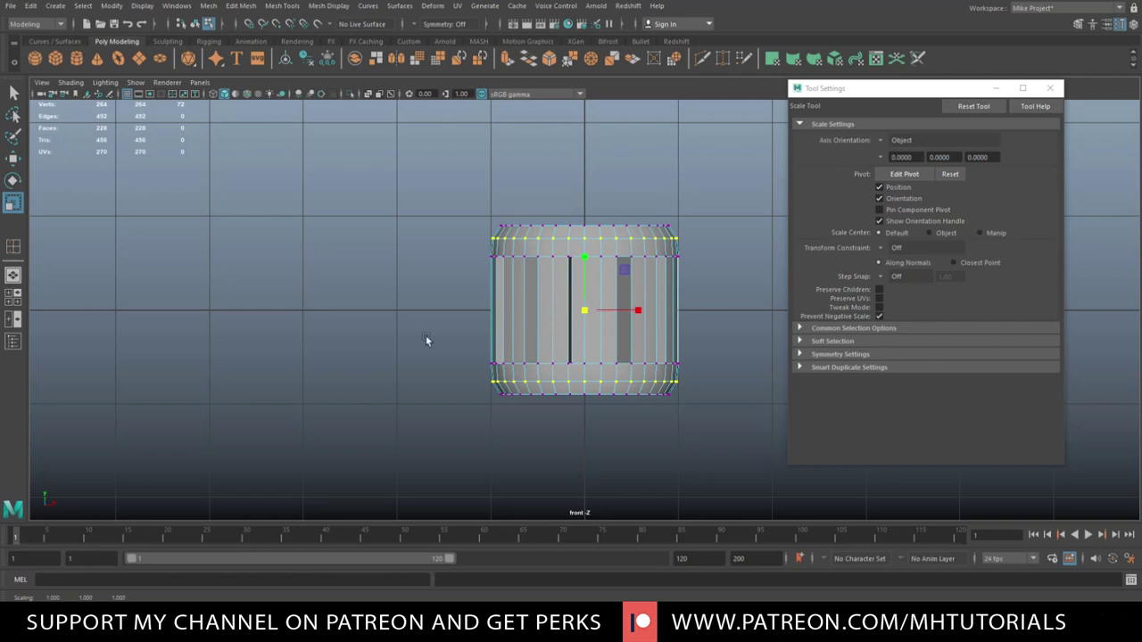
- Clear the selection, close the tool settings and switch to edge selection at the cylinder's top
left_click(176, 333)
key("space")
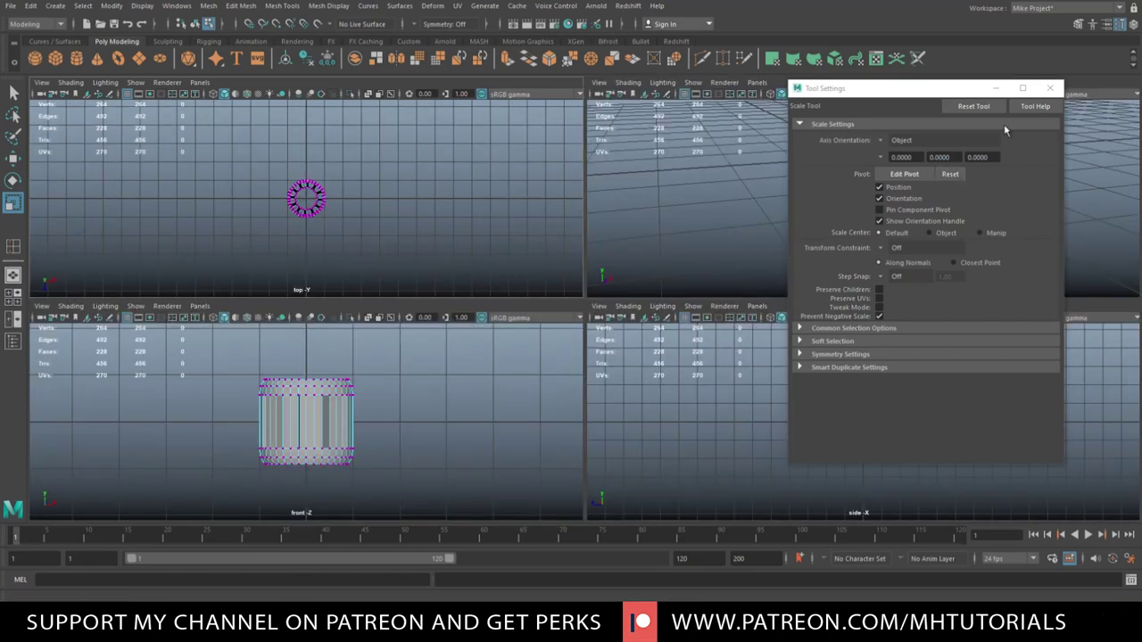
left_click(1050, 87)
key("space")
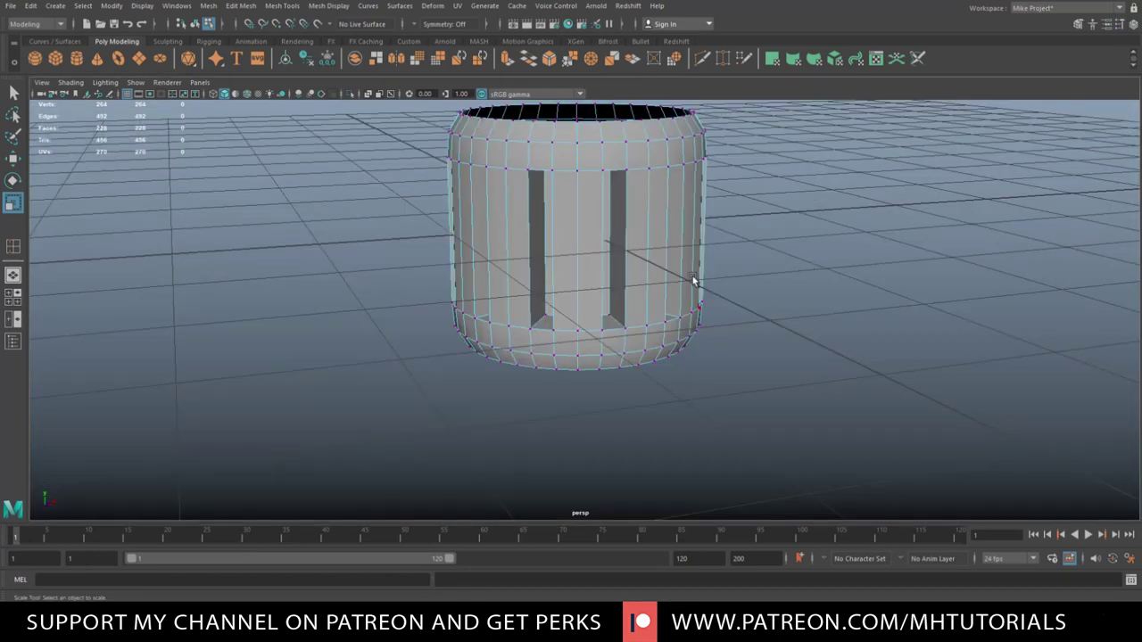
scroll(688, 281, "down", 2)
mouse_move(688, 279)
left_mouse_down("alt")
mouse_move(704, 326)
mouse_move(722, 331)
mouse_move(743, 367)
mouse_move(687, 295)
left_mouse_up("alt")
right_click_drag(622, 207, 627, 192)
- Extrude the top rim edges with thickness -0.3 into an inward lip, then extrude them again
left_click_drag(622, 204, 618, 300, "alt")
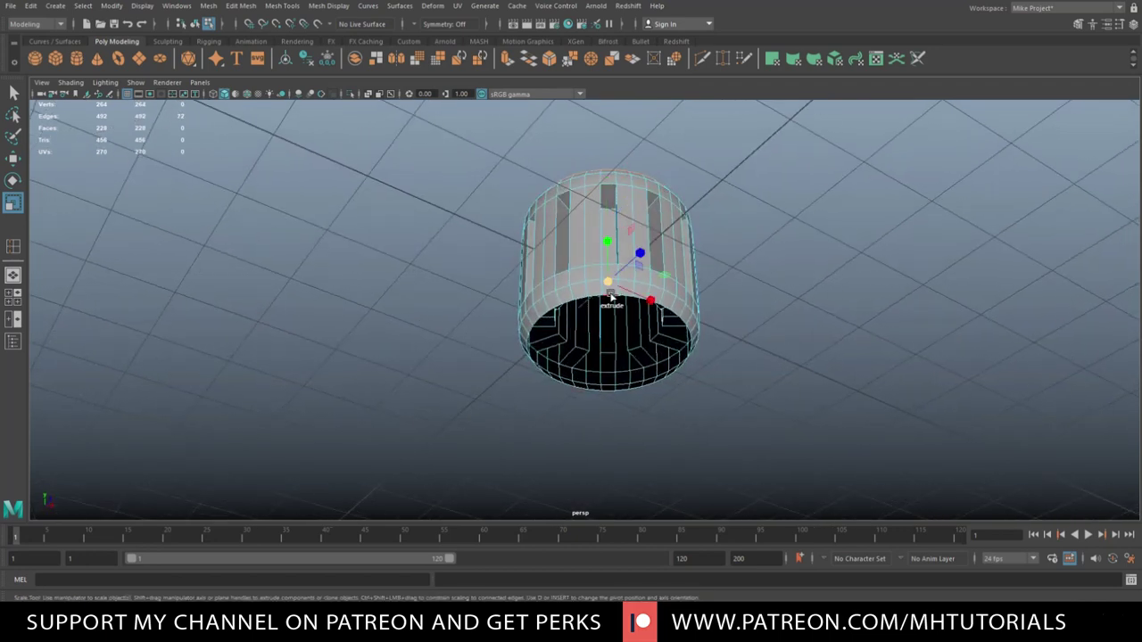
left_click_drag(797, 312, 819, 396, "alt")
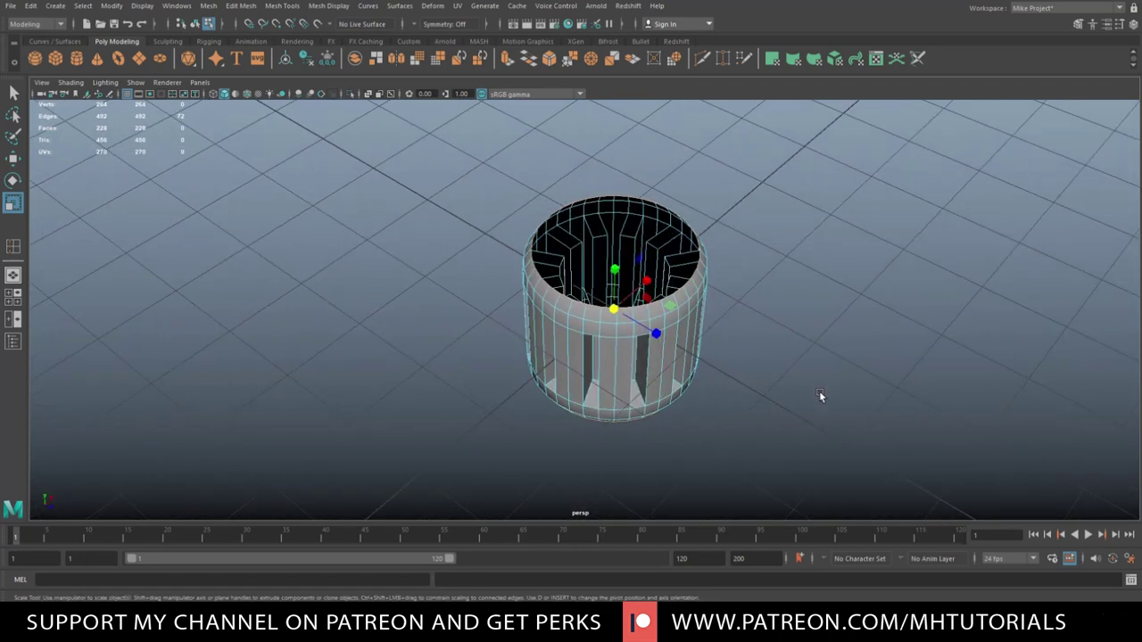
key("ctrl+e")
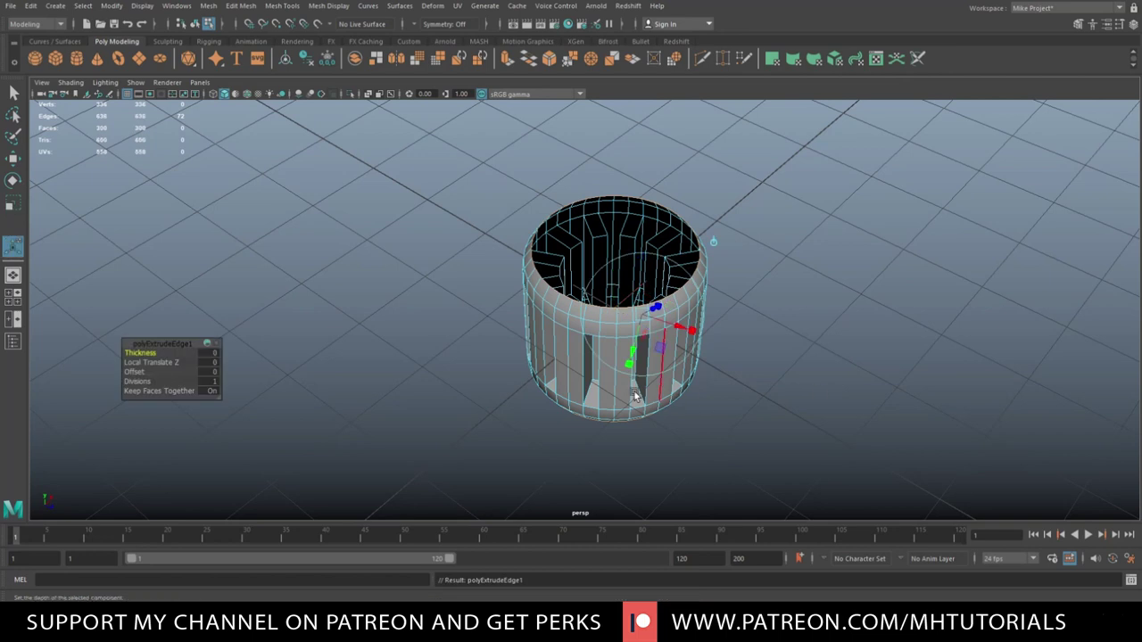
left_click(133, 372)
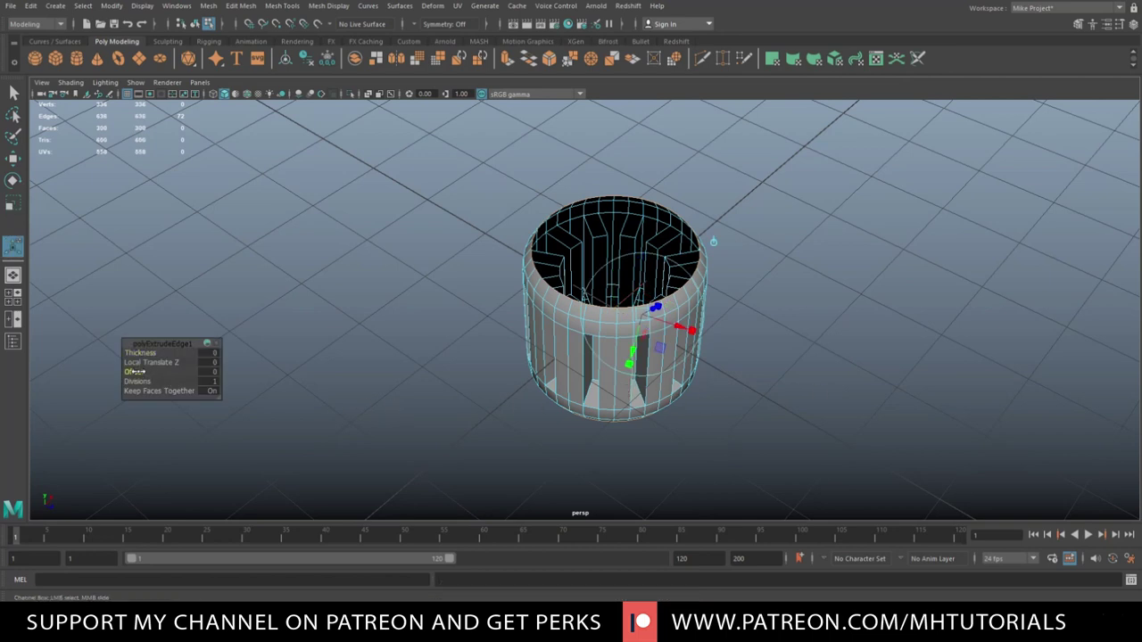
left_click_drag(134, 372, 135, 372)
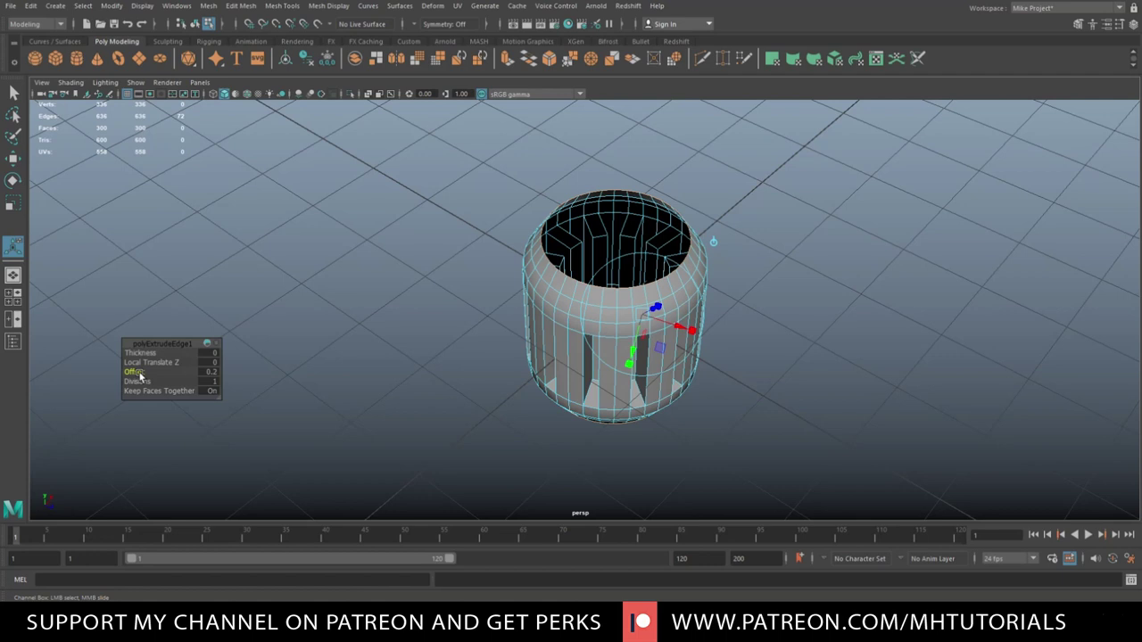
key("ctrl+z")
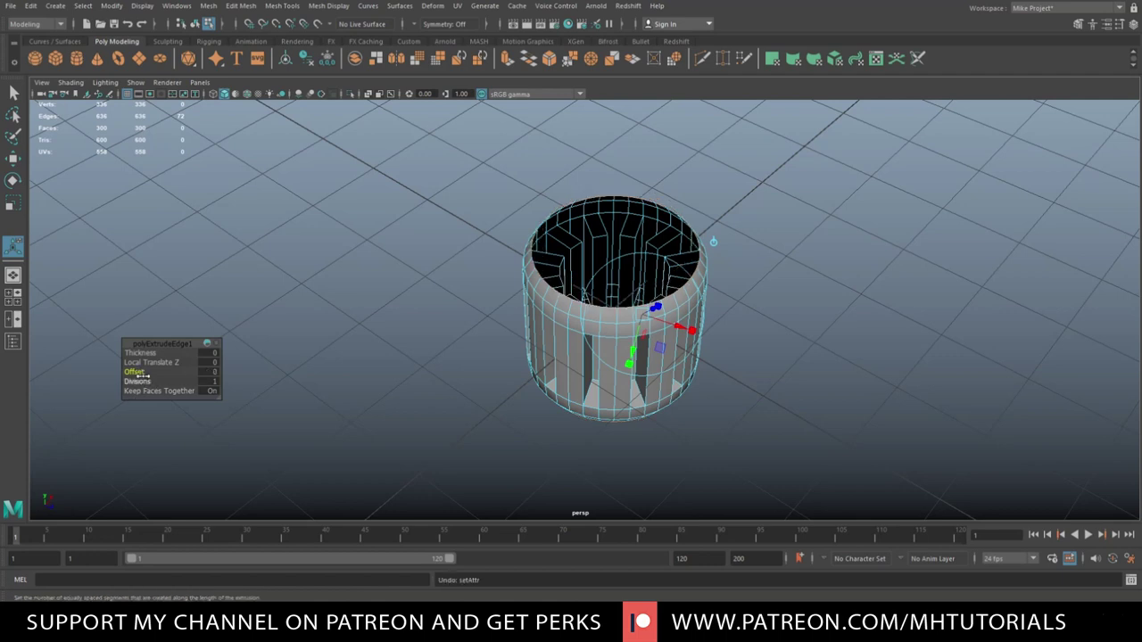
left_click(141, 358)
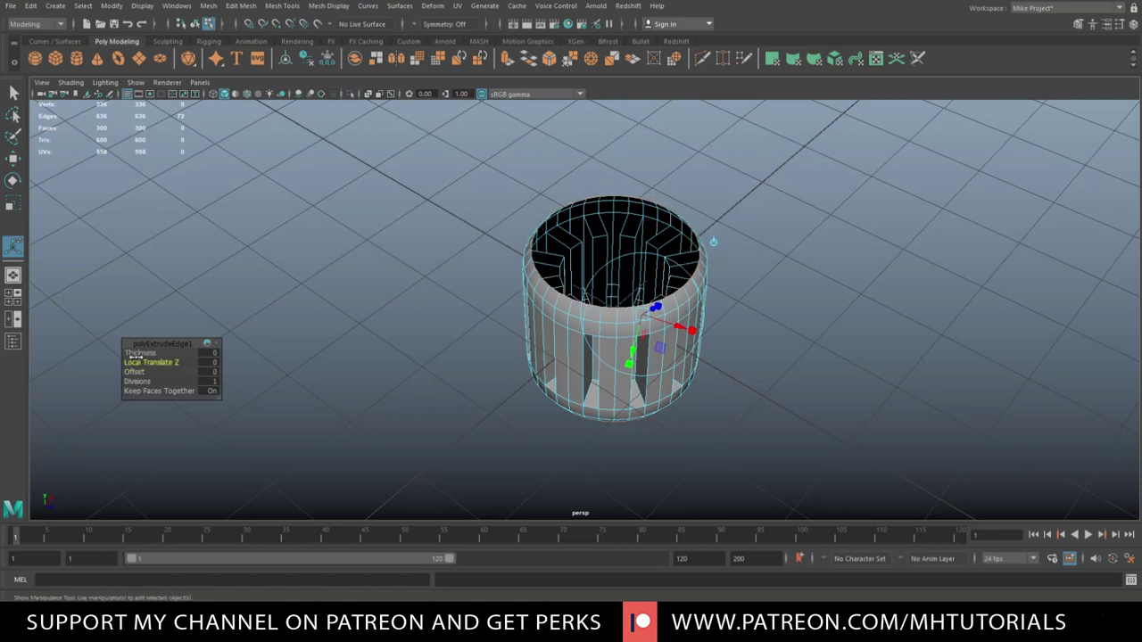
left_click(141, 354)
mouse_move(141, 354)
left_mouse_down()
mouse_move(152, 354)
mouse_move(141, 353)
left_mouse_up()
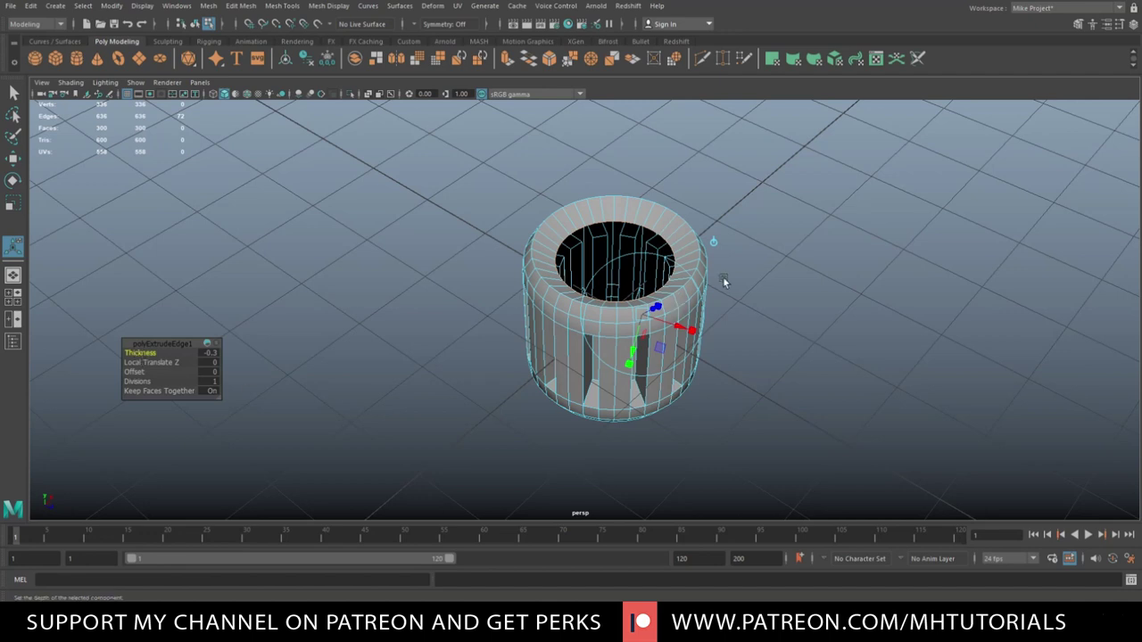
key("ctrl+e")
- Scale the new edge ring down and stretch it upward to form the inner wall
key("r")
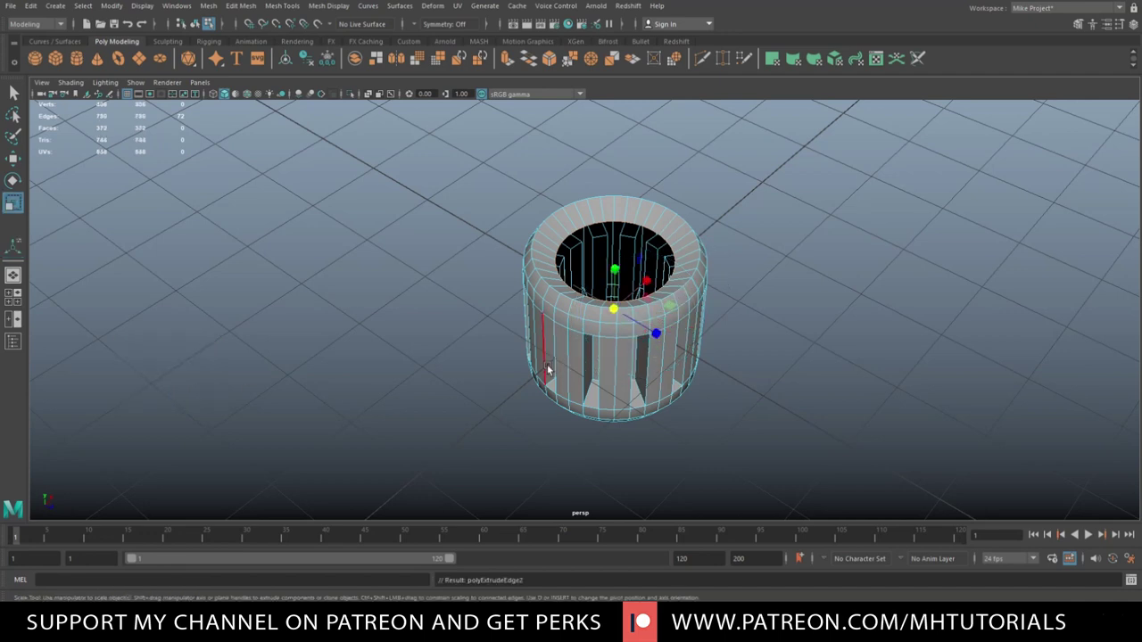
left_click_drag(613, 310, 578, 312)
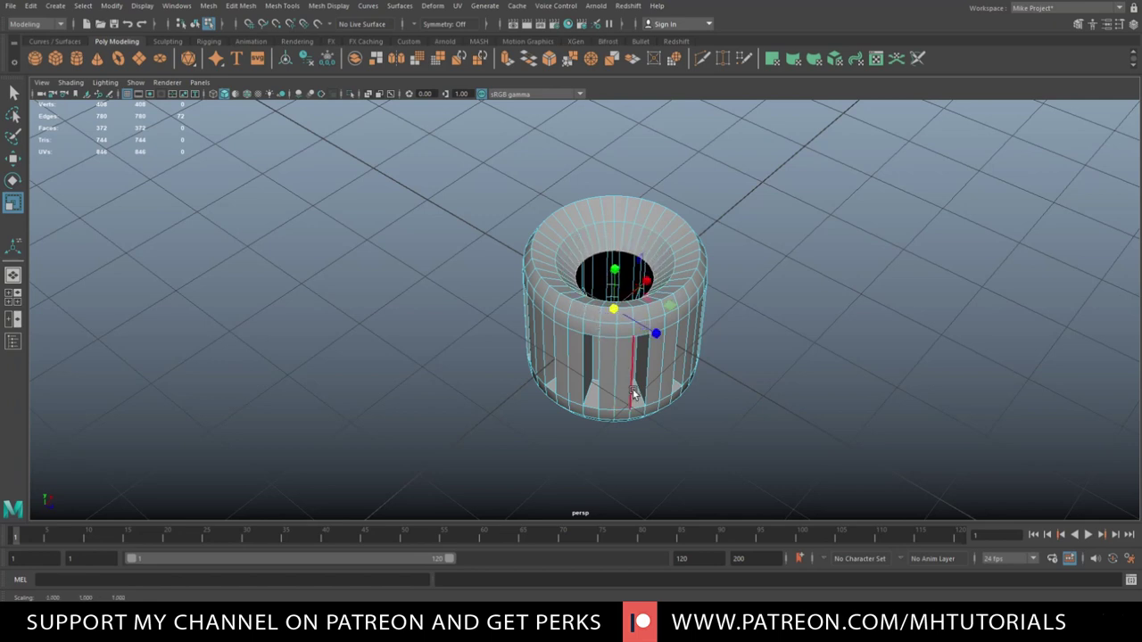
left_click_drag(634, 394, 657, 277, "alt")
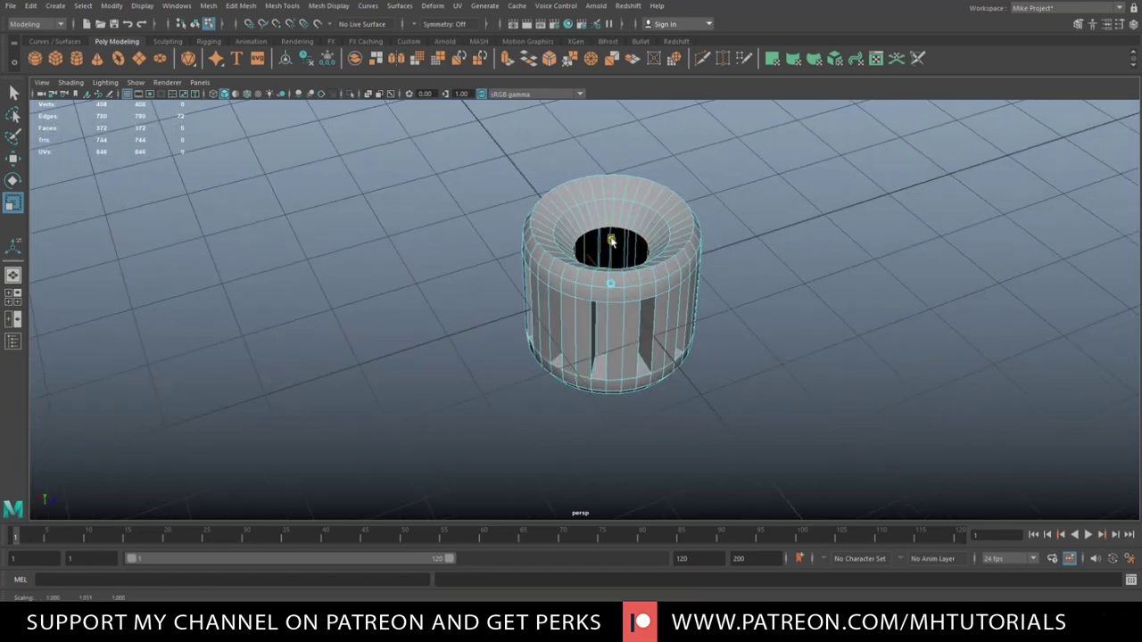
left_click_drag(611, 240, 612, 223)
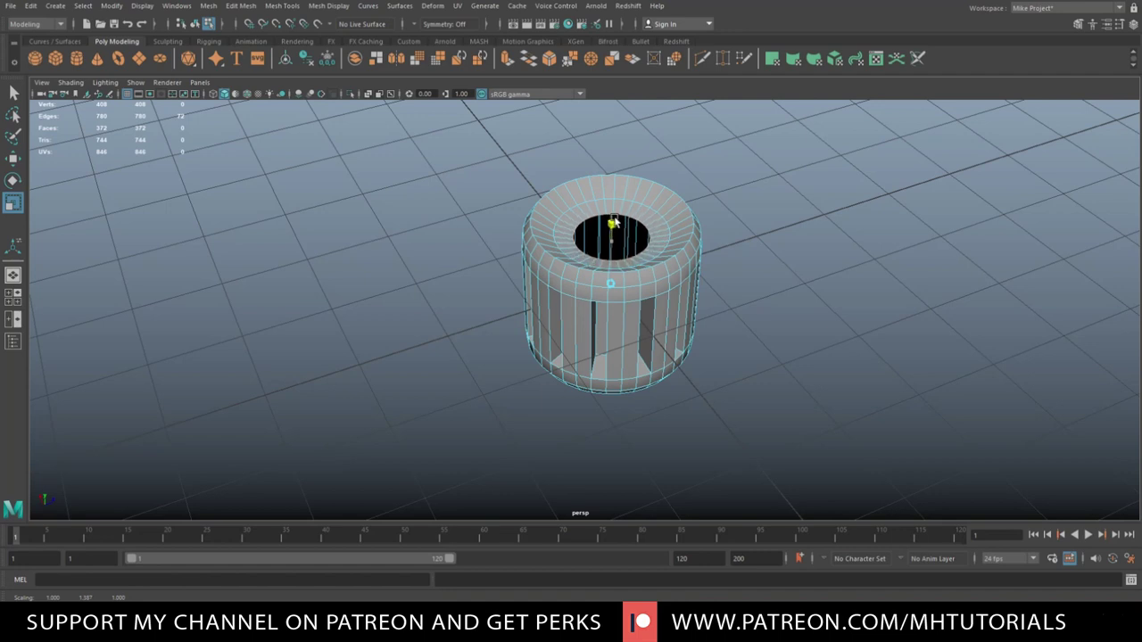
- Stretch the inner edge loops slightly further in the front wireframe view, then deselect
left_click(12, 293)
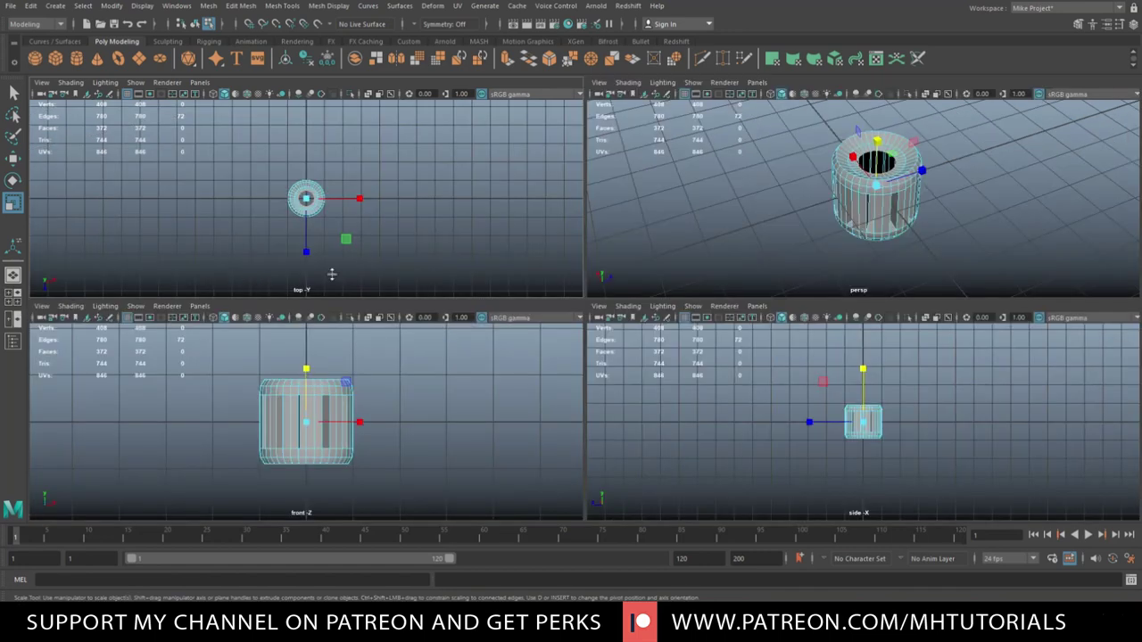
key("space")
key("4")
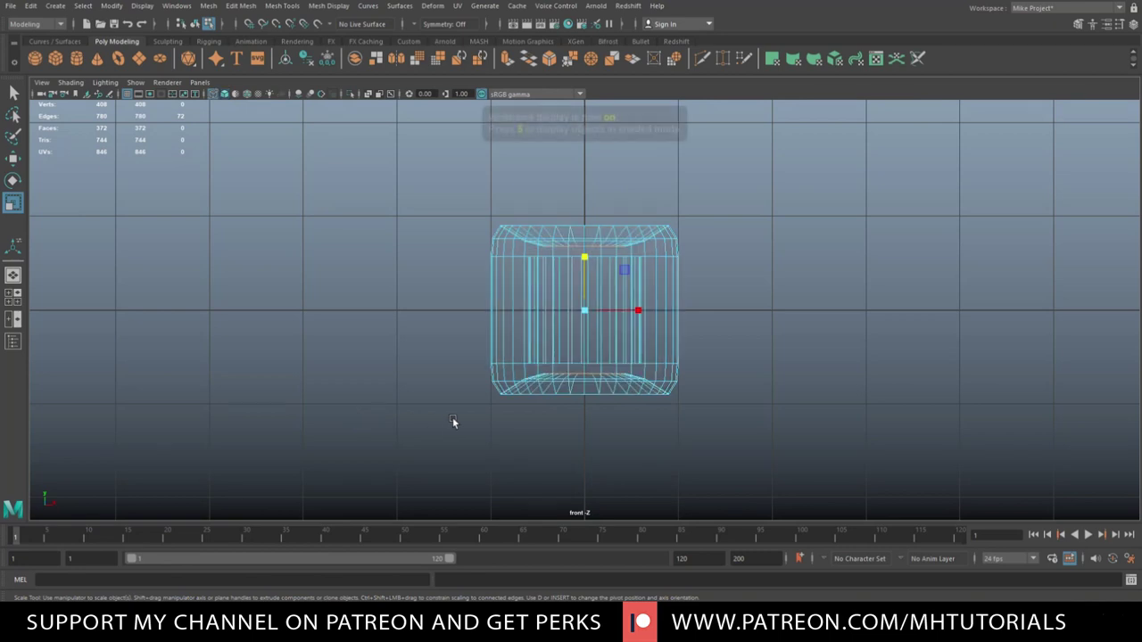
scroll(571, 409, "up", 1)
scroll(591, 402, "up", 2)
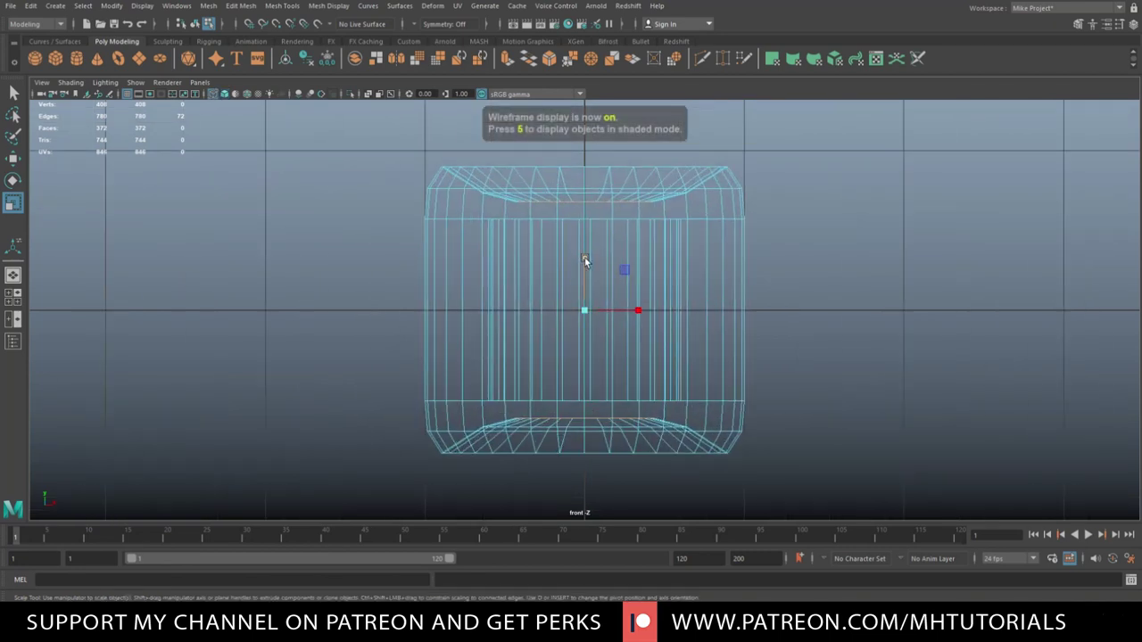
left_click_drag(585, 261, 585, 253)
left_click(16, 302)
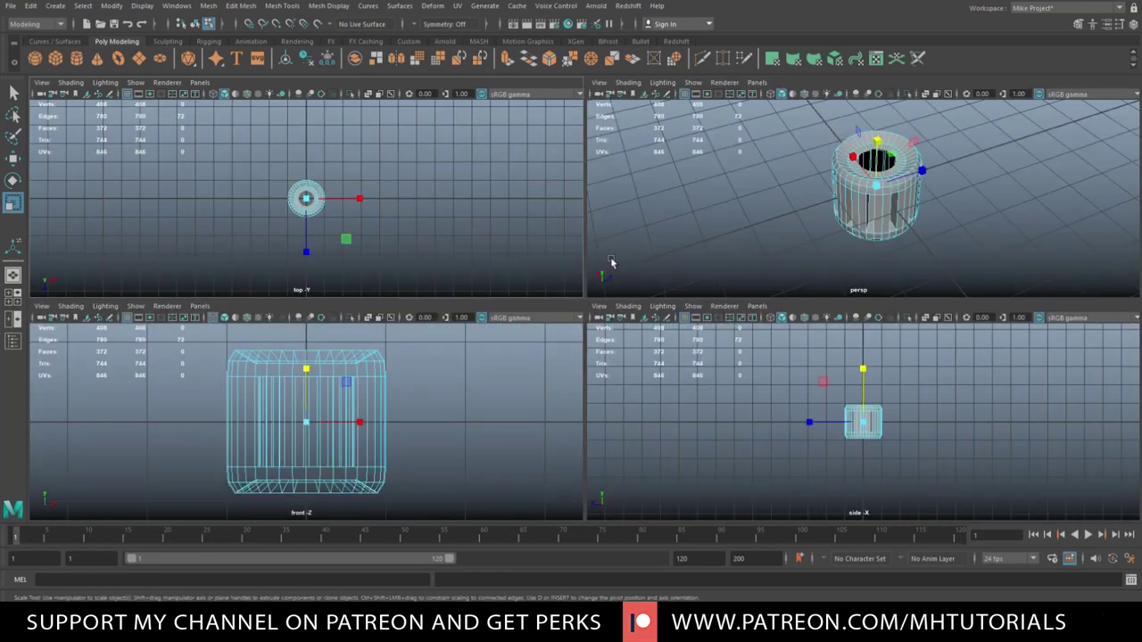
key("space")
left_click_drag(704, 363, 738, 386, "alt")
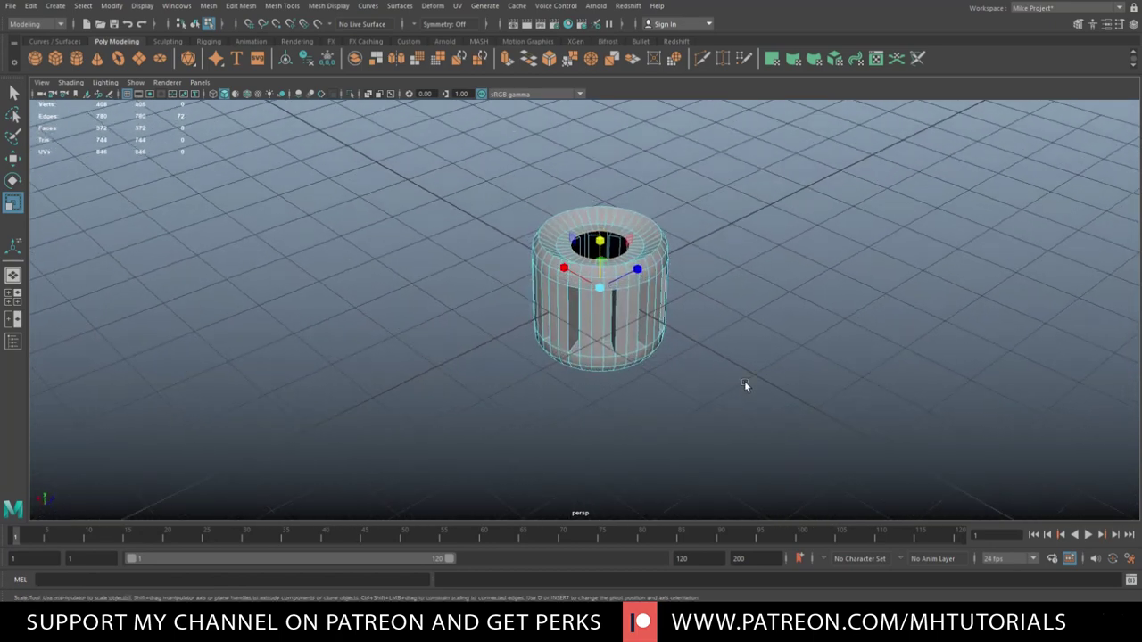
left_click(803, 330)
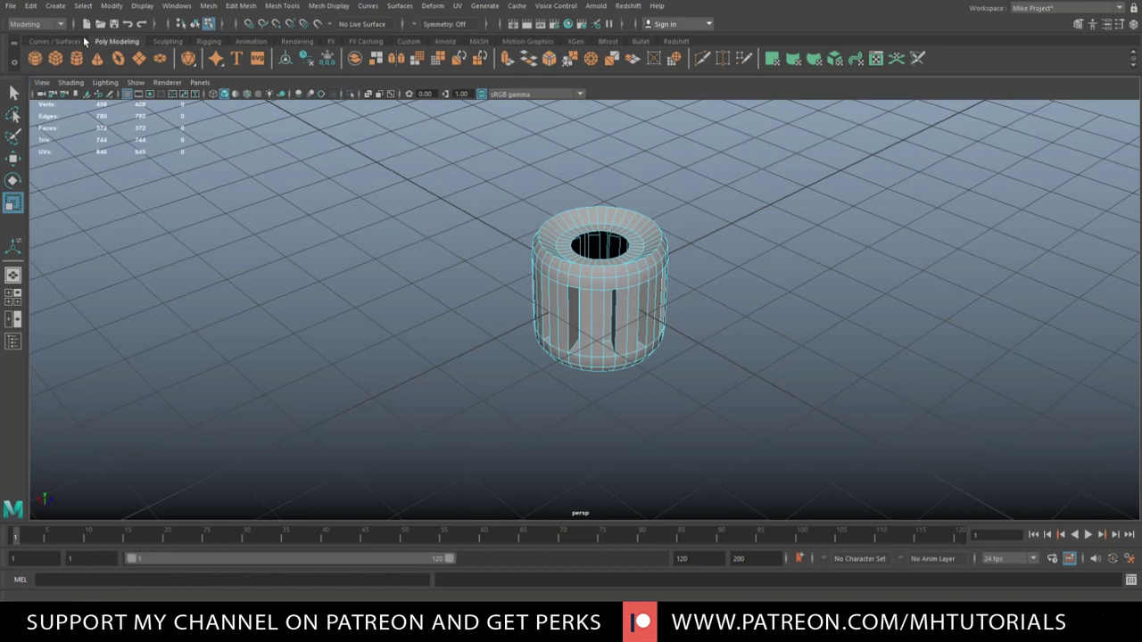
- Create a polygon pipe and scale it down to about 0.4 to sit inside the hub
left_click(55, 6)
mouse_move(107, 46)
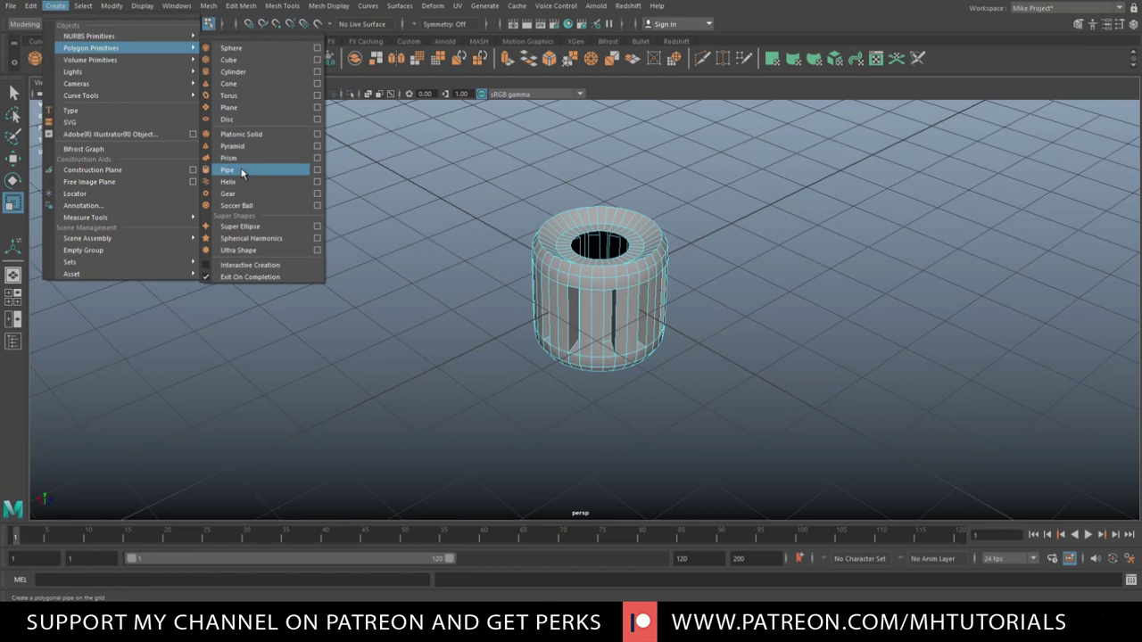
left_click(243, 172)
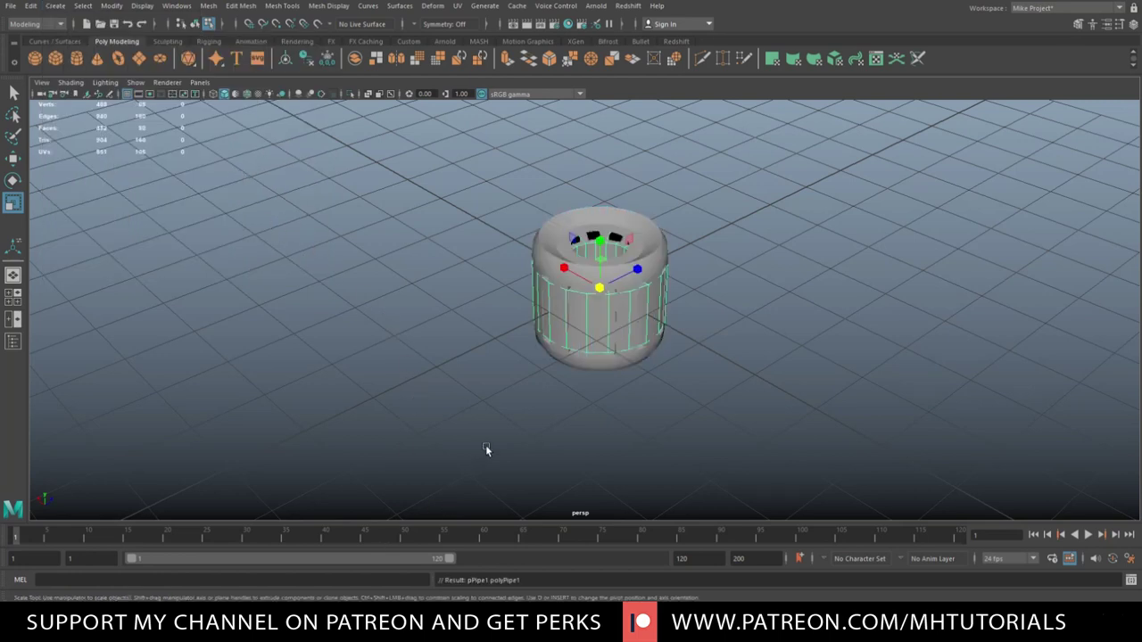
left_click_drag(601, 289, 584, 52)
- Frame the pipe in the top view and set its Subdivisions Axis to 24
left_click(13, 301)
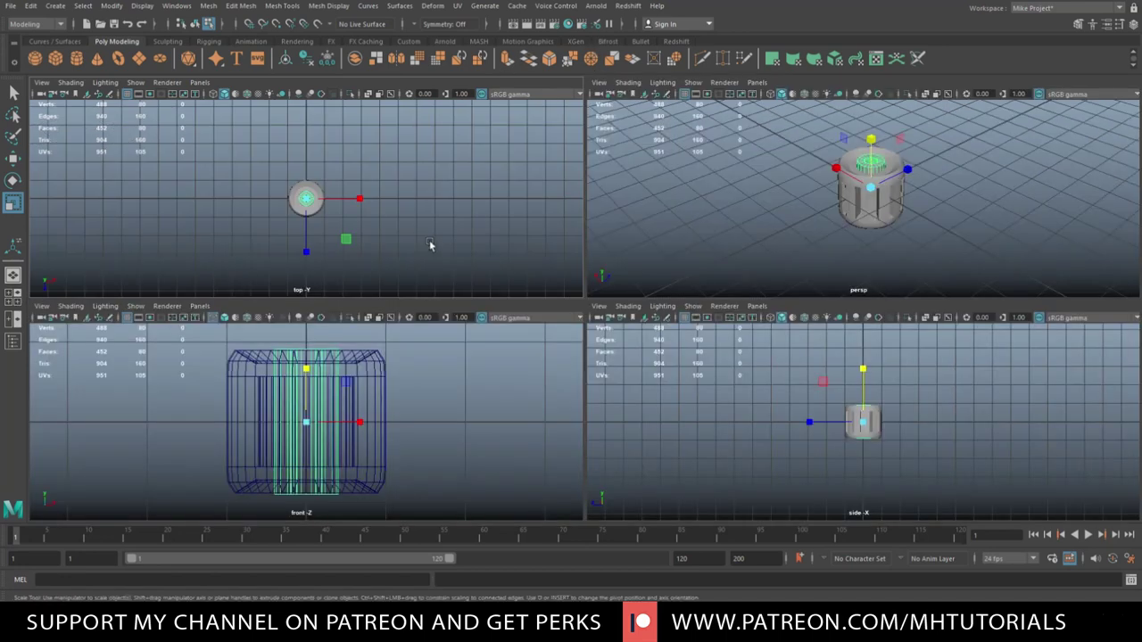
key("space")
key("f")
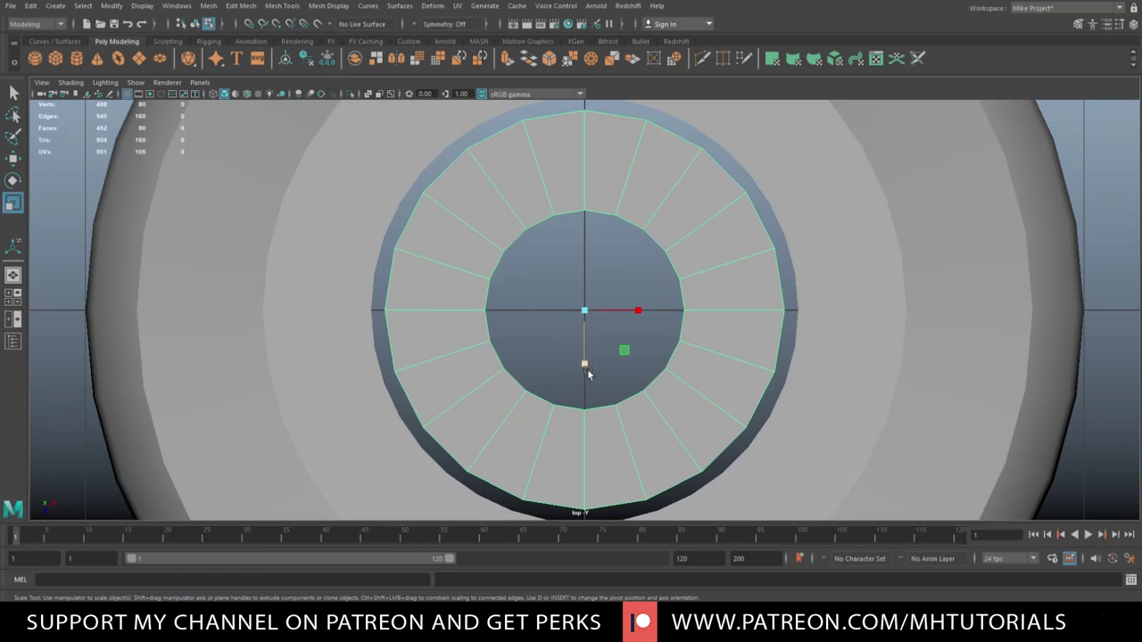
key("ctrl+a")
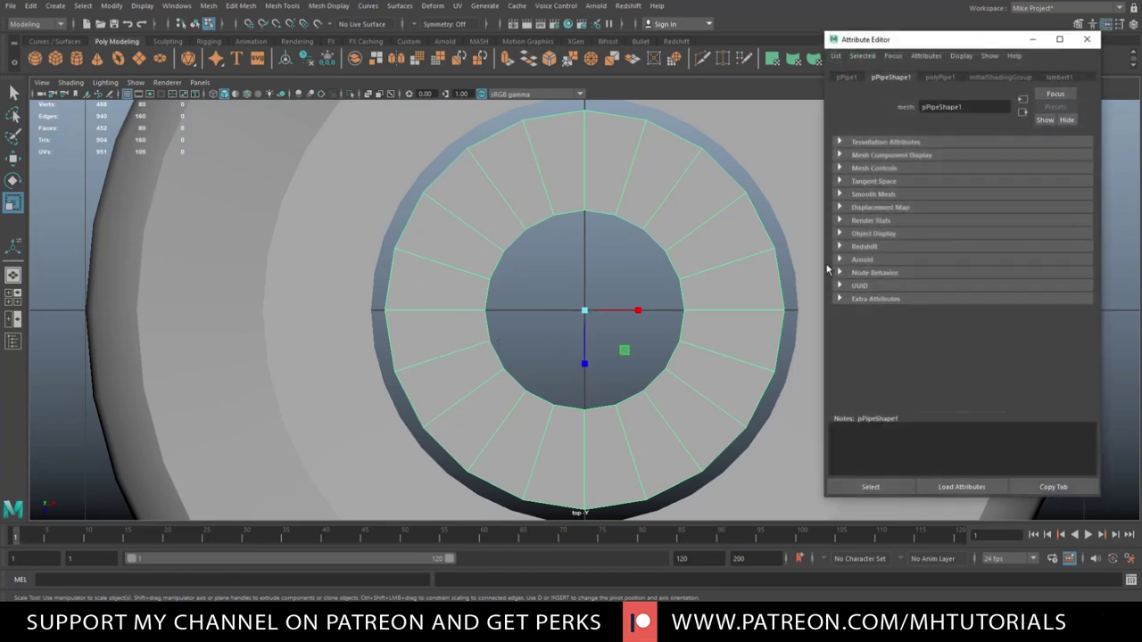
left_click(941, 77)
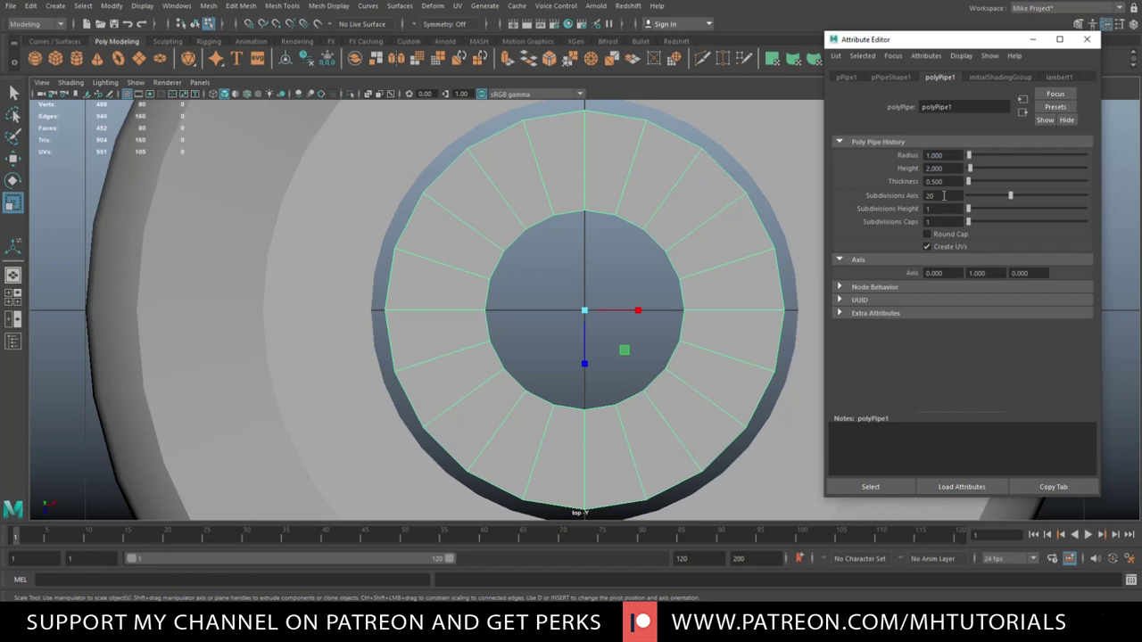
left_click_drag(943, 196, 889, 201)
type("24")
key("Return")
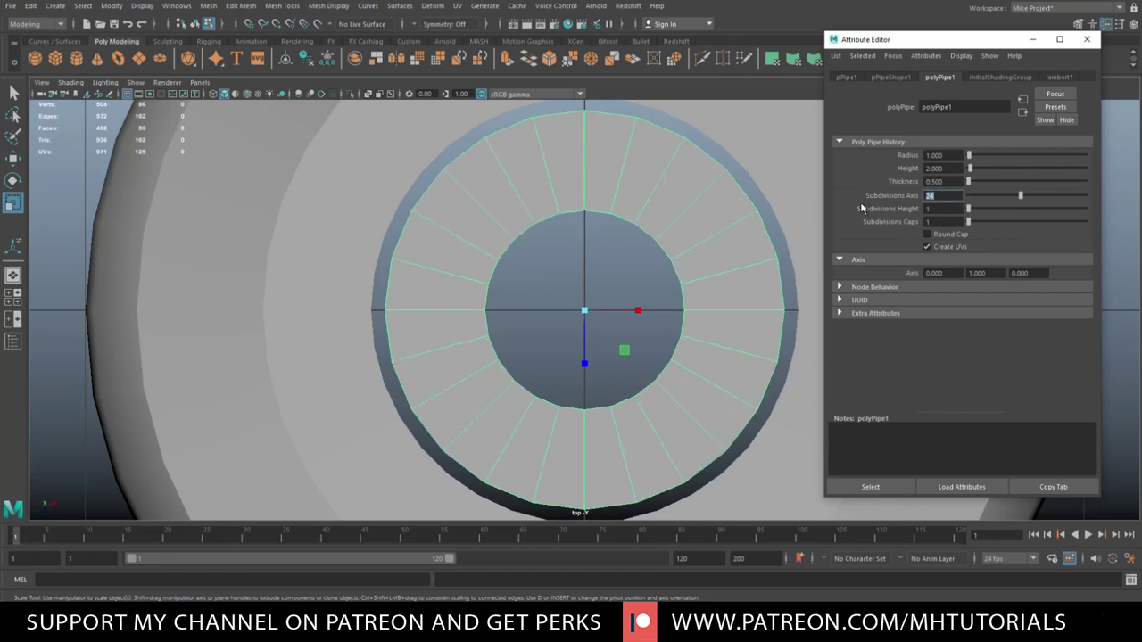
- Rescale the pipe to fill the hub's opening and close the Attribute Editor
left_click_drag(585, 308, 628, 324)
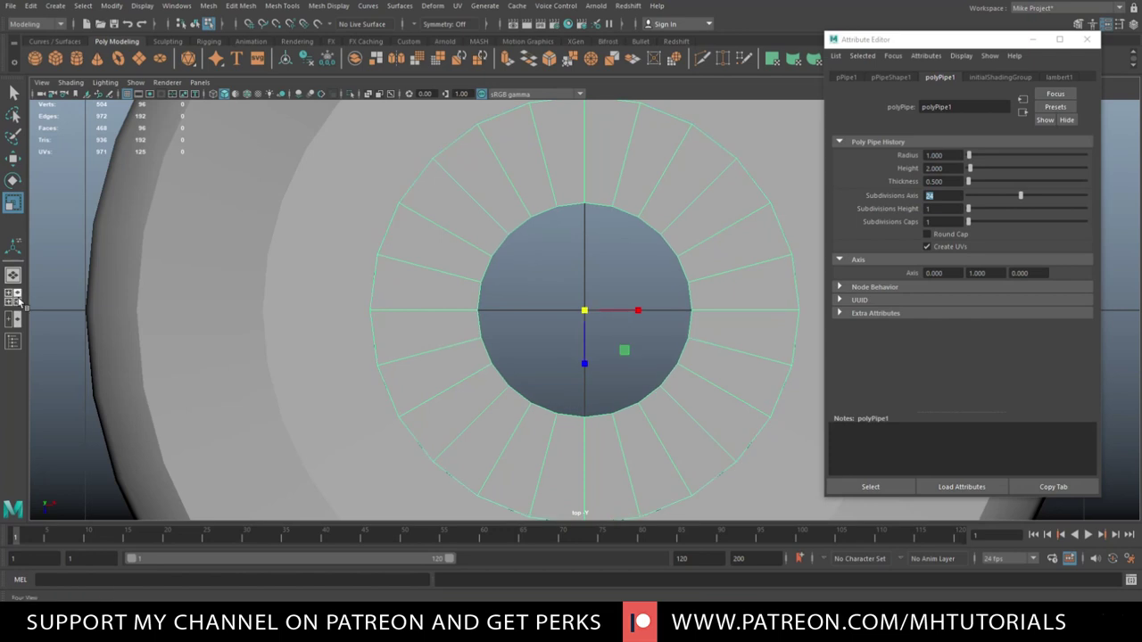
key("space")
key("space")
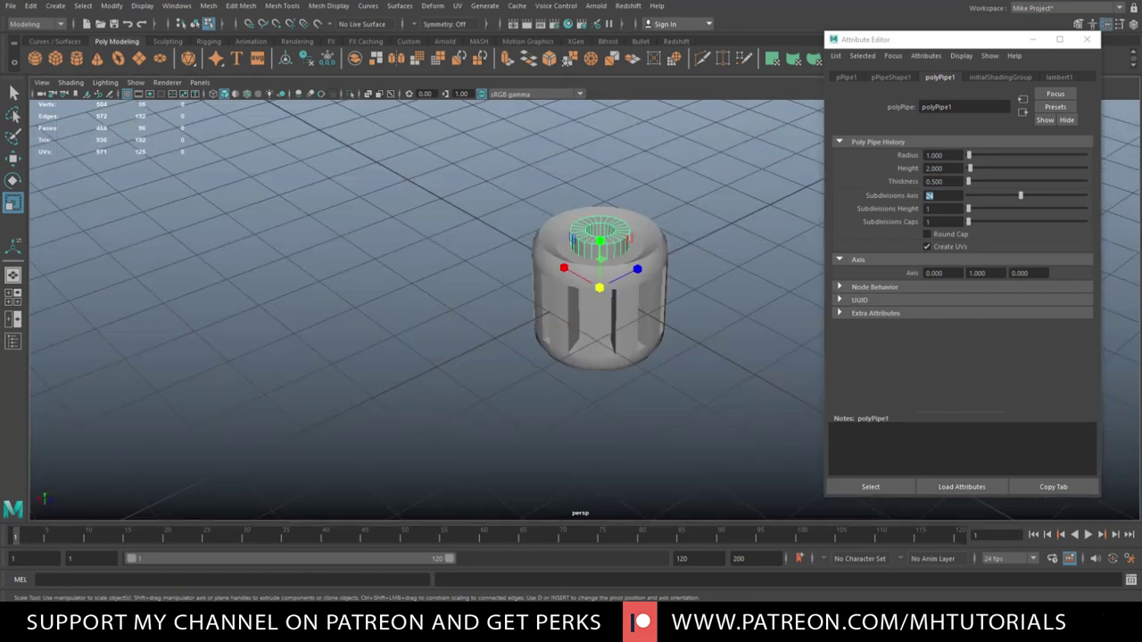
key("space")
key("space")
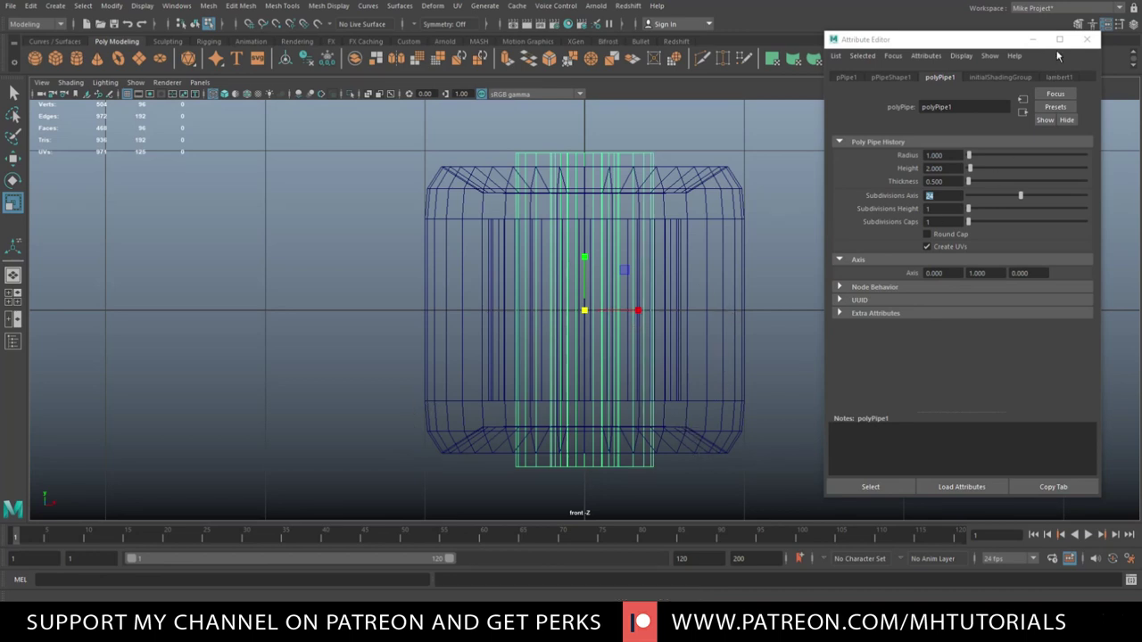
left_click(1086, 40)
- Select the full edge loop around the small pipe's top rim in edge mode
left_click(13, 292)
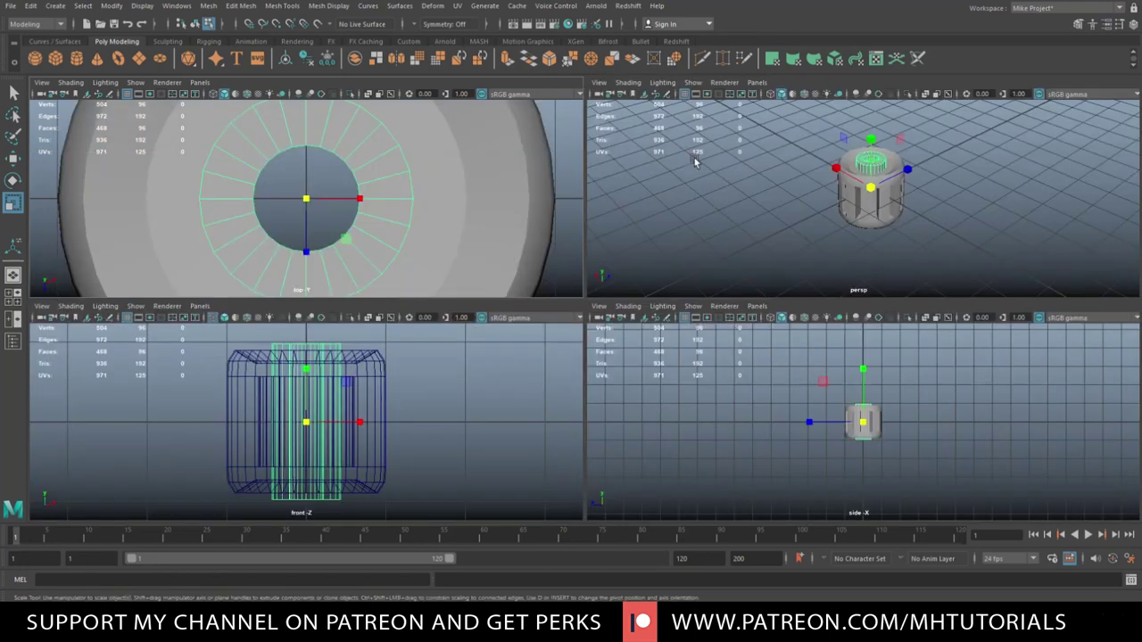
key("space")
scroll(675, 312, "up", 2)
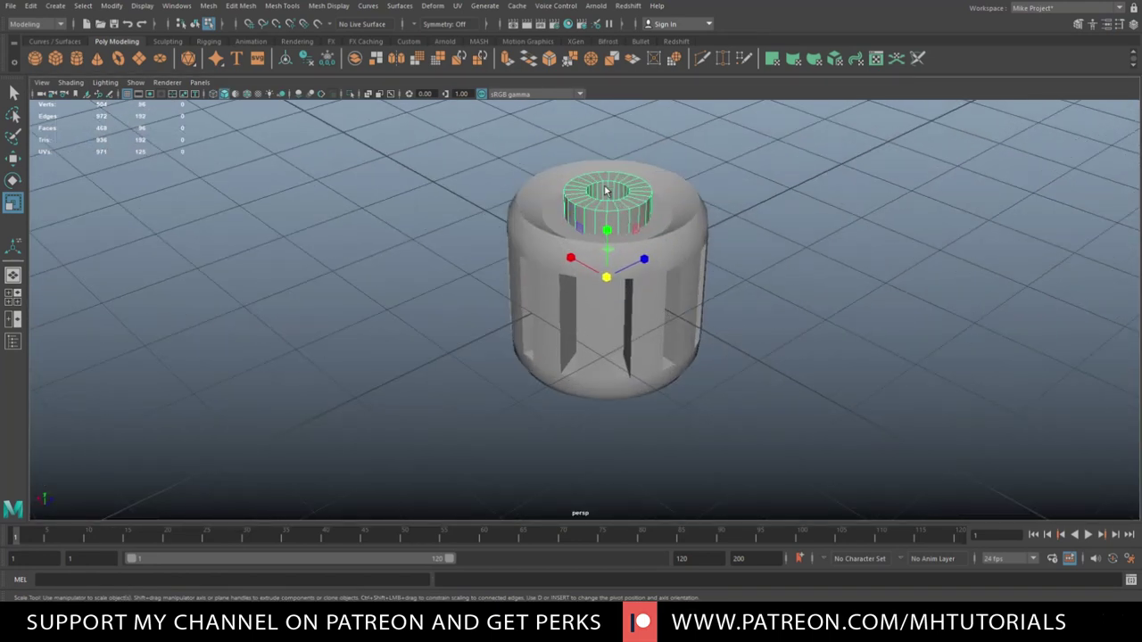
right_click_drag(605, 189, 618, 194)
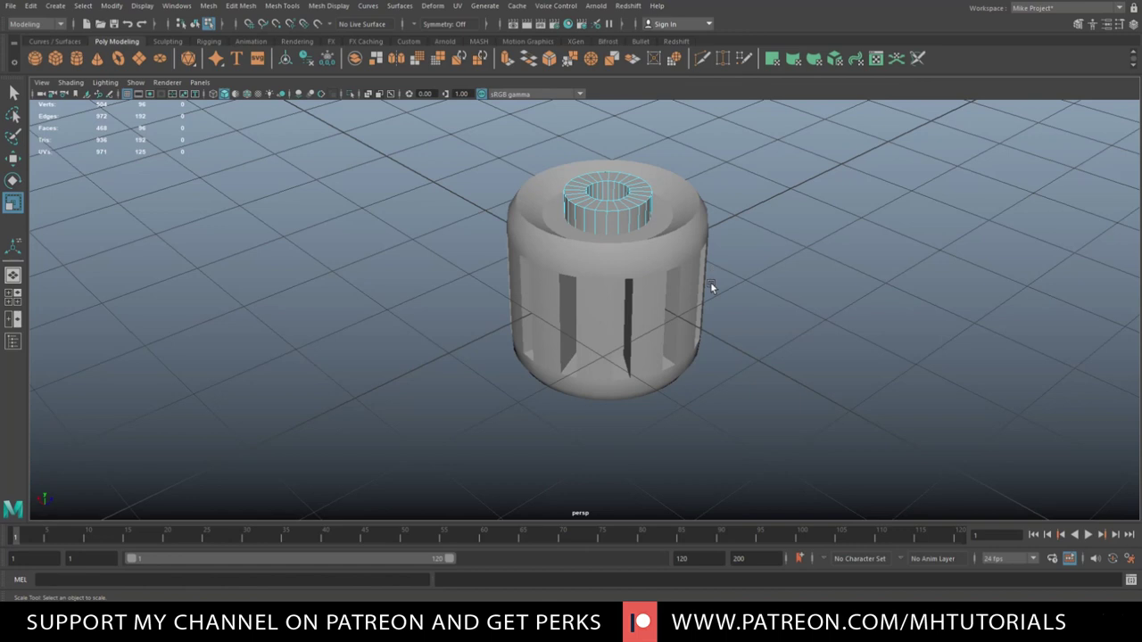
scroll(710, 285, "up", 2)
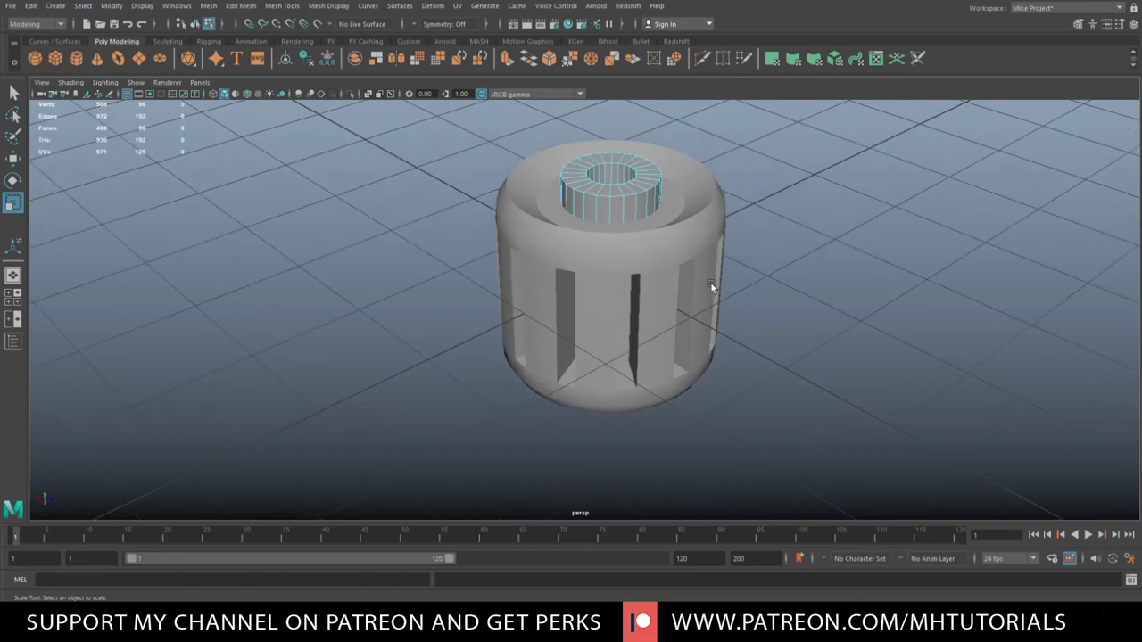
double_click(618, 201)
left_click_drag(710, 411, 730, 352, "alt")
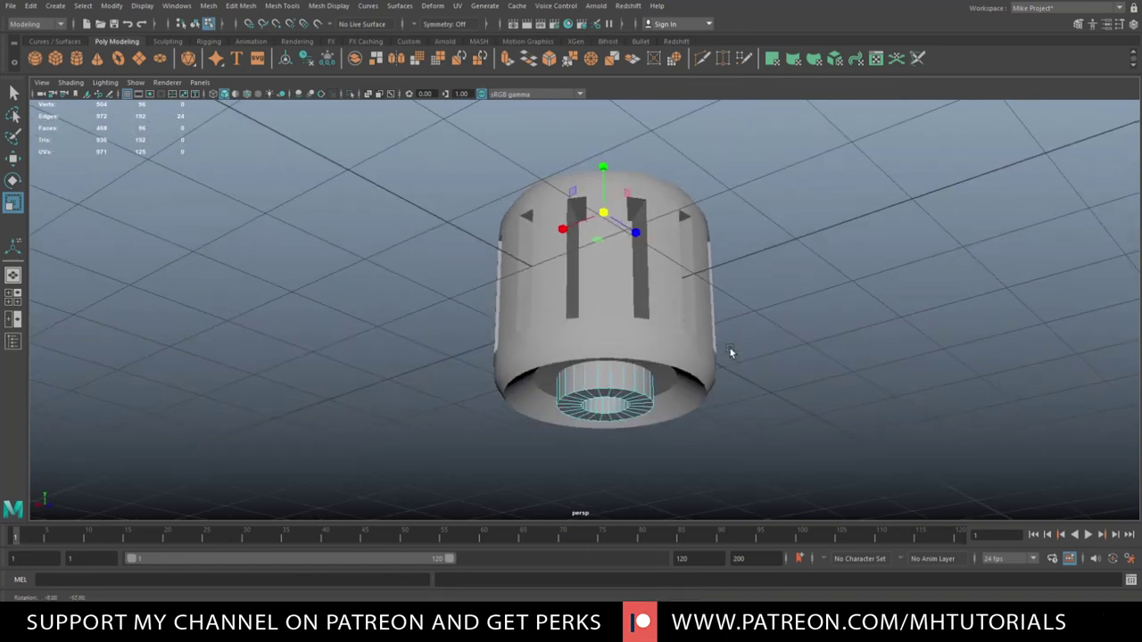
- Add the small pipe's inner ring edge loop and bevel both loops with 2 segments
double_click(606, 390, "shift")
key("ctrl+b")
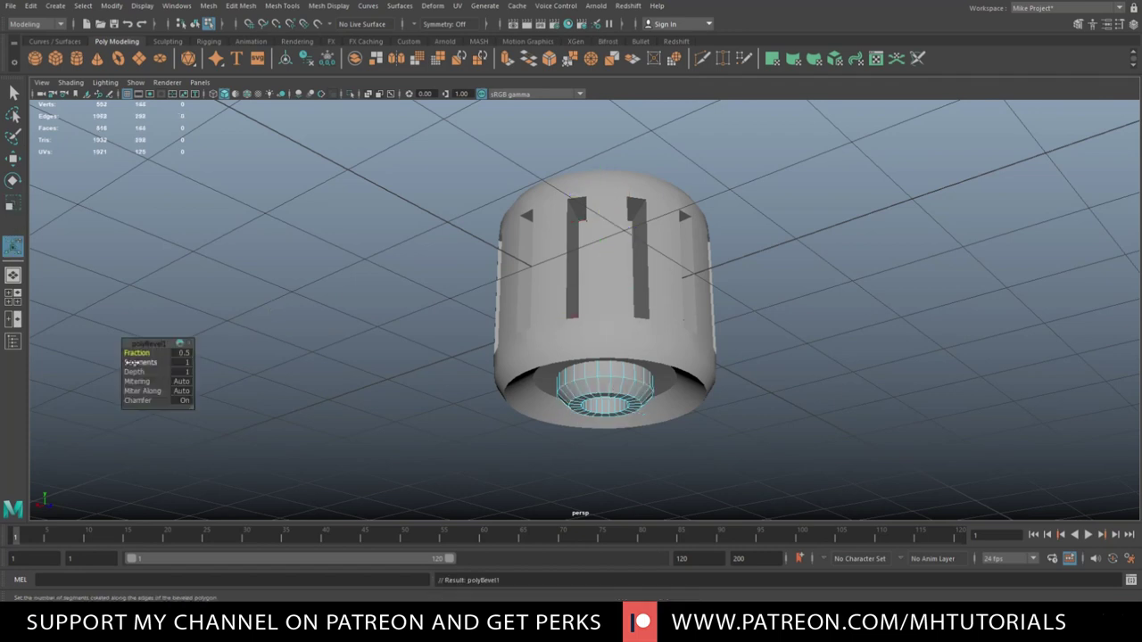
middle_click_drag(134, 363, 131, 363)
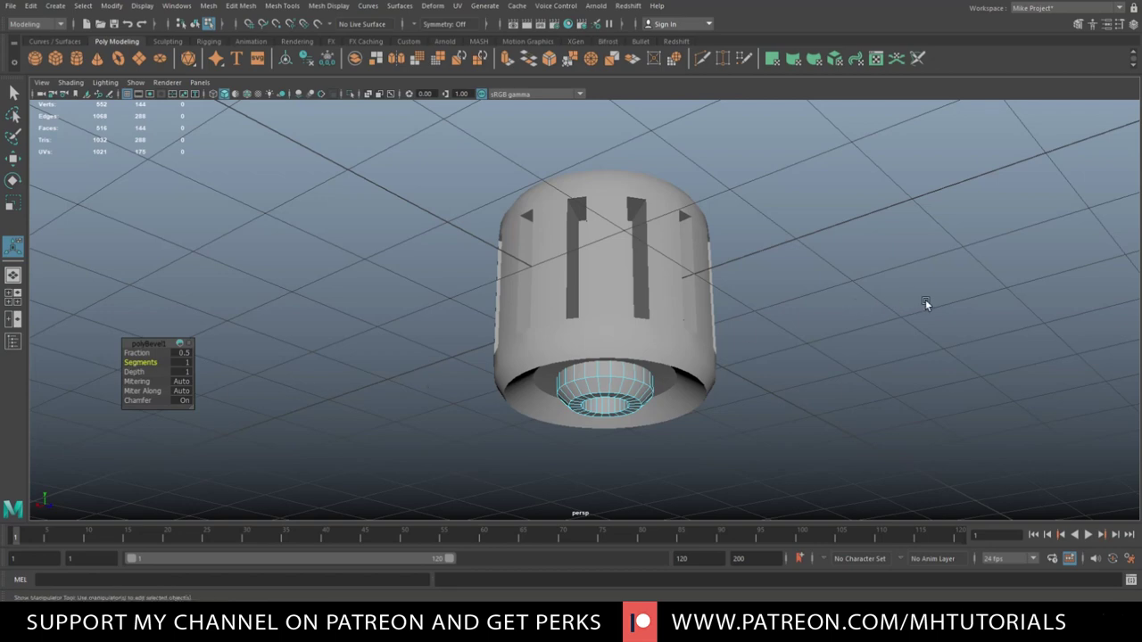
scroll(879, 313, "down", 4)
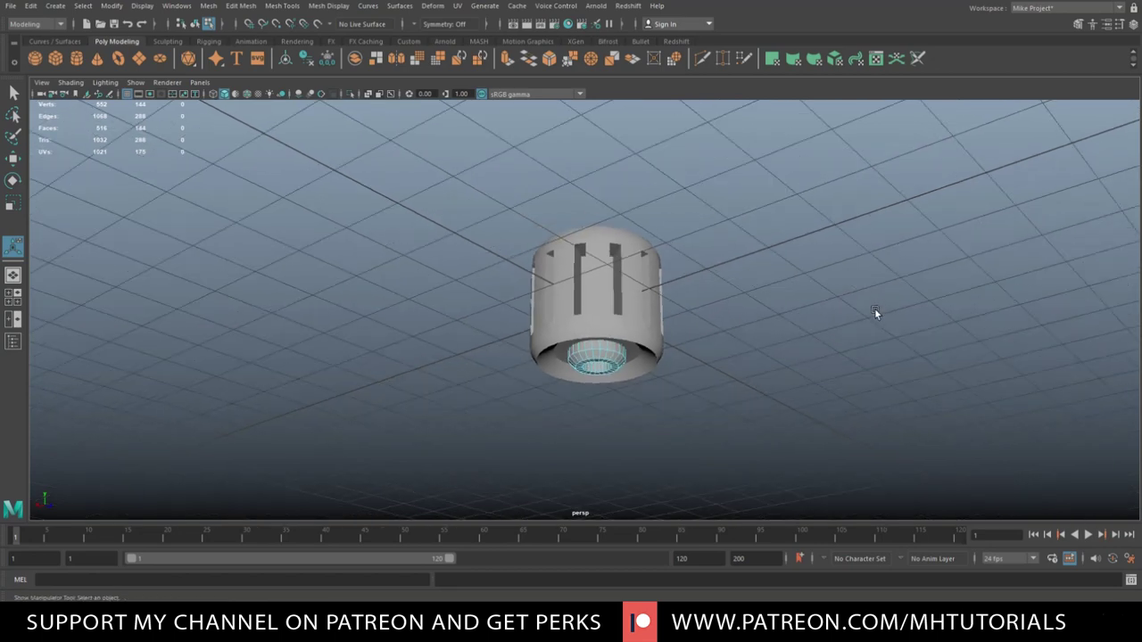
left_click_drag(875, 312, 808, 348, "alt")
scroll(802, 357, "down", 3)
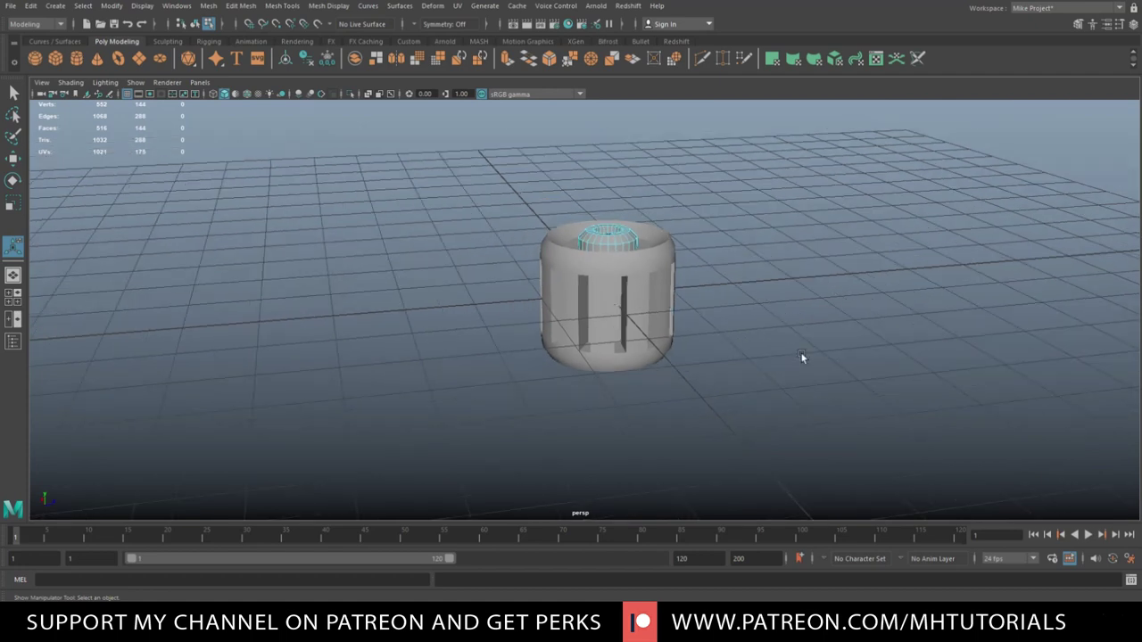
- Zoom the view in and out on the hub and its small pipe
scroll(802, 357, "up", 3)
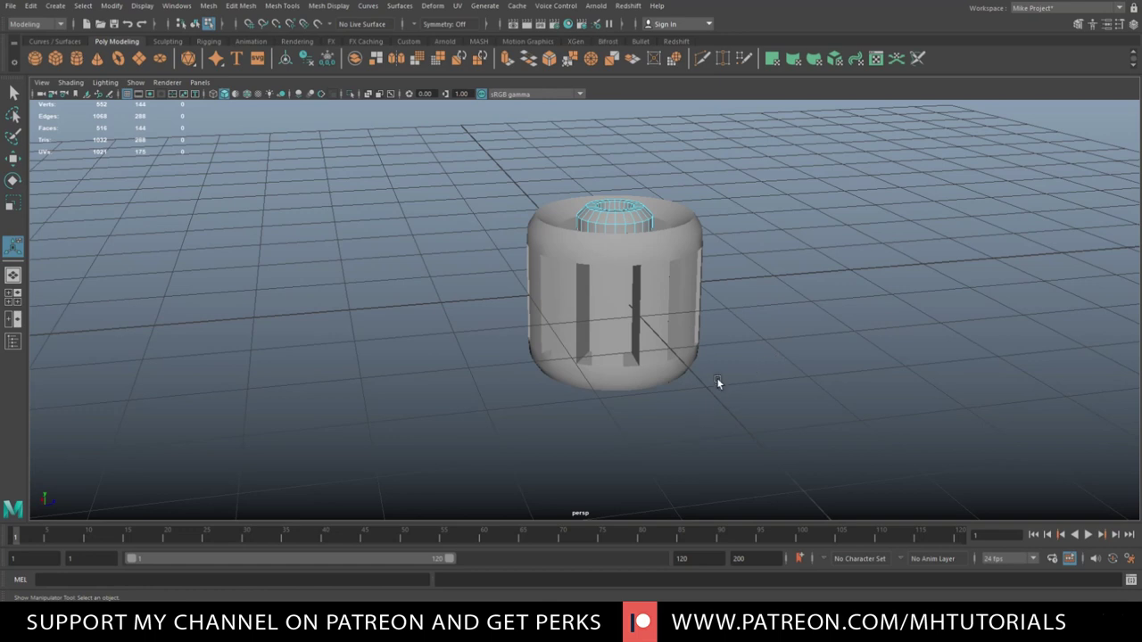
scroll(678, 366, "down", 1)
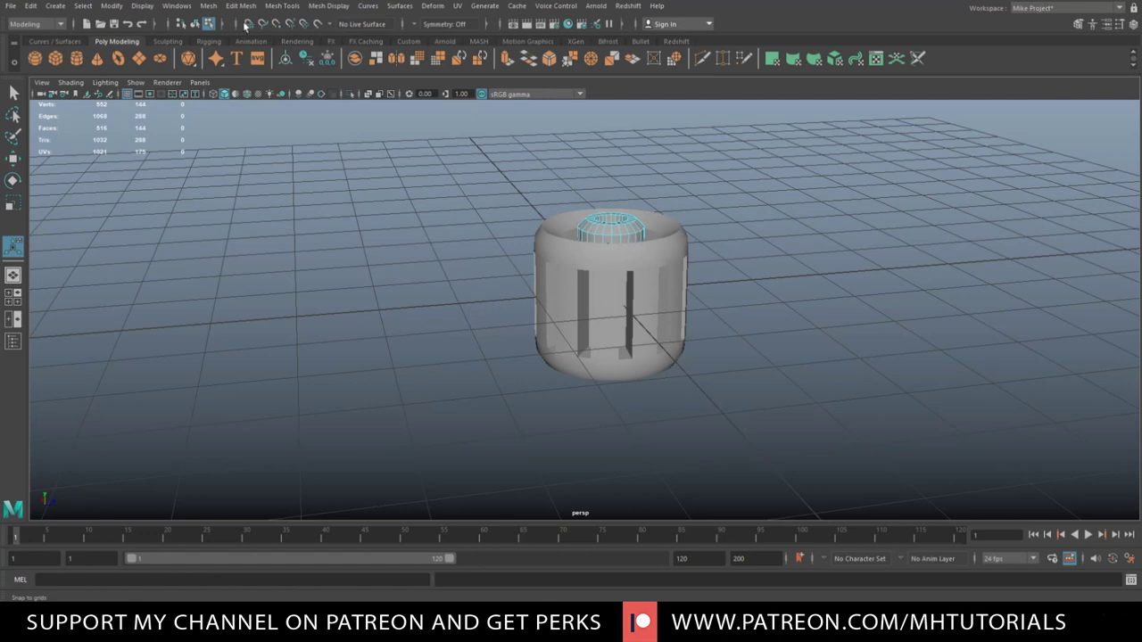
- Create a polygon pipe and scale it up in top view into a ring around the hub
left_click(55, 5)
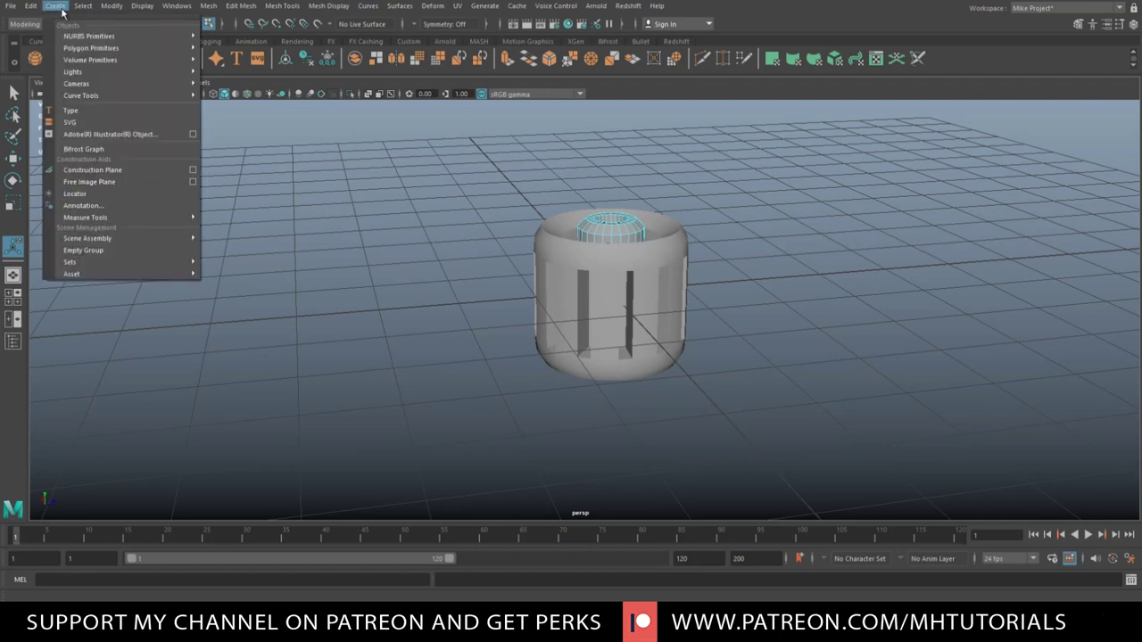
mouse_move(166, 48)
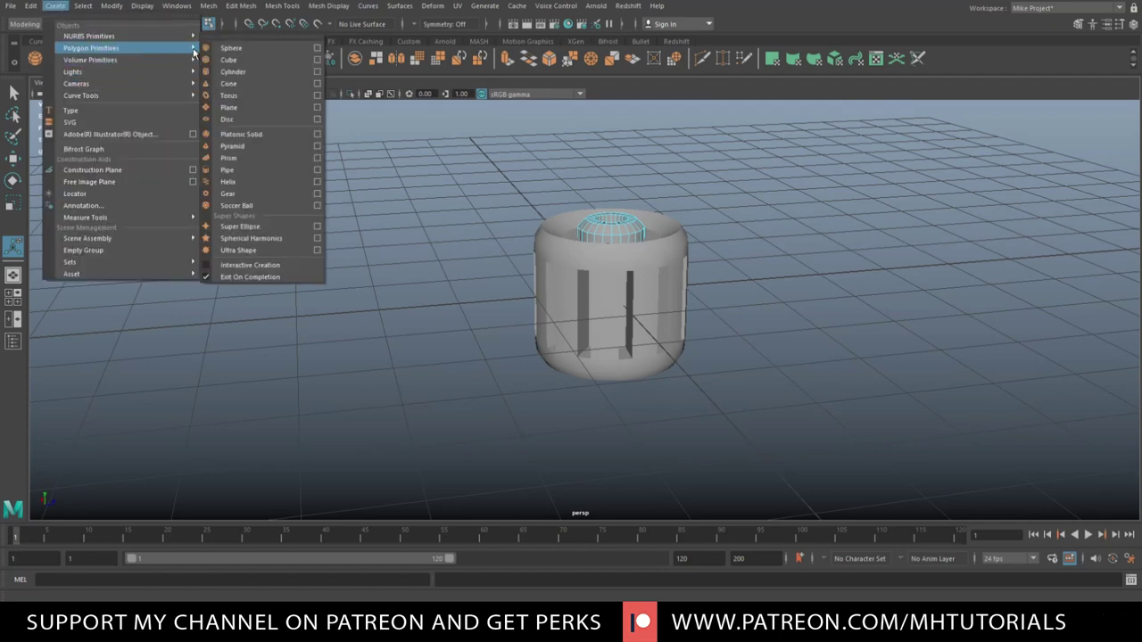
left_click(239, 170)
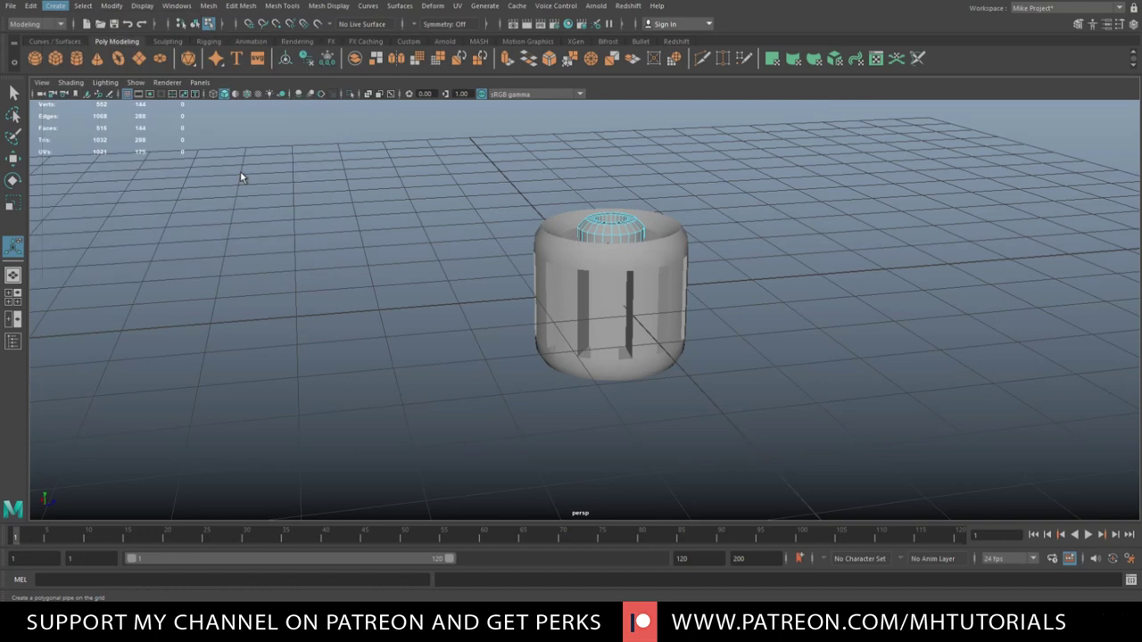
left_click(16, 294)
key("space")
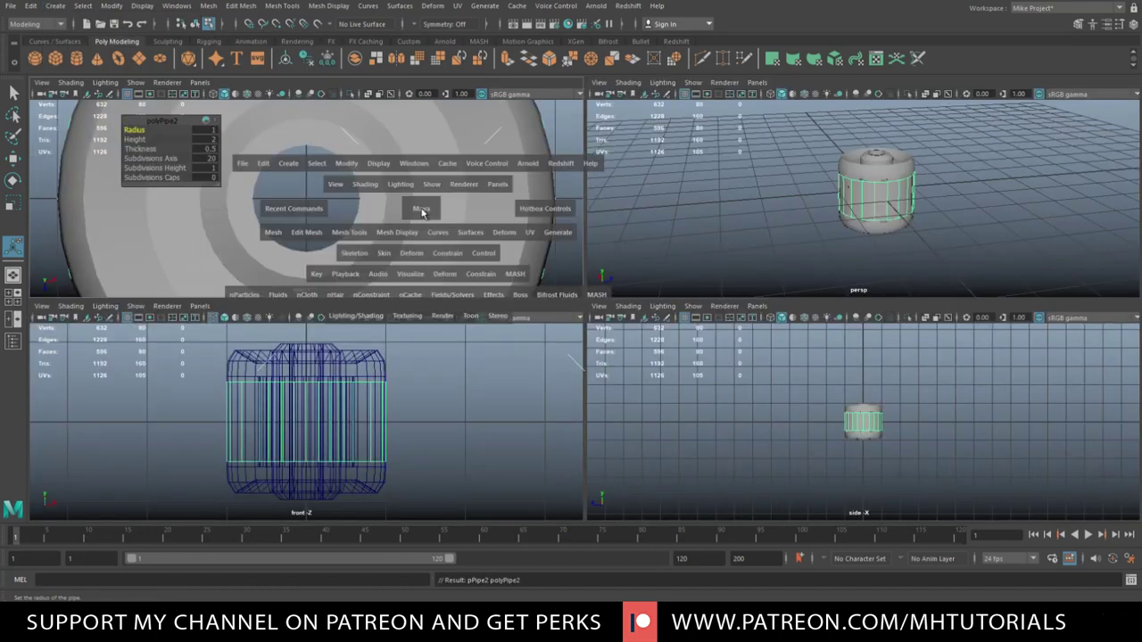
right_click_drag(492, 229, 636, 319, "alt")
key("r")
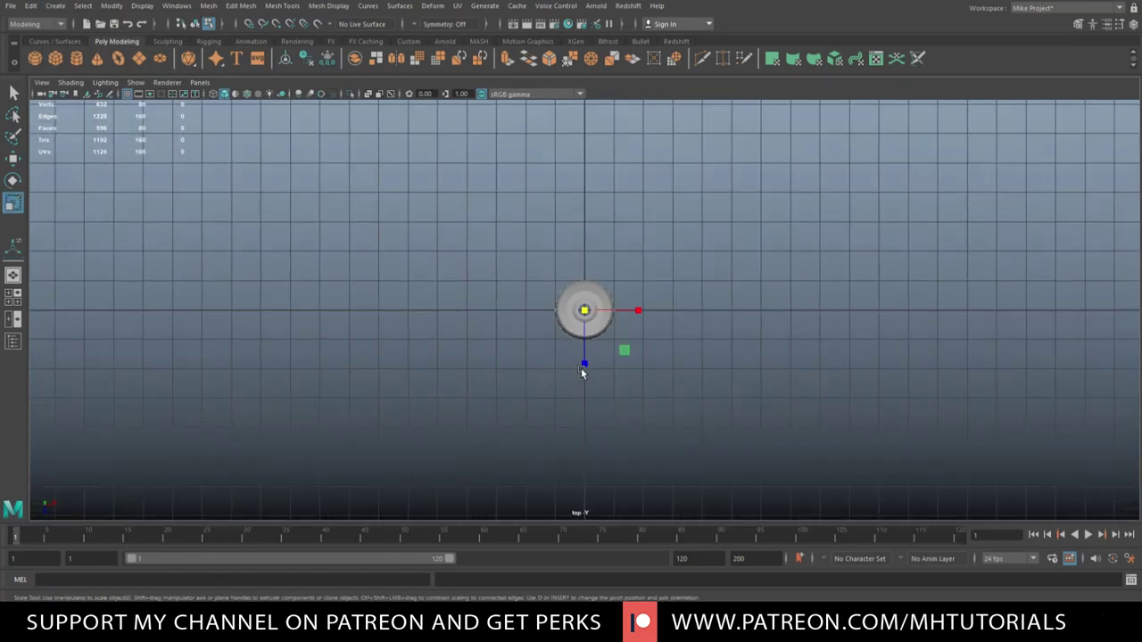
left_click_drag(589, 312, 924, 341)
- Set the ring pipe's Thickness to 0.1 and Subdivisions Axis to 40
key("ctrl+a")
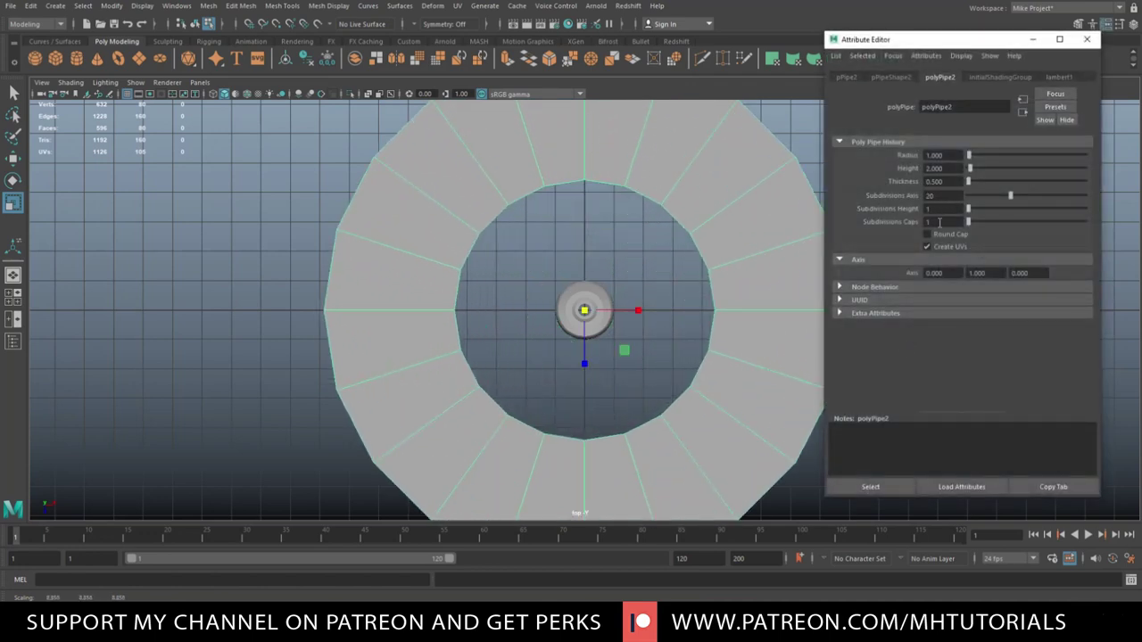
left_click(949, 182)
type("0.1")
key("Return")
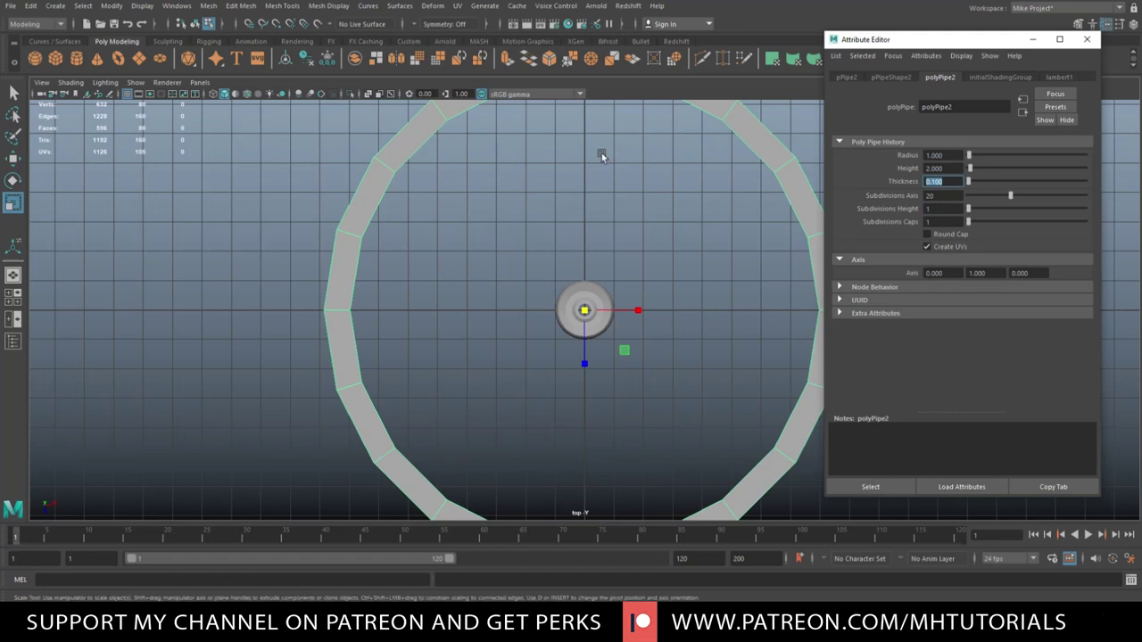
left_click(953, 196)
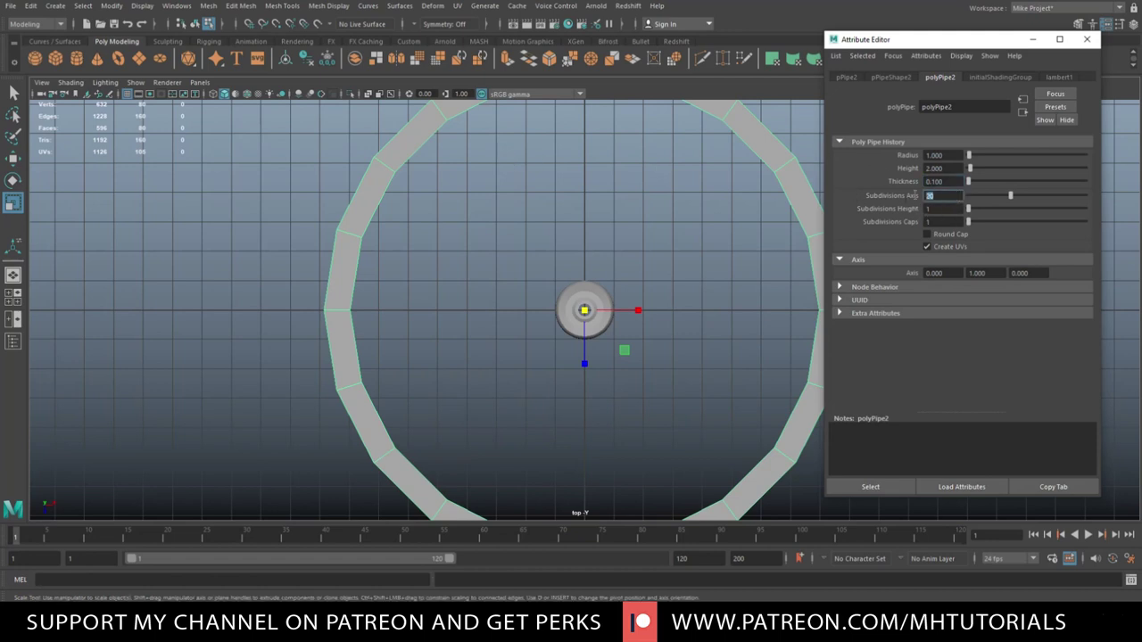
type("24")
key("Return")
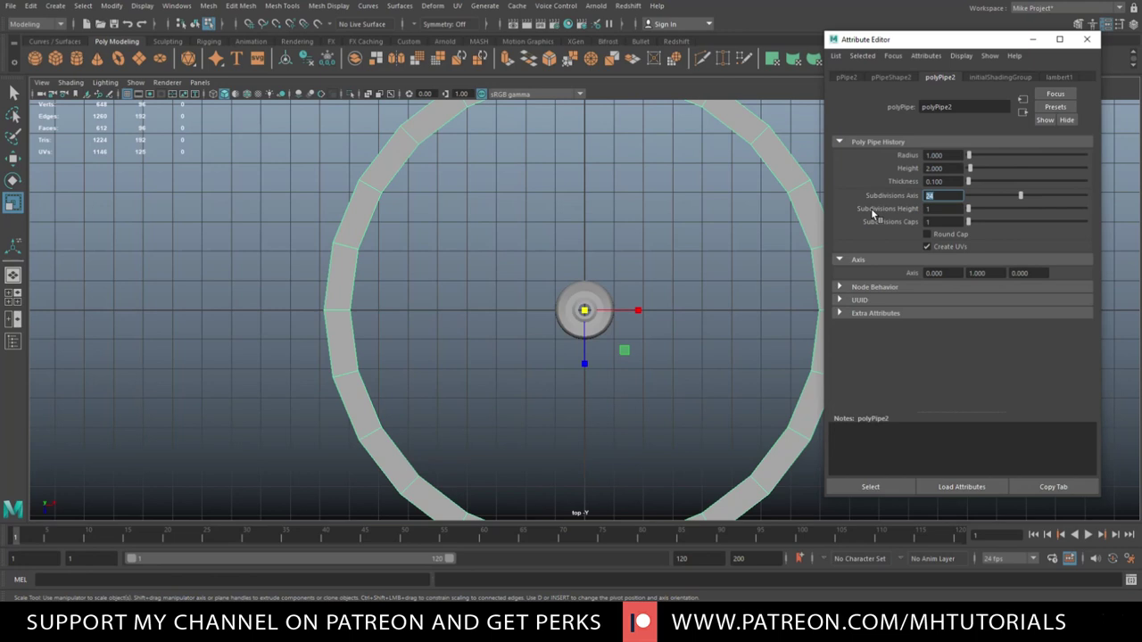
type("30")
key("Return")
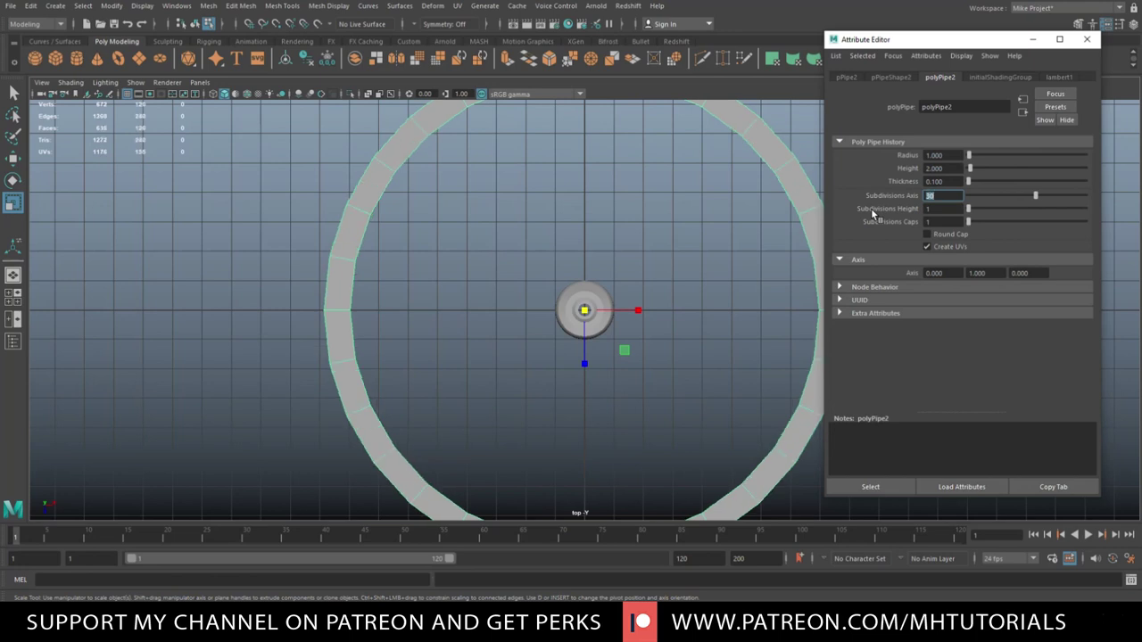
scroll(405, 303, "down", 1)
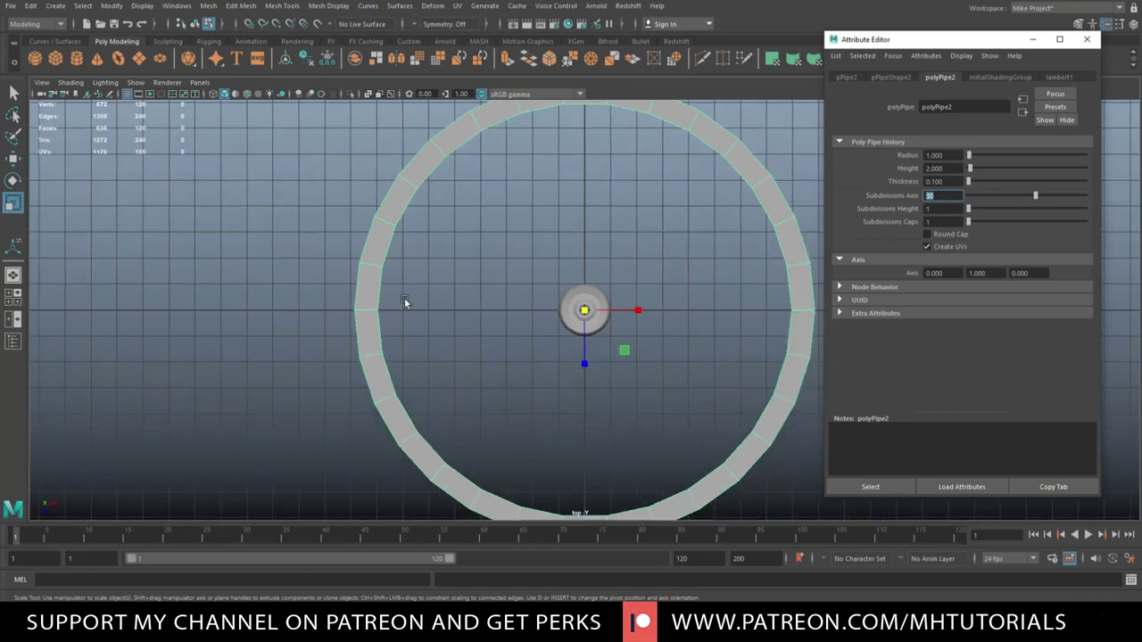
scroll(474, 337, "down", 2)
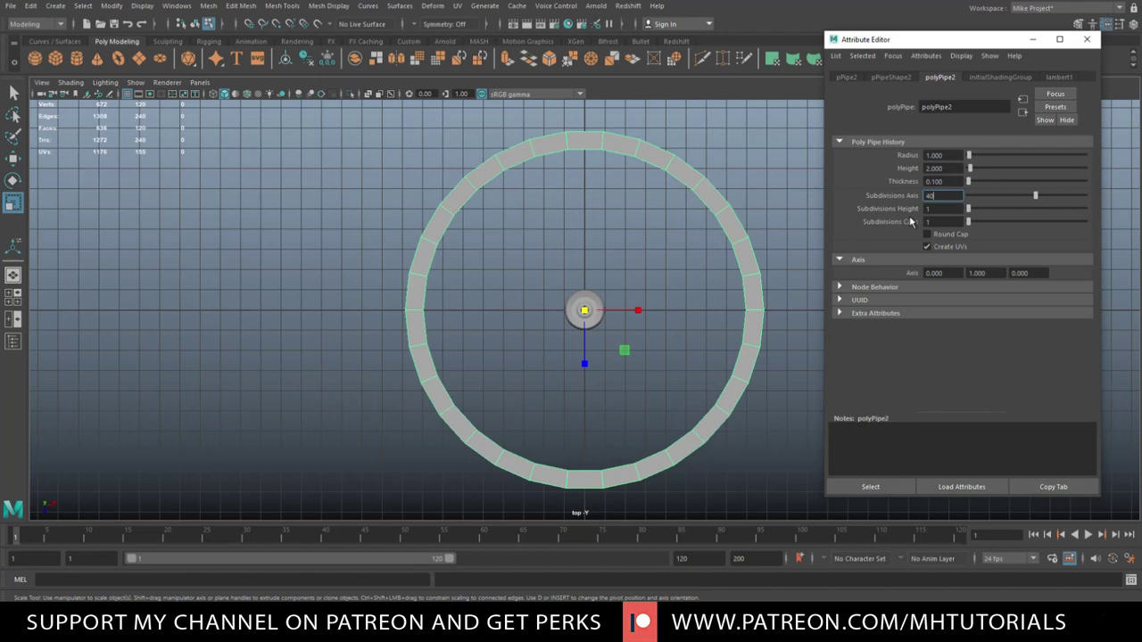
key("Return")
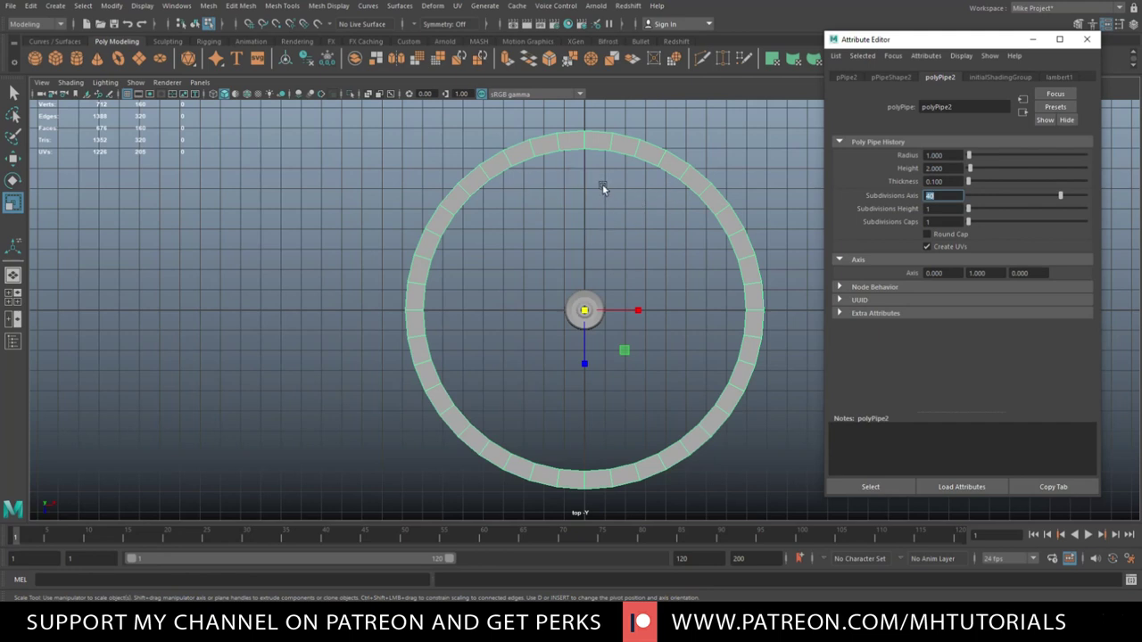
scroll(389, 397, "down", 1)
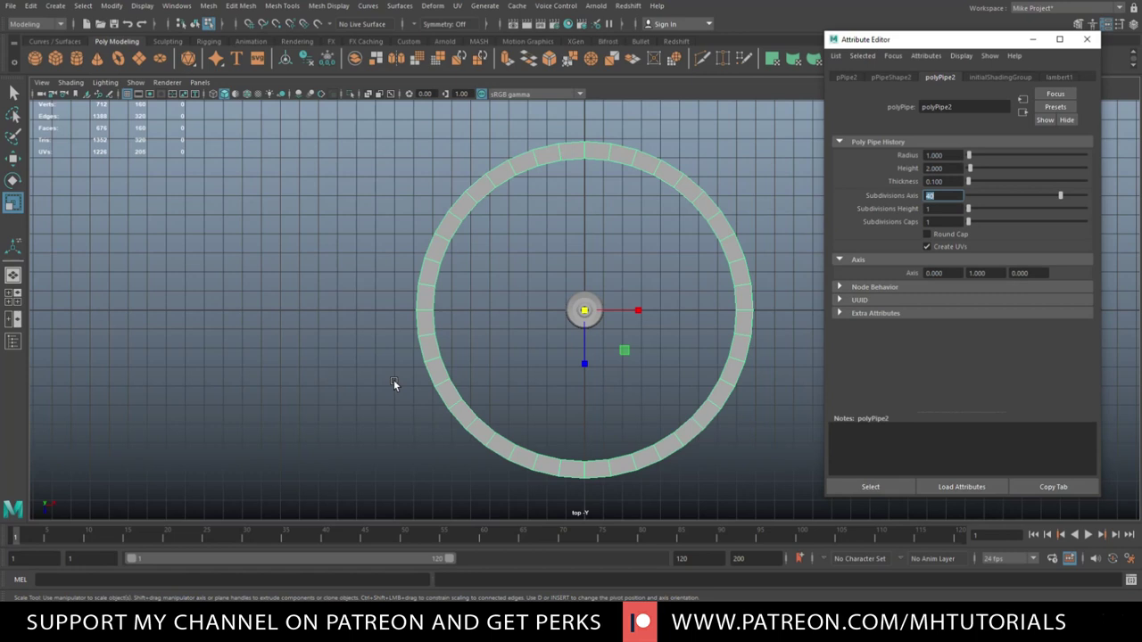
left_click(734, 227)
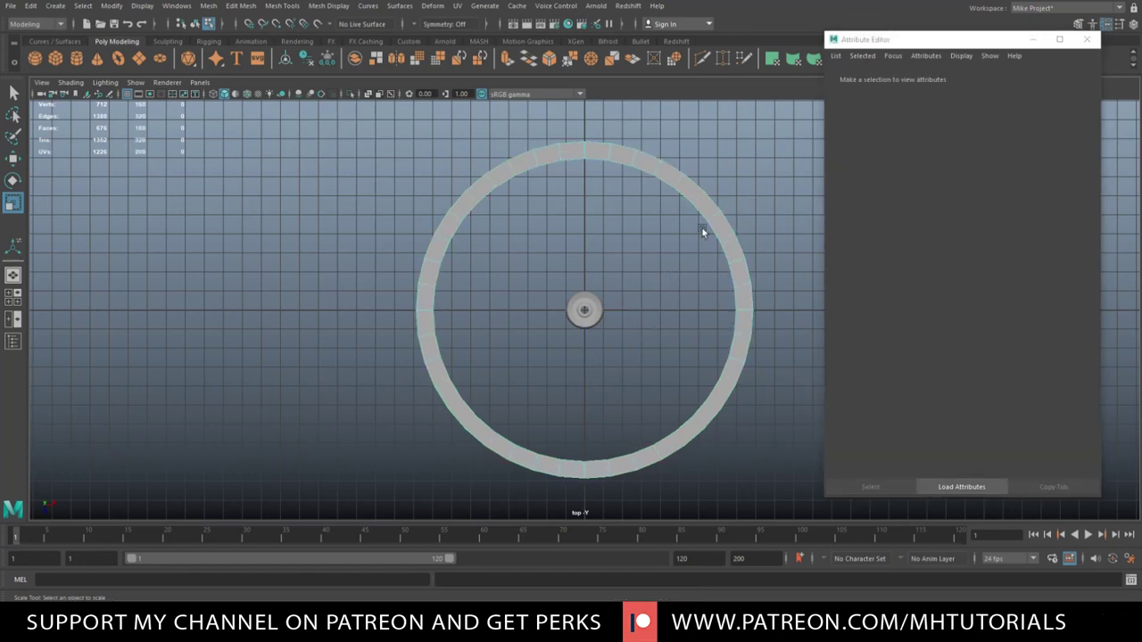
- Select the ring, turn on smooth preview, and undo a test move back to centre
right_click_drag(702, 230, 749, 223)
key("2")
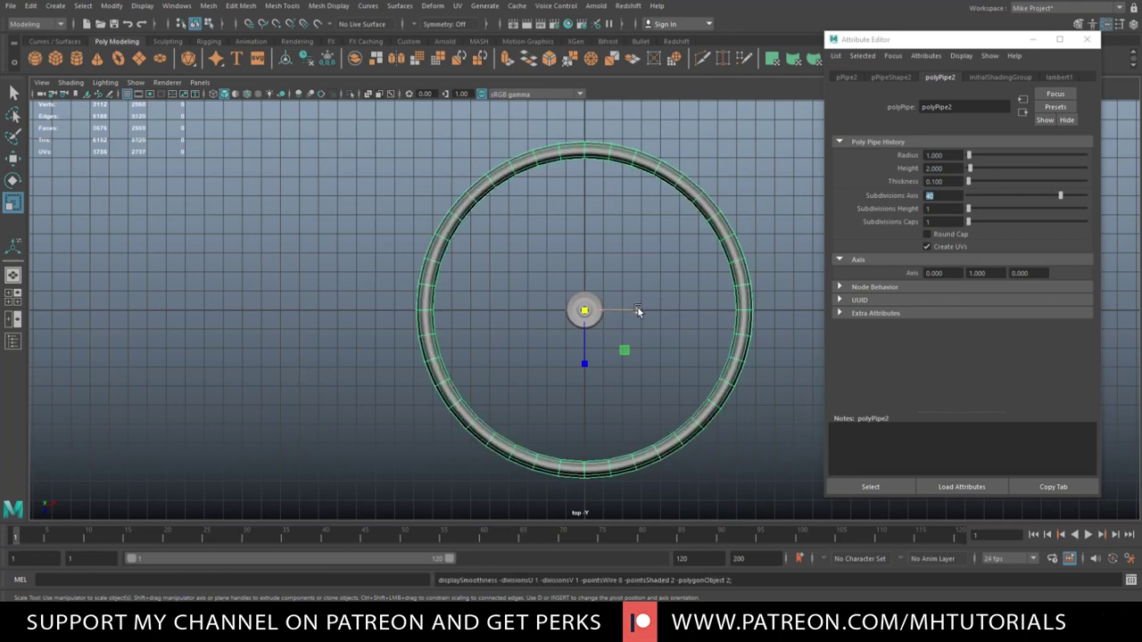
key("w")
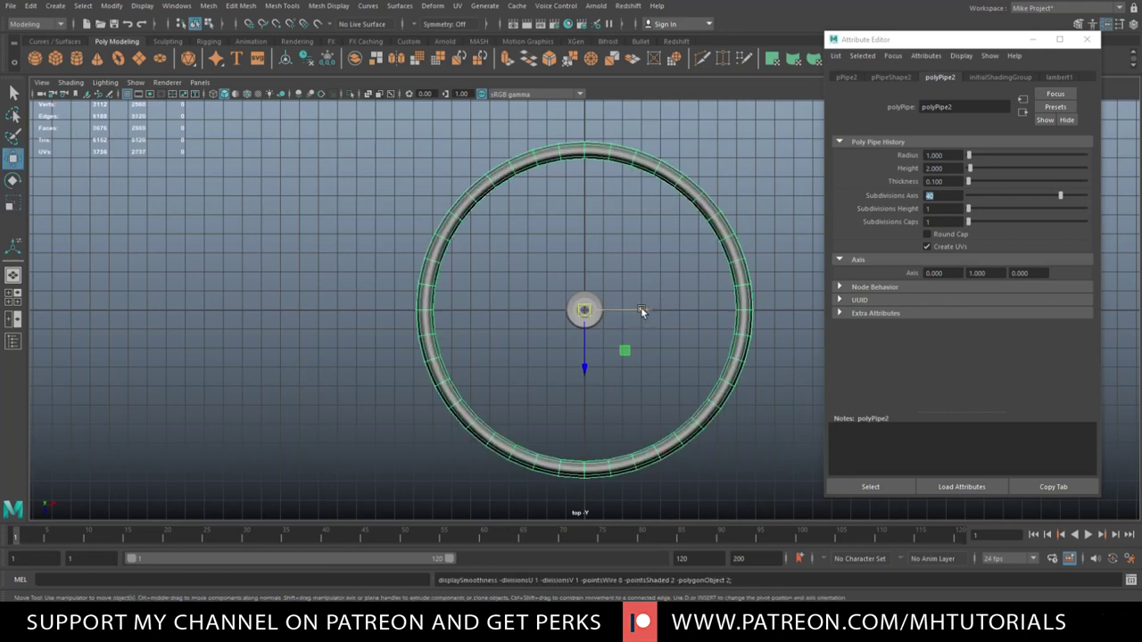
left_click_drag(643, 311, 493, 312)
key("ctrl+z")
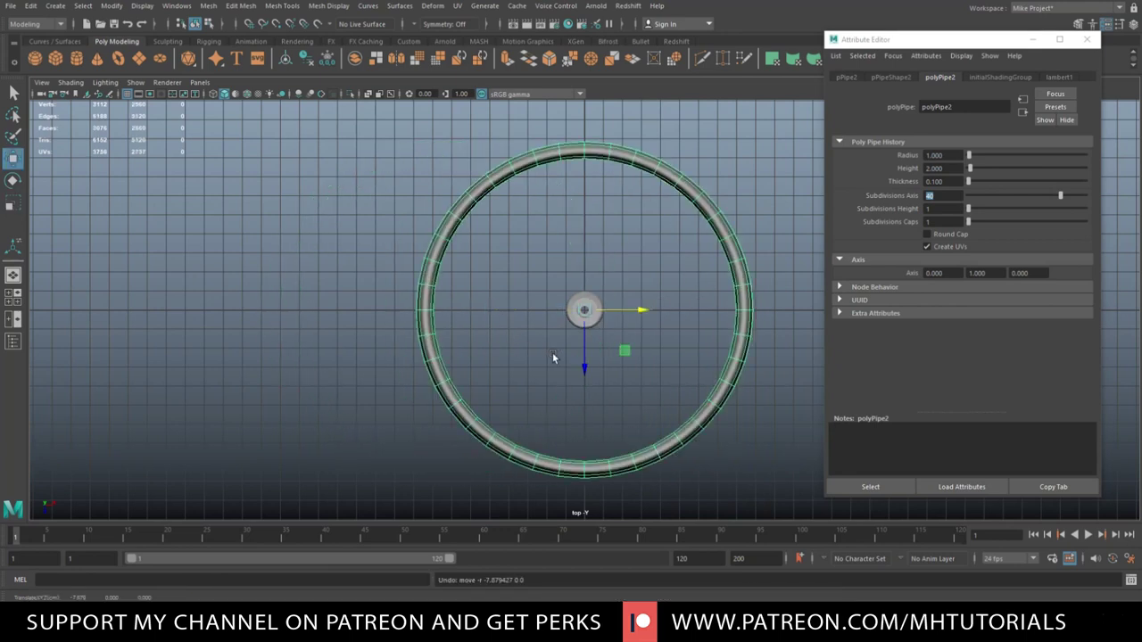
- Duplicate the ring aside, show both rings low-poly, then delete the duplicate
key("ctrl+d")
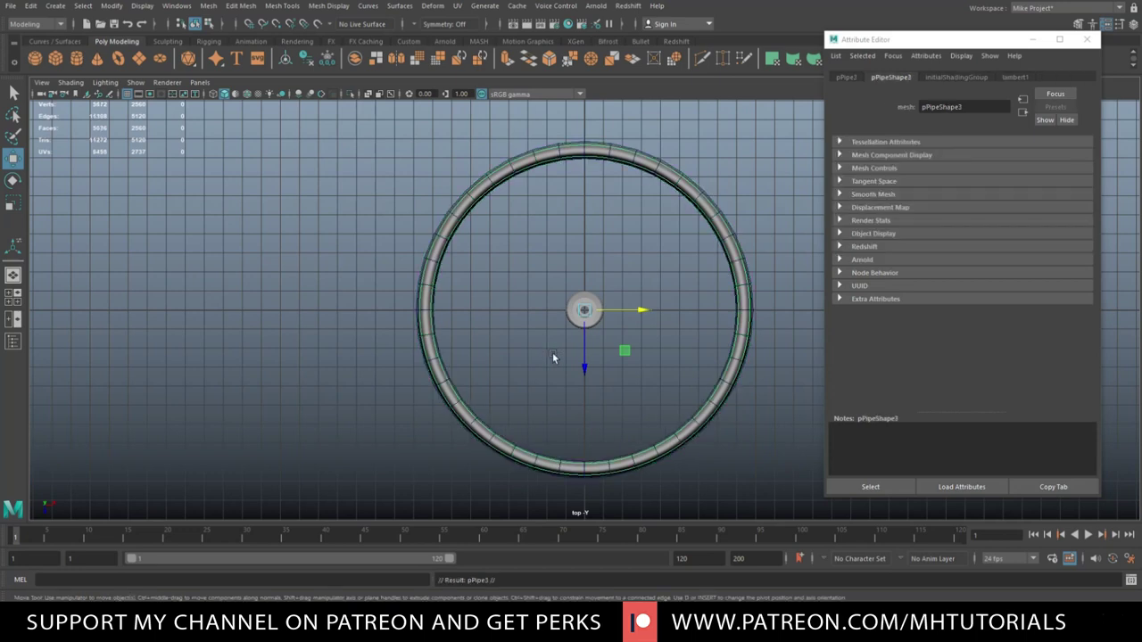
left_click_drag(643, 312, 228, 329)
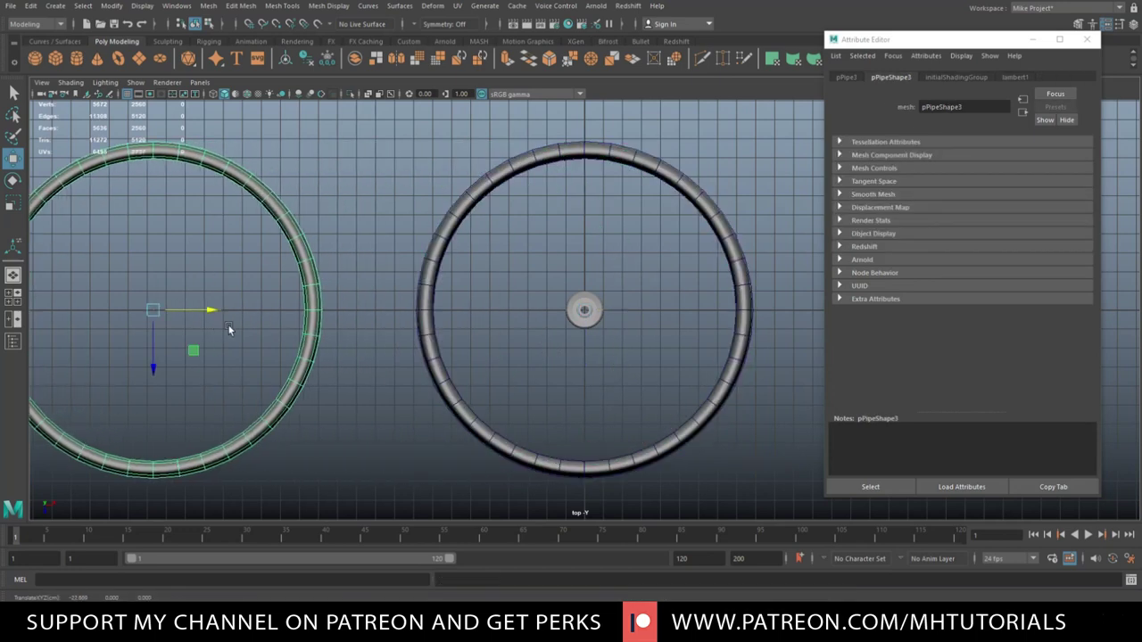
key("1")
left_click(497, 178)
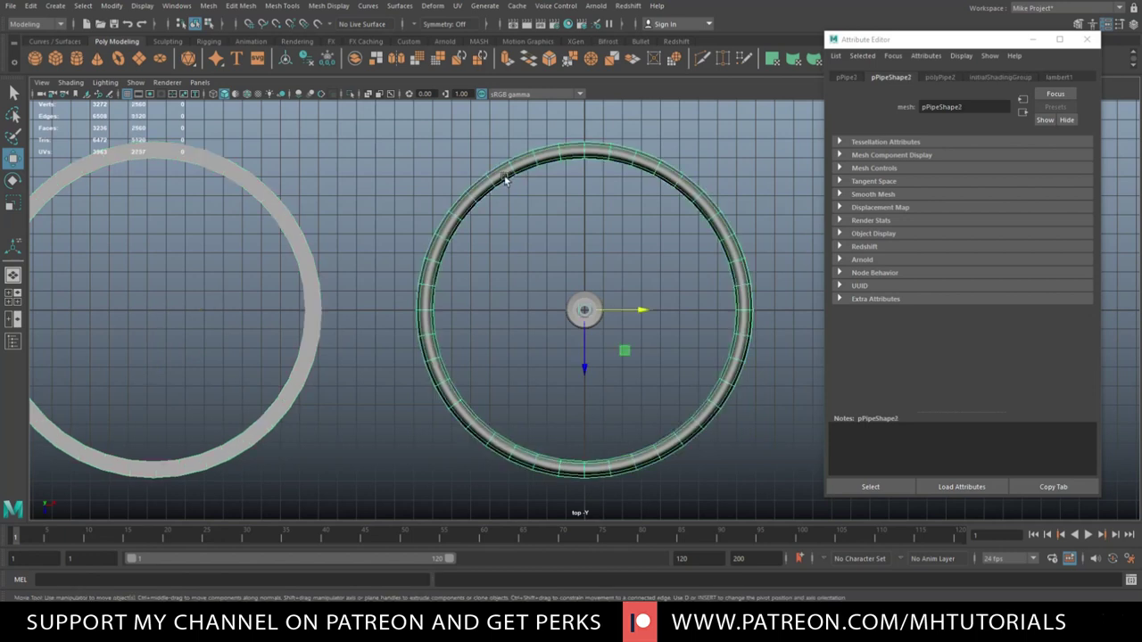
key("1")
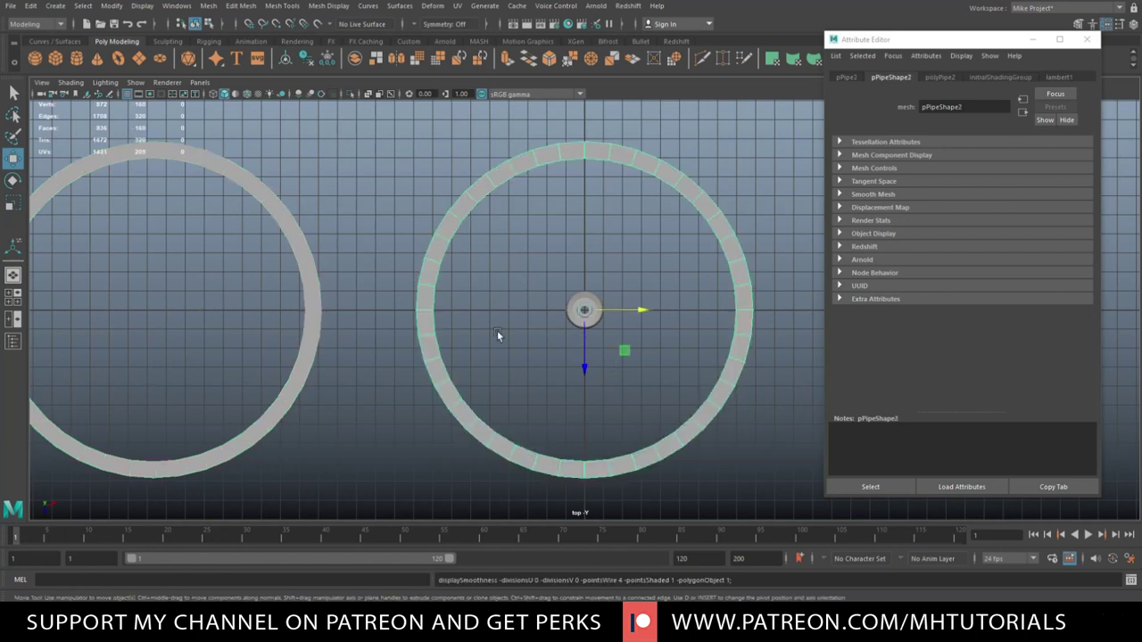
left_click(311, 254)
key("Delete")
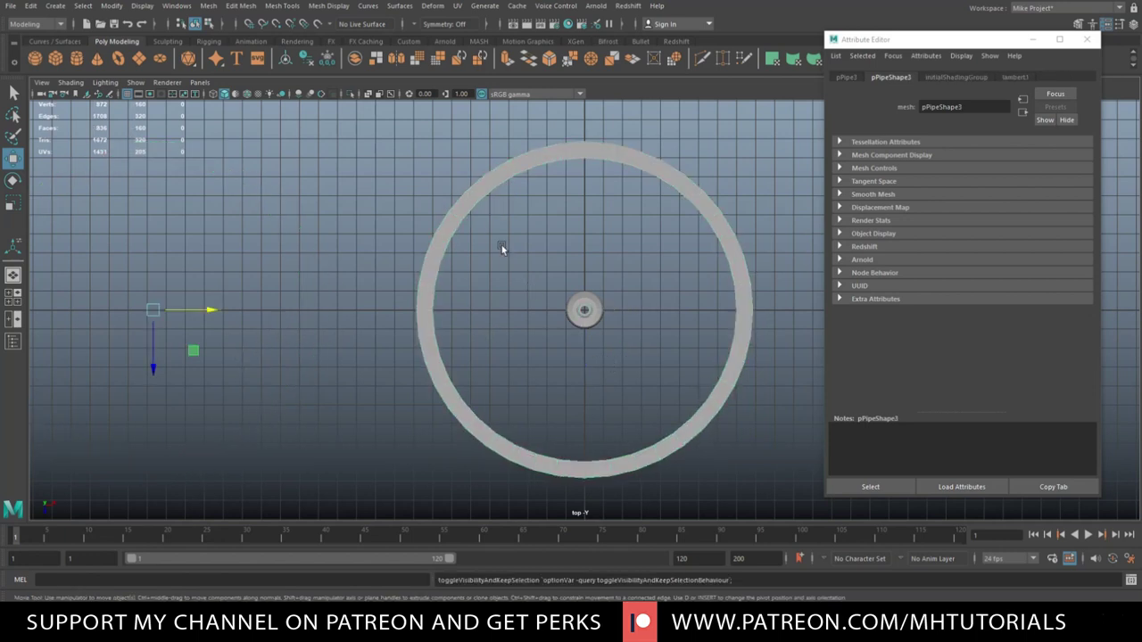
left_click(520, 172)
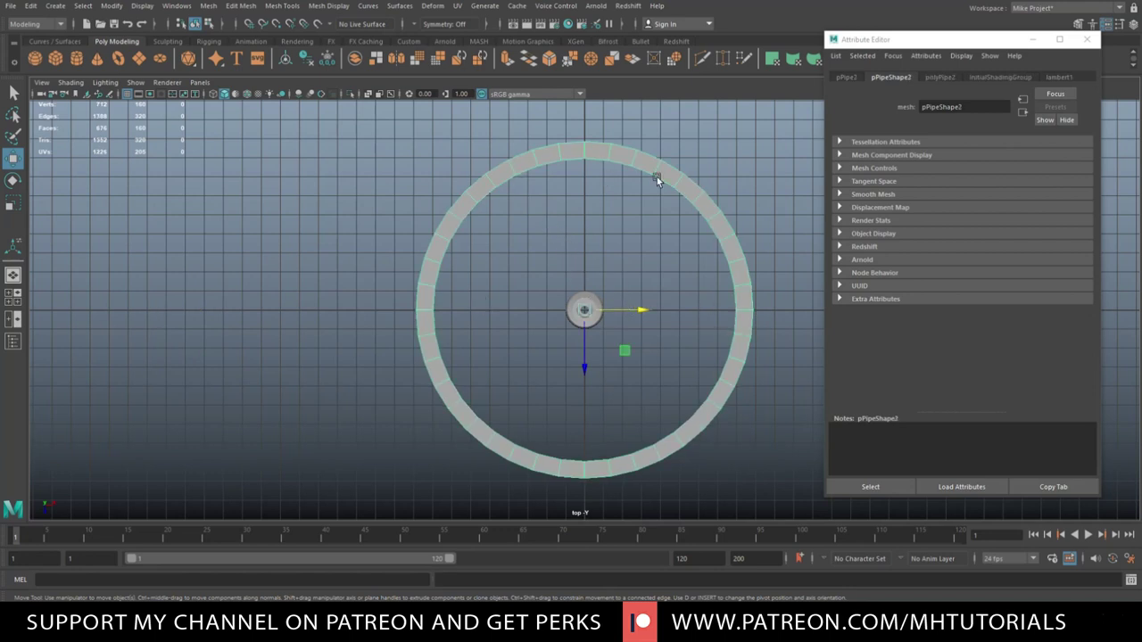
- Switch the ring to face mode and select the faces along its top arc
right_click(564, 154)
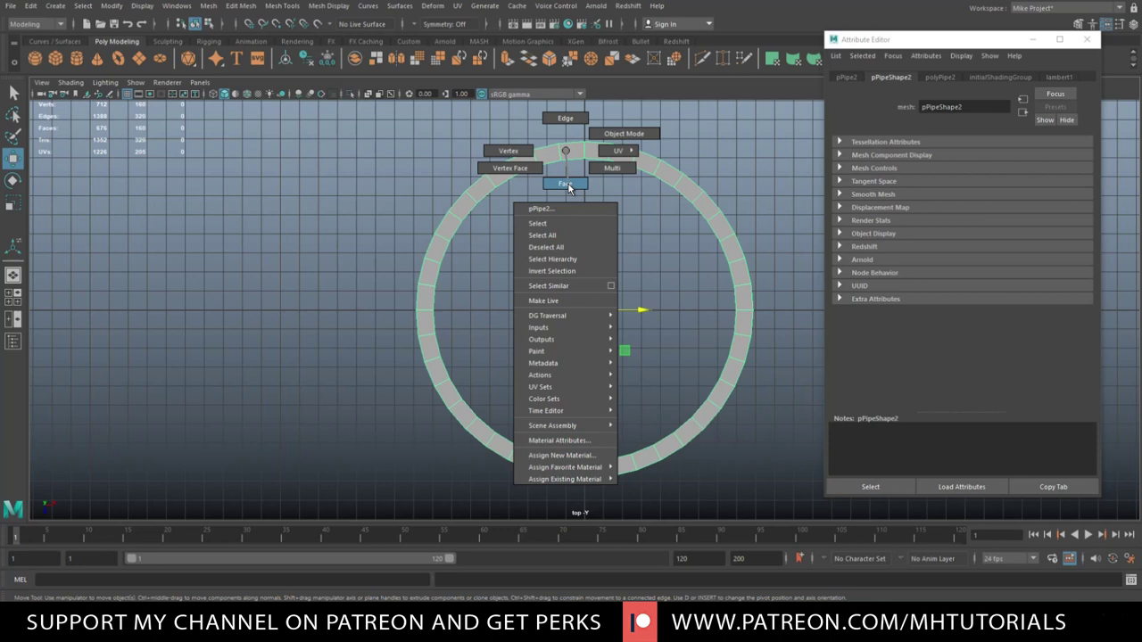
right_click_drag(568, 187, 567, 186)
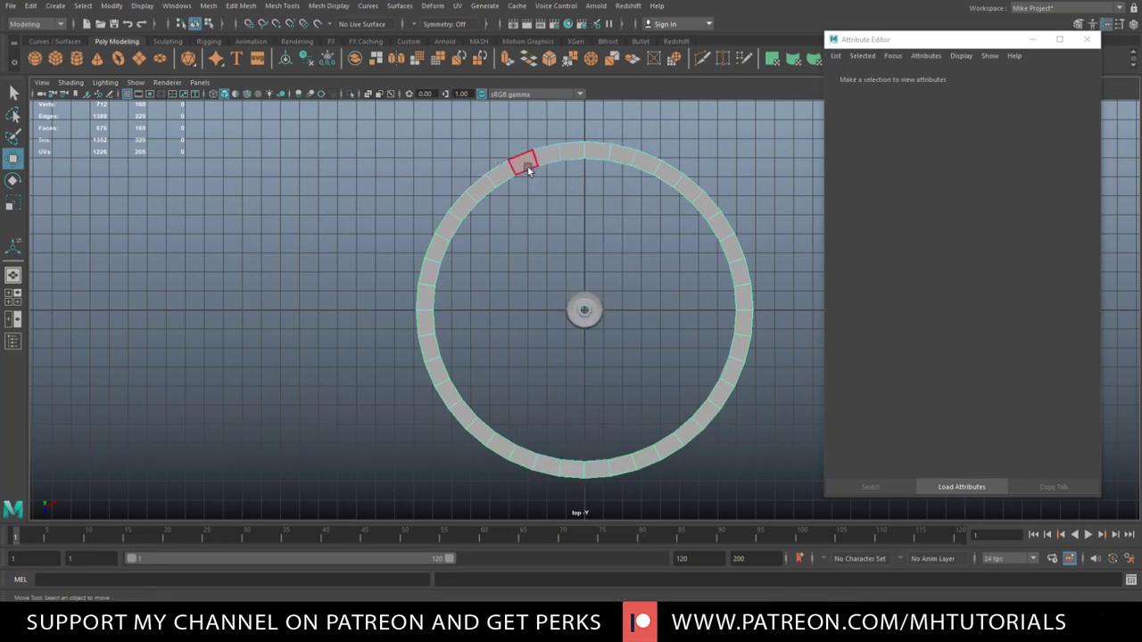
left_click(527, 170)
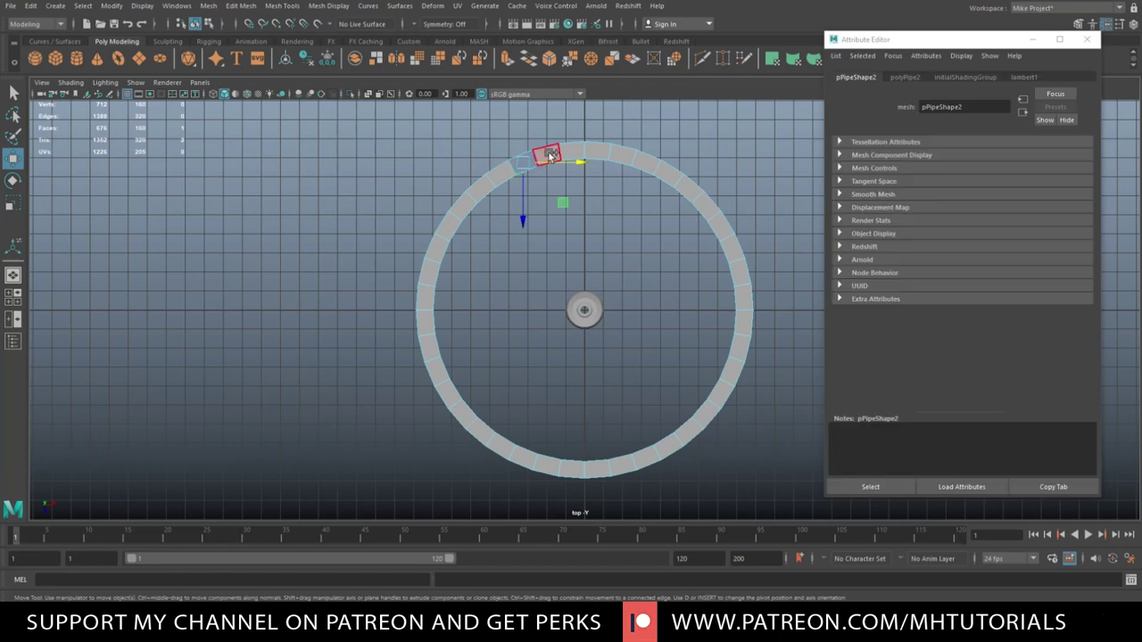
left_click(543, 154, "shift")
left_click(571, 153, "shift")
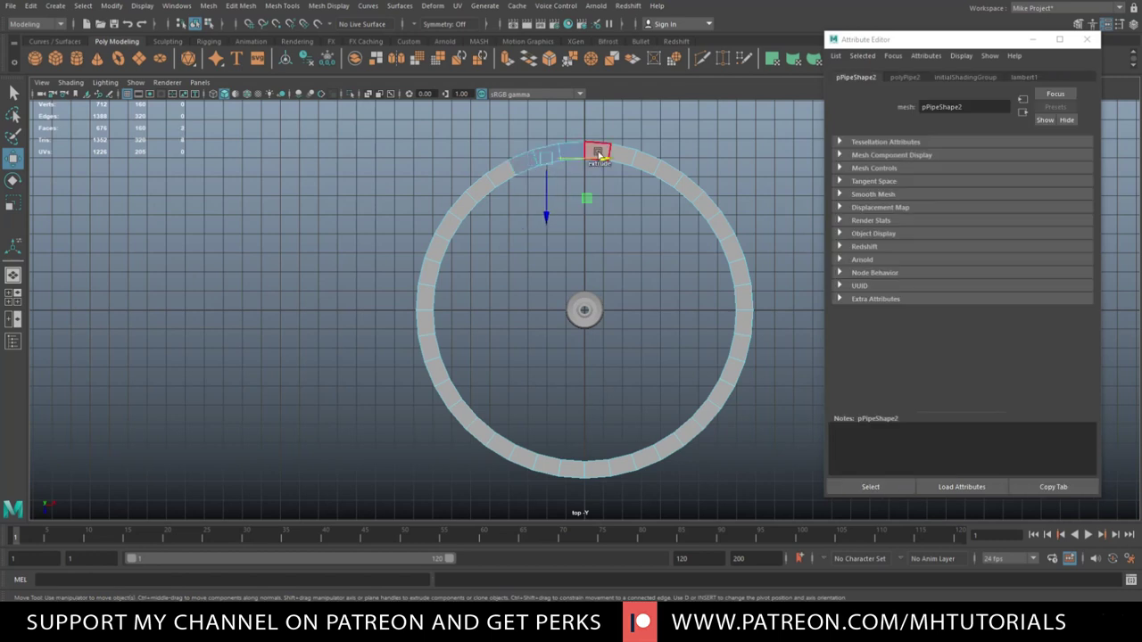
left_click(649, 174, "shift")
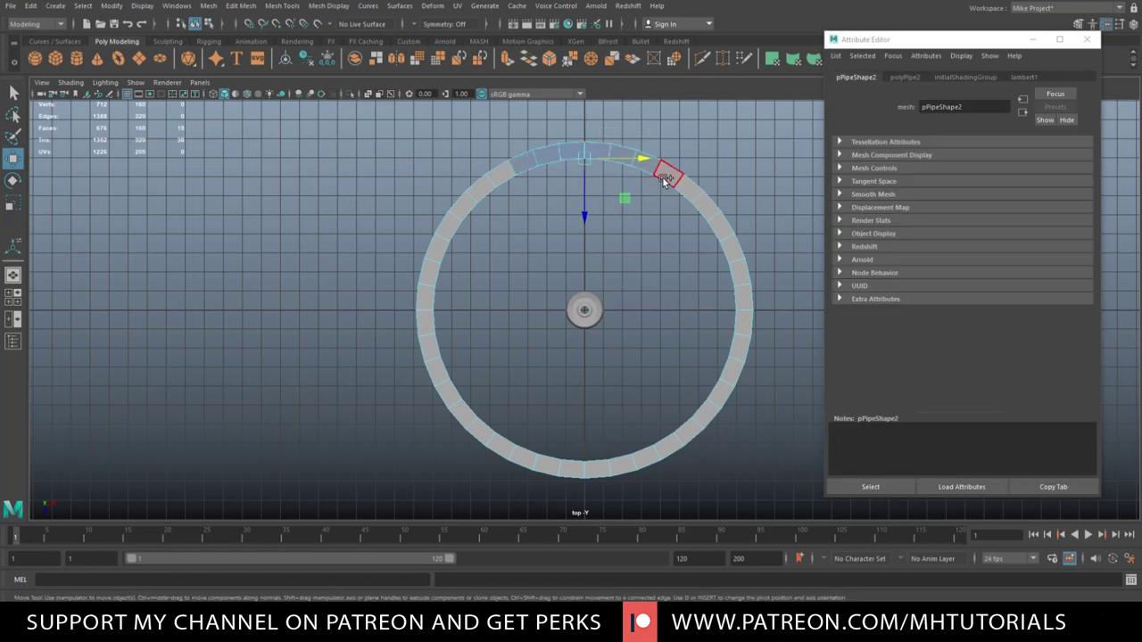
left_click(669, 173, "shift")
left_click(689, 188, "shift")
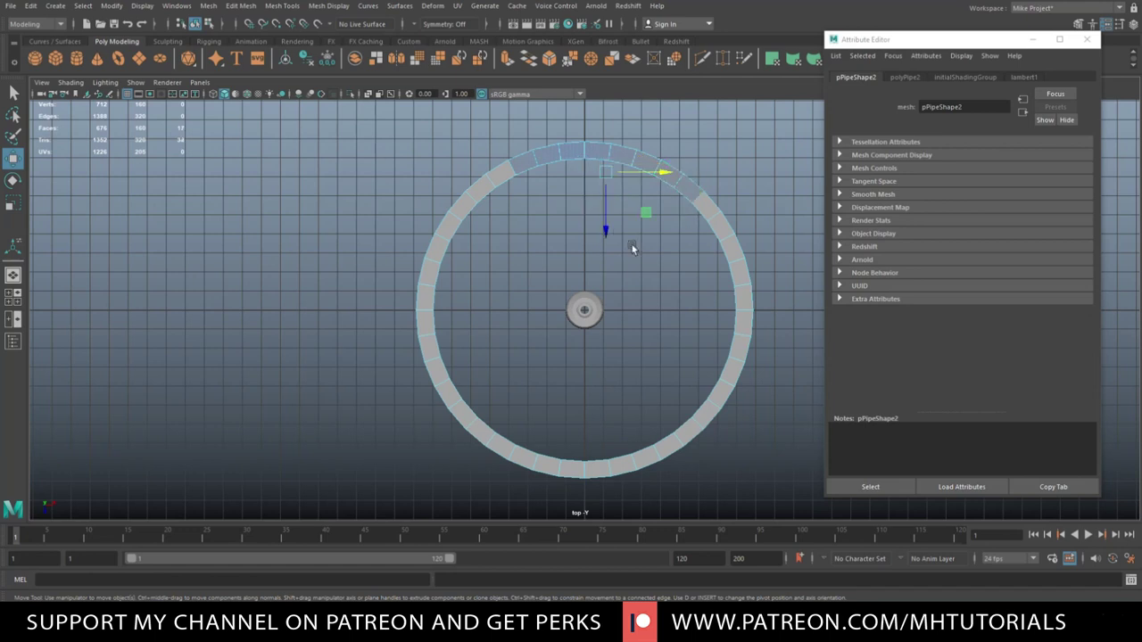
- In perspective, add the front and right face columns to cover the arc's full height
left_click(12, 297)
key("space")
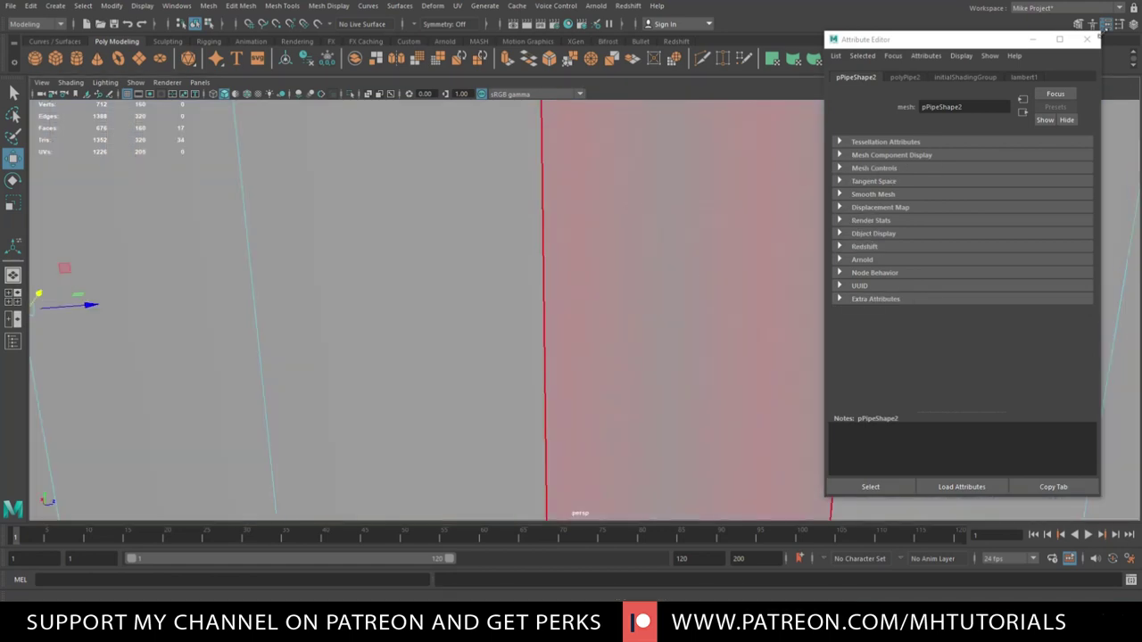
key("ctrl+a")
scroll(764, 247, "down", 10)
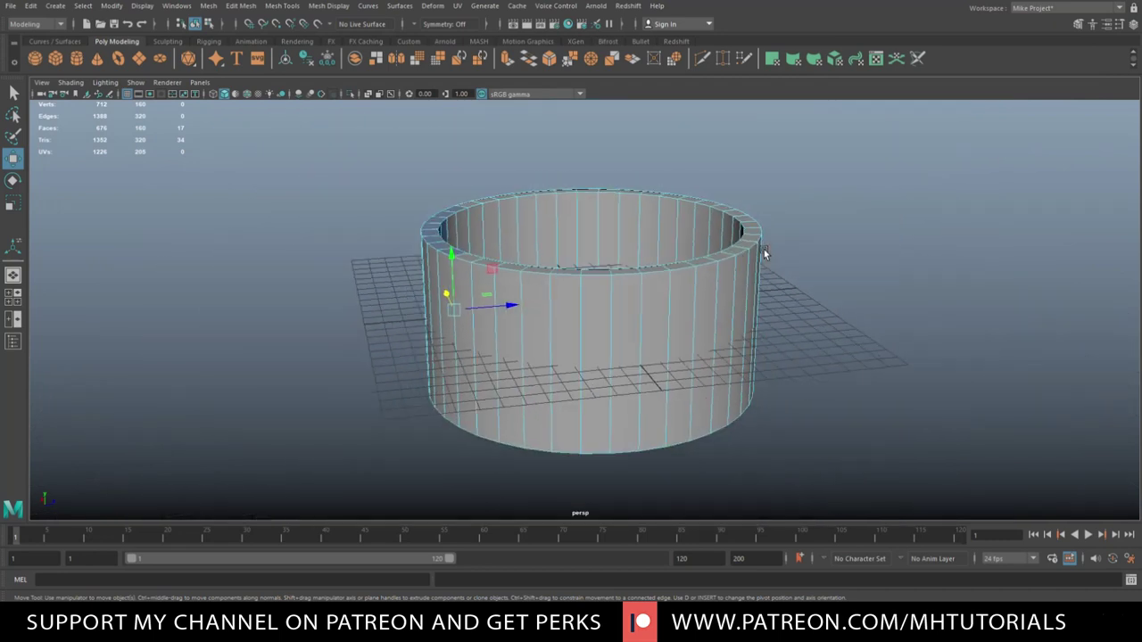
left_click_drag(630, 331, 663, 373, "alt")
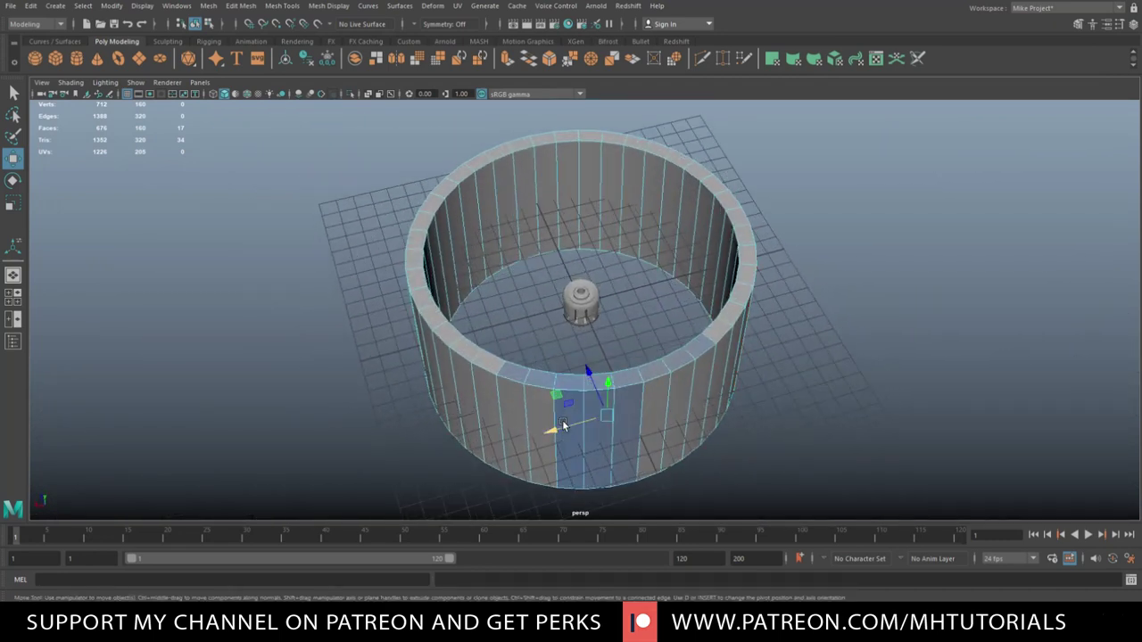
left_click(511, 407, "shift")
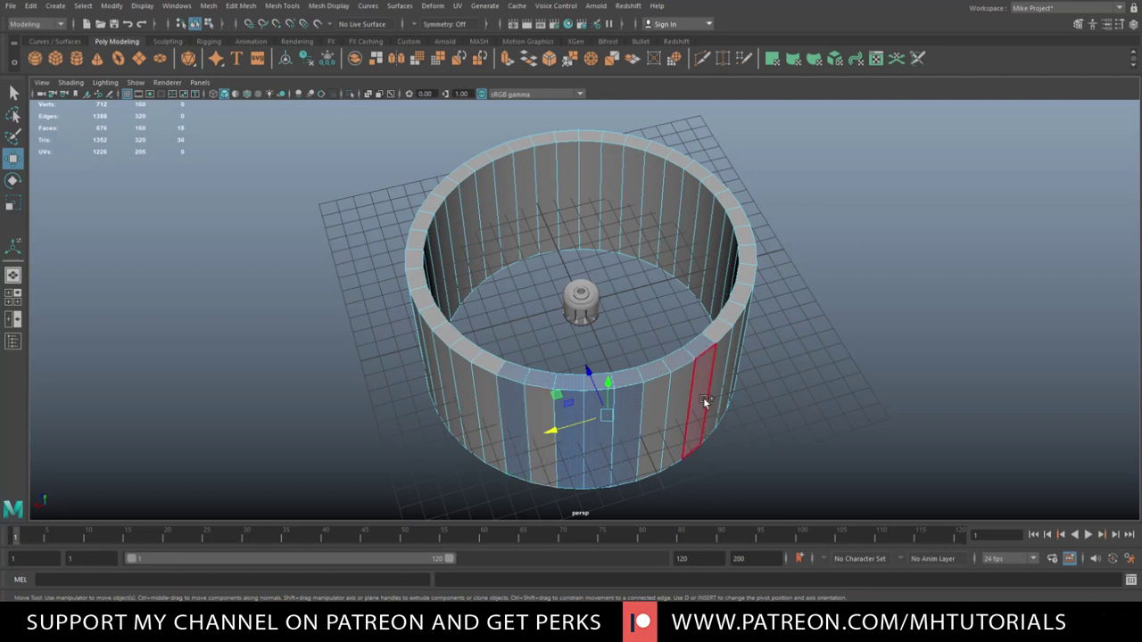
left_click(692, 445, "shift")
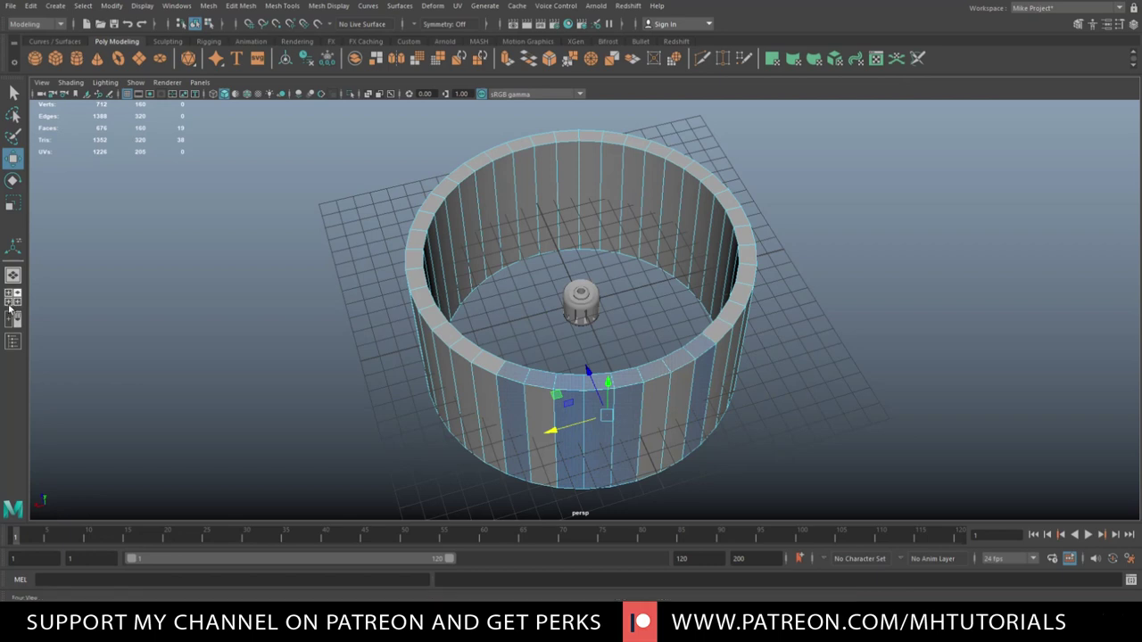
key("space")
key("space")
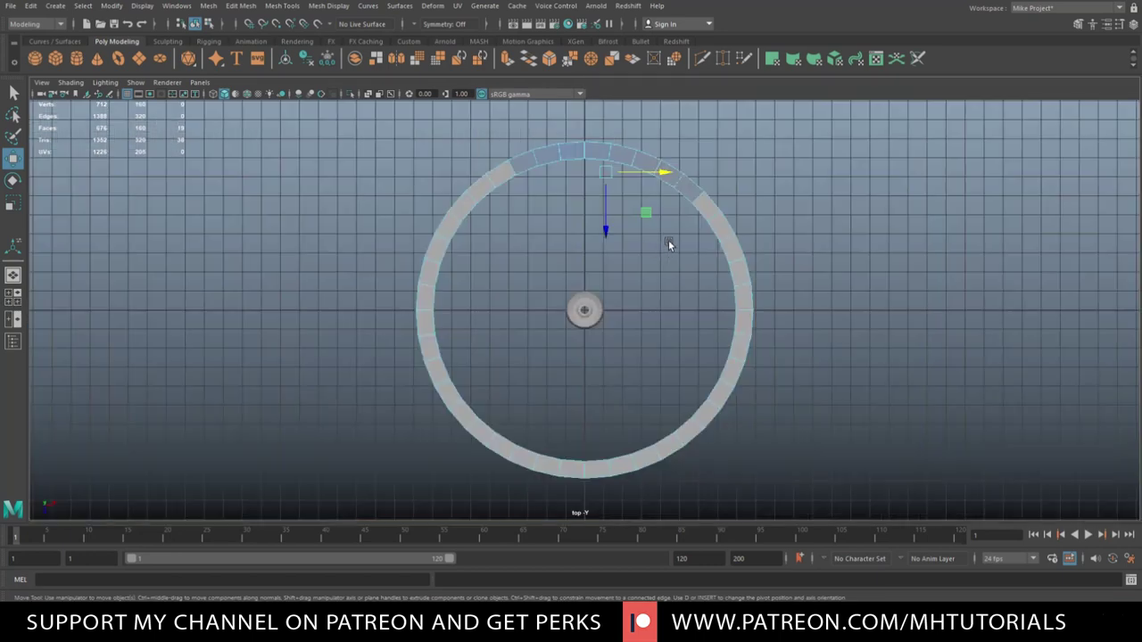
- Box-select the ring's top arc faces and extract them with Edit Mesh > Extract
right_click_drag(672, 274, 676, 311)
left_click_drag(516, 122, 684, 218)
left_click(241, 7)
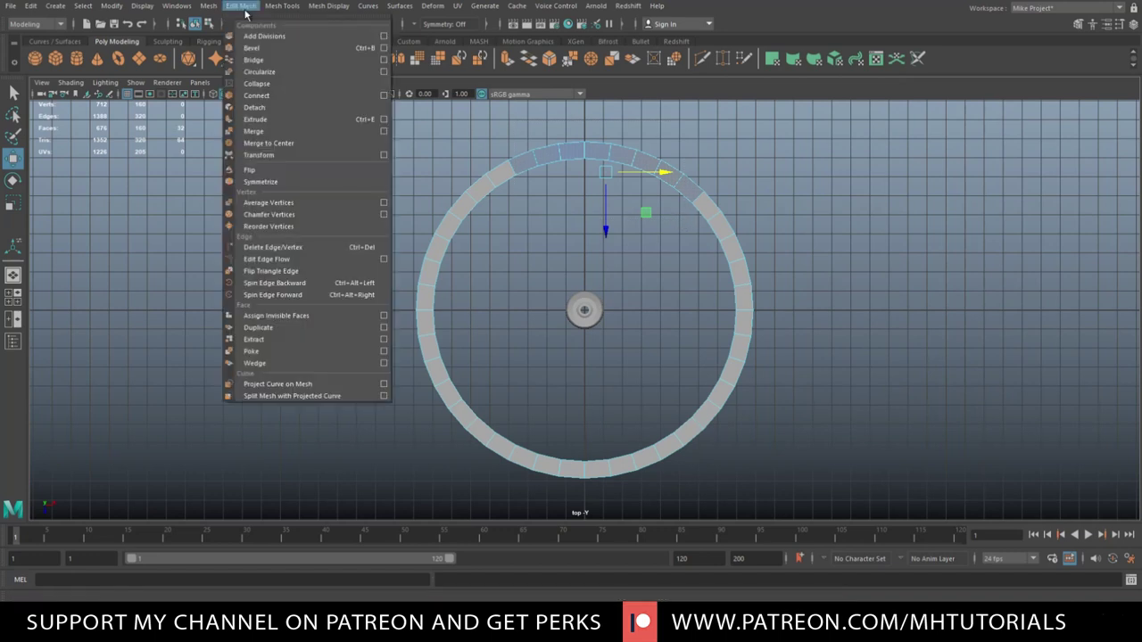
left_click(272, 344)
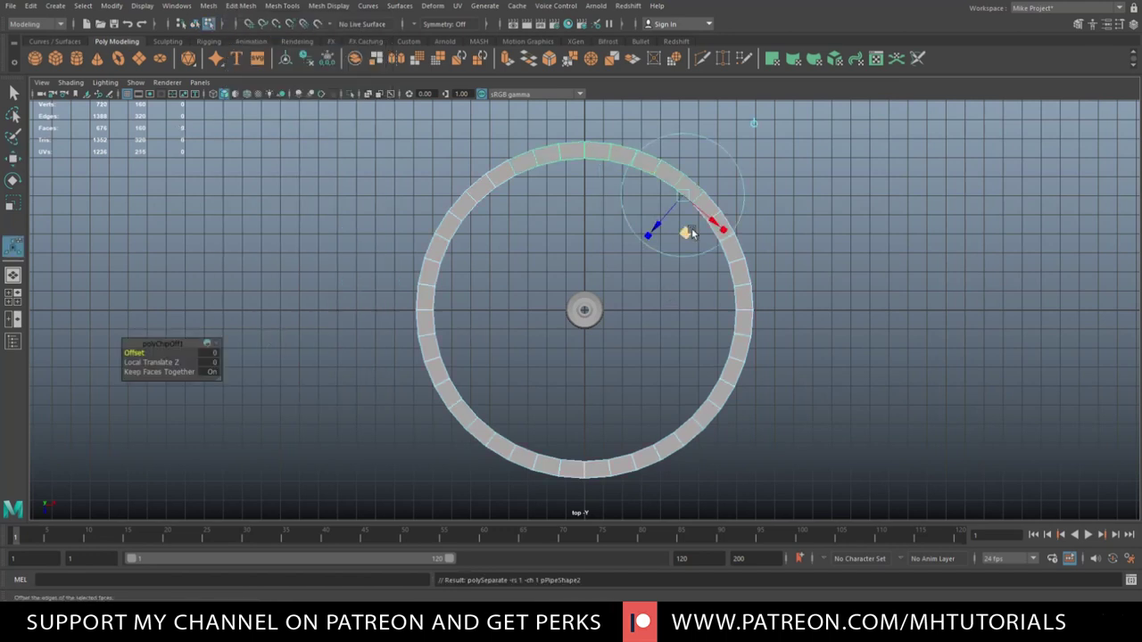
right_click_drag(587, 154, 613, 148)
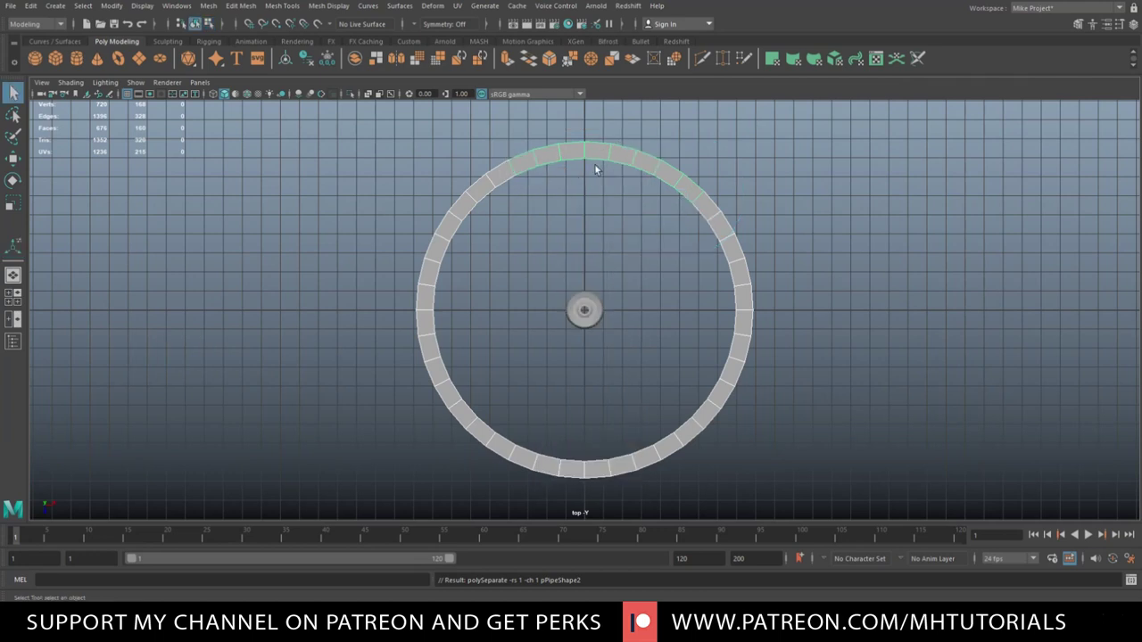
- Separate the ring mesh into pieces and select the remaining lower part
key("w")
left_click_drag(639, 318, 657, 311)
key("ctrl+z")
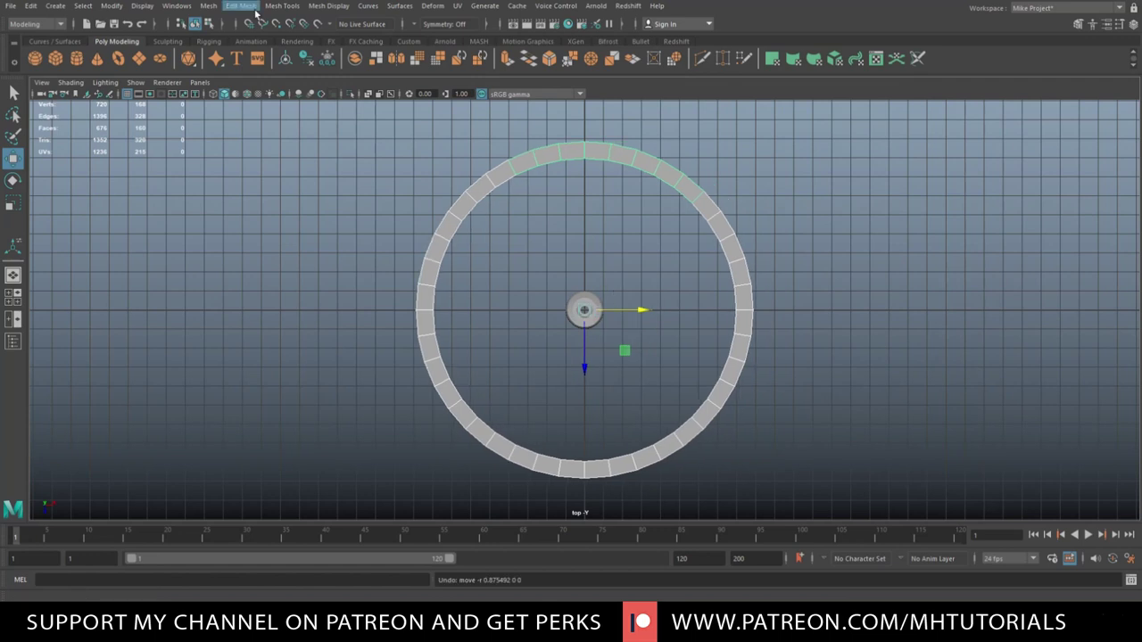
left_click(208, 5)
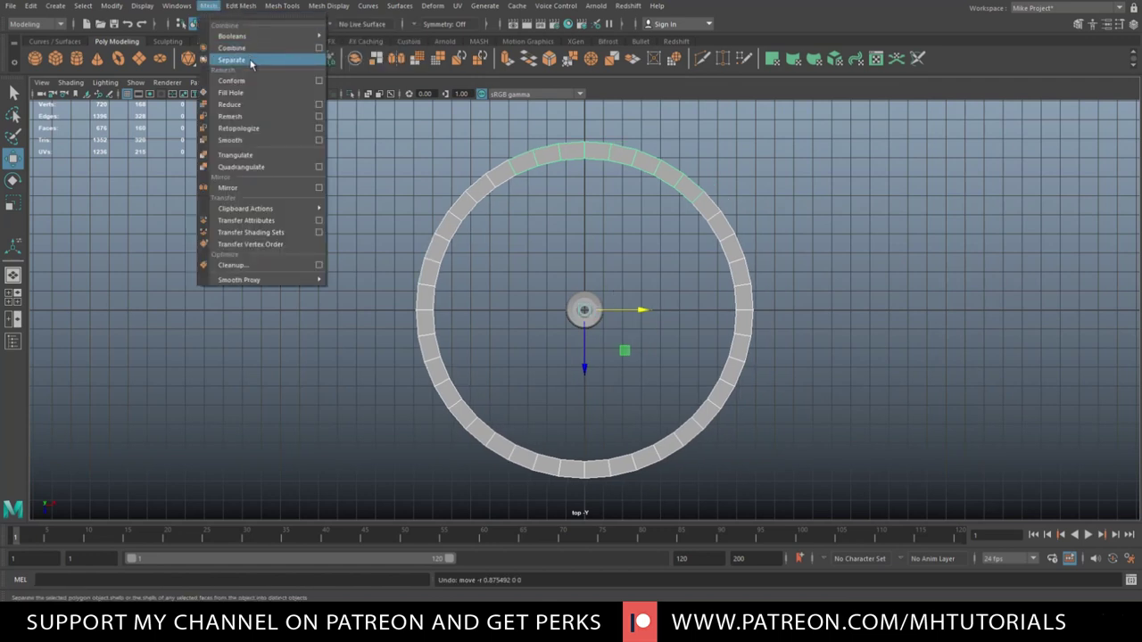
left_click(251, 48)
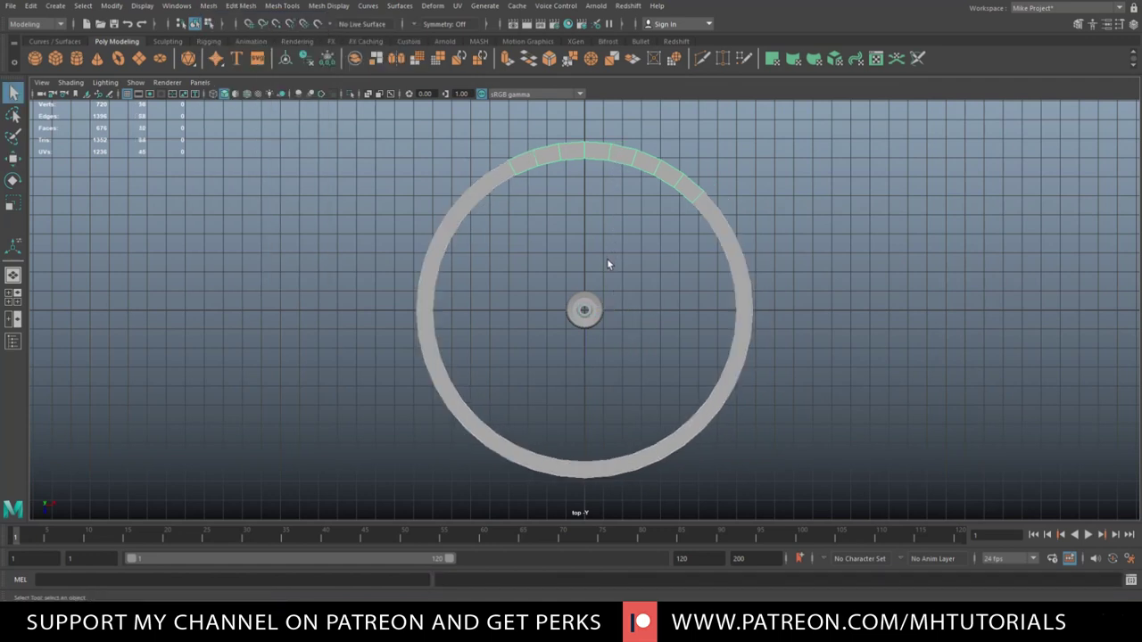
left_click(737, 281)
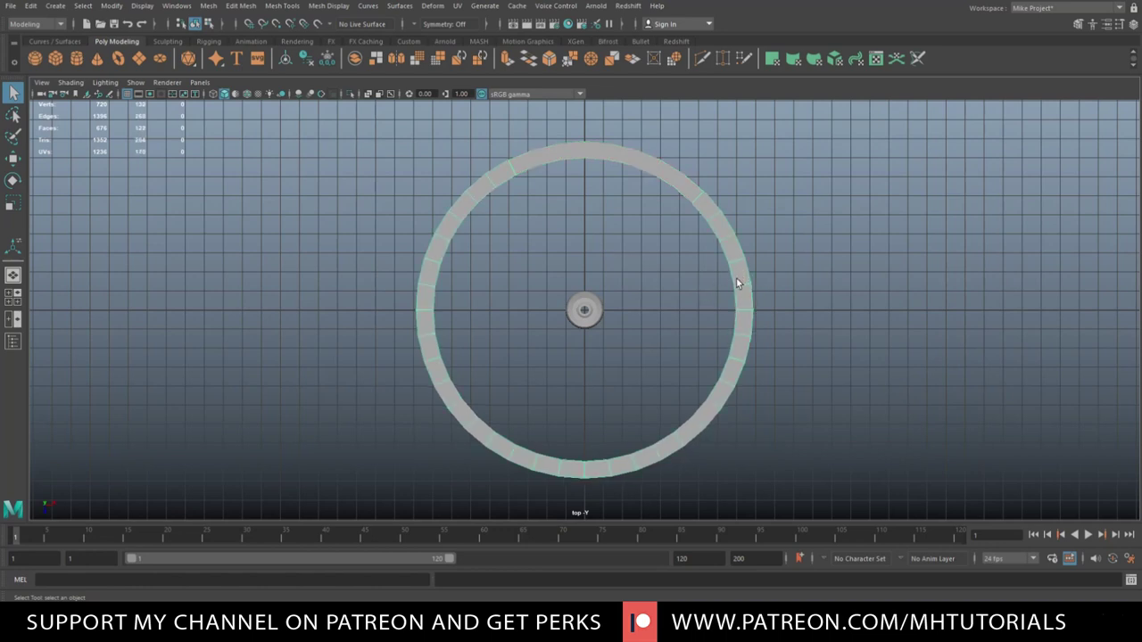
- Delete the lower ring, keeping only the top arc panel selected in perspective
key("Delete")
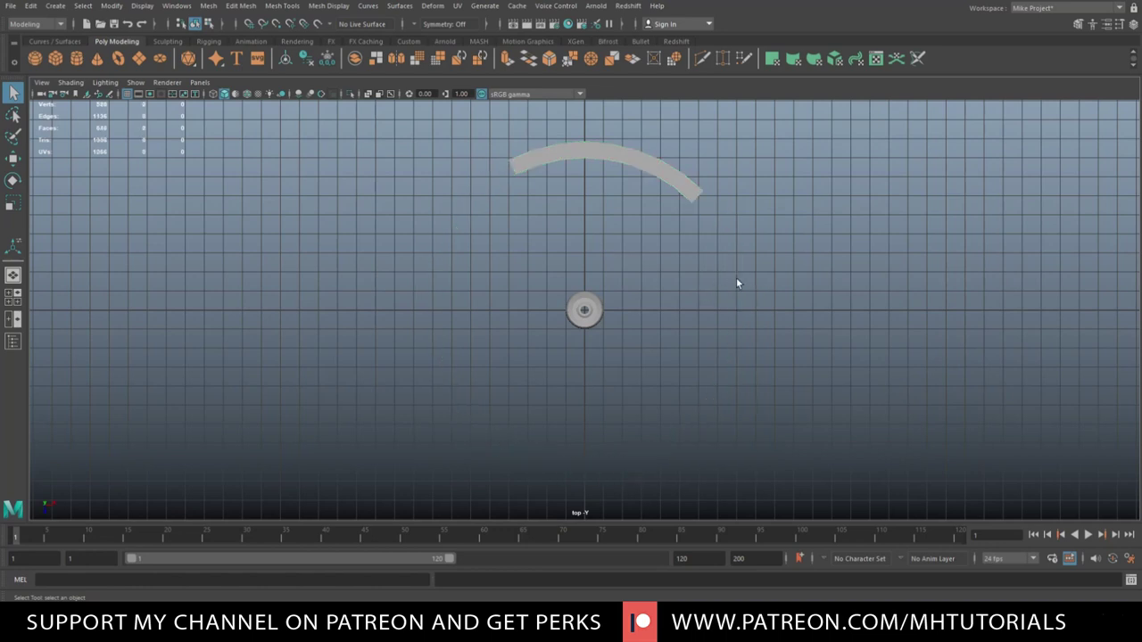
left_click(614, 162)
left_click(13, 294)
key("space")
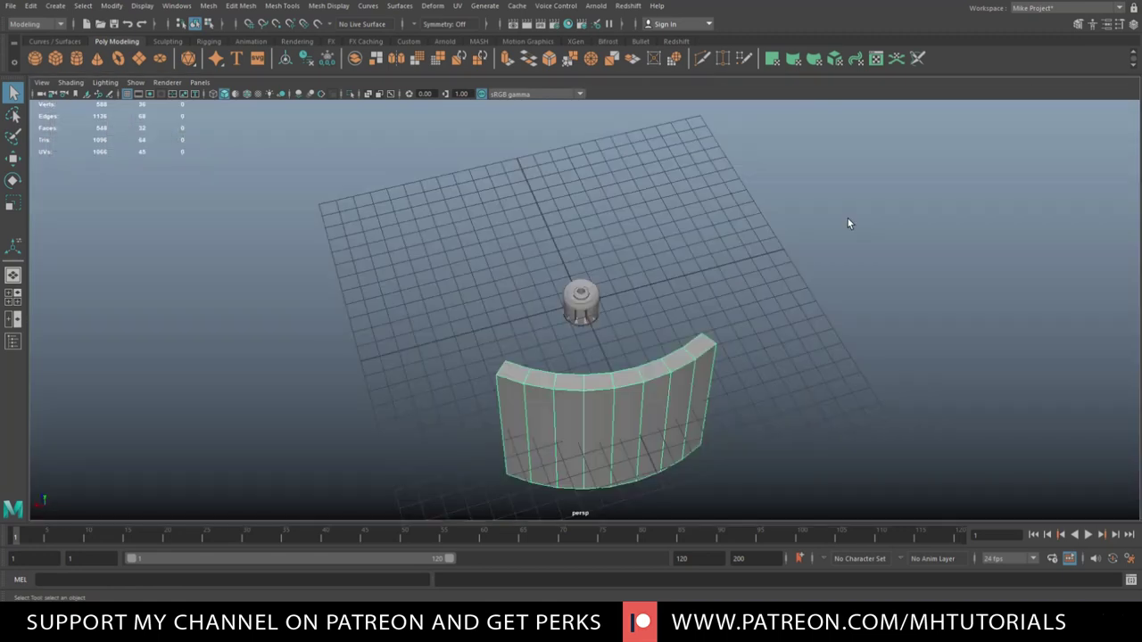
left_click_drag(728, 285, 688, 334, "alt")
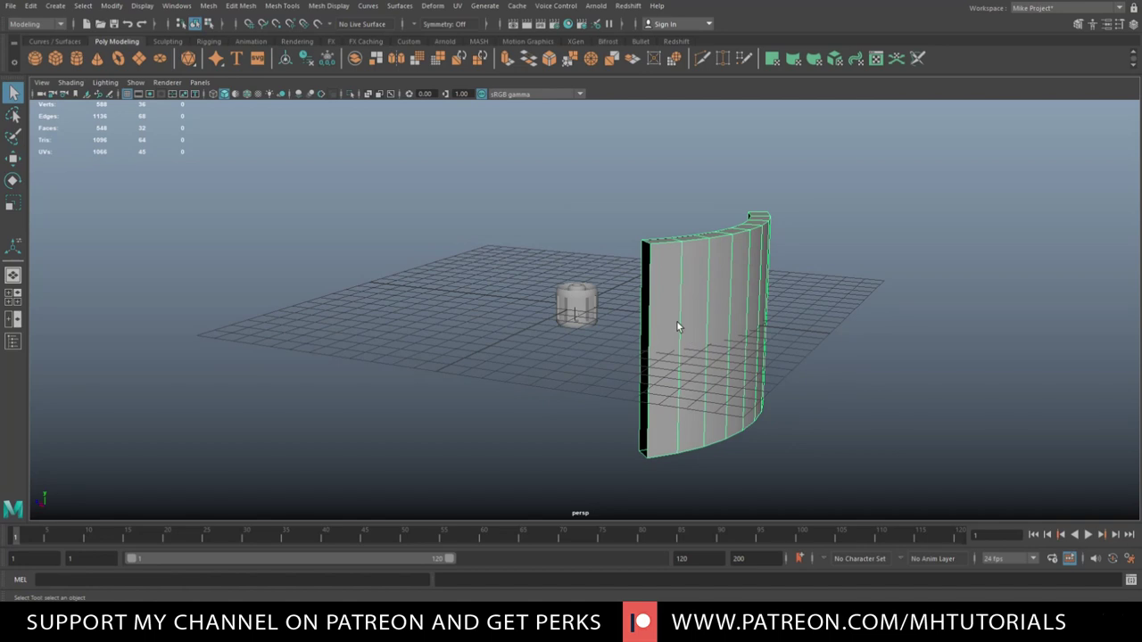
- Select the wall's left, right, top and bottom edge loops and bevel them
right_click_drag(682, 268, 686, 233)
double_click(661, 270)
left_click_drag(661, 270, 719, 363, "alt")
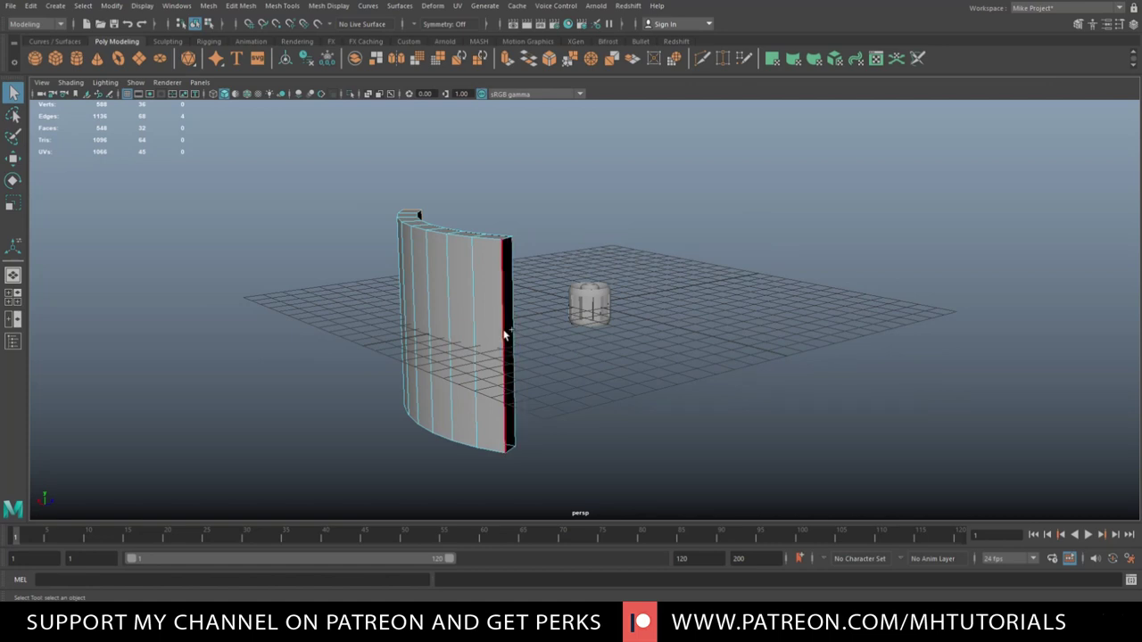
double_click(504, 335, "shift")
left_click_drag(504, 335, 752, 396, "alt")
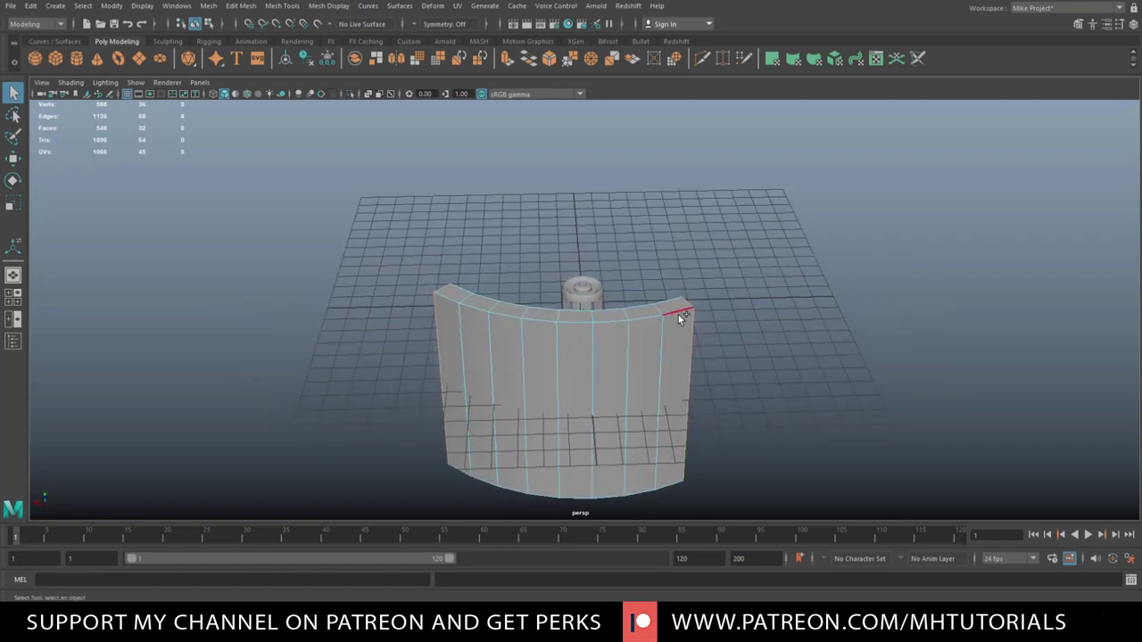
double_click(650, 307, "shift")
left_click_drag(650, 308, 679, 363, "alt")
double_click(604, 375, "shift")
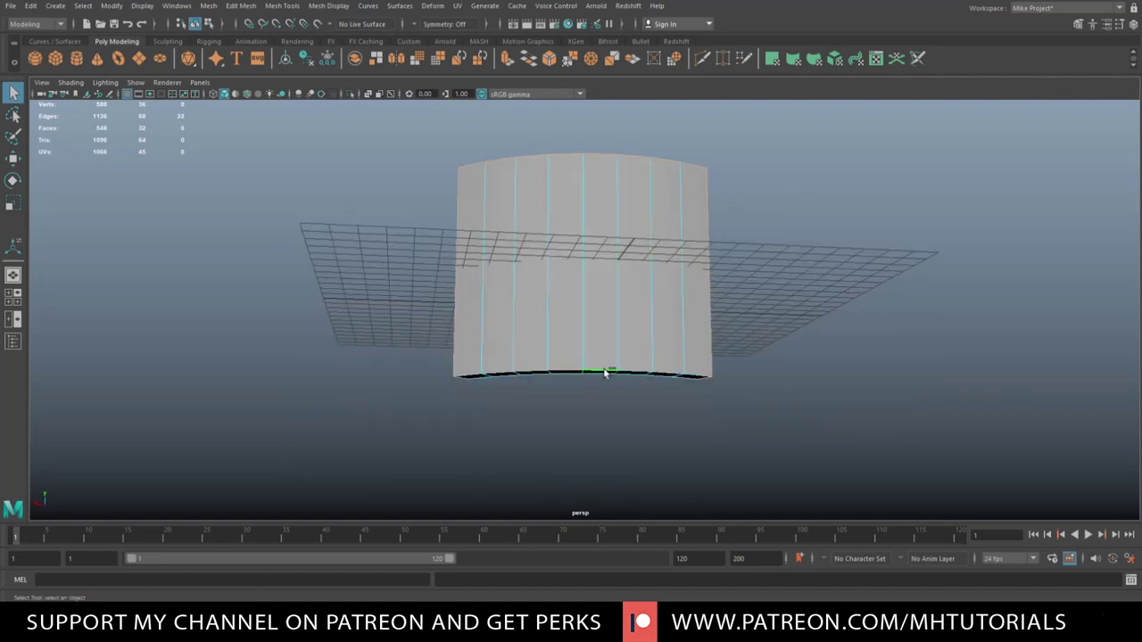
left_click_drag(604, 375, 737, 438, "alt")
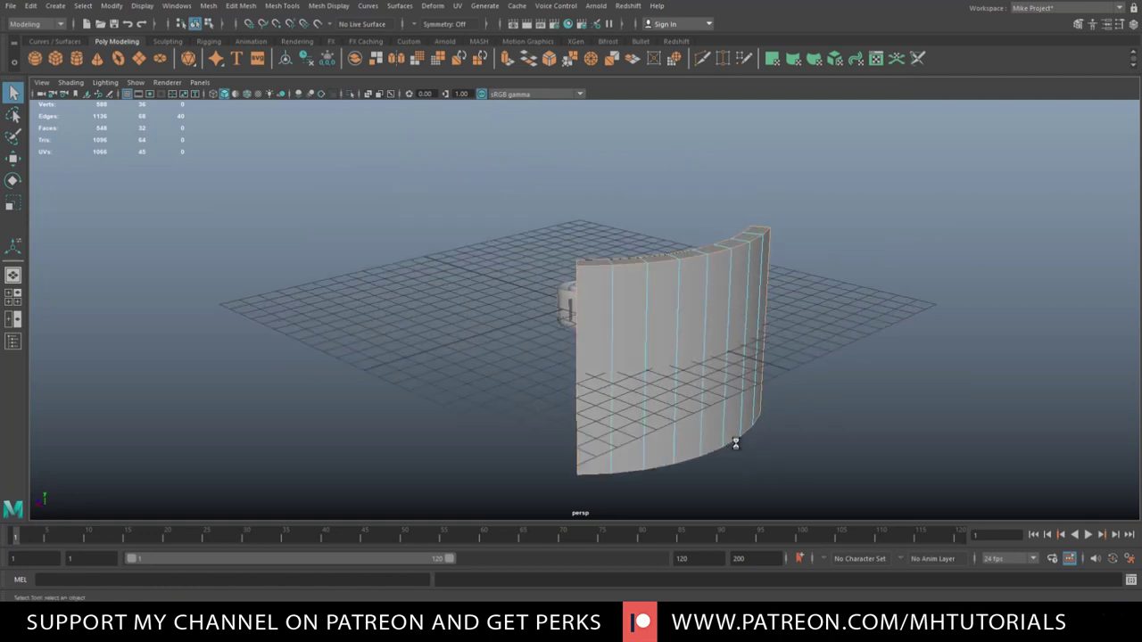
key("ctrl+b")
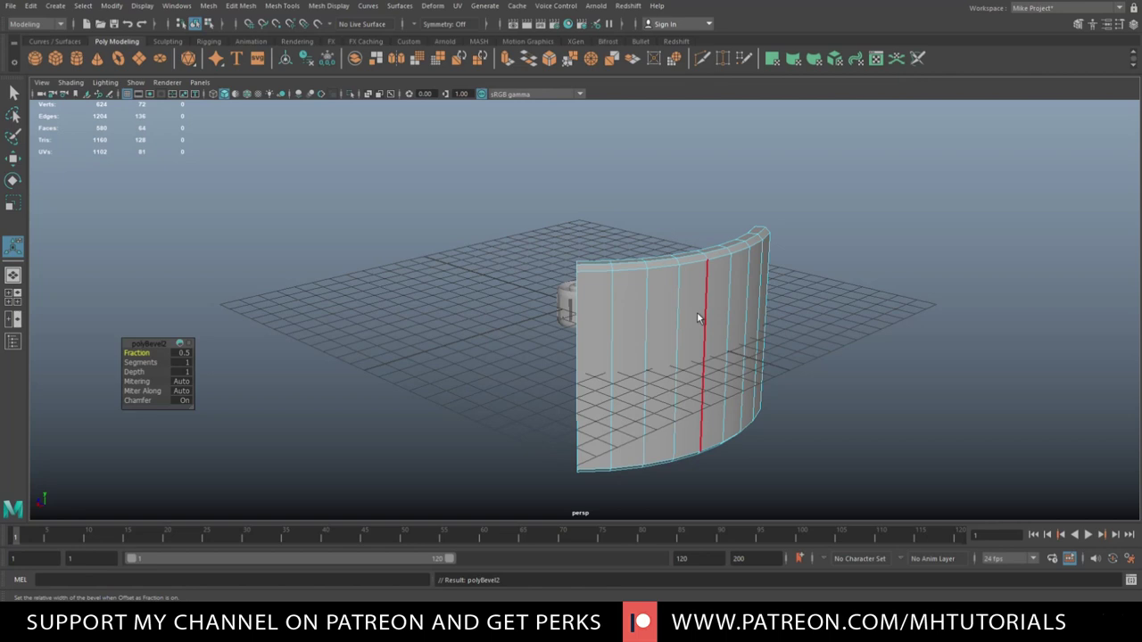
- Scale the arc panel down along Y into a low curved bar
right_click_drag(694, 288, 738, 282)
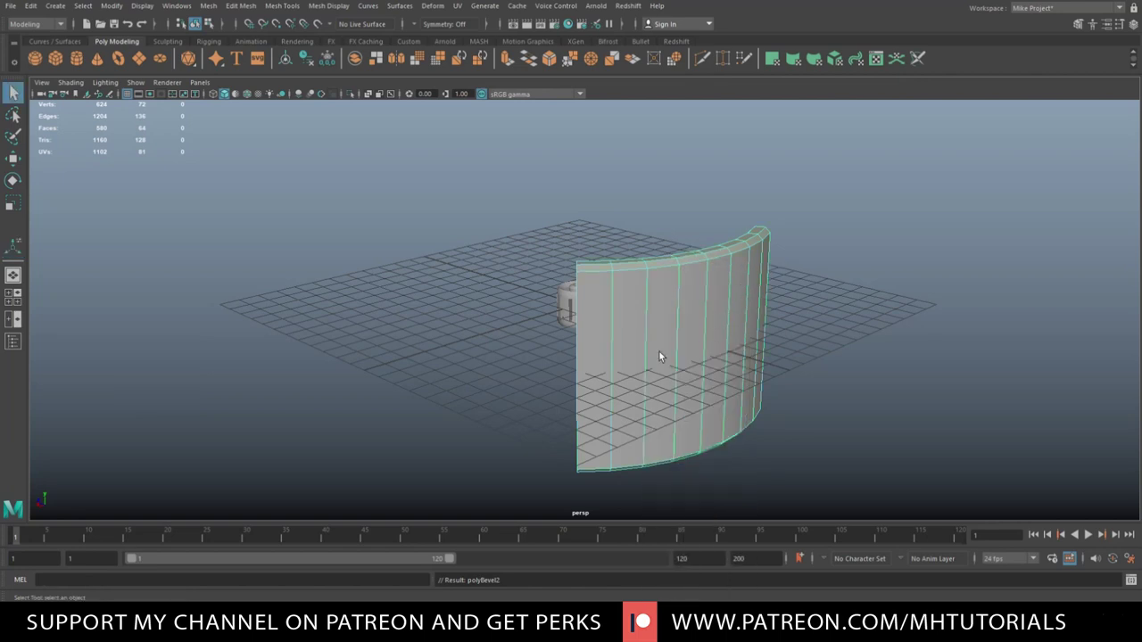
key("r")
left_click_drag(581, 253, 759, 372)
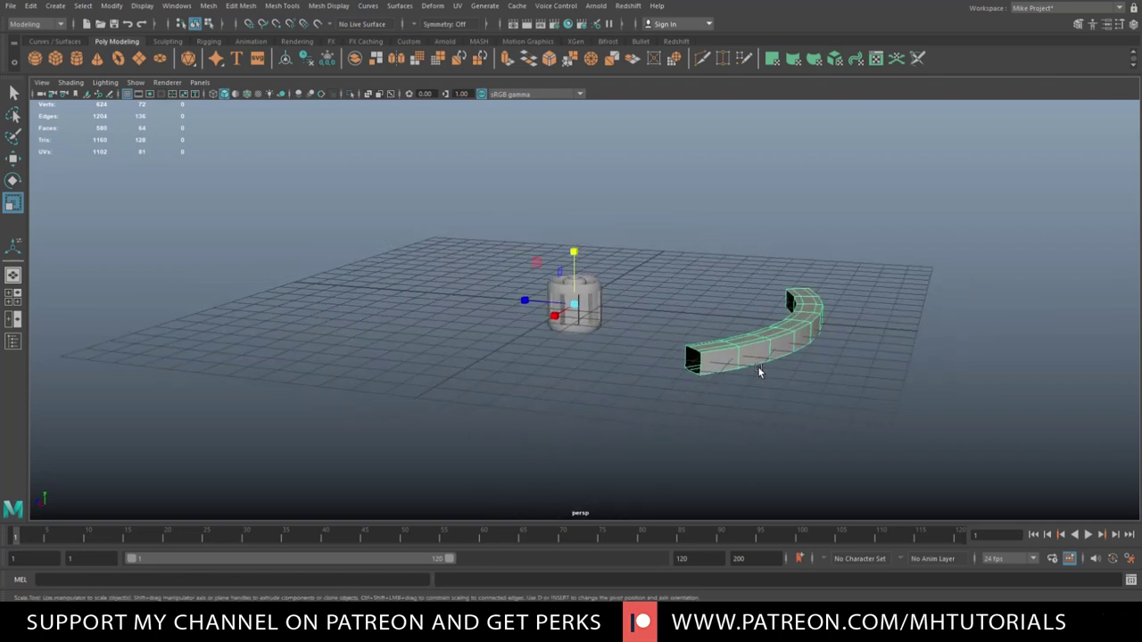
- Undo back to the wall's edge loops, scale them into a square-section band, and re-bevel
key("f")
left_click(701, 396)
right_click_drag(717, 396, 615, 390, "alt")
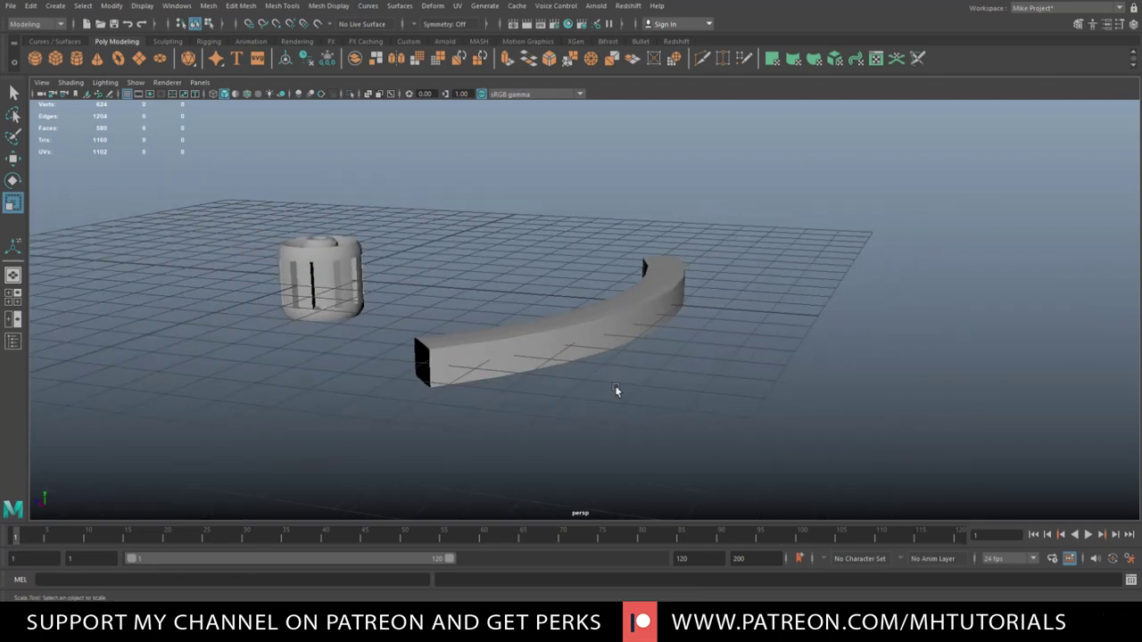
left_click_drag(614, 390, 605, 355, "alt")
left_click(613, 346)
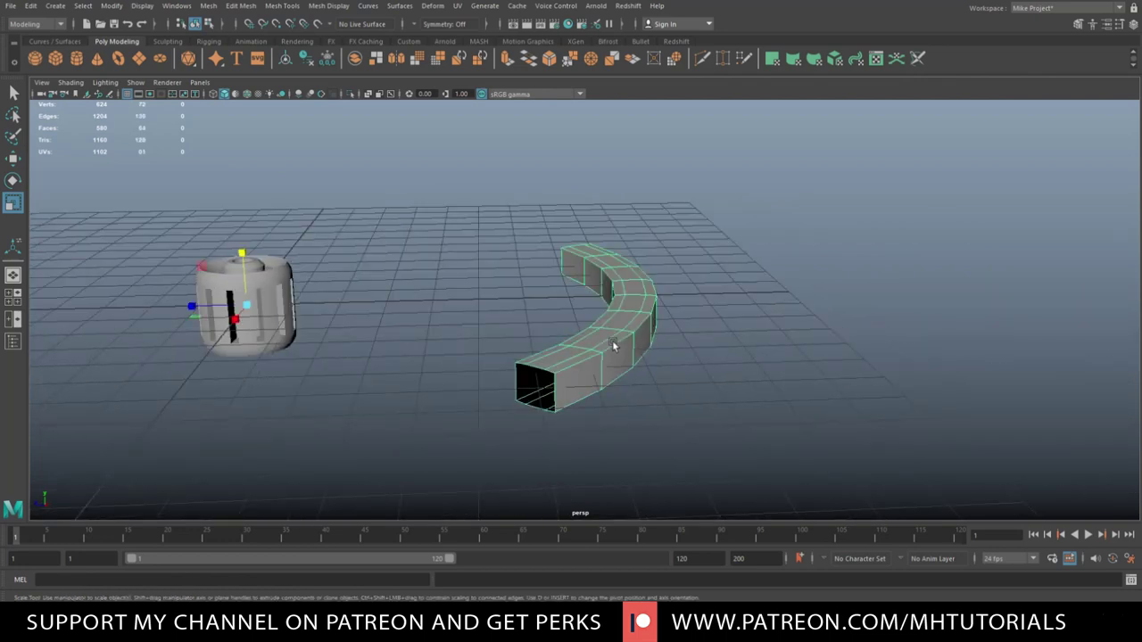
key("ctrl+z")
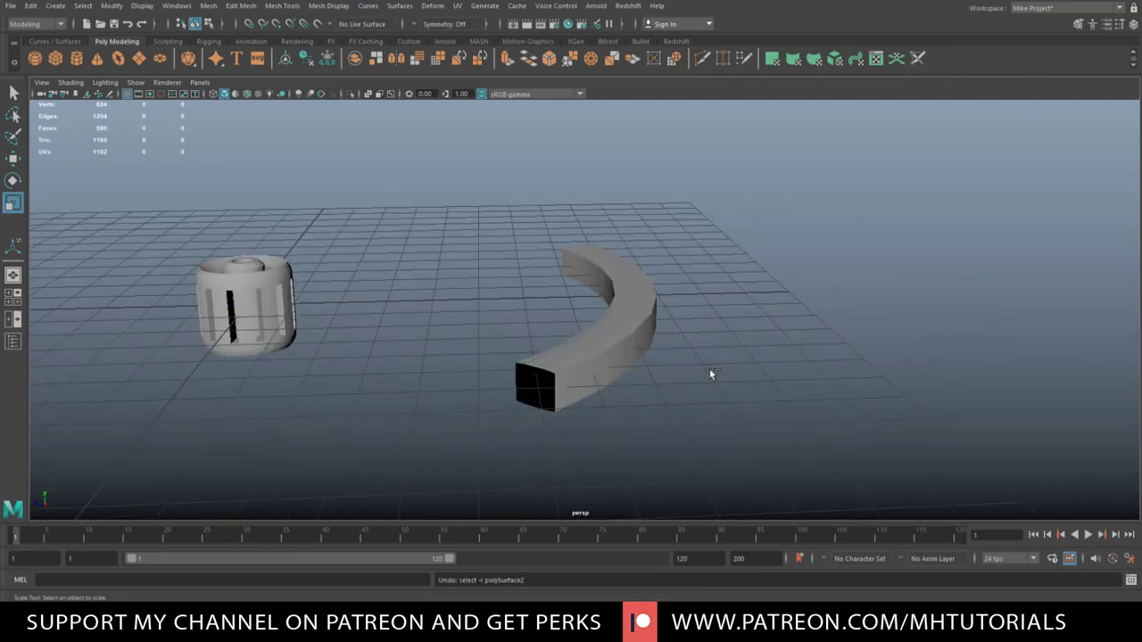
key("ctrl+z")
key("ctrl+z")
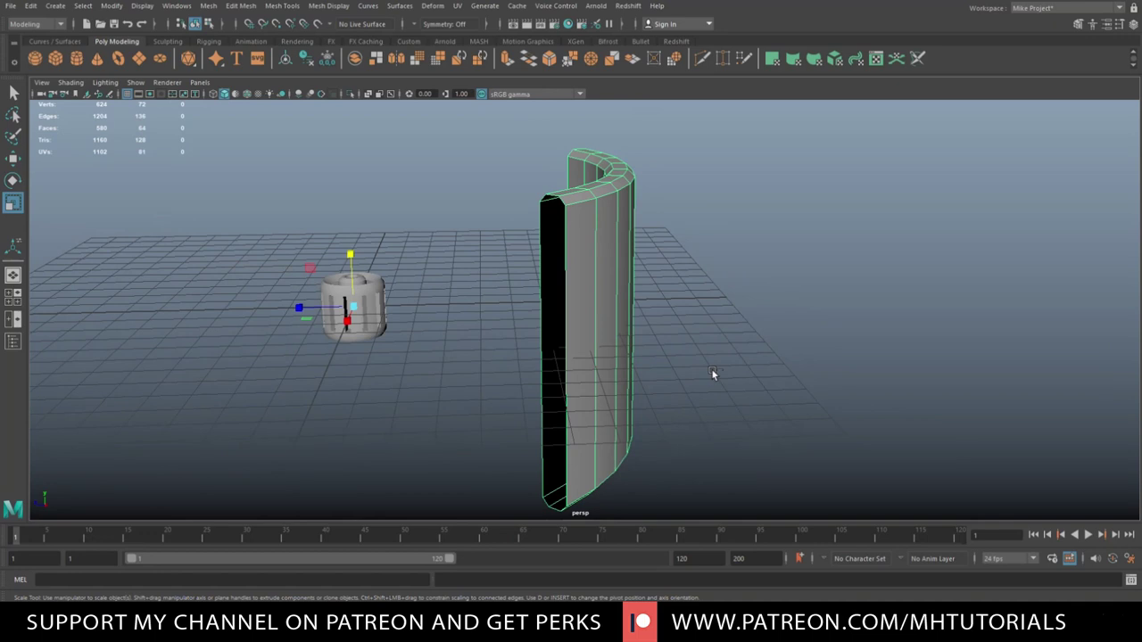
key("ctrl+z")
key("ctrl+z")
left_click_drag(583, 258, 587, 309)
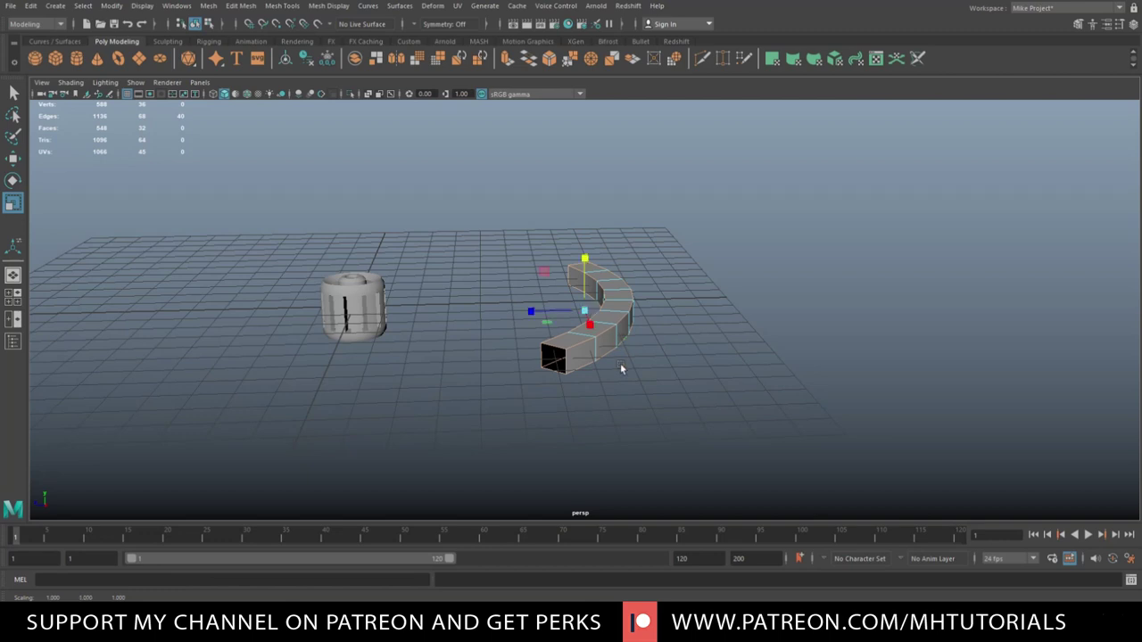
key("ctrl+b")
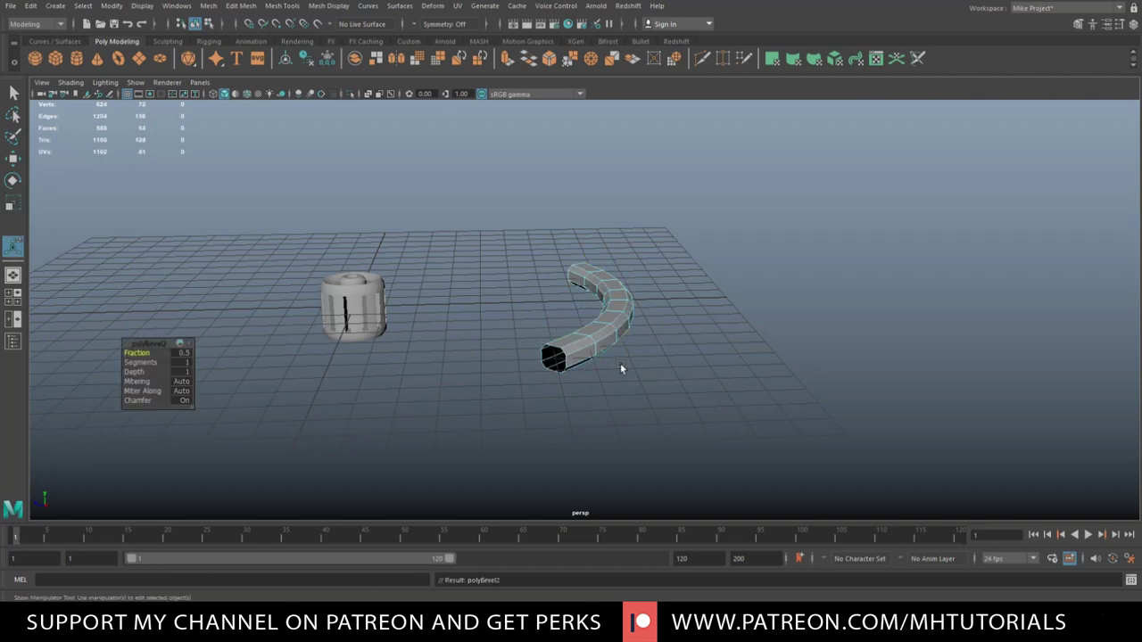
- Set the band's bevel Fraction to 0.1
left_click(183, 353)
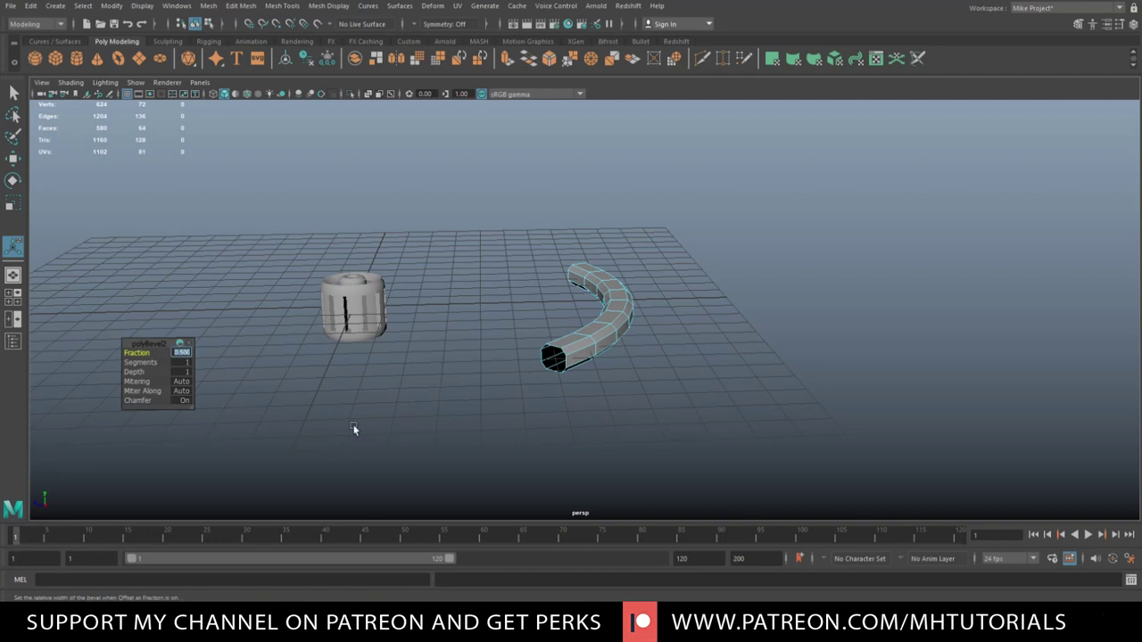
type("0.1")
key("Return")
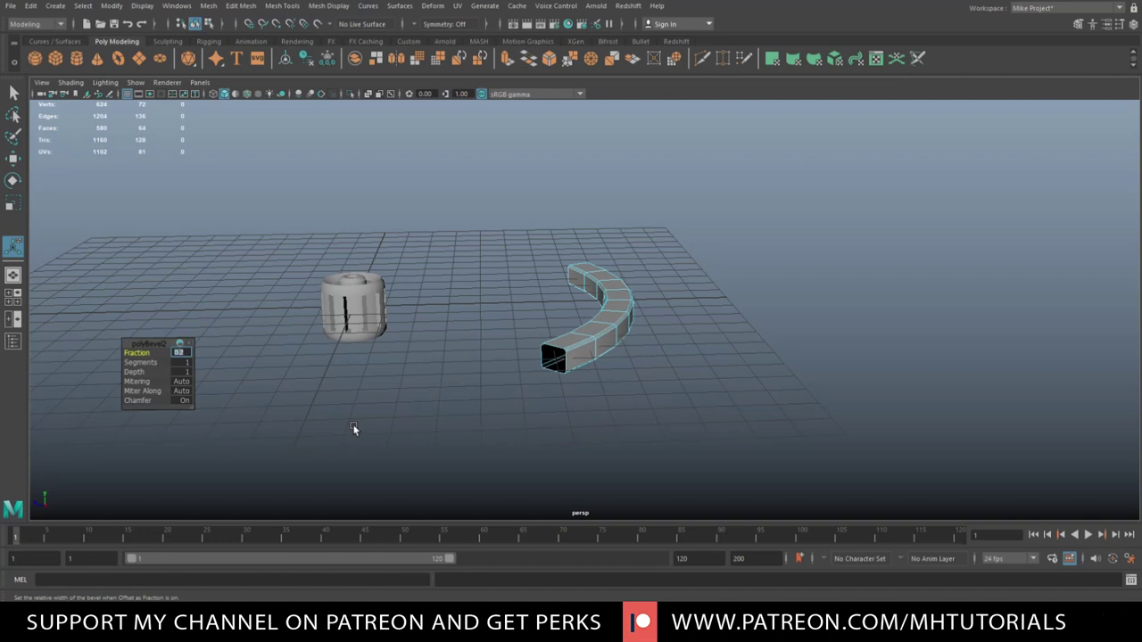
- Select the edge loop at the band's end and extrude it
left_click_drag(704, 318, 772, 252, "alt")
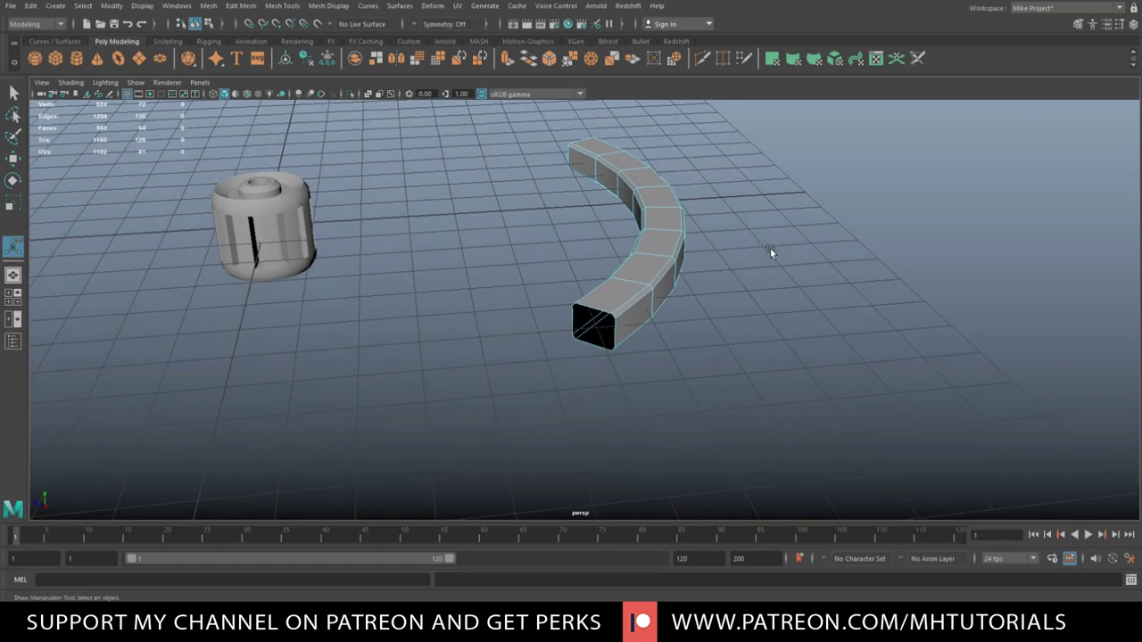
right_click_drag(598, 308, 594, 256)
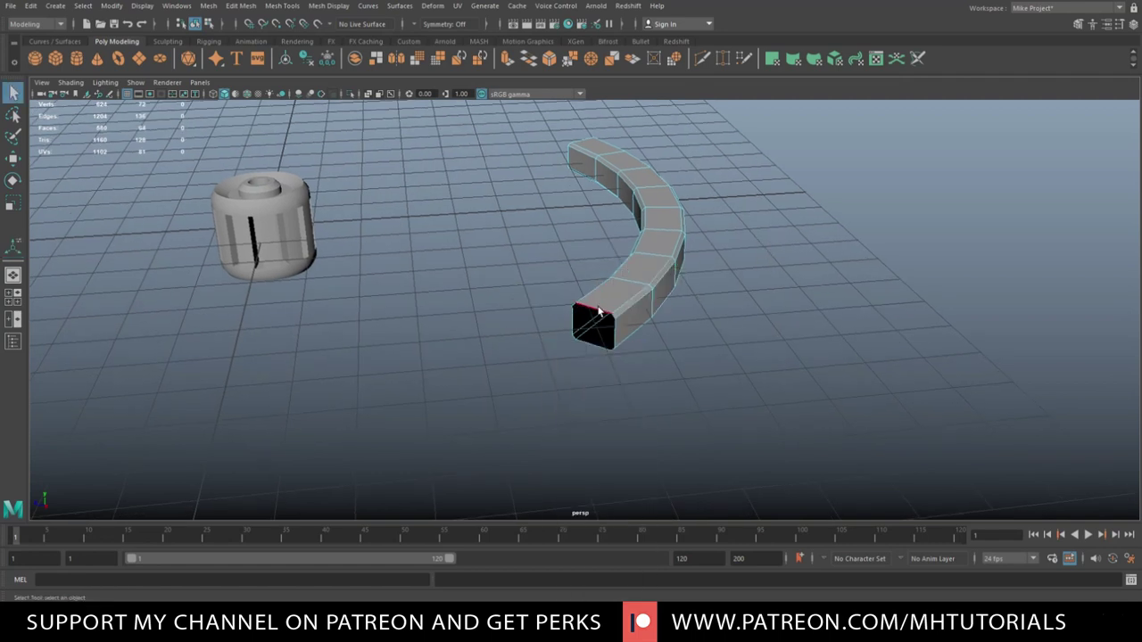
left_click_drag(654, 324, 530, 285, "alt")
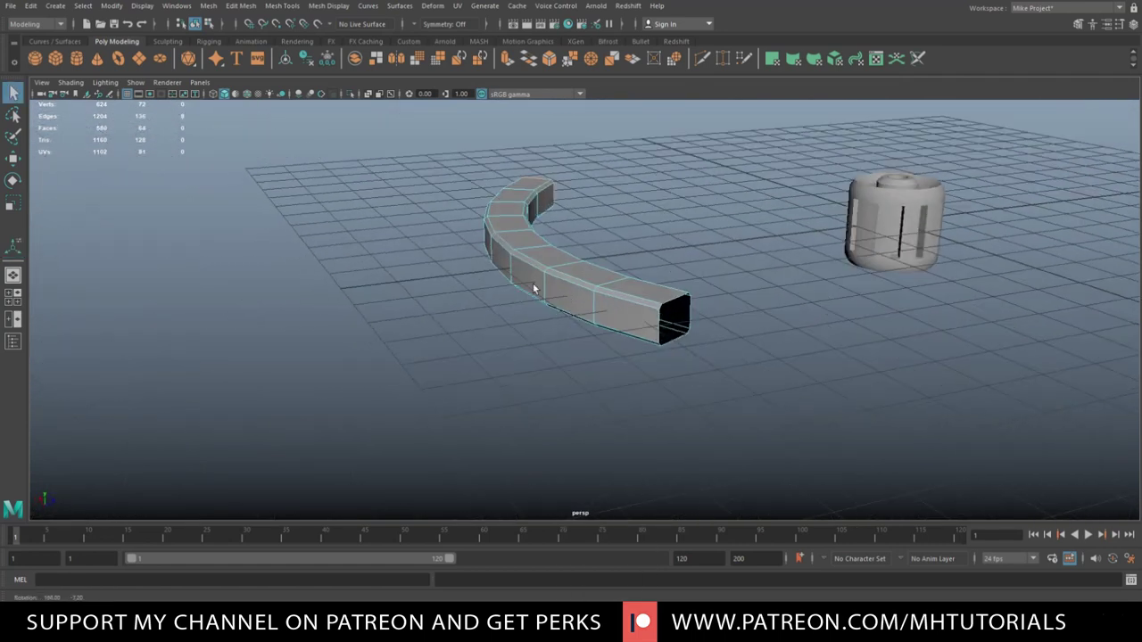
double_click(661, 306)
left_click_drag(741, 388, 986, 418, "alt")
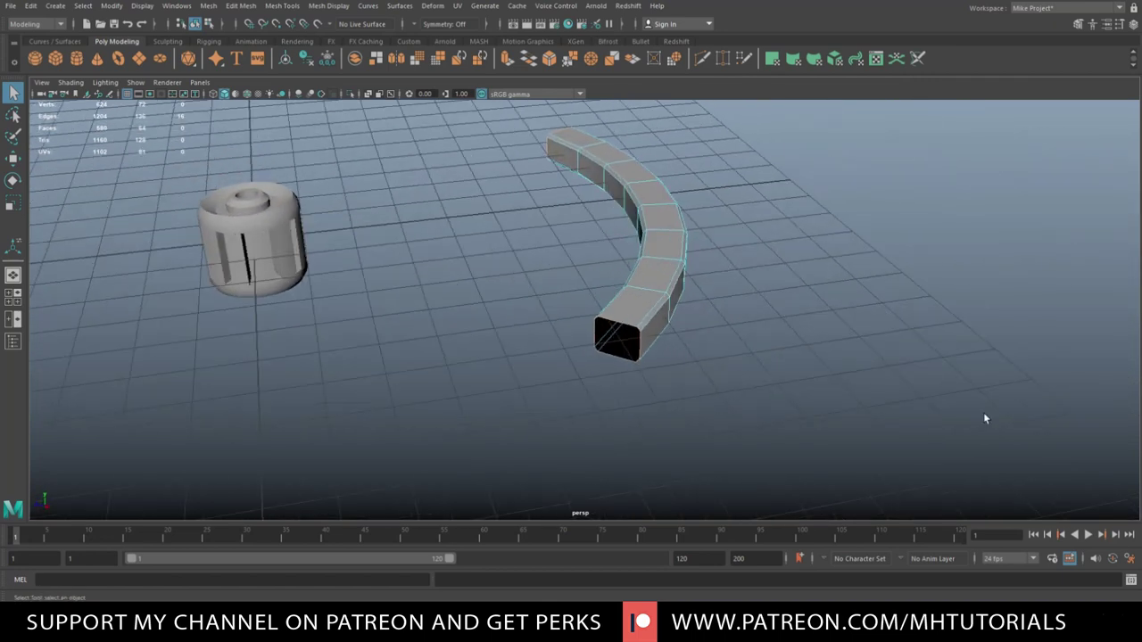
key("ctrl+e")
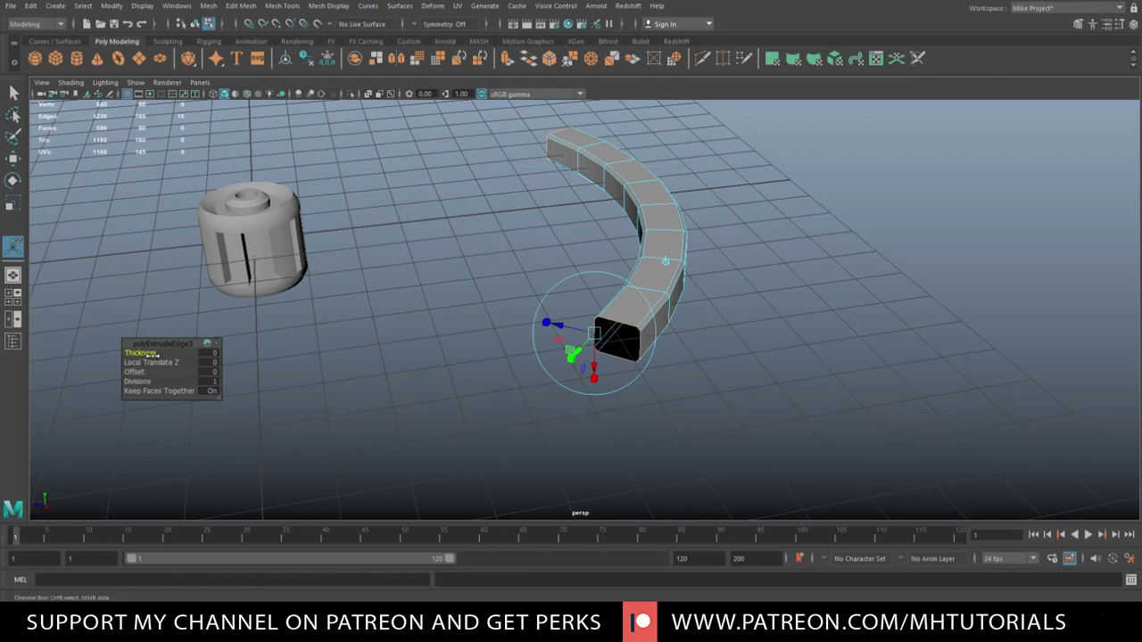
- Give the band's open end an inset rim with extrude thickness -0.1
left_click_drag(150, 353, 153, 354)
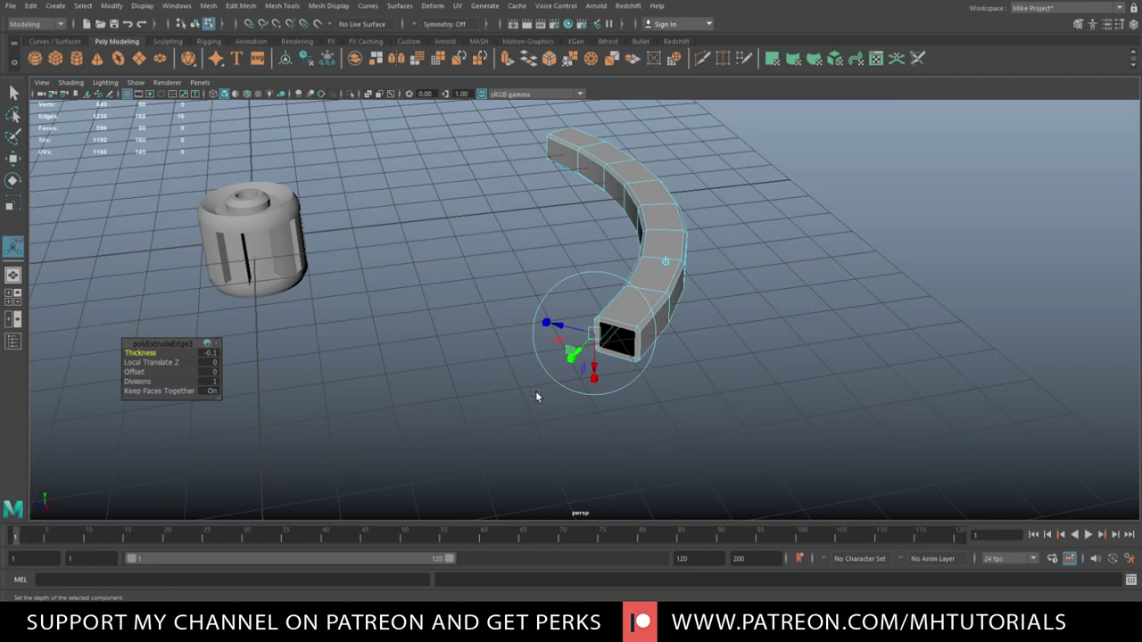
left_click(821, 319)
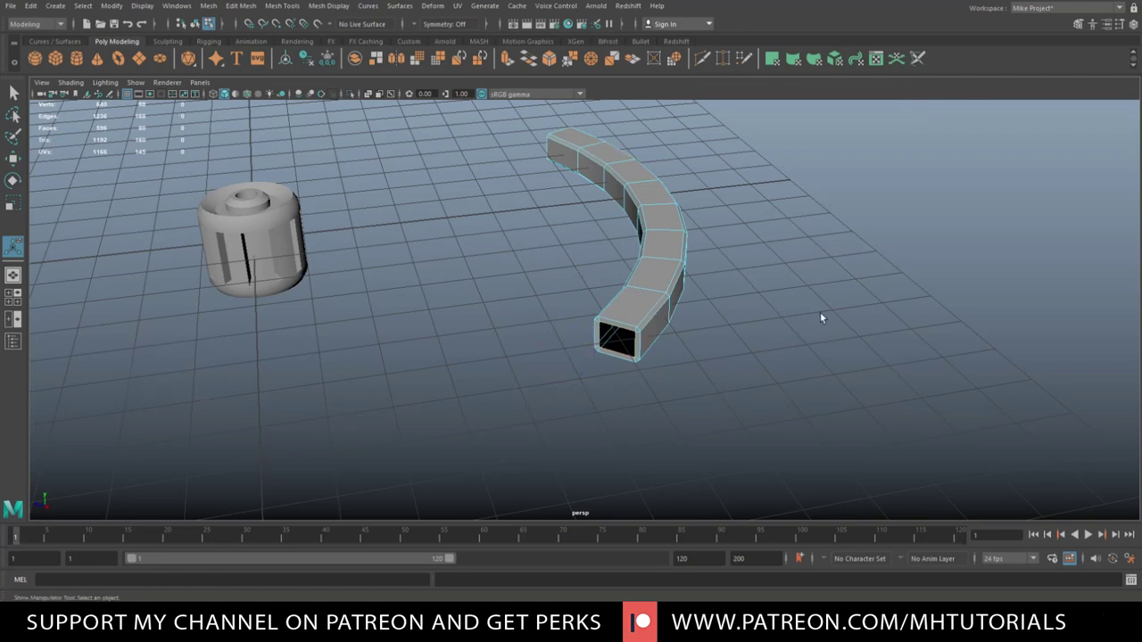
scroll(775, 385, "up", 2)
scroll(775, 385, "up", 2)
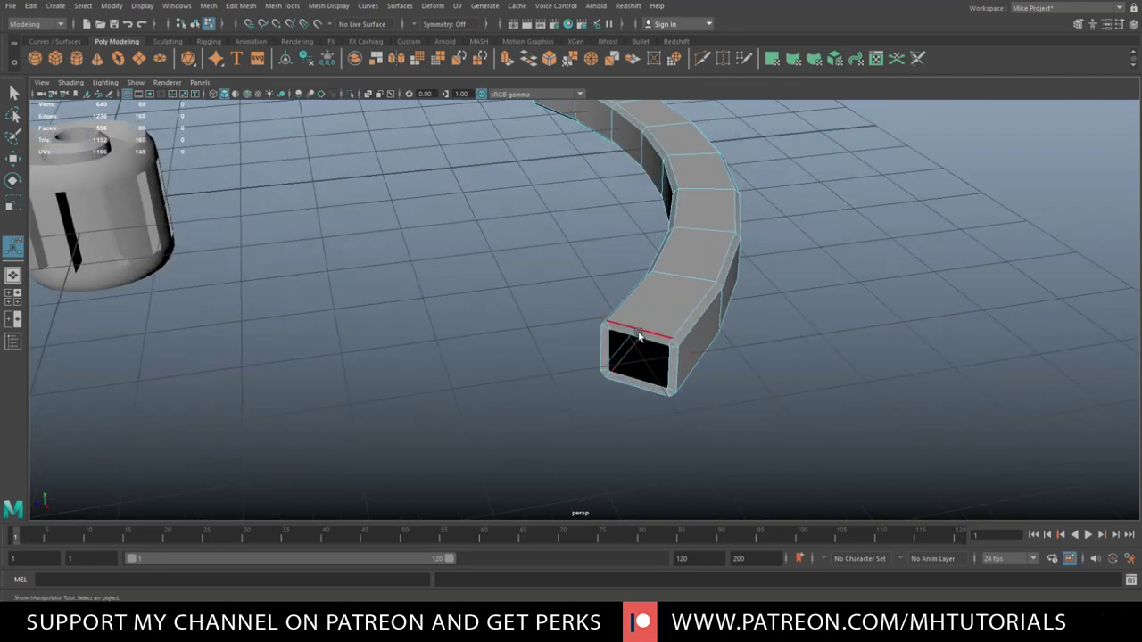
scroll(639, 335, "down", 3)
- Bevel the edge loop around the band's open end, then return to object mode
left_click_drag(622, 348, 671, 394, "alt")
left_click_drag(522, 448, 532, 410, "alt")
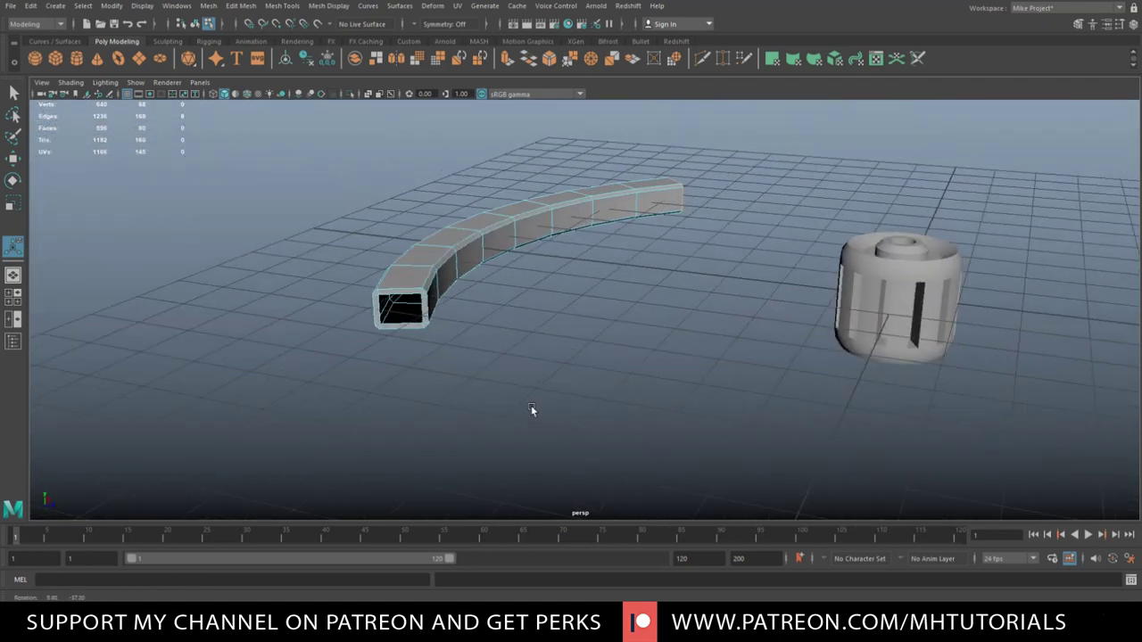
double_click(399, 290)
key("ctrl+b")
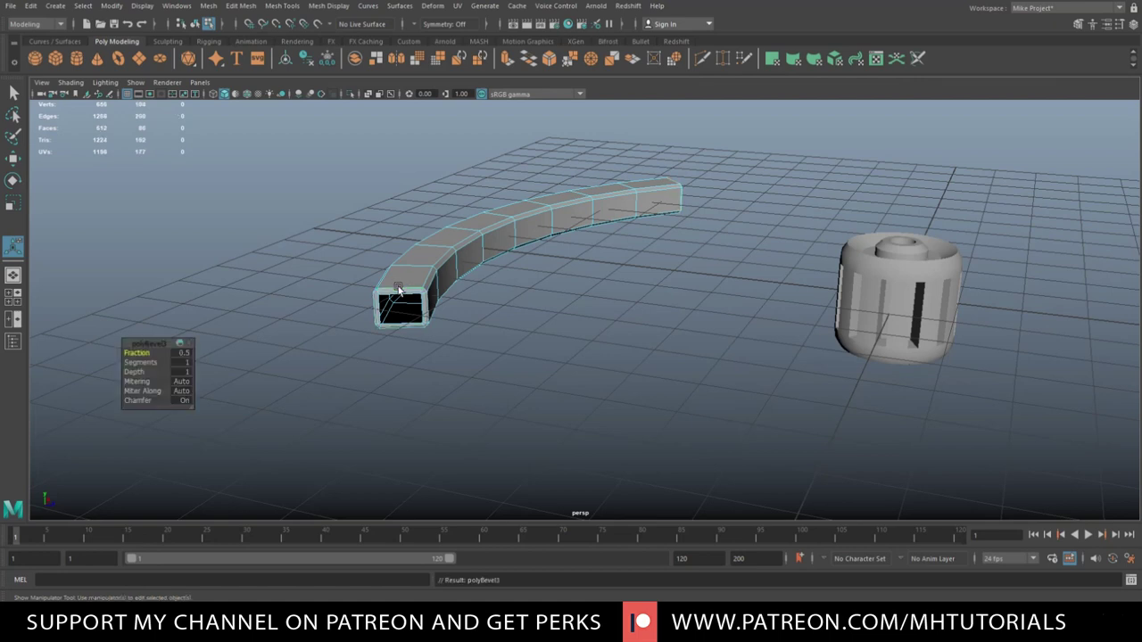
left_click_drag(399, 290, 381, 371, "alt")
scroll(459, 349, "down", 5)
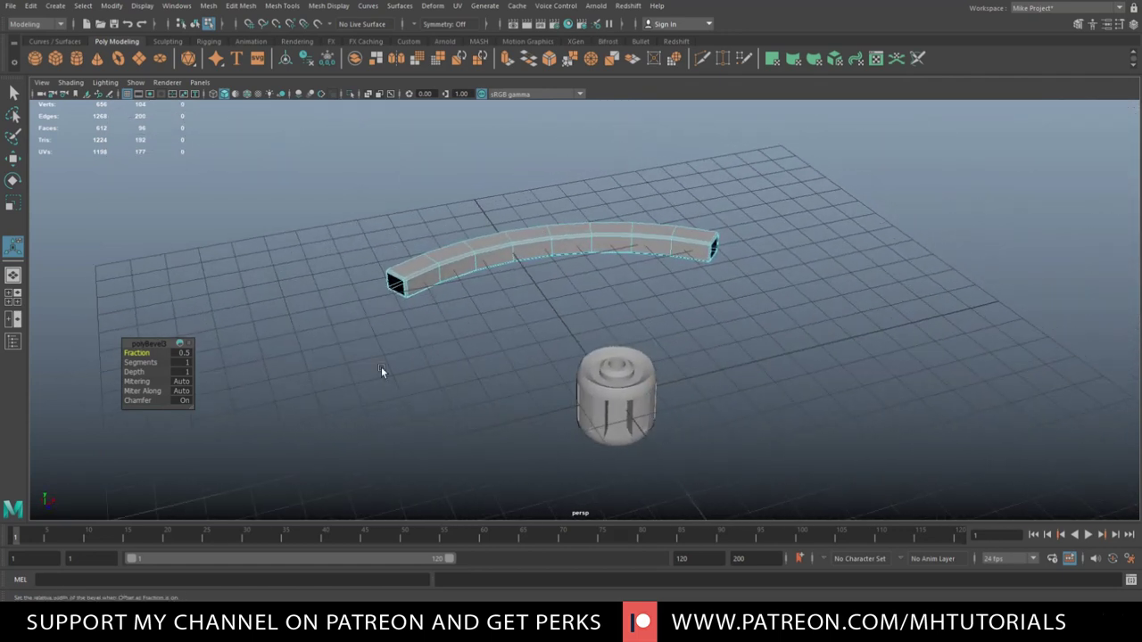
right_click_drag(526, 238, 573, 218)
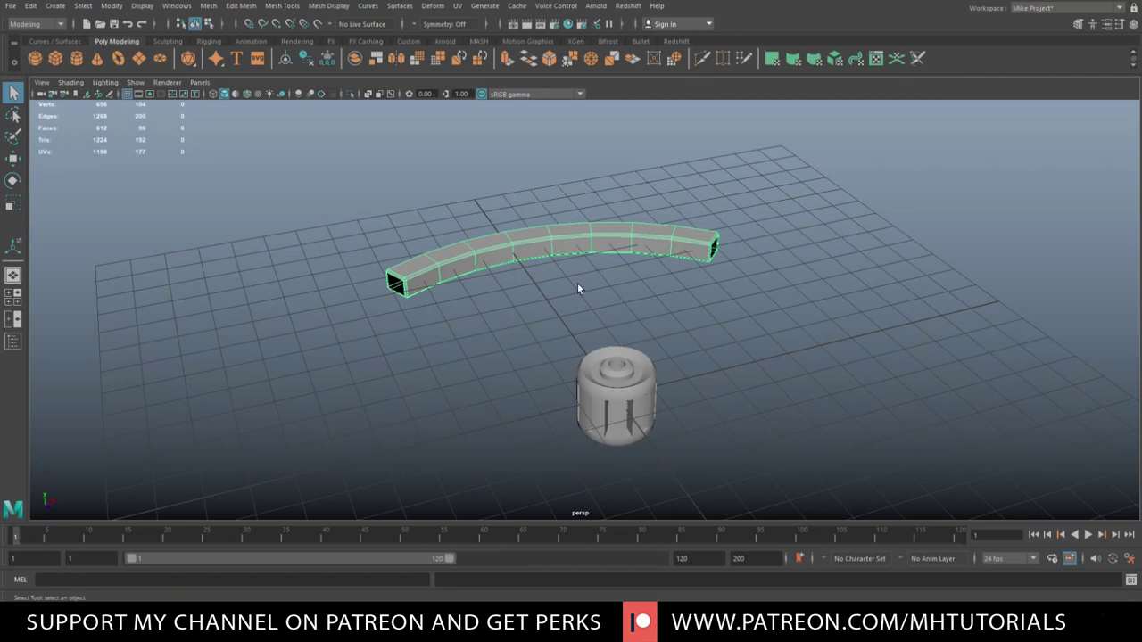
- Maximize the top view from the four-view layout and switch to the Move tool
left_click(12, 294)
key("space")
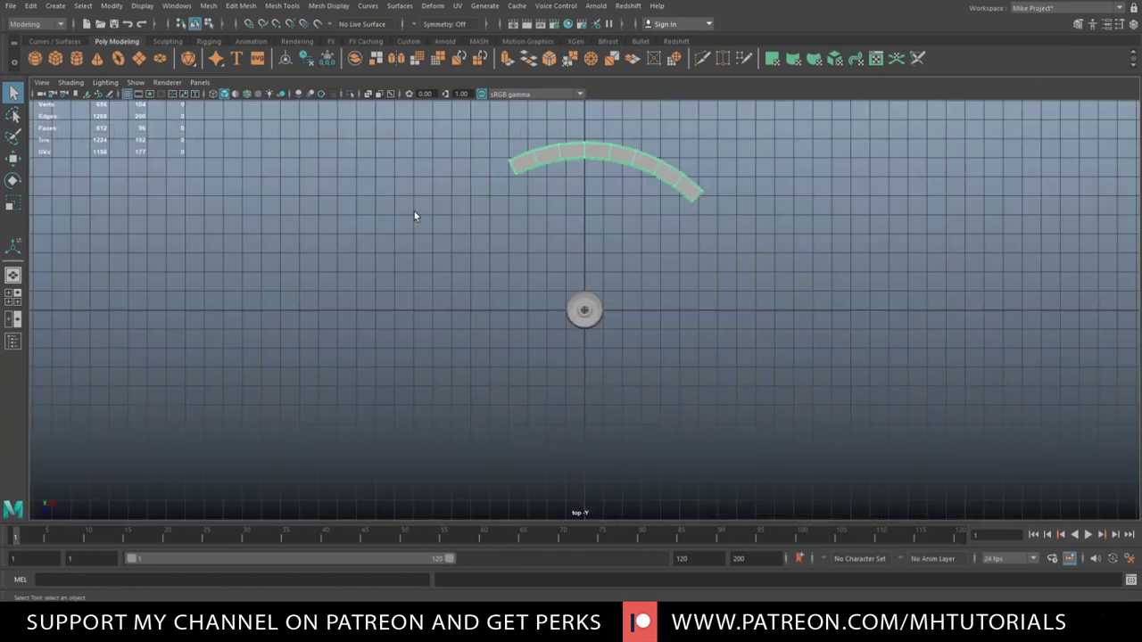
left_click(110, 7)
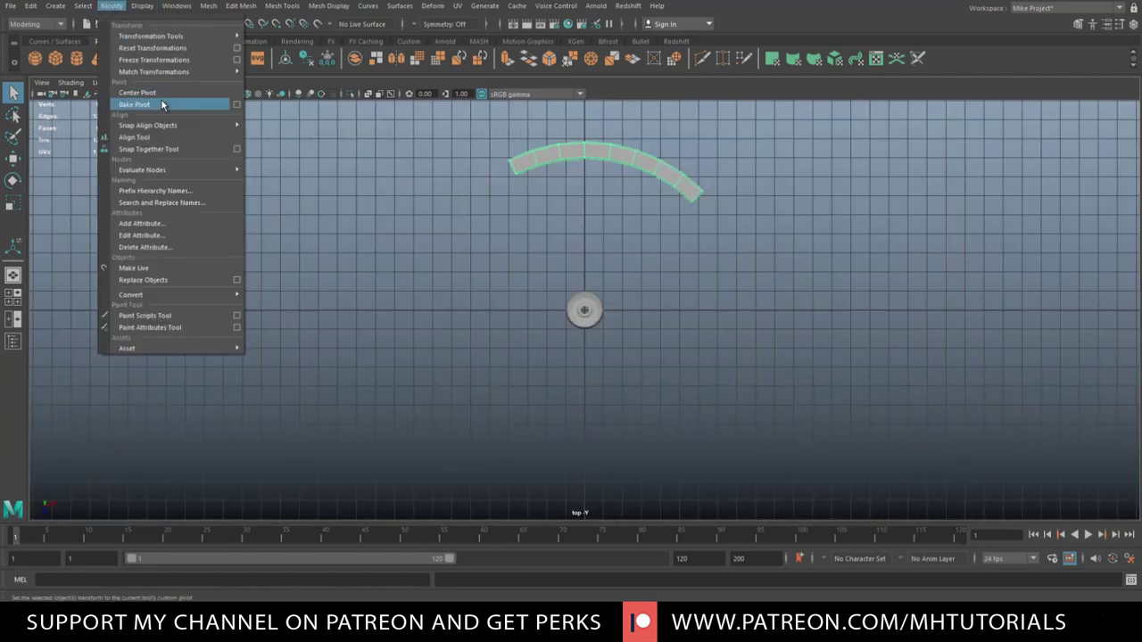
left_click(134, 92)
key("w")
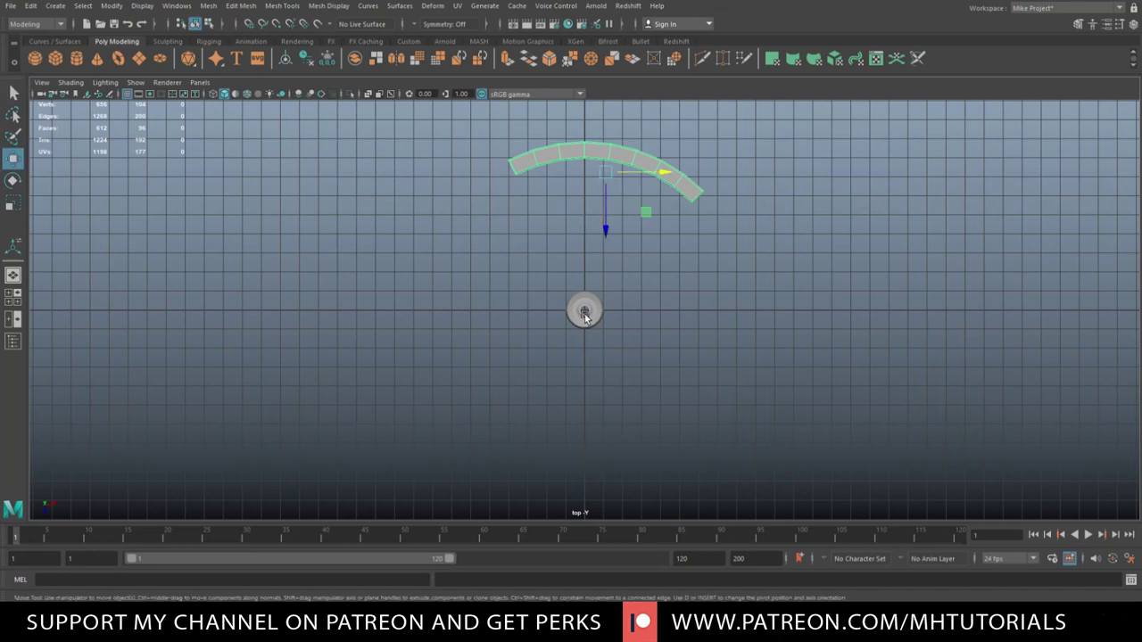
- Reselect the curved band and grid-snap its pivot onto the hub's centre
scroll(589, 295, "up", 2)
left_click(690, 283)
left_click(721, 167)
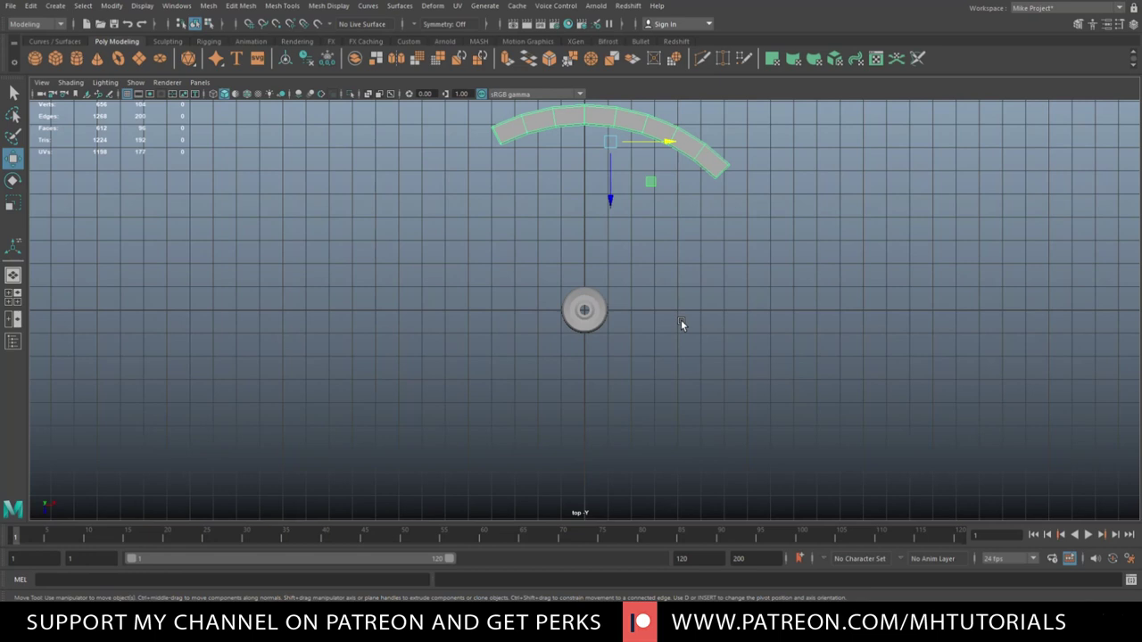
key("d")
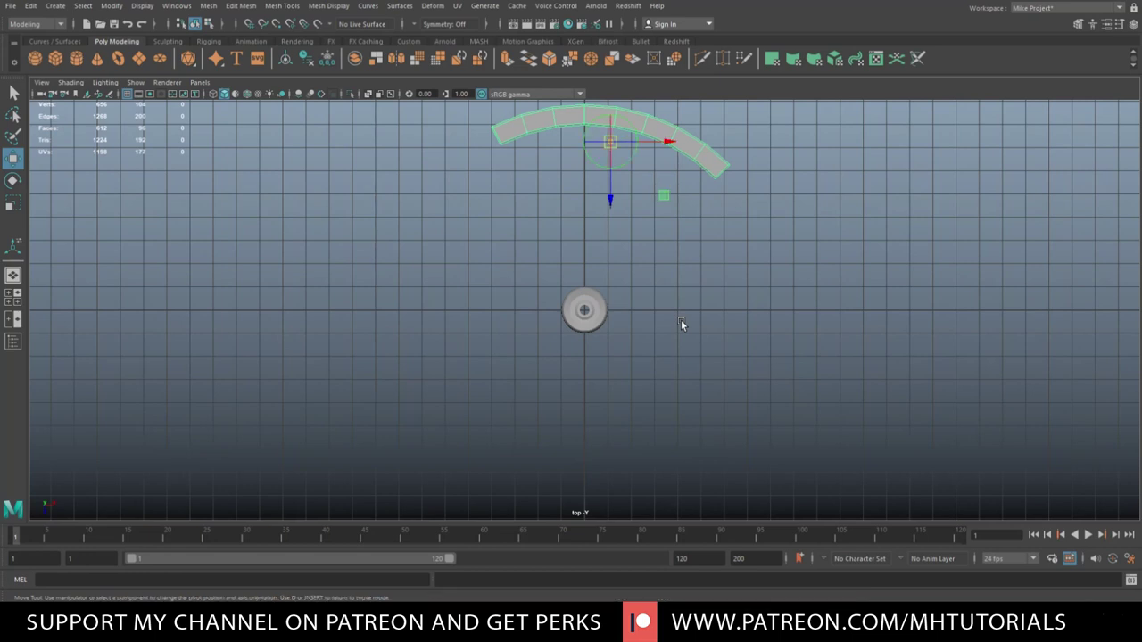
key("x")
left_click_drag(614, 145, 584, 310)
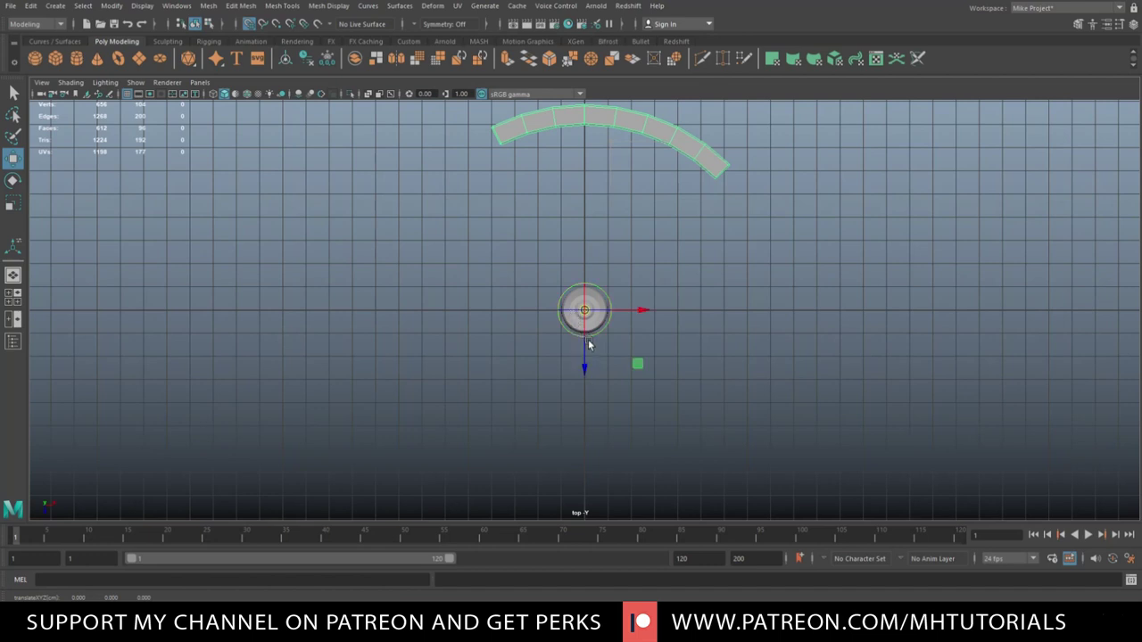
- Duplicate the band, swing the copy clockwise around the hub, and repeat with Shift+D for more arcs
key("d")
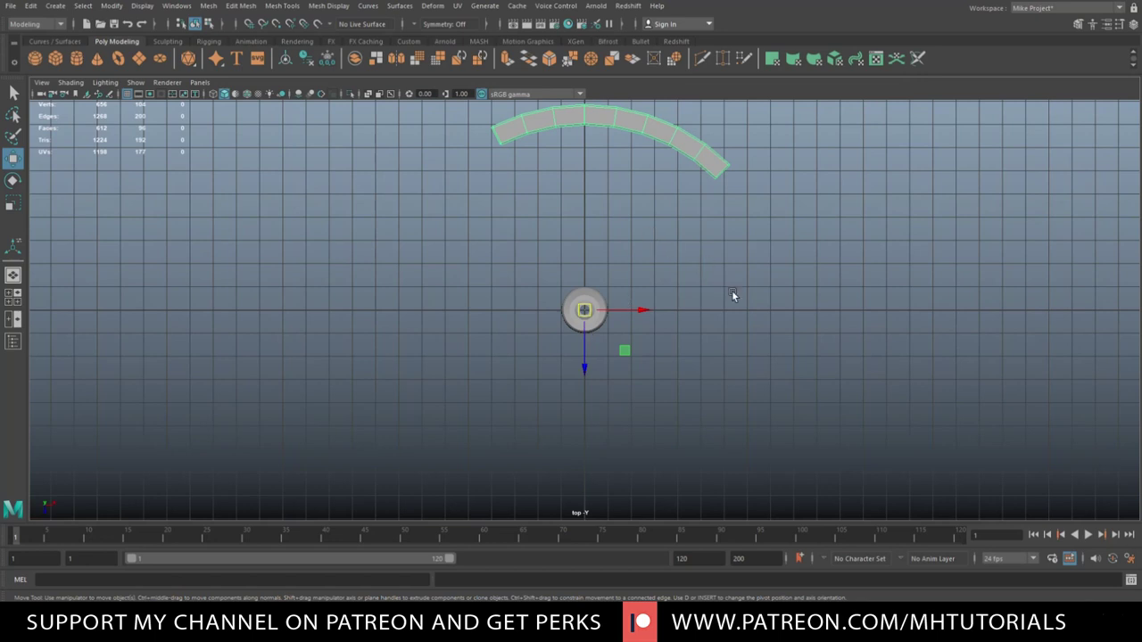
key("ctrl+d")
key("e")
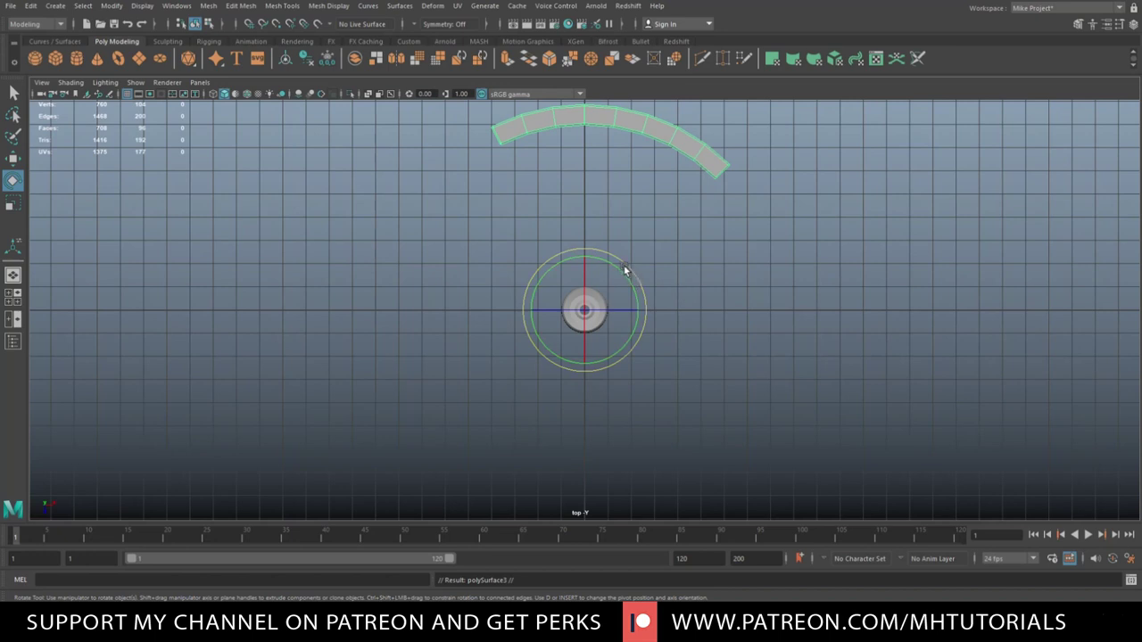
left_click_drag(628, 269, 664, 347)
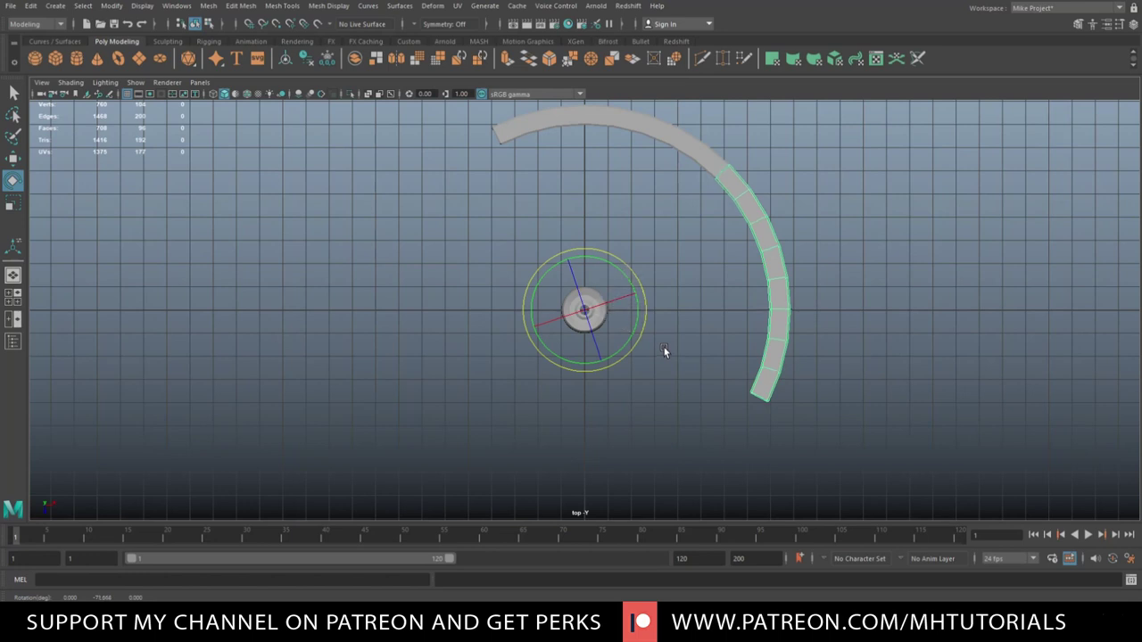
key("shift+d")
key("shift+d")
key("shift+d")
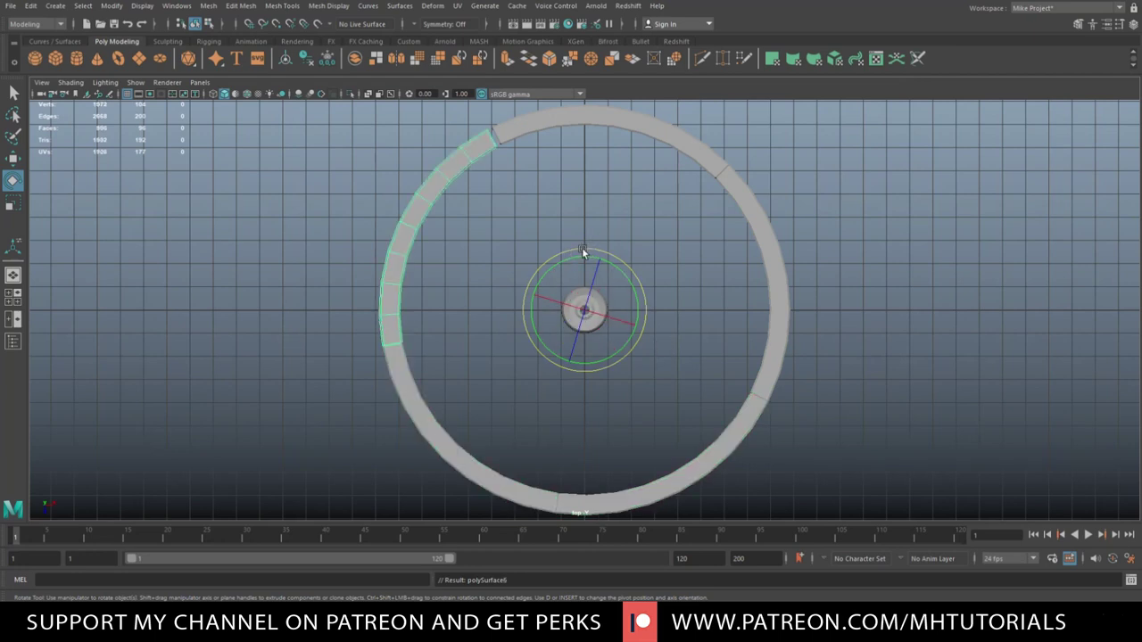
- Fine-tune the selected arc's rotation around the centre so it lines up
left_click_drag(582, 247, 583, 248)
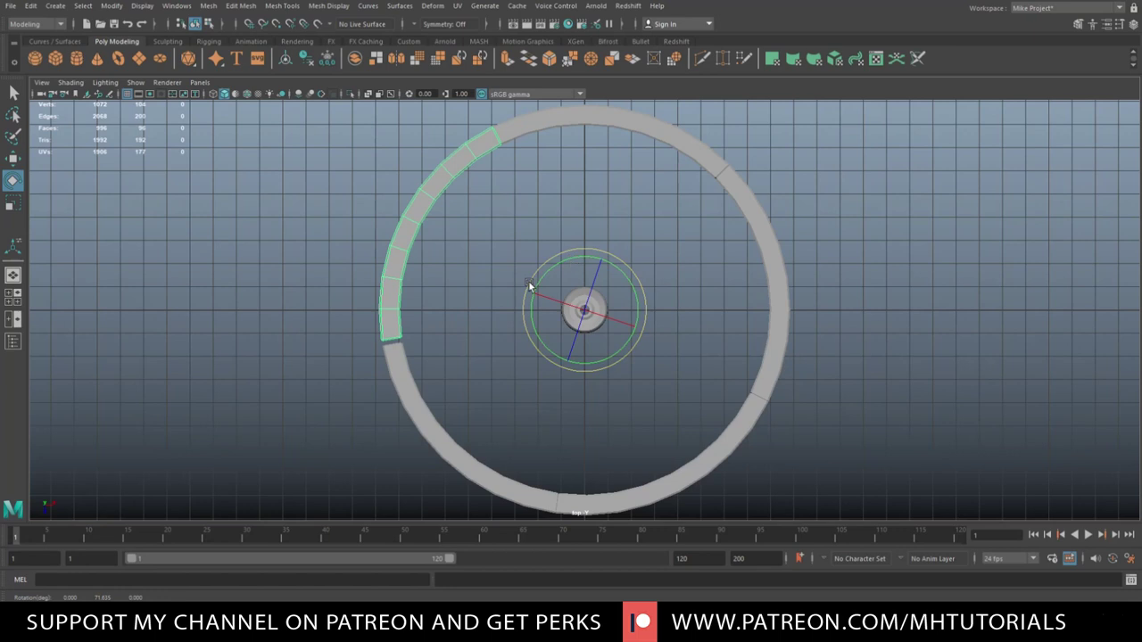
scroll(530, 285, "up", 3)
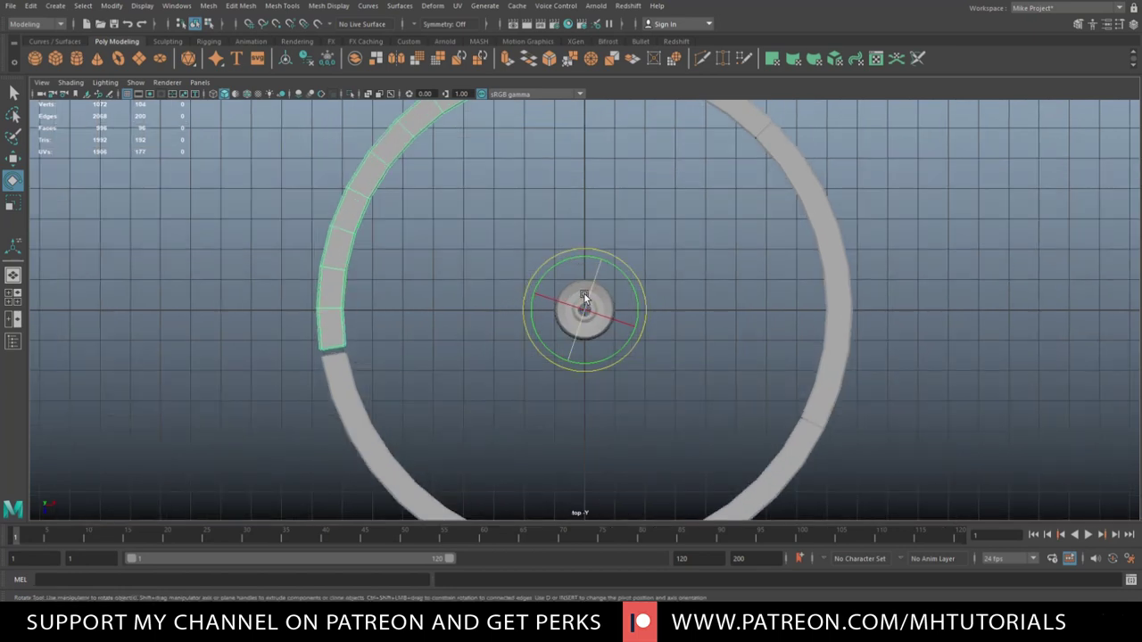
left_click_drag(551, 258, 551, 264)
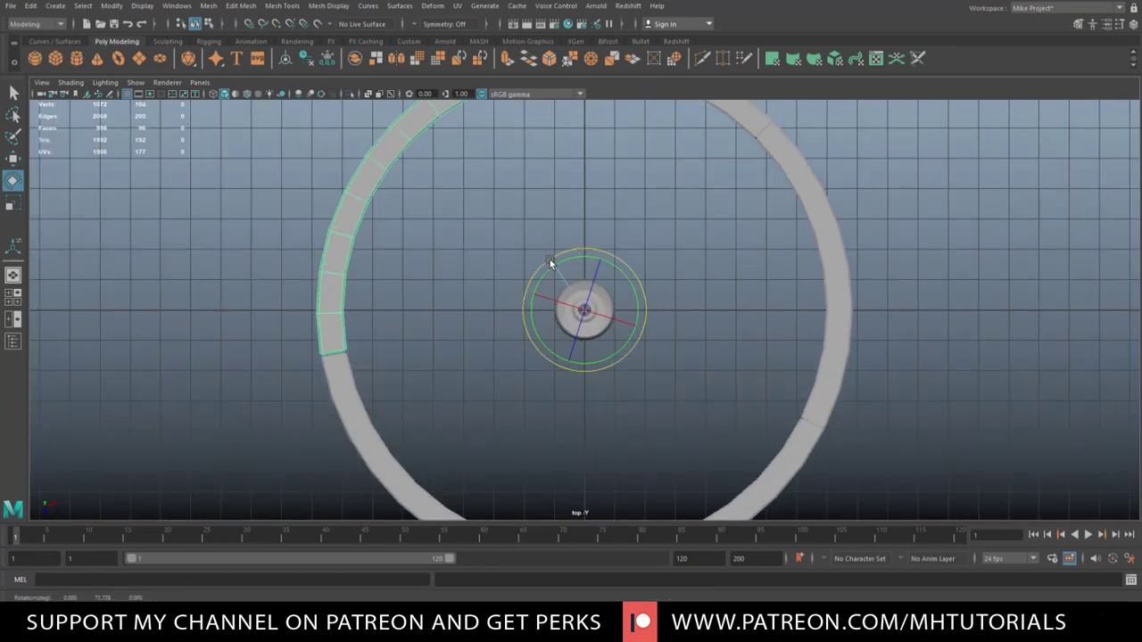
scroll(555, 250, "down", 3)
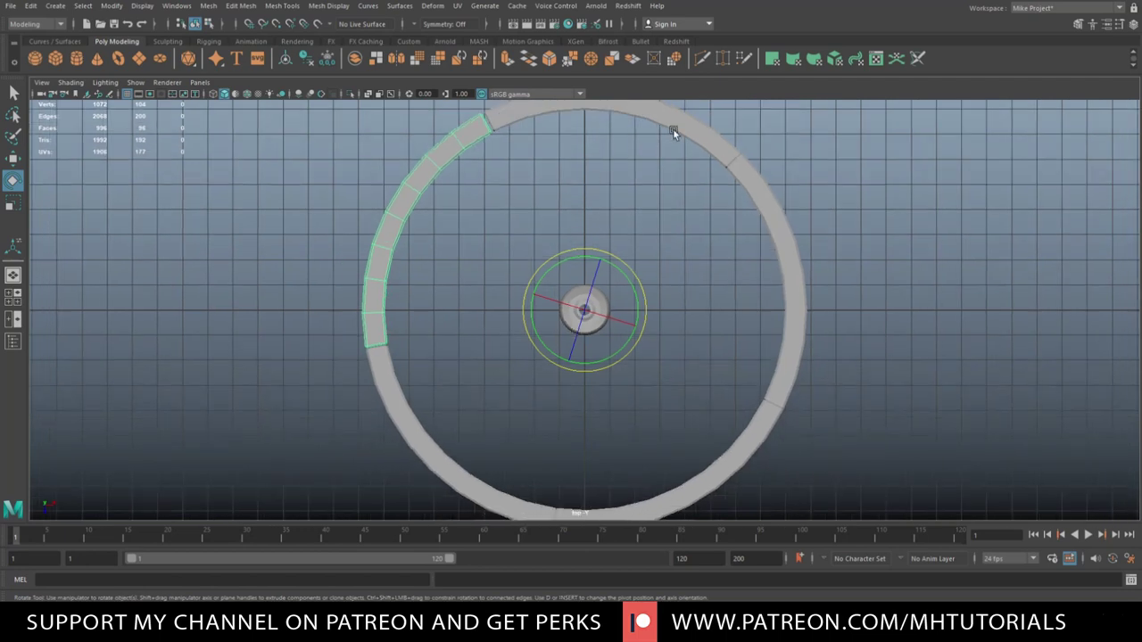
key("ctrl+z")
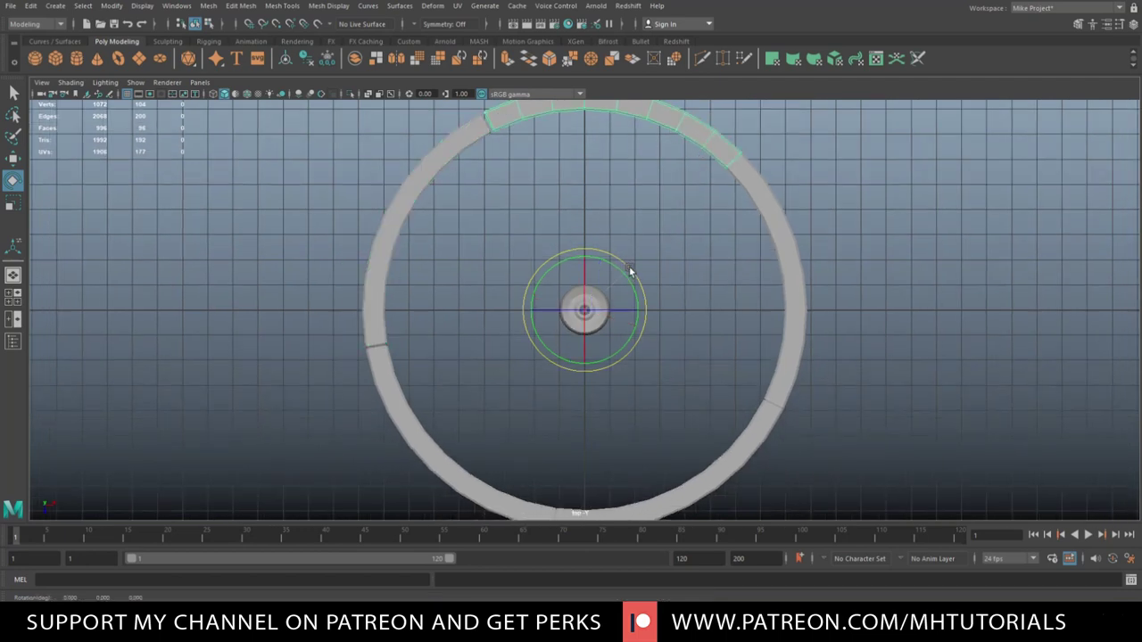
left_click_drag(631, 270, 635, 268)
- Rotate the lower-left arc of the ring into alignment
left_click(413, 416)
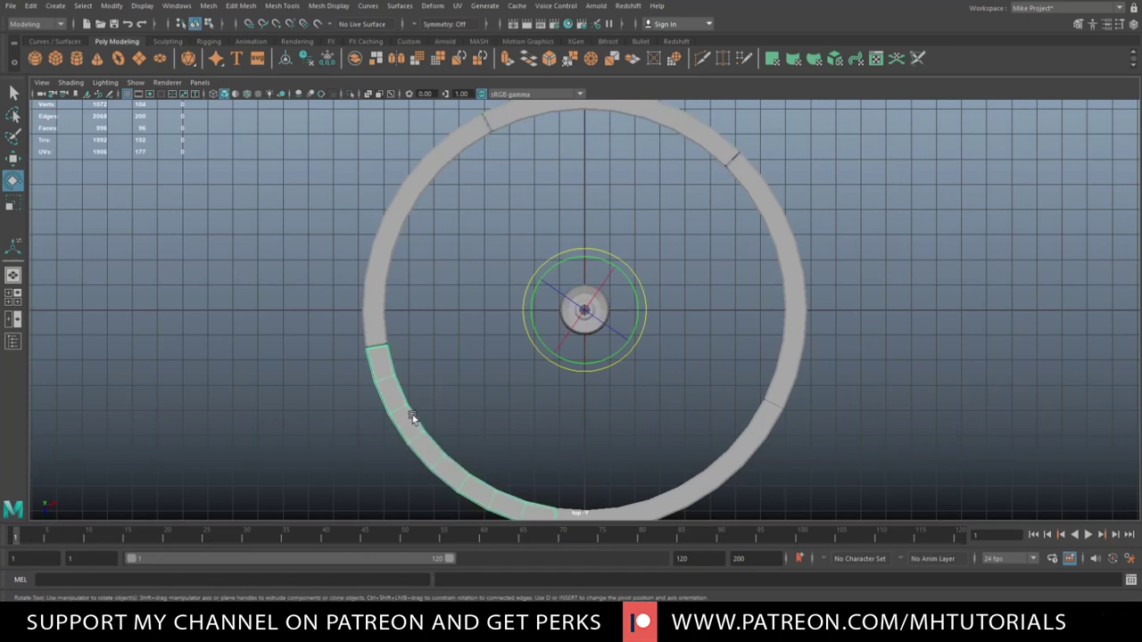
left_click(523, 329)
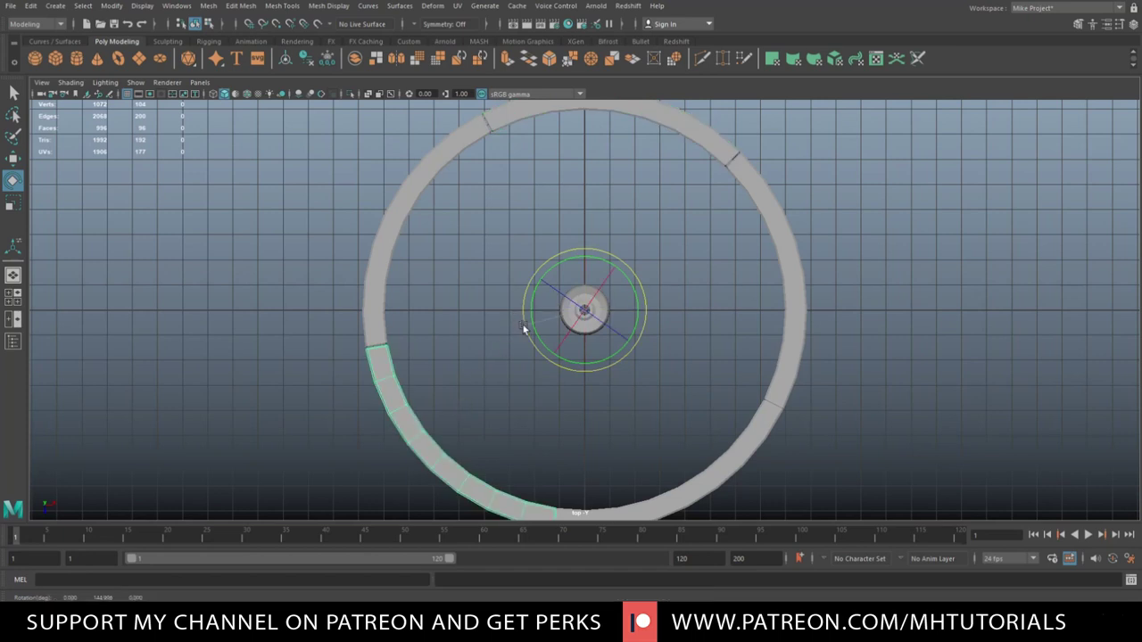
left_click_drag(523, 329, 522, 333)
key("equal")
key("equal")
key("equal")
key("equal")
key("equal")
key("equal")
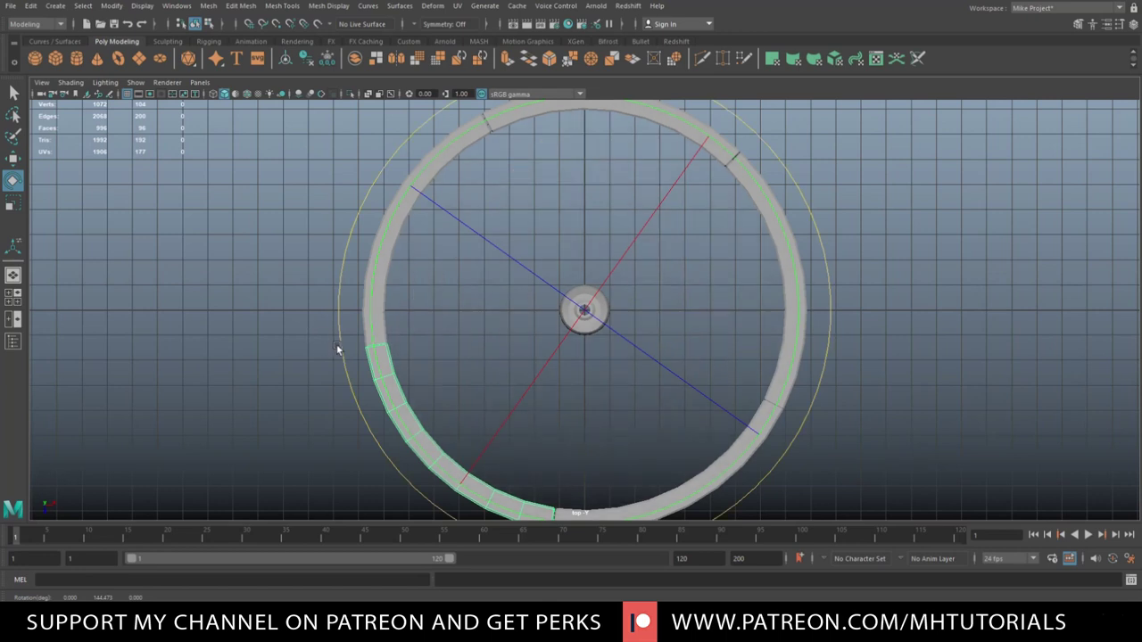
left_click_drag(339, 347, 338, 351)
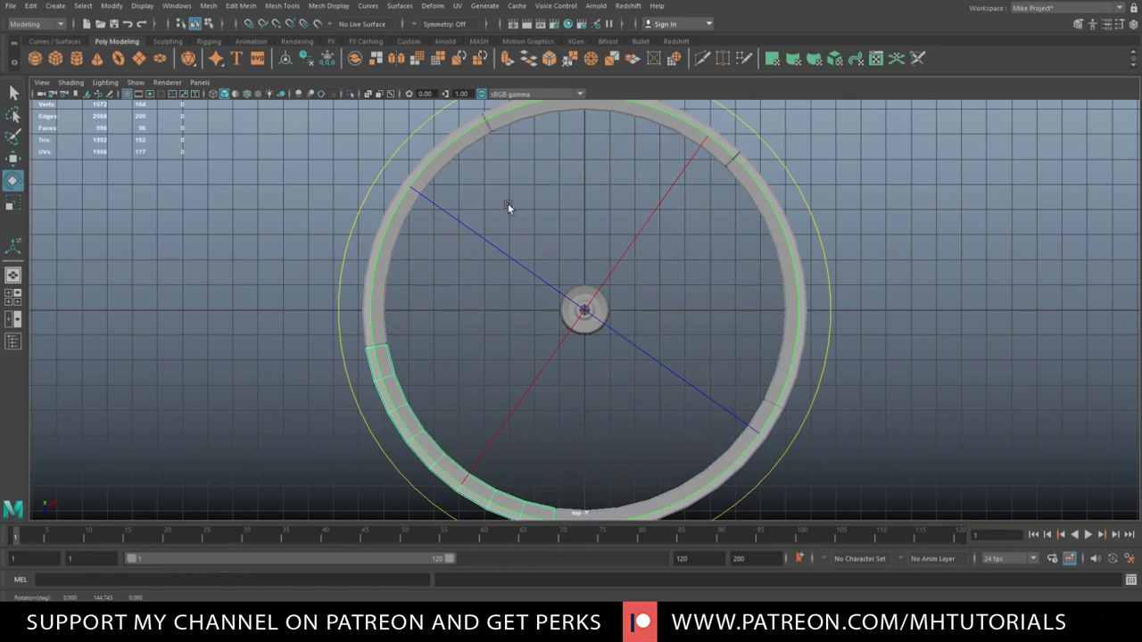
left_click(515, 138)
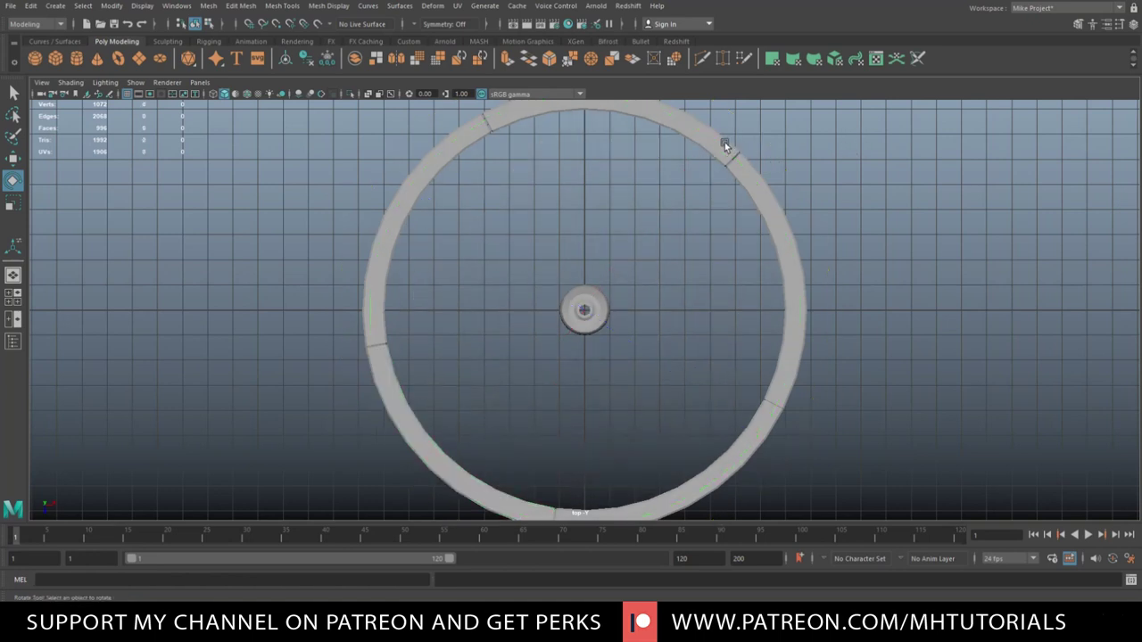
- Rotate the right-side and top-right ring segments into place
left_click(792, 374)
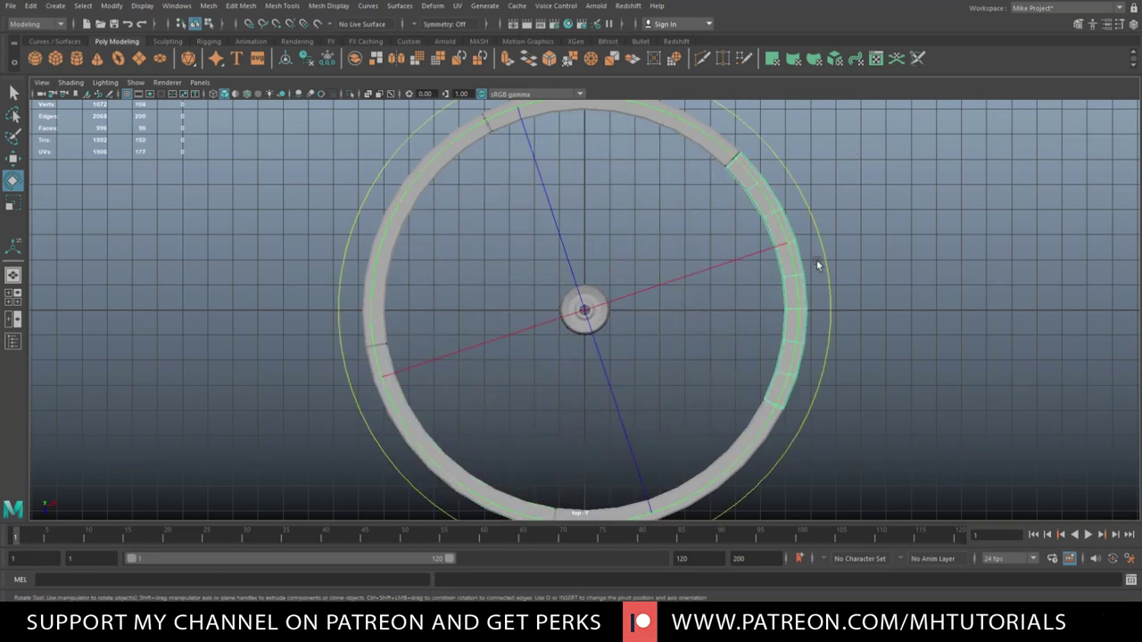
left_click_drag(828, 266, 828, 262)
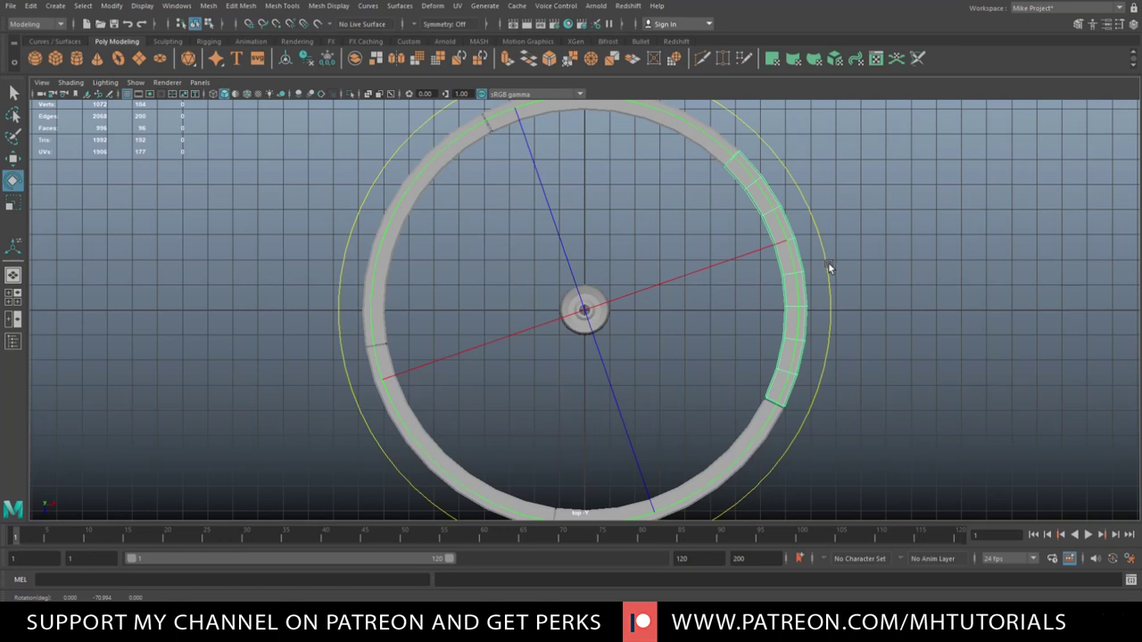
left_click(818, 103)
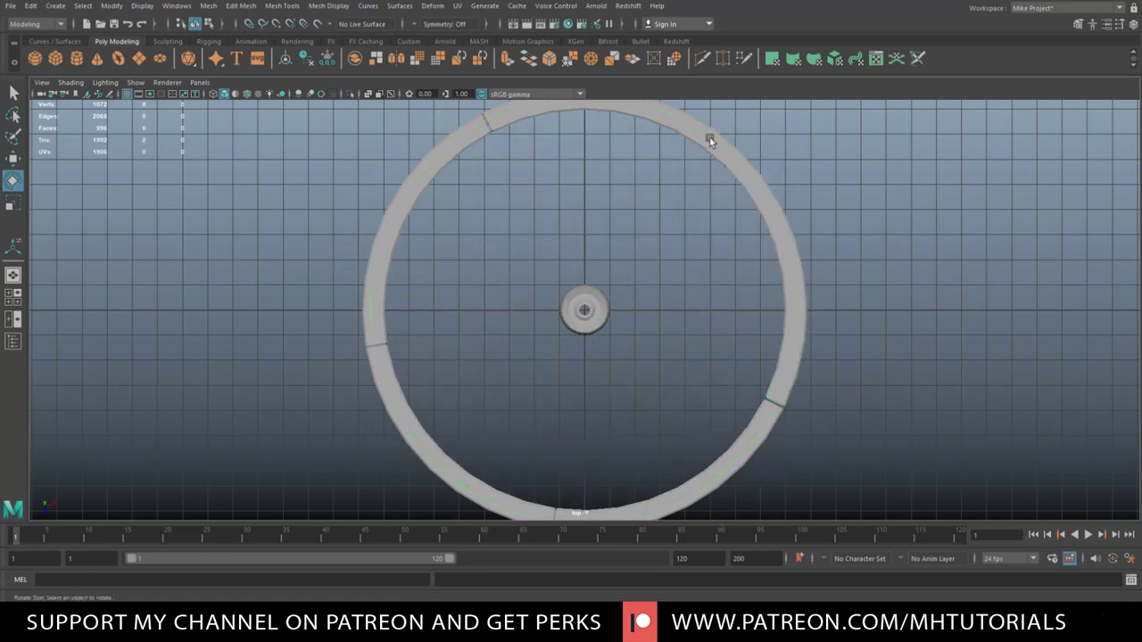
left_click_drag(709, 140, 787, 166)
left_click(868, 173)
- In the perspective view, select the ring's far-side faces and rotate them slightly
scroll(574, 438, "down", 2)
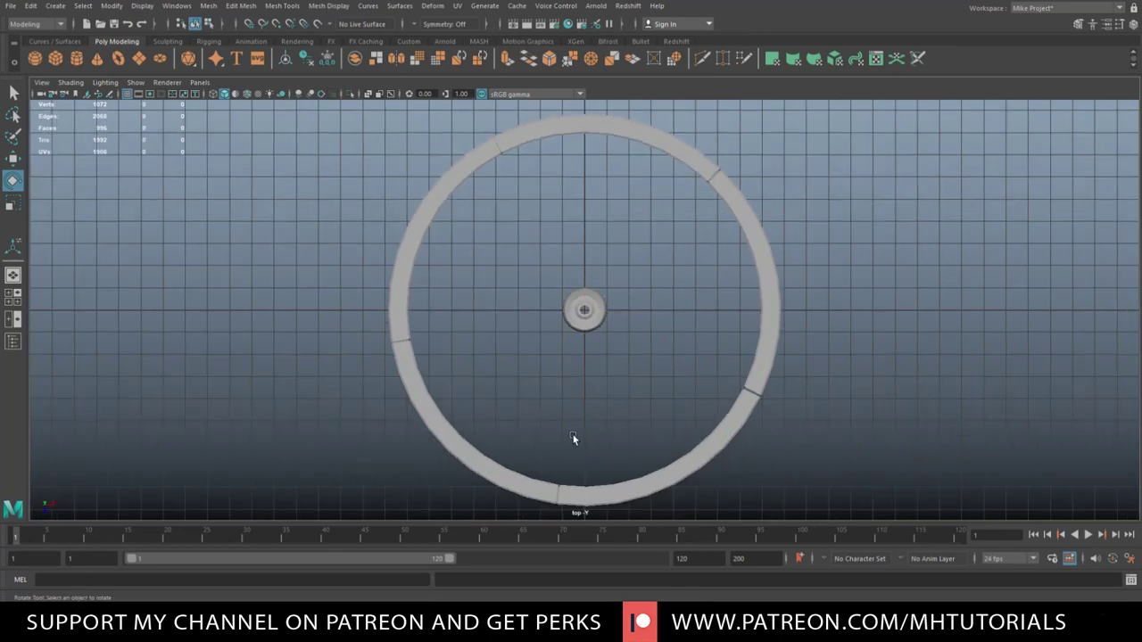
left_click(16, 301)
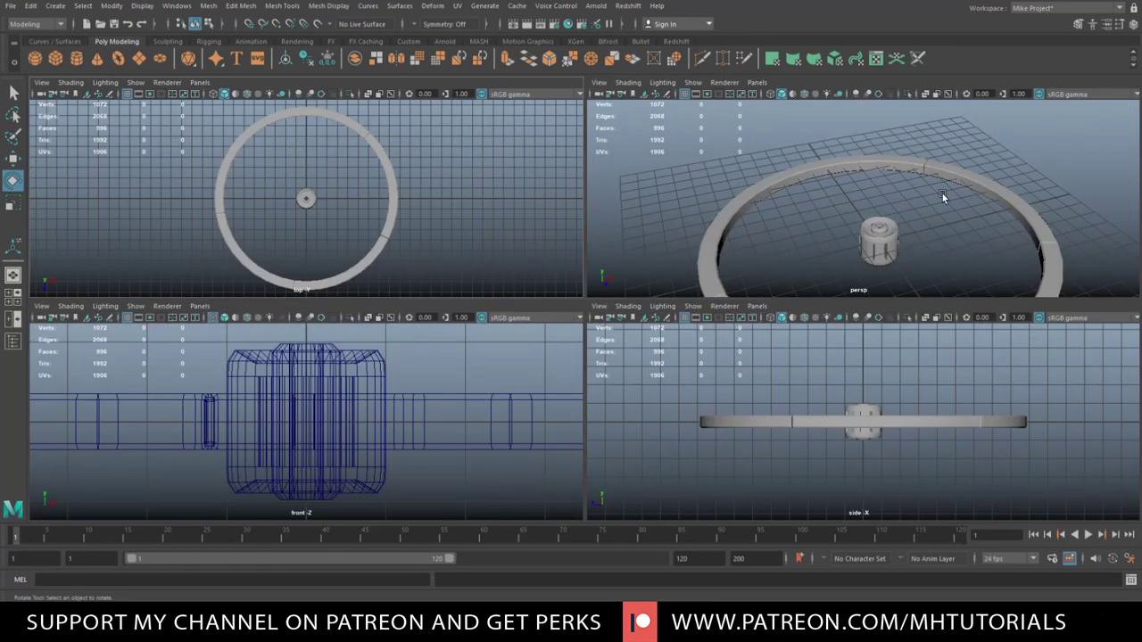
key("space")
scroll(848, 252, "down", 3)
left_click_drag(657, 273, 762, 299, "alt")
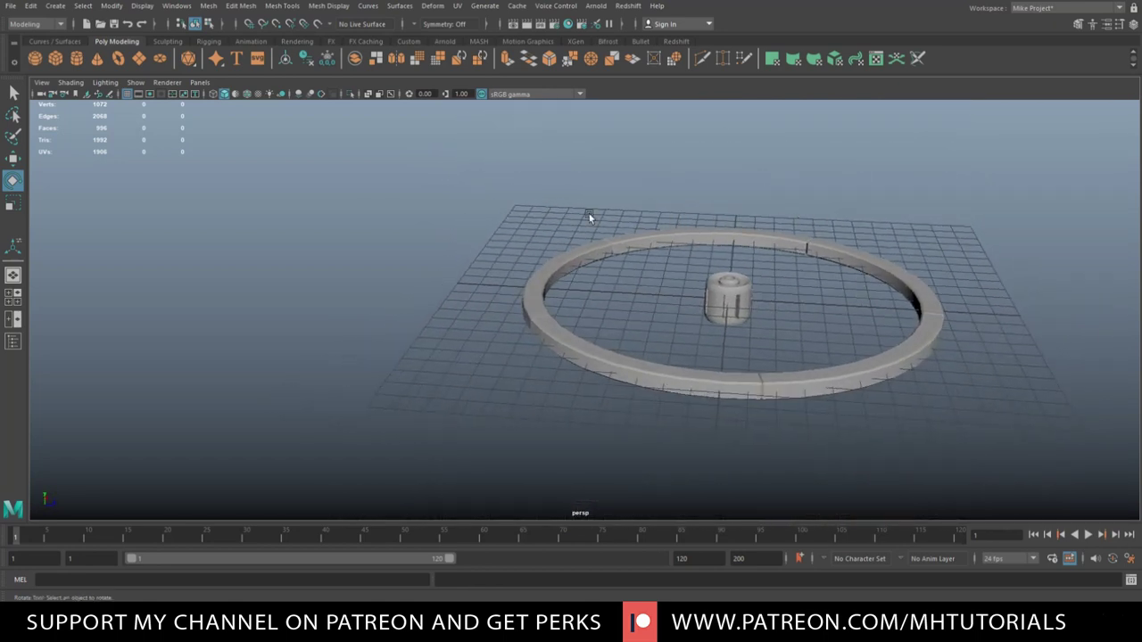
left_click_drag(526, 204, 798, 251)
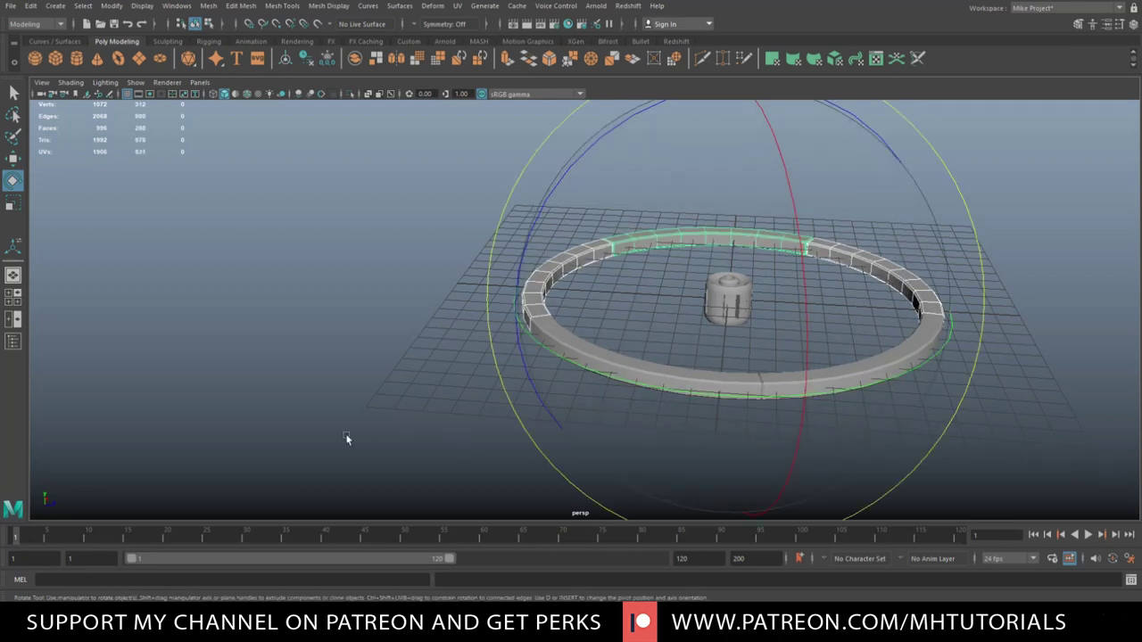
key("minus")
key("minus")
key("minus")
key("minus")
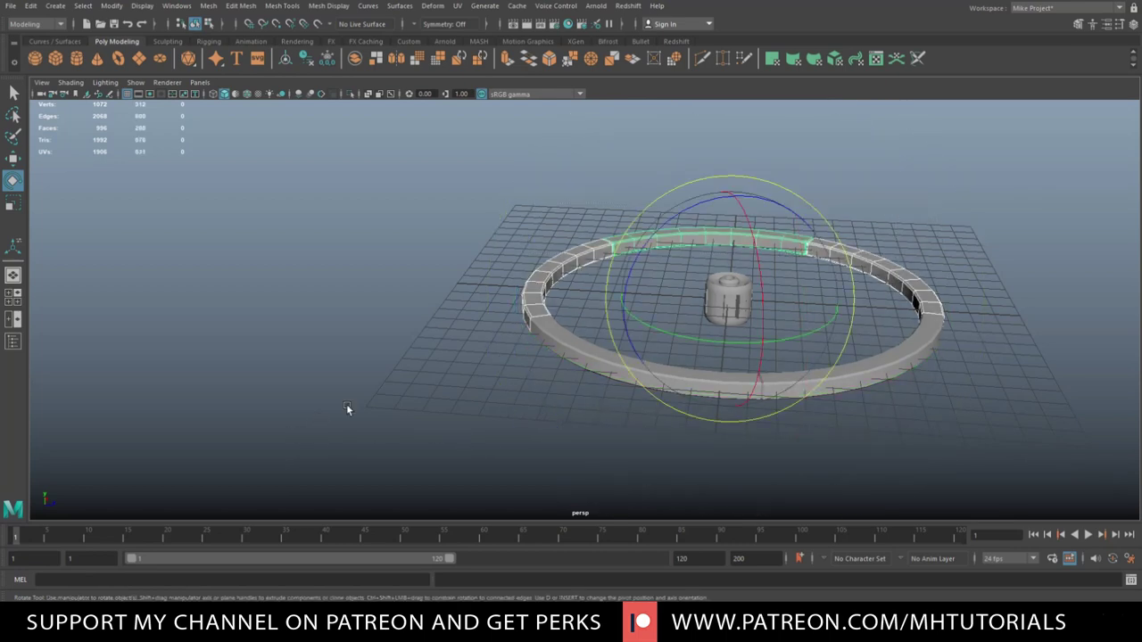
left_click_drag(399, 354, 873, 203, "alt")
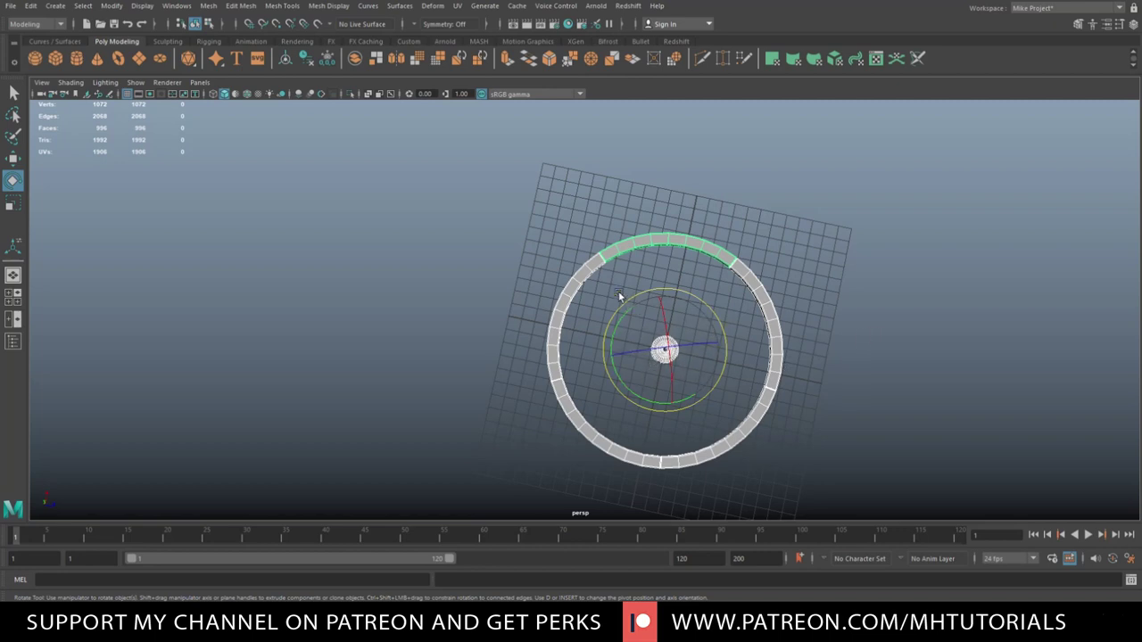
left_click_drag(643, 344, 679, 366)
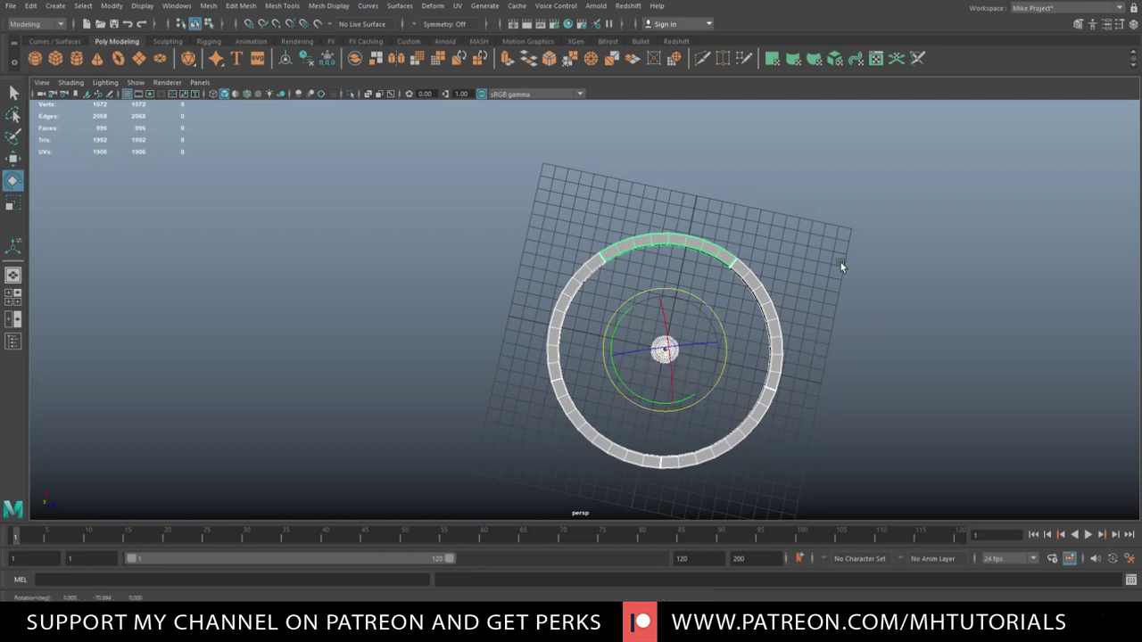
left_click(843, 262)
- Select the ring's upper and lower-right faces and scale them about 1.453 times taller in Y
right_click(830, 258)
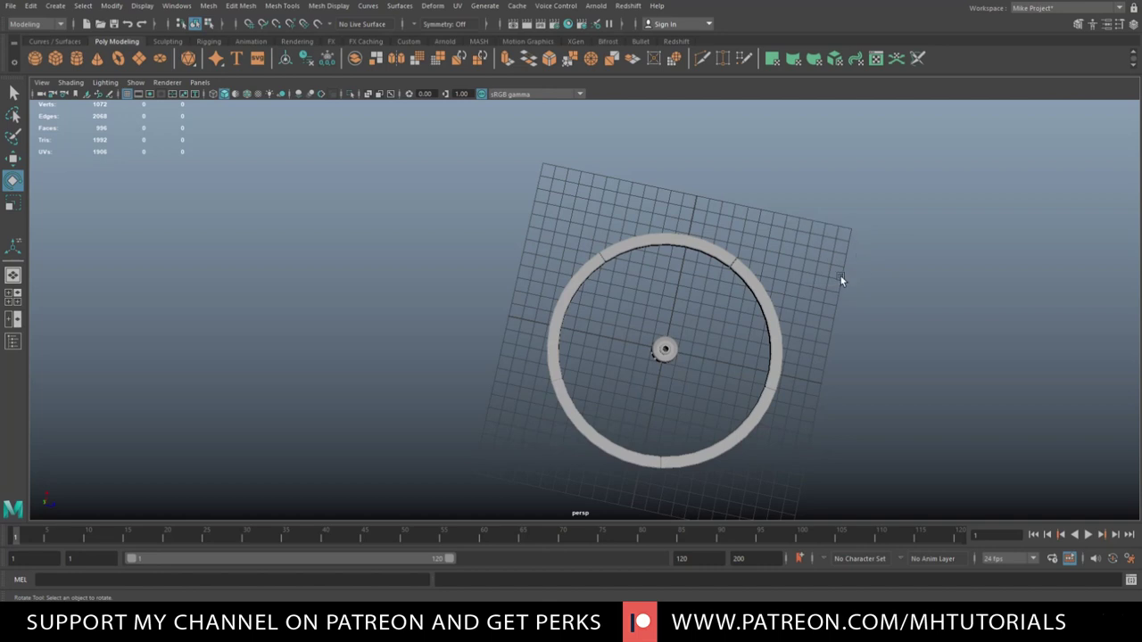
left_click_drag(412, 204, 826, 293)
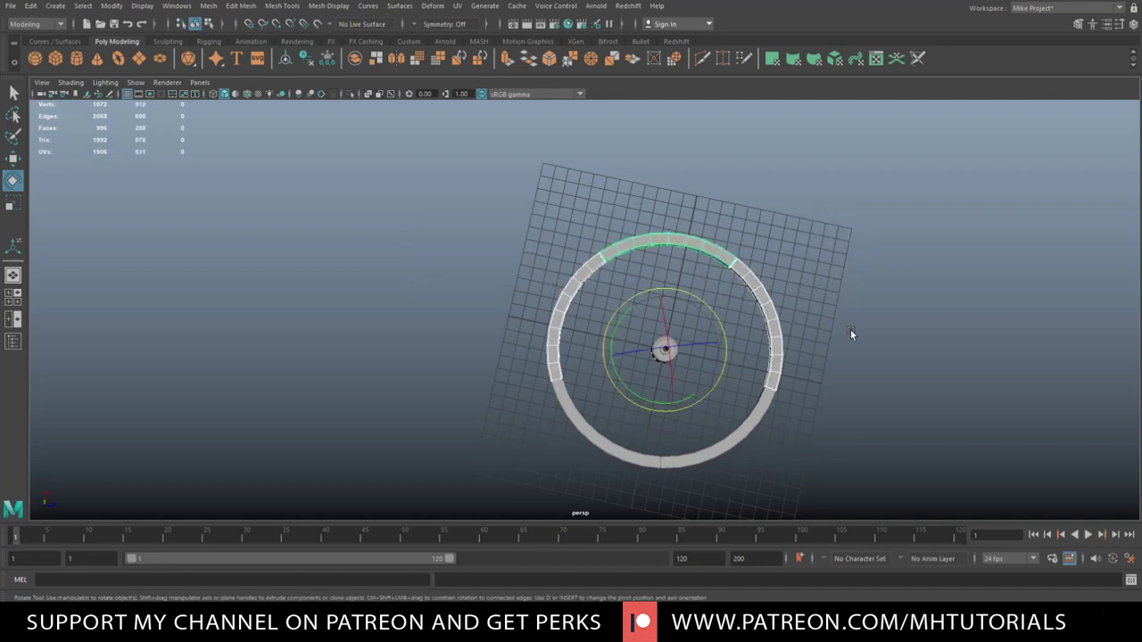
left_click_drag(522, 438, 787, 478)
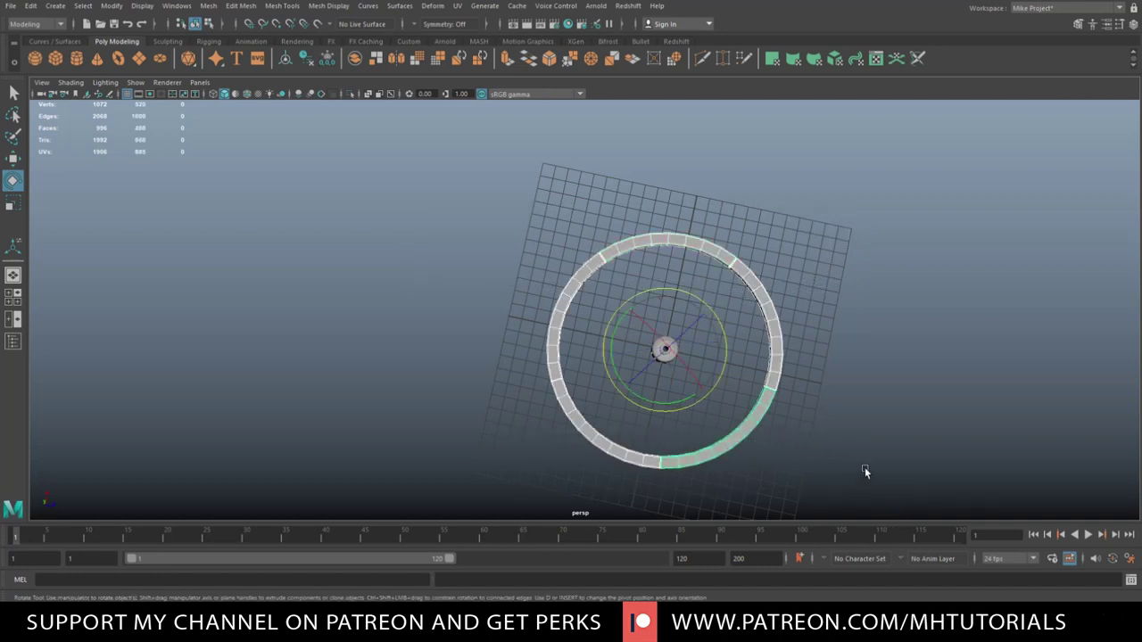
left_click_drag(851, 422, 888, 357, "alt")
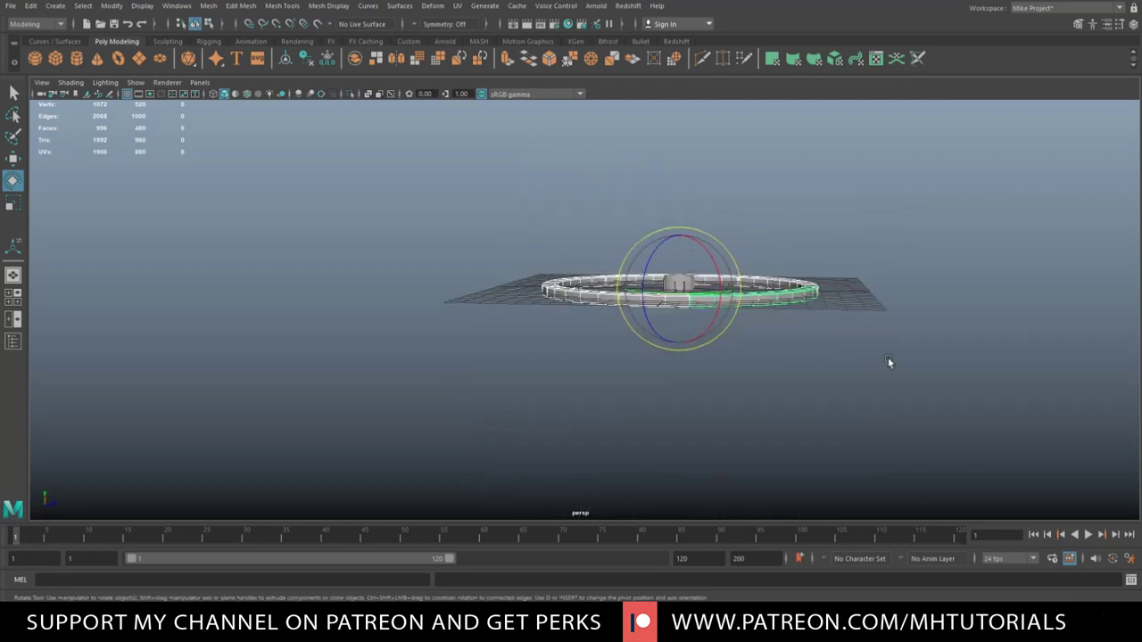
scroll(888, 357, "up", 3)
key("r")
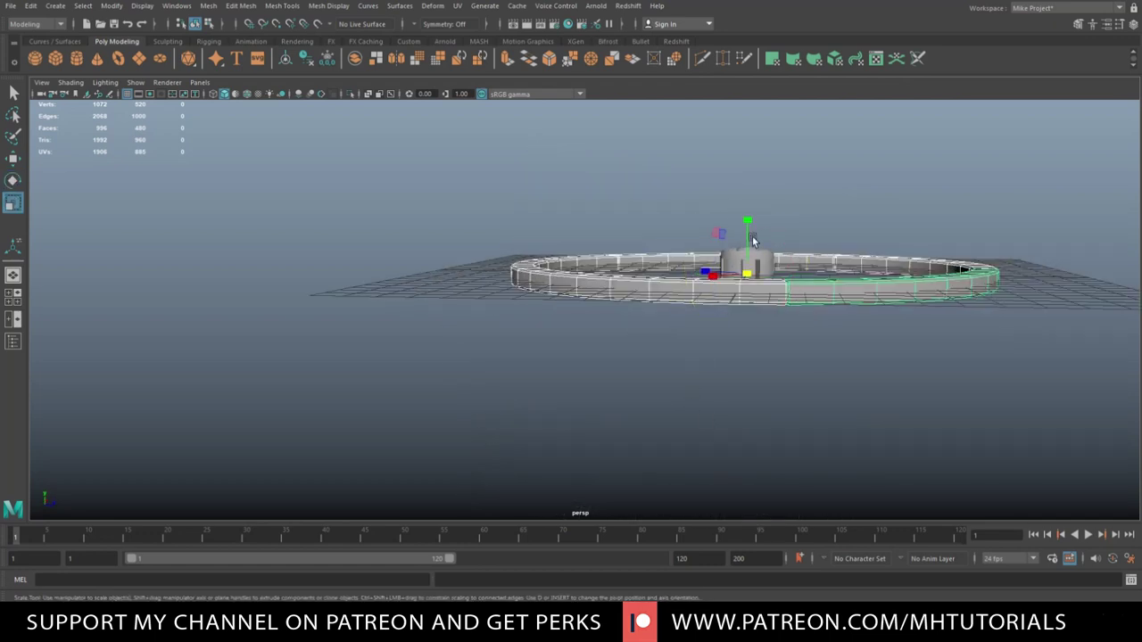
left_click_drag(748, 223, 753, 195)
left_click(772, 372)
scroll(773, 393, "down", 3)
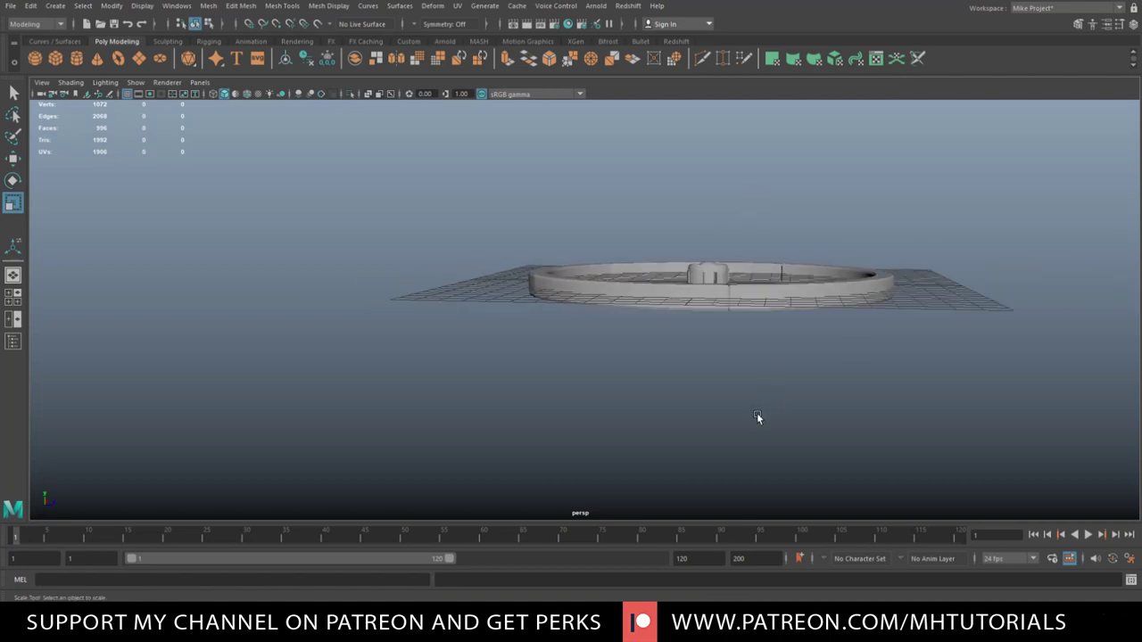
left_click_drag(757, 416, 762, 387, "alt")
left_click(695, 346)
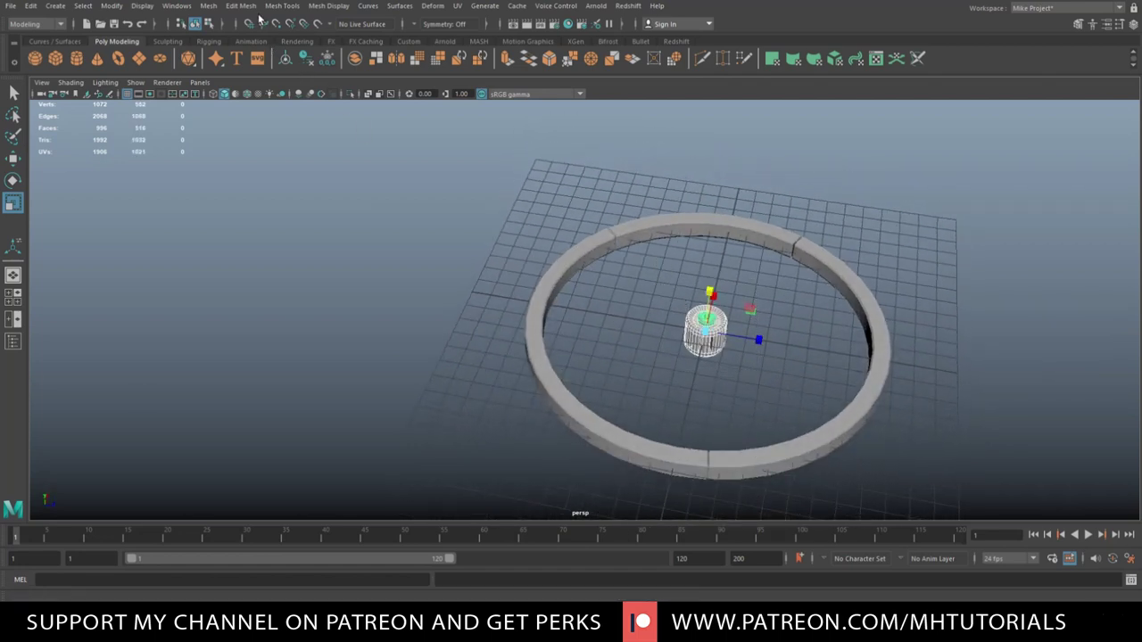
key("ctrl+g")
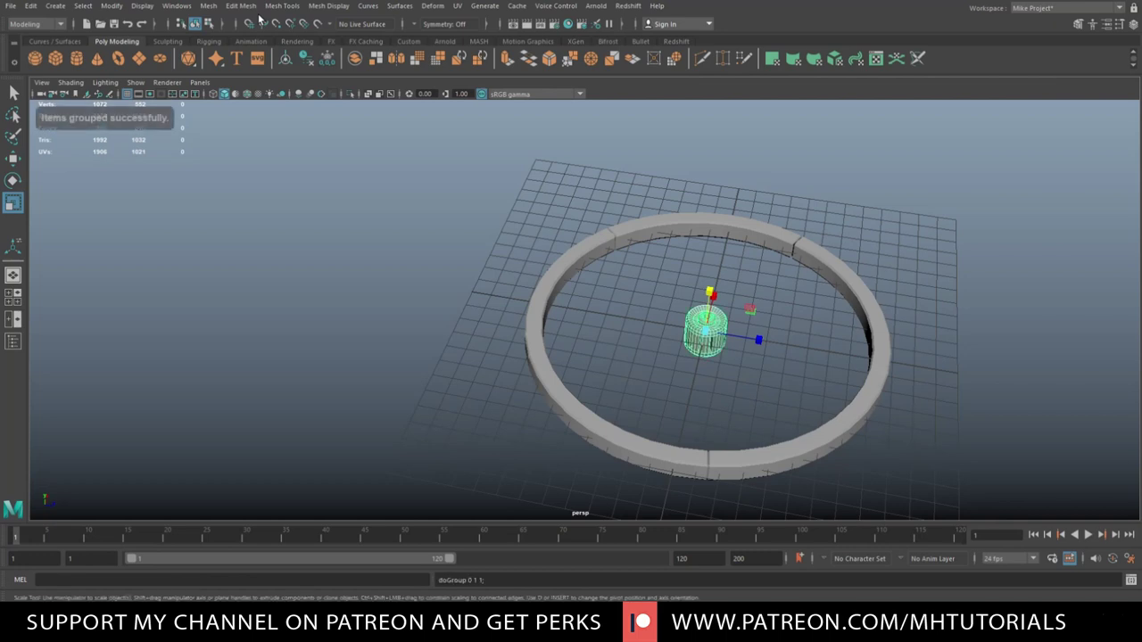
scroll(686, 343, "up", 3)
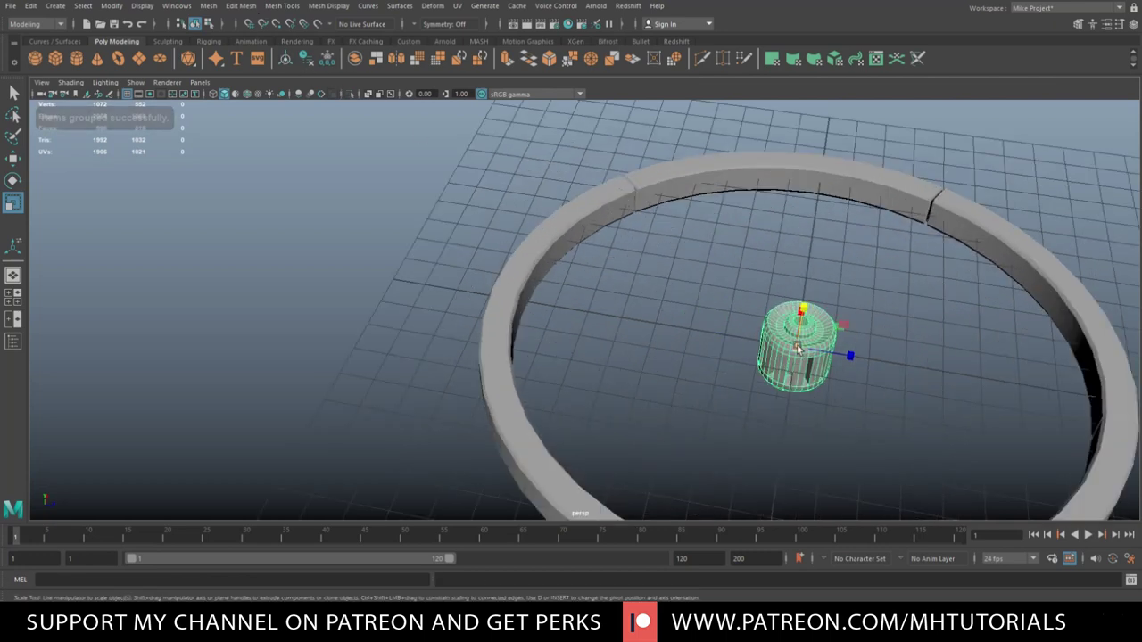
left_click_drag(799, 350, 815, 360)
left_click(401, 328)
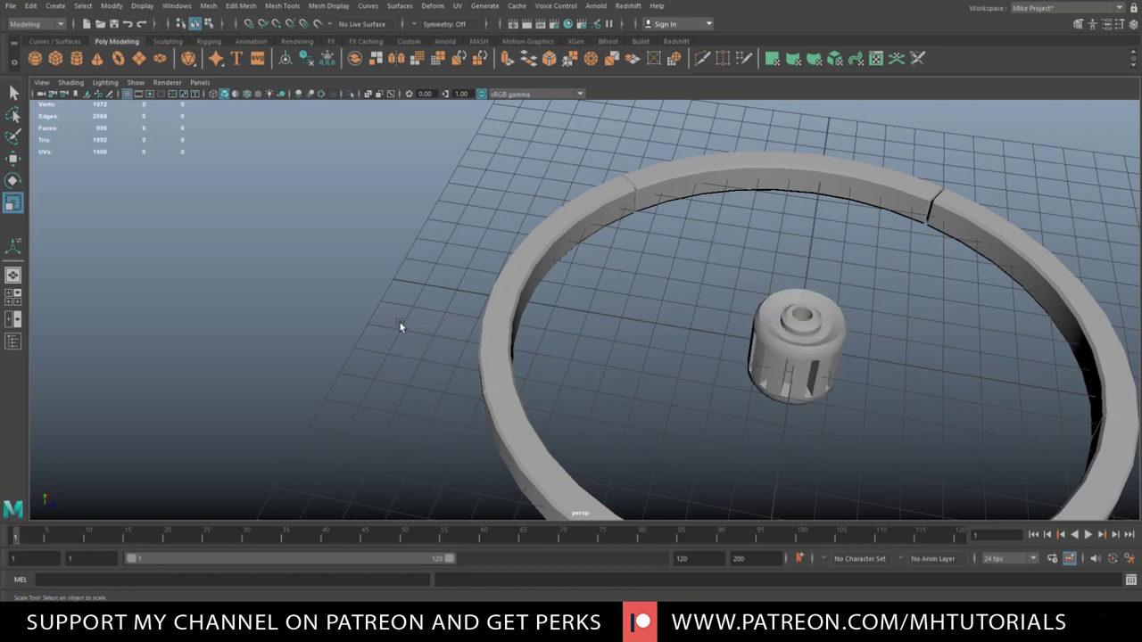
scroll(399, 327, "down", 3)
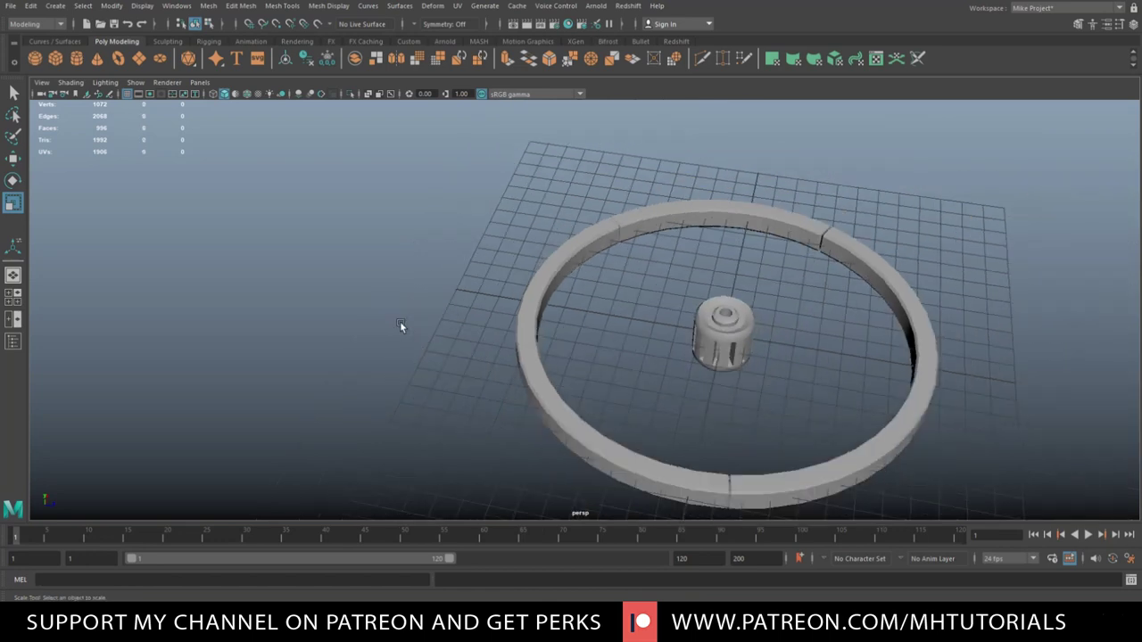
scroll(400, 326, "down", 2)
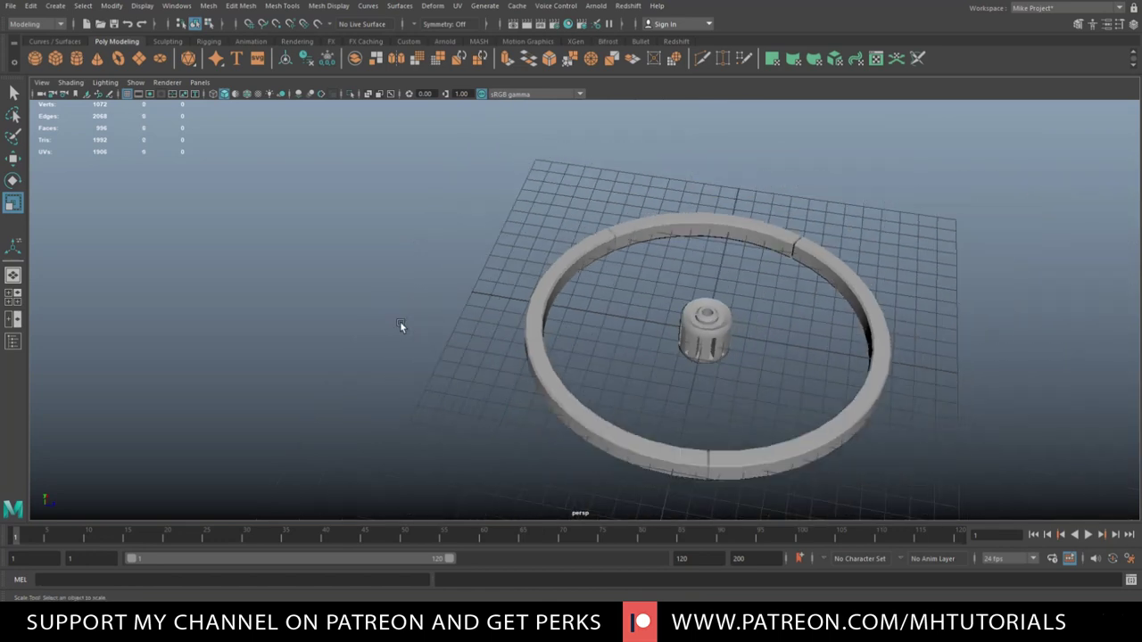
mouse_move(400, 322)
left_mouse_down("alt")
mouse_move(367, 290)
mouse_move(354, 310)
mouse_move(304, 246)
mouse_move(338, 284)
mouse_move(383, 300)
left_mouse_up("alt")
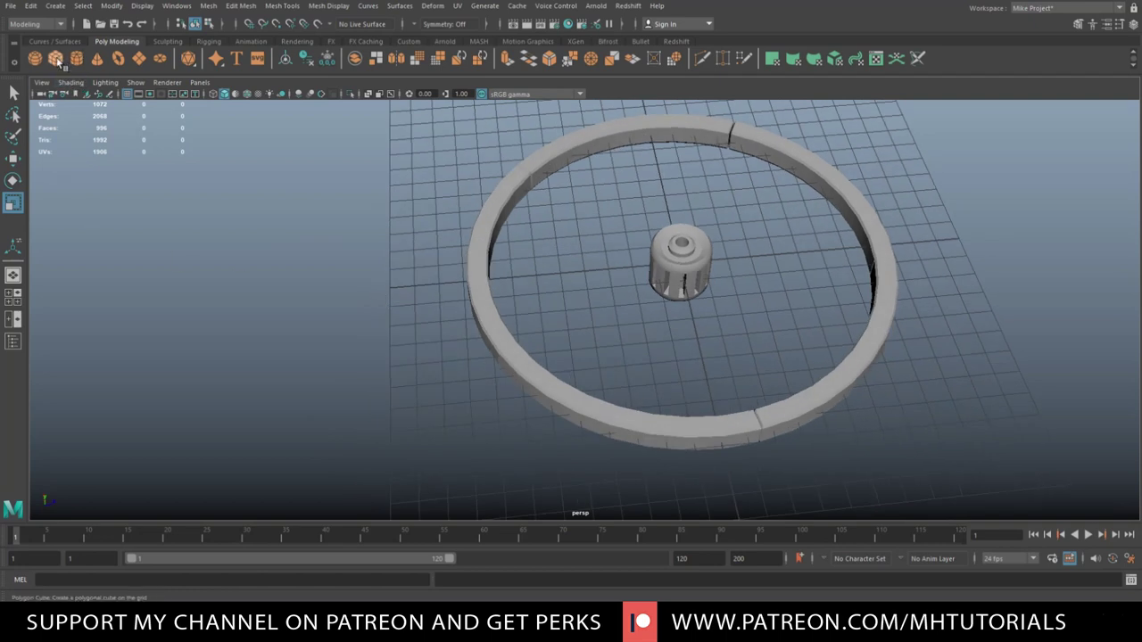
- Add a polygon cube and slide it out of the hub along X
left_click(680, 267)
key("r")
scroll(649, 392, "up", 3)
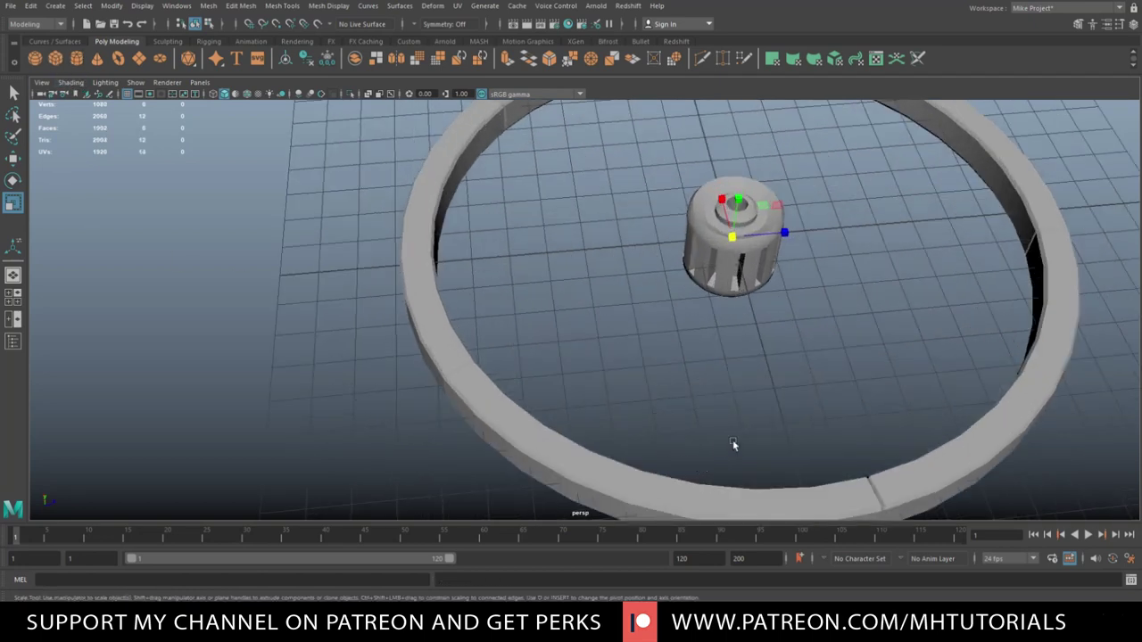
key("w")
left_click_drag(782, 234, 705, 234)
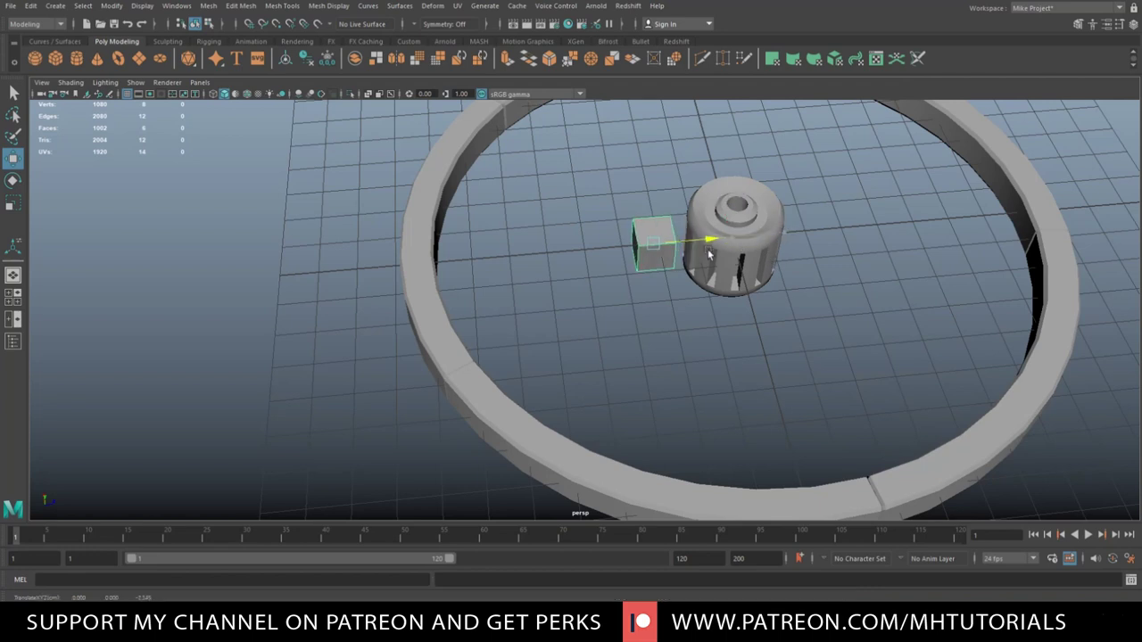
scroll(697, 323, "up", 5)
scroll(697, 323, "up", 2)
left_click(688, 337)
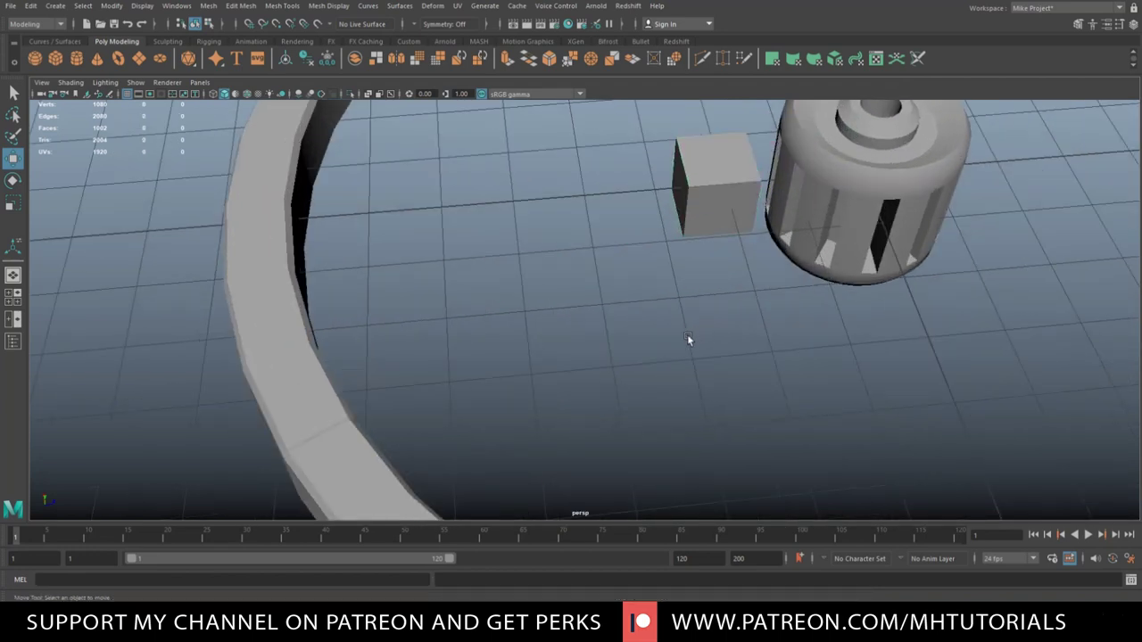
- Scale the cube thin along X into a flat plate
left_click_drag(685, 357, 806, 426, "alt")
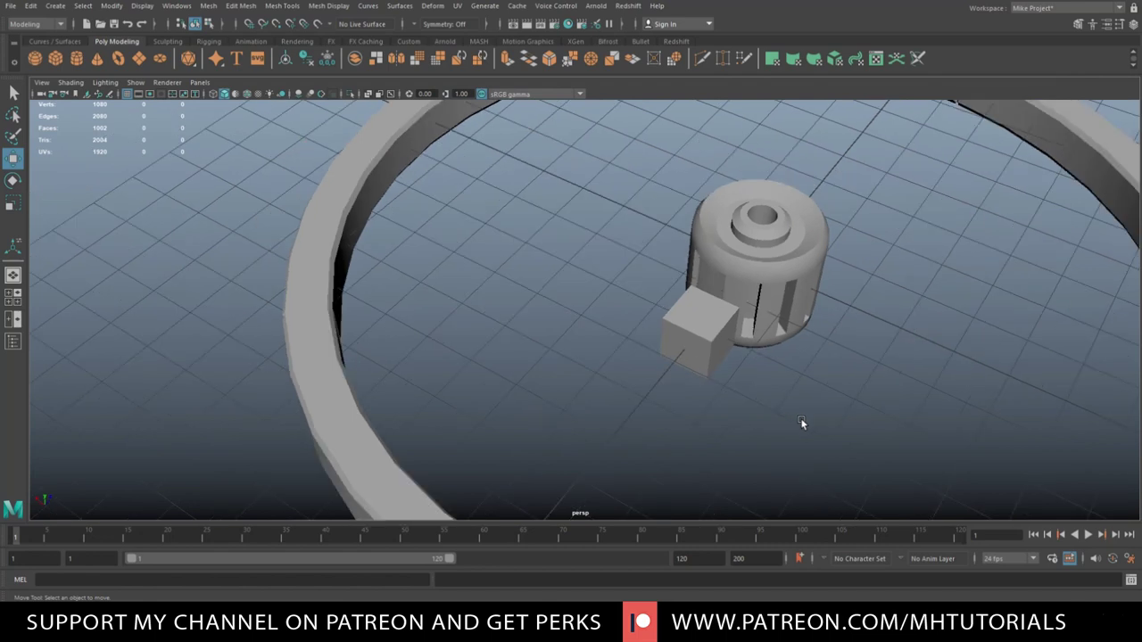
scroll(801, 423, "up", 5)
left_click(795, 338)
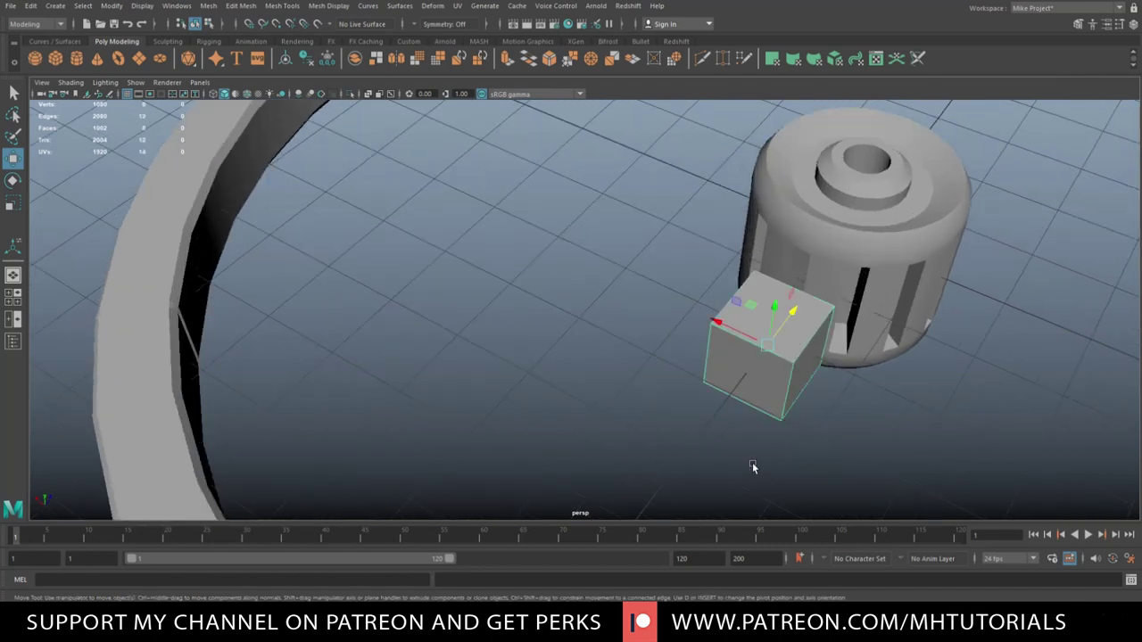
key("r")
left_click_drag(719, 327, 752, 342)
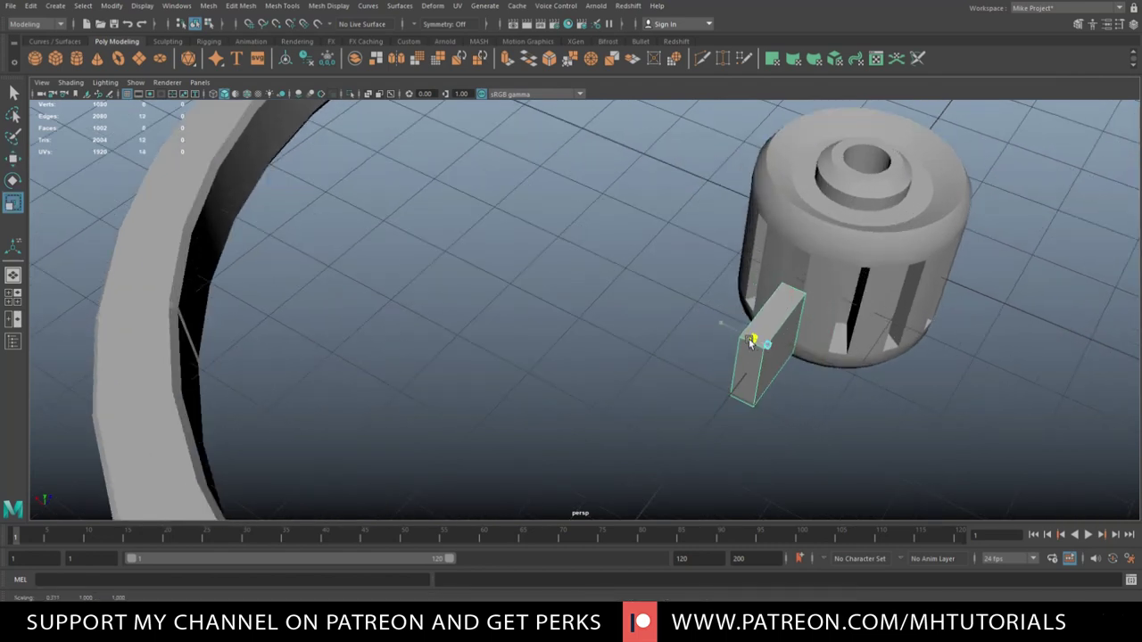
scroll(901, 353, "up", 3)
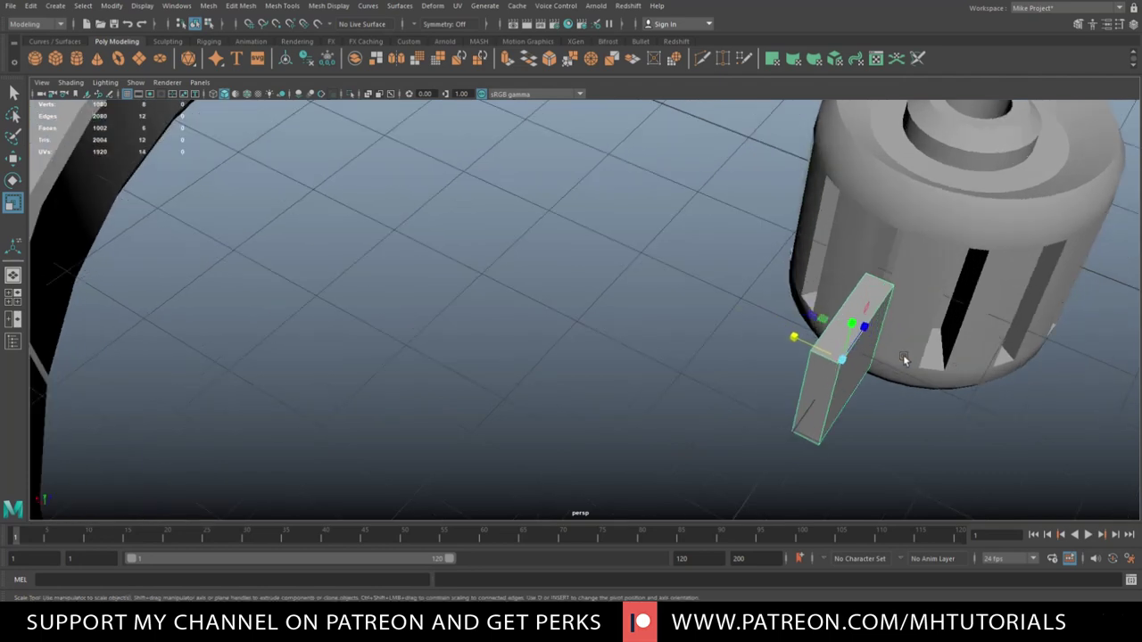
- Hide the front section and then the remaining arcs of the outer ring
left_click_drag(904, 359, 519, 400, "alt")
scroll(633, 386, "down", 5)
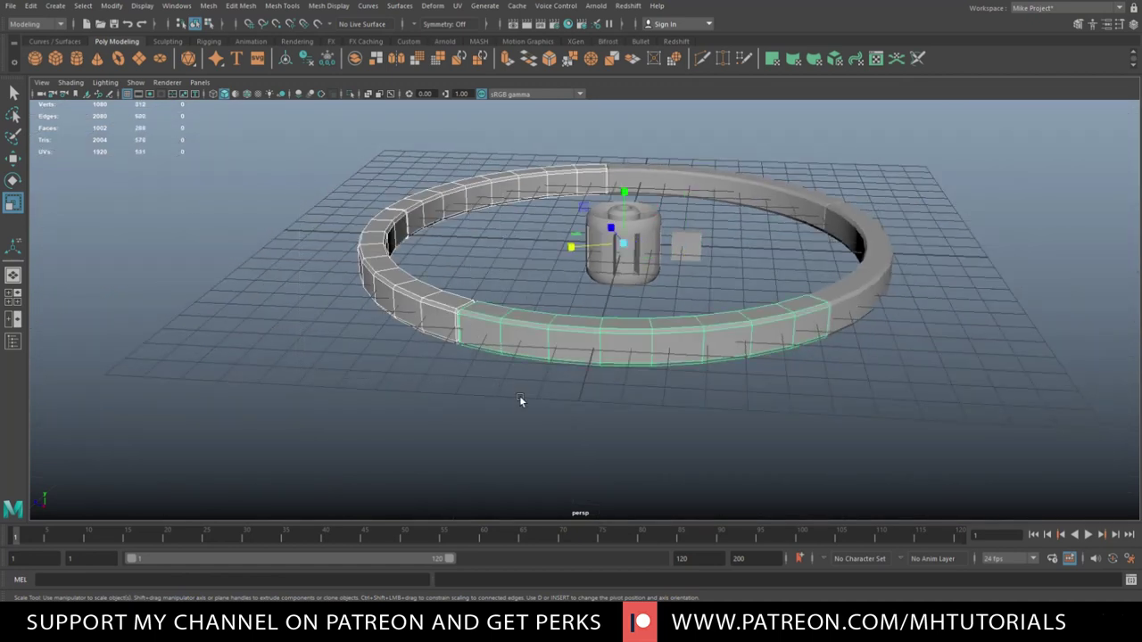
key("Delete")
left_click_drag(701, 136, 954, 343)
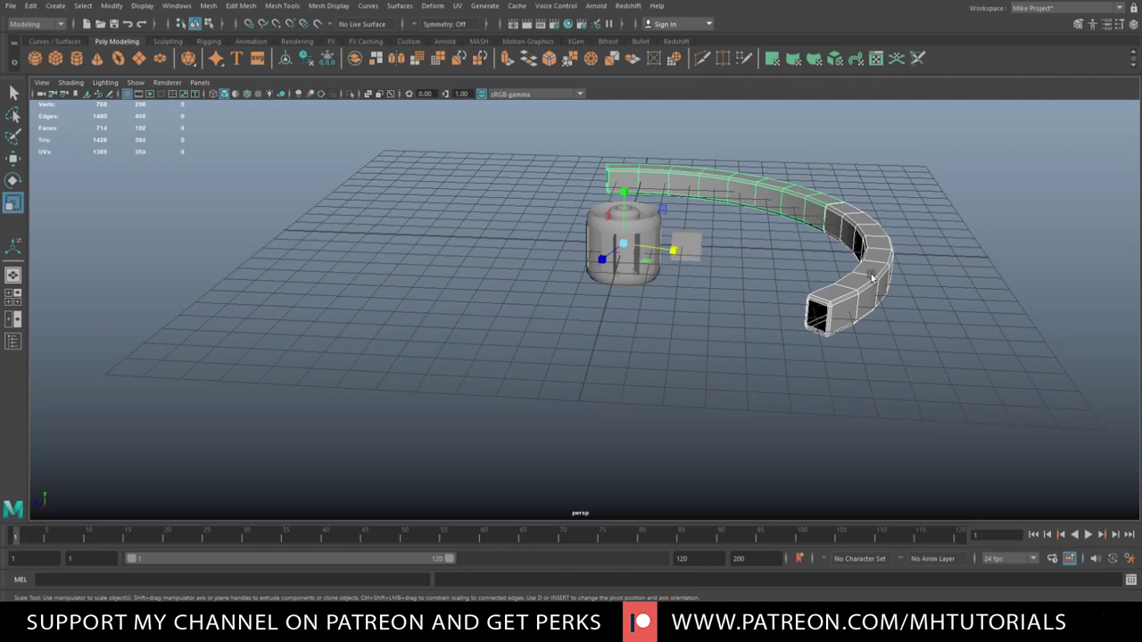
key("Delete")
scroll(743, 308, "up", 4)
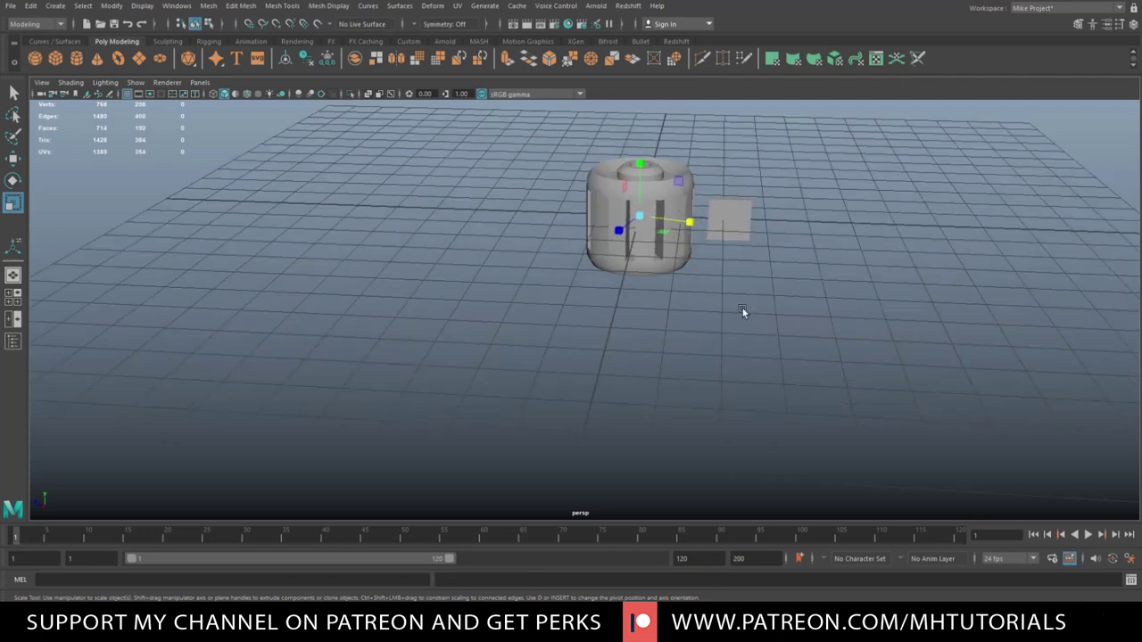
- Slide the plate into the side of the hub
left_click_drag(742, 308, 912, 436, "alt")
left_click_drag(627, 380, 672, 314, "alt")
left_click(627, 364)
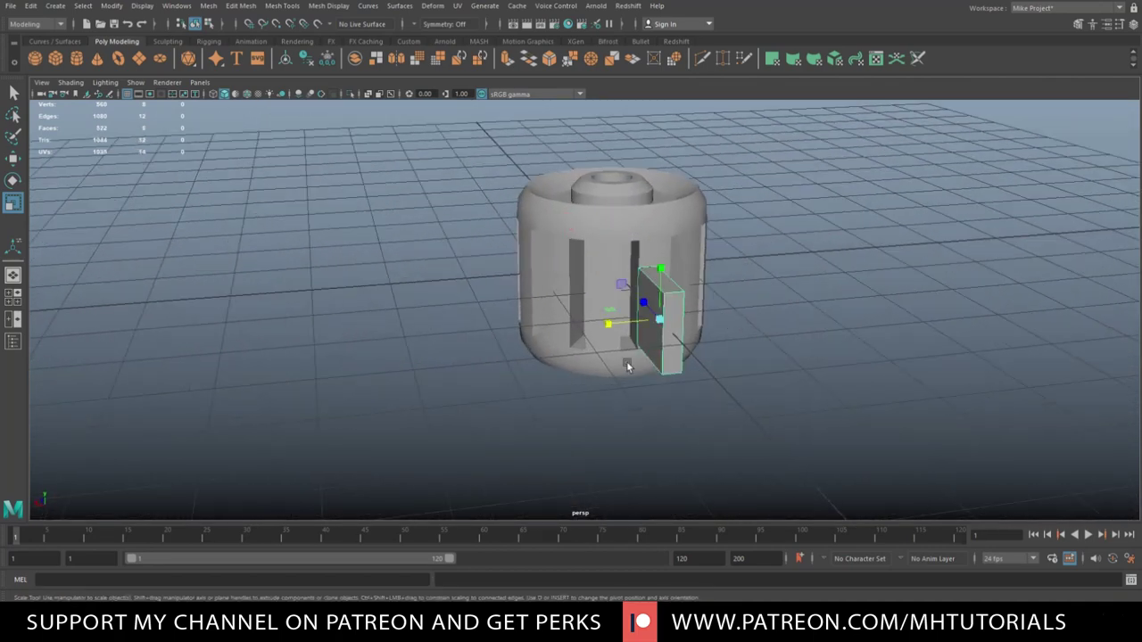
left_click_drag(627, 364, 711, 390, "alt")
key("w")
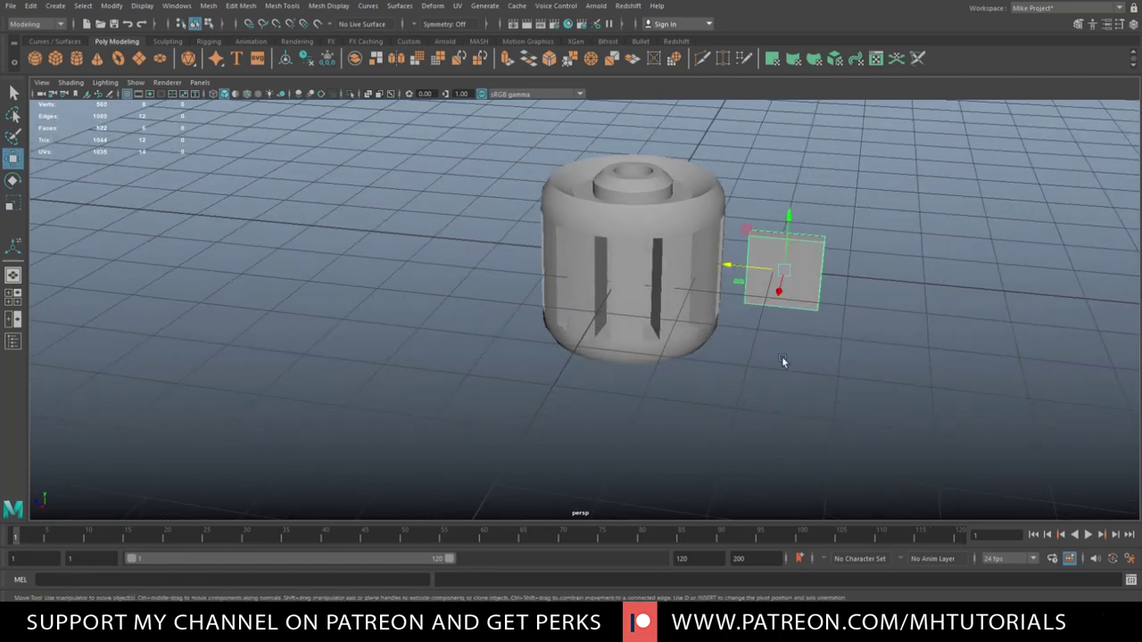
left_click_drag(736, 273, 696, 269)
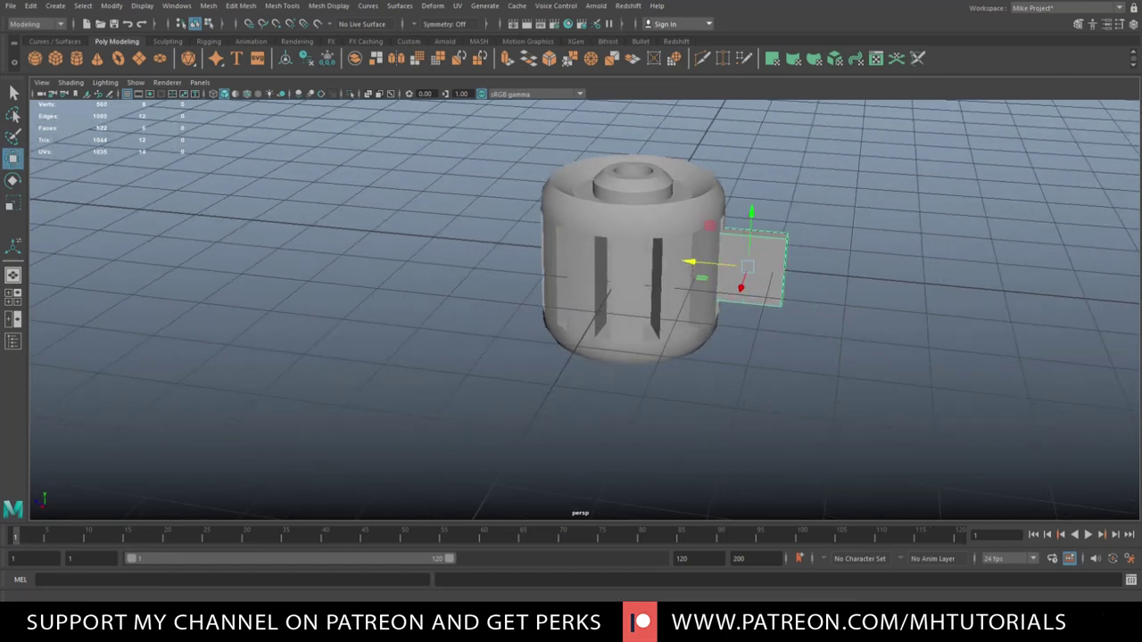
- In the front view, stretch the plate to the slot's height and push its inner end into the slot
key("space")
key("space")
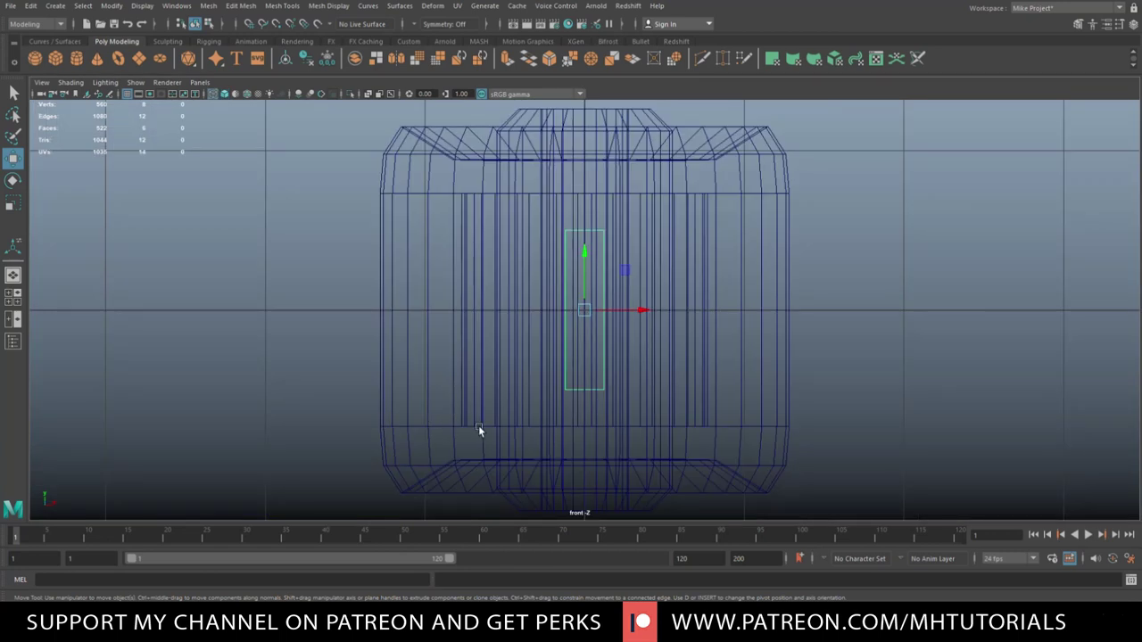
key("r")
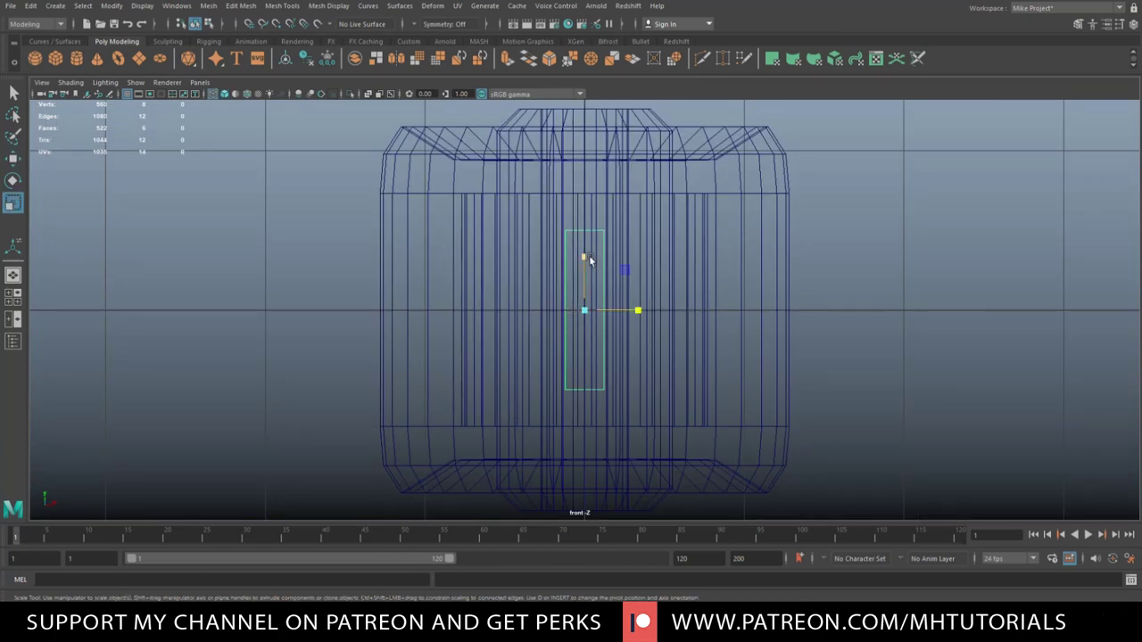
key("5")
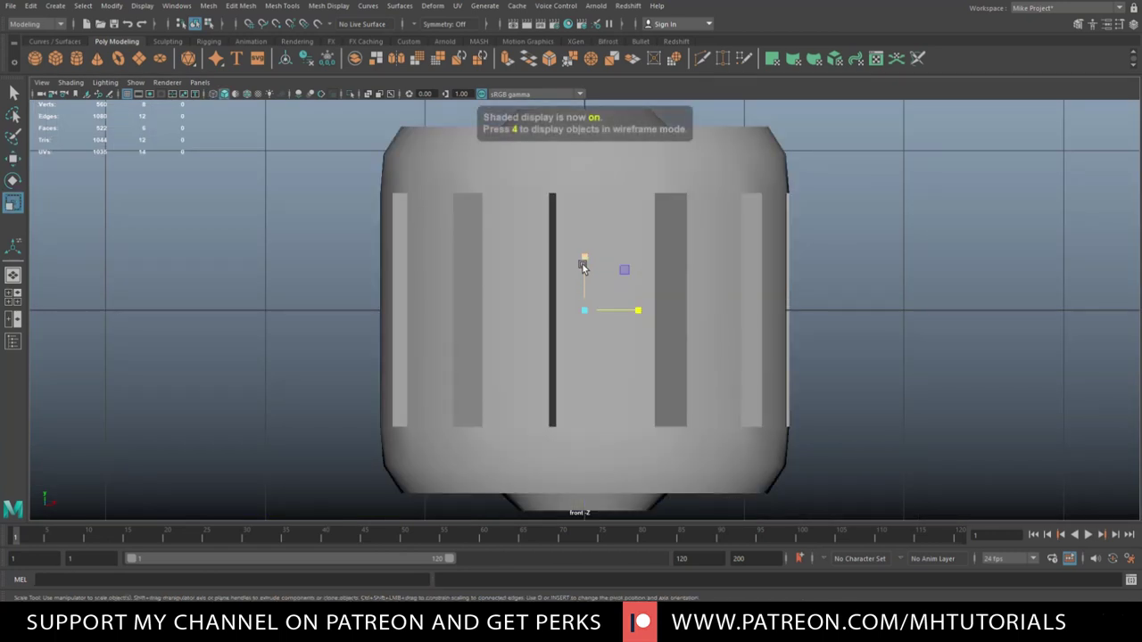
left_click(584, 259)
left_click_drag(588, 224, 584, 257)
key("4")
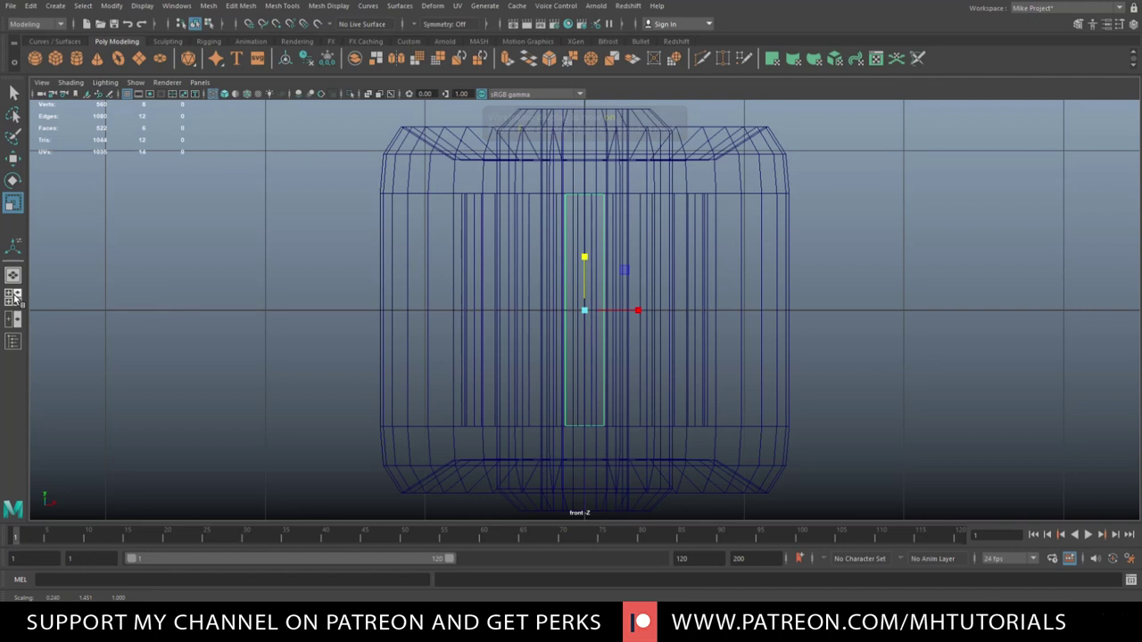
key("space")
key("space")
scroll(824, 365, "up", 5)
left_click_drag(823, 365, 727, 309, "alt")
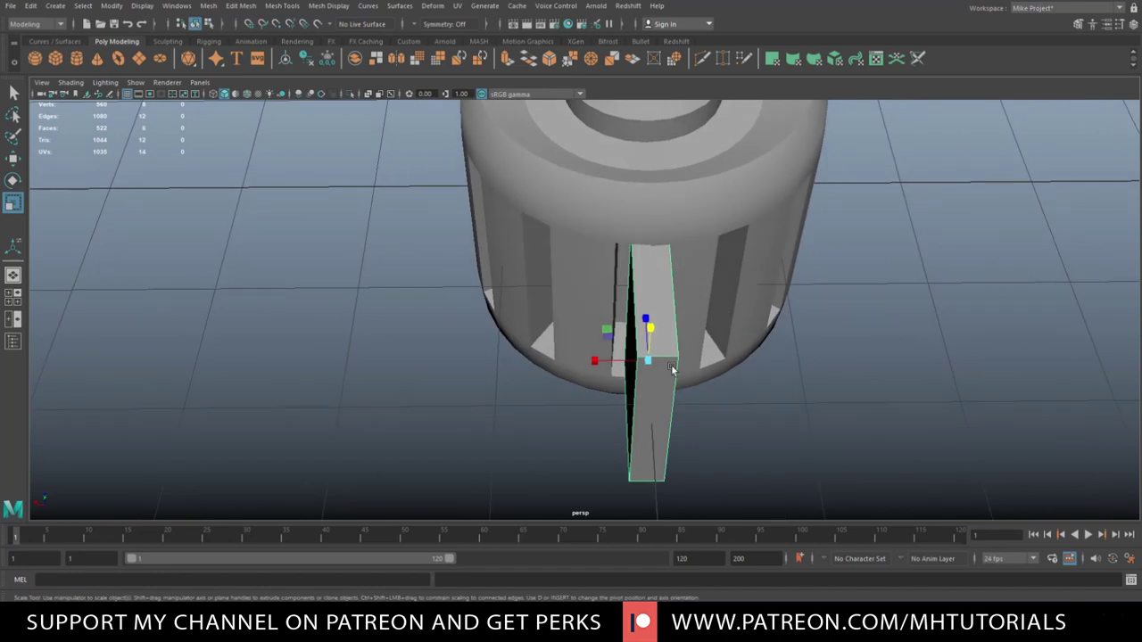
key("w")
left_click_drag(585, 357, 667, 403)
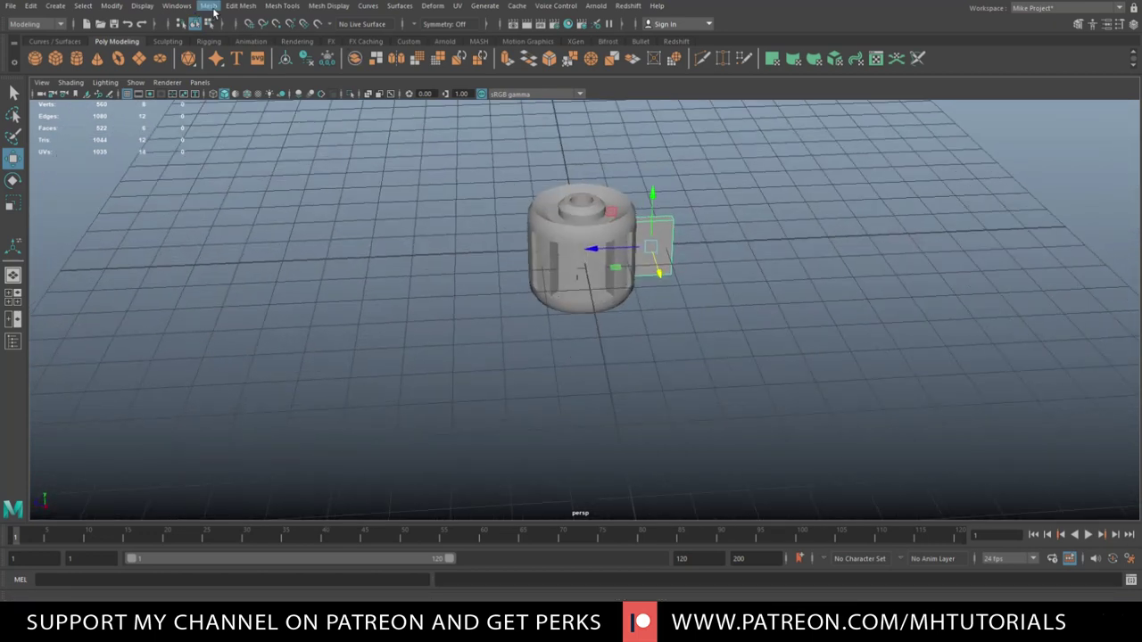
- Bring the hidden ring back with Display > Show > All
left_click(142, 5)
mouse_move(204, 81)
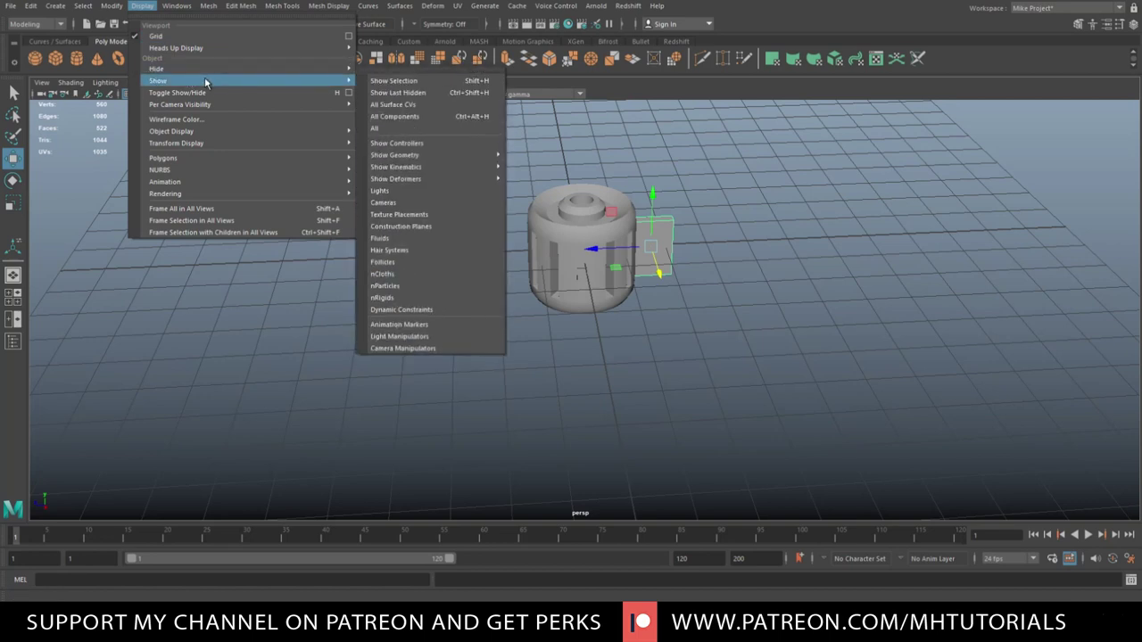
left_click(379, 128)
scroll(666, 262, "down", 2)
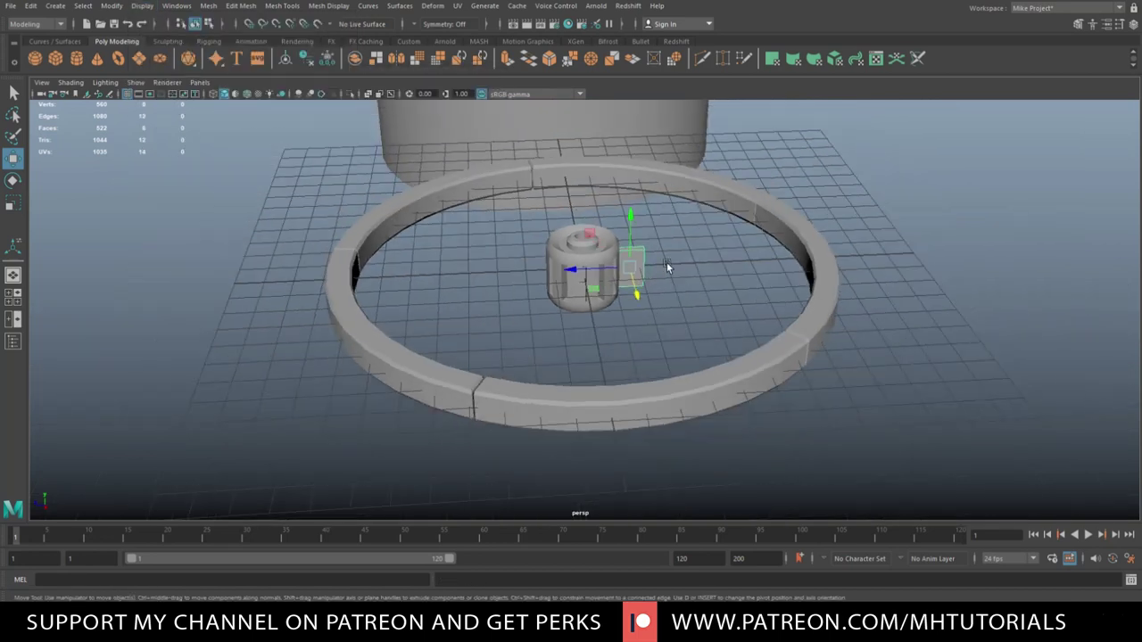
left_click_drag(666, 262, 572, 346, "alt")
scroll(624, 357, "up", 4)
- Extrude the plate's outer end face out to reach the ring
right_click_drag(496, 280, 442, 280, "shift")
left_click_drag(481, 239, 525, 357)
key("ctrl+e")
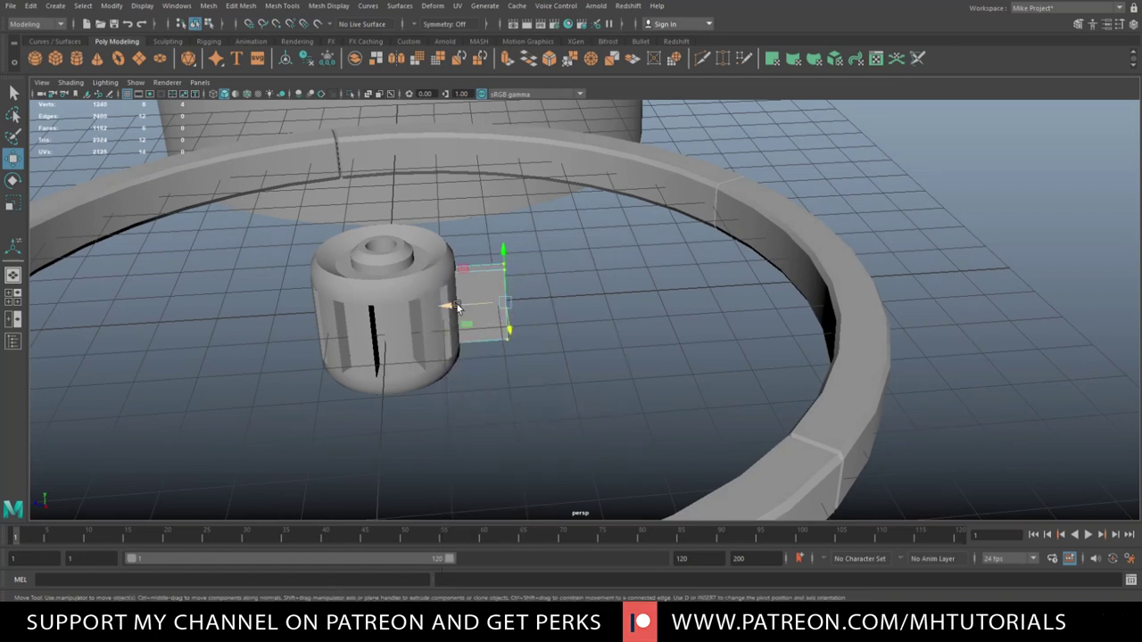
left_click_drag(457, 308, 770, 317)
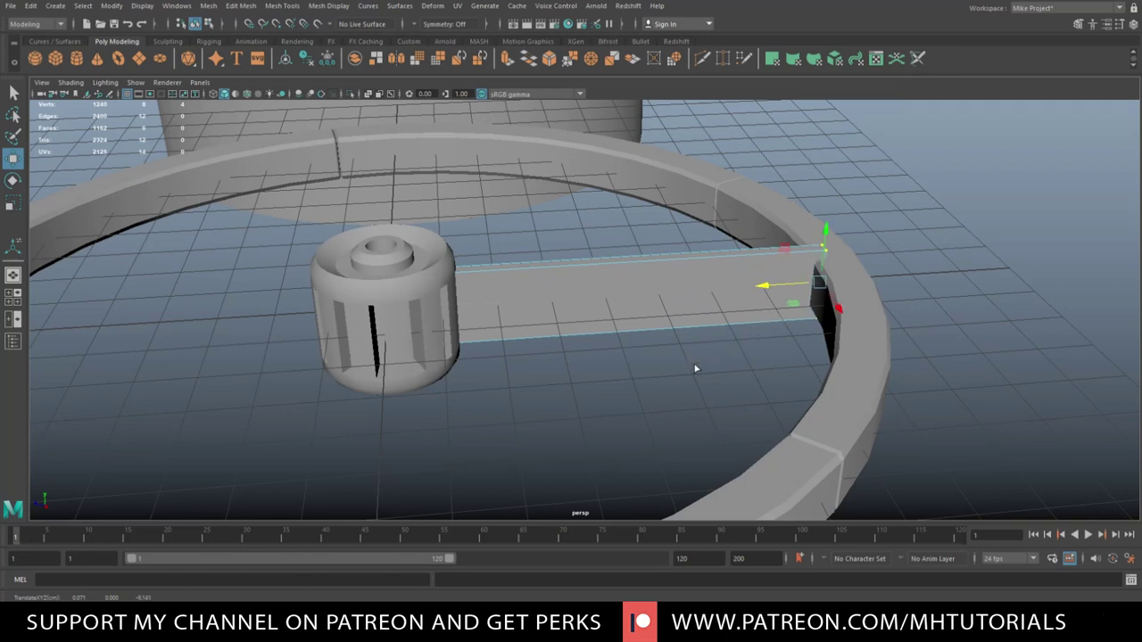
key("ctrl+shift+e")
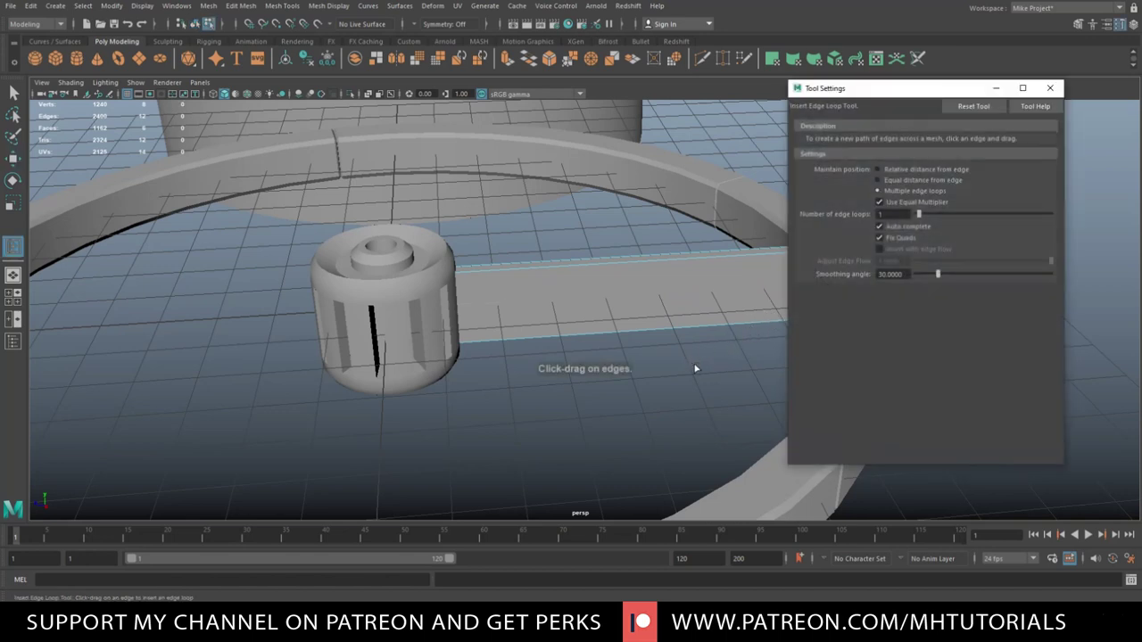
- Set the edge loop count and cut loops across the spoke plate
double_click(895, 214)
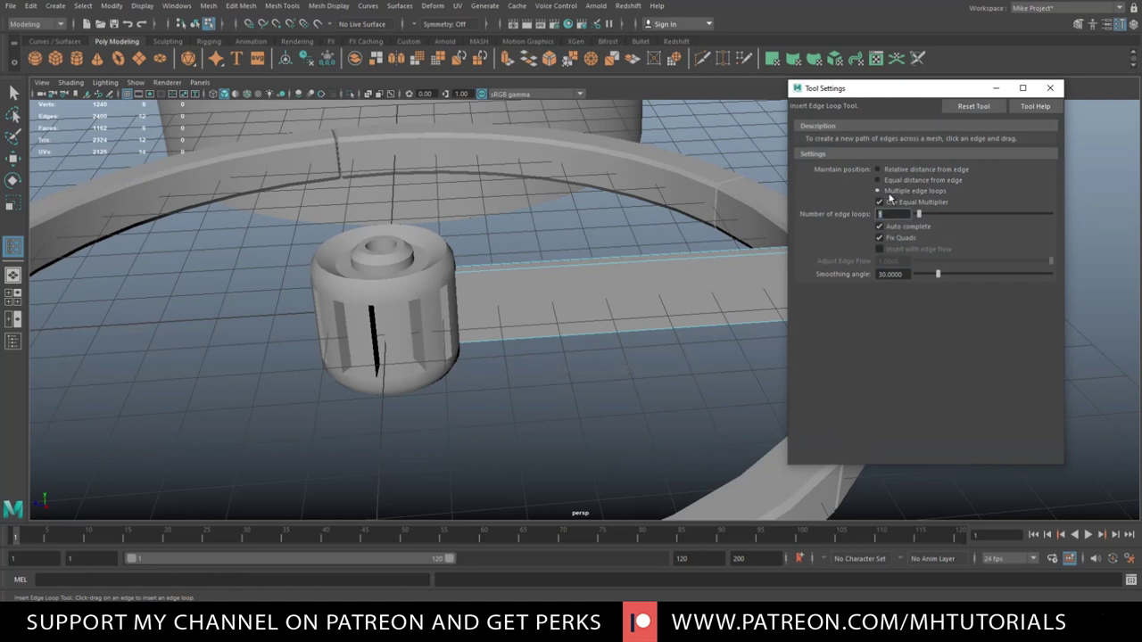
left_click_drag(663, 264, 634, 271)
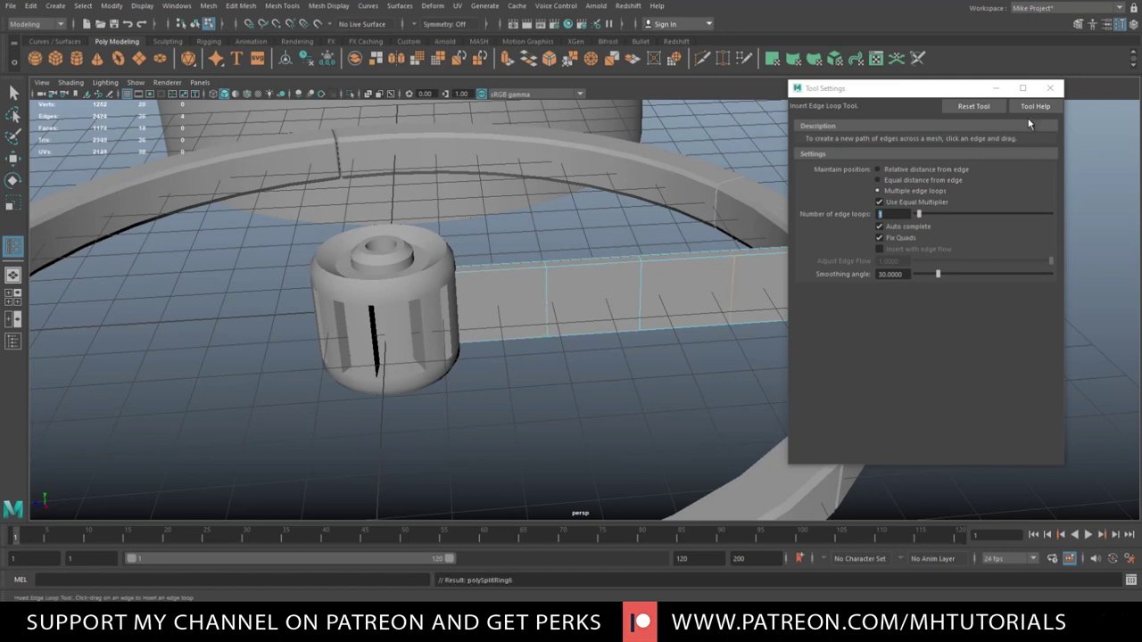
left_click_drag(1003, 83, 932, 106)
left_click(979, 110)
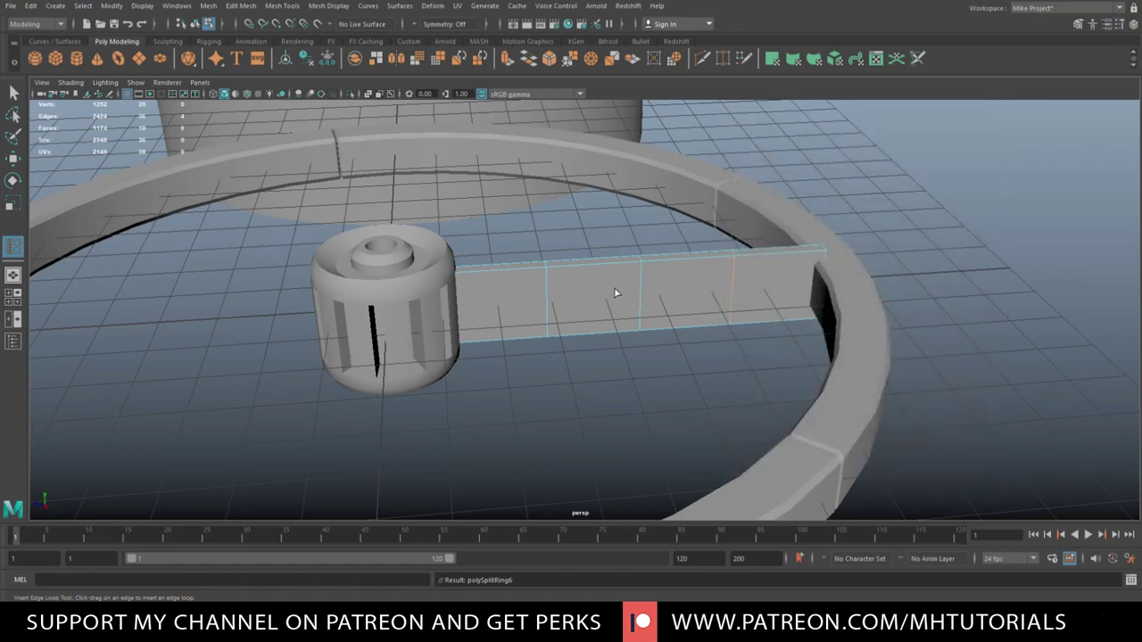
right_click_drag(616, 293, 616, 319, "alt")
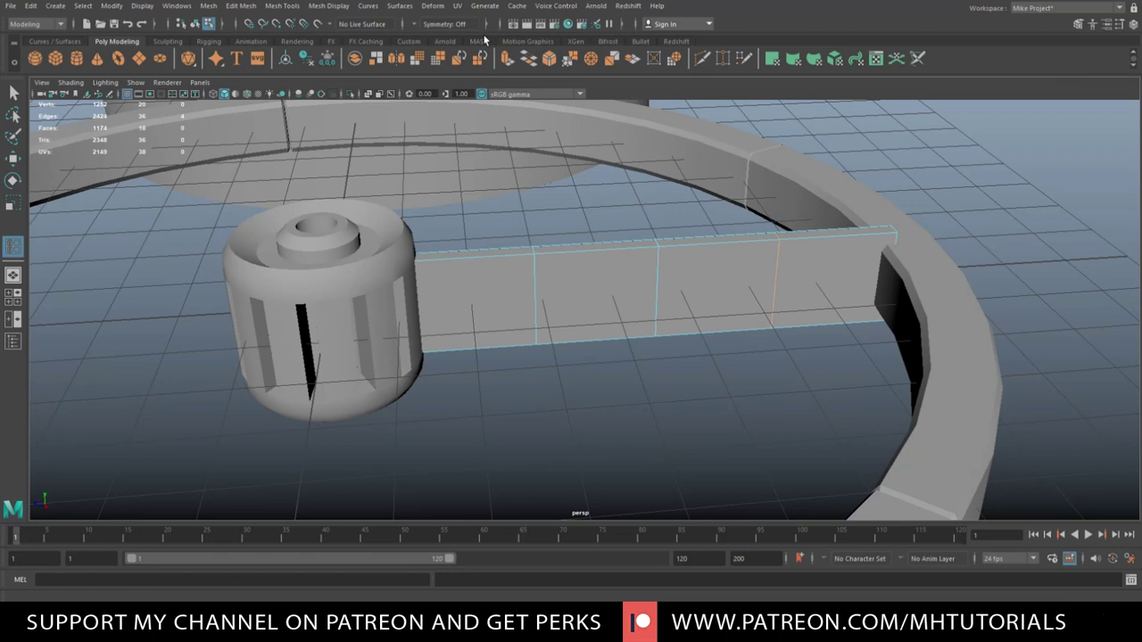
- Add another edge loop through the plate, then switch to vertex selection
key("ctrl+shift+t")
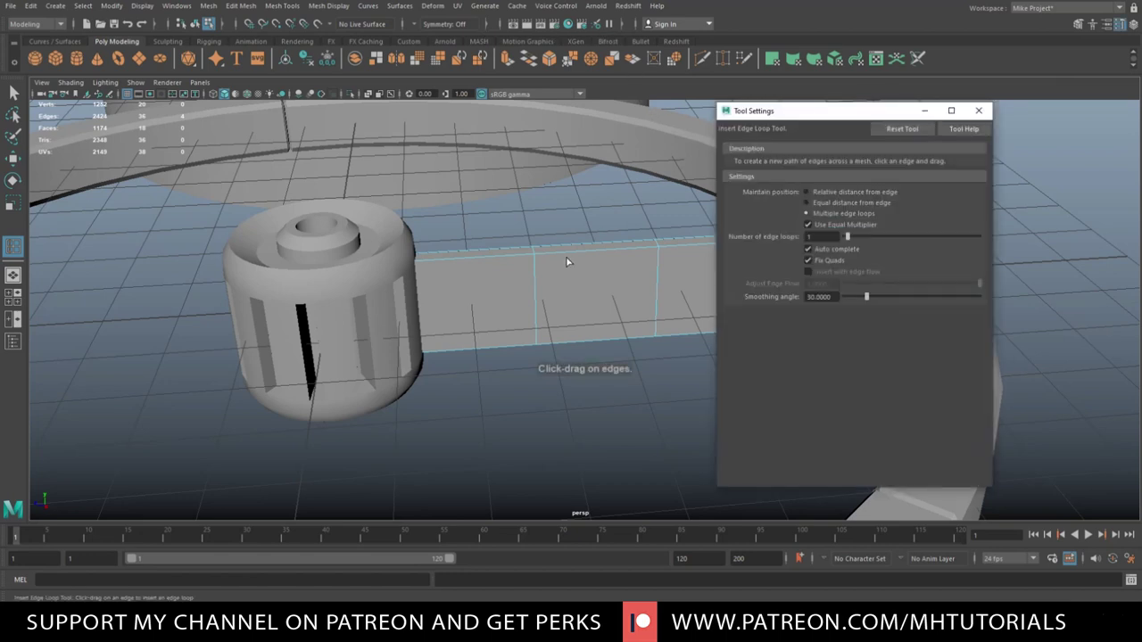
left_click_drag(533, 300, 539, 329)
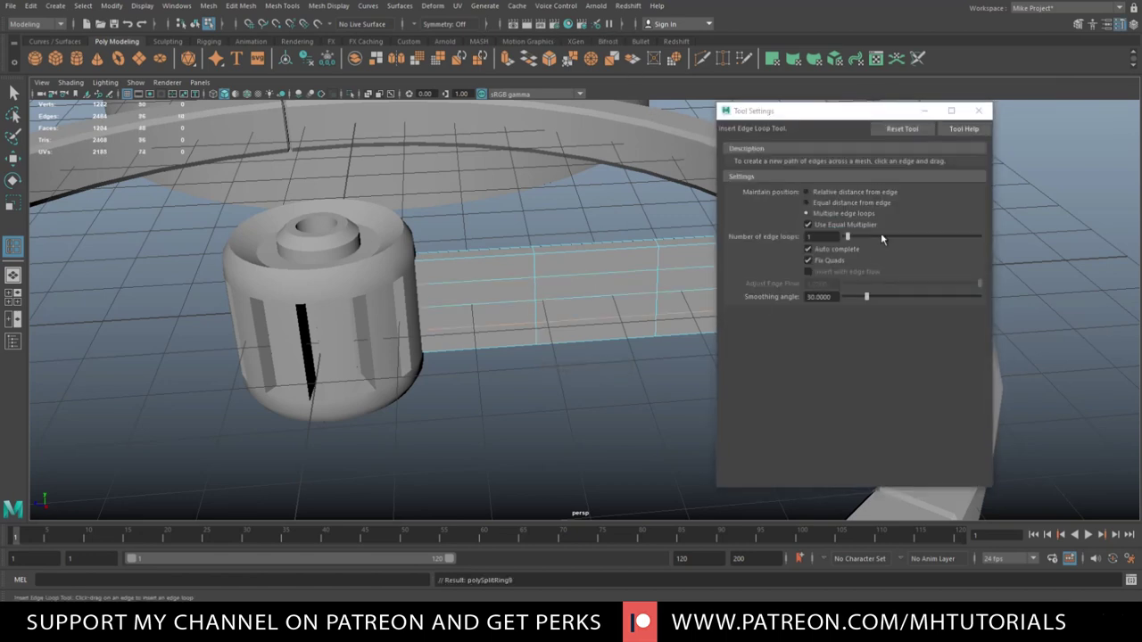
left_click(978, 110)
scroll(601, 286, "up", 3)
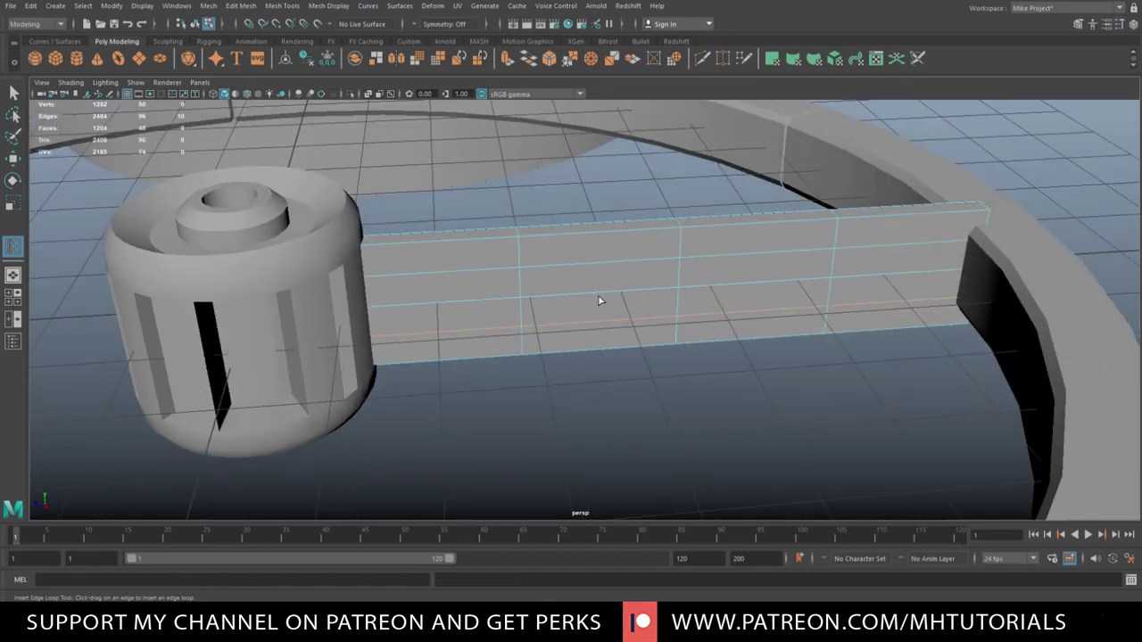
mouse_move(518, 358)
left_mouse_down("alt")
mouse_move(440, 352)
mouse_move(508, 345)
left_mouse_up("alt")
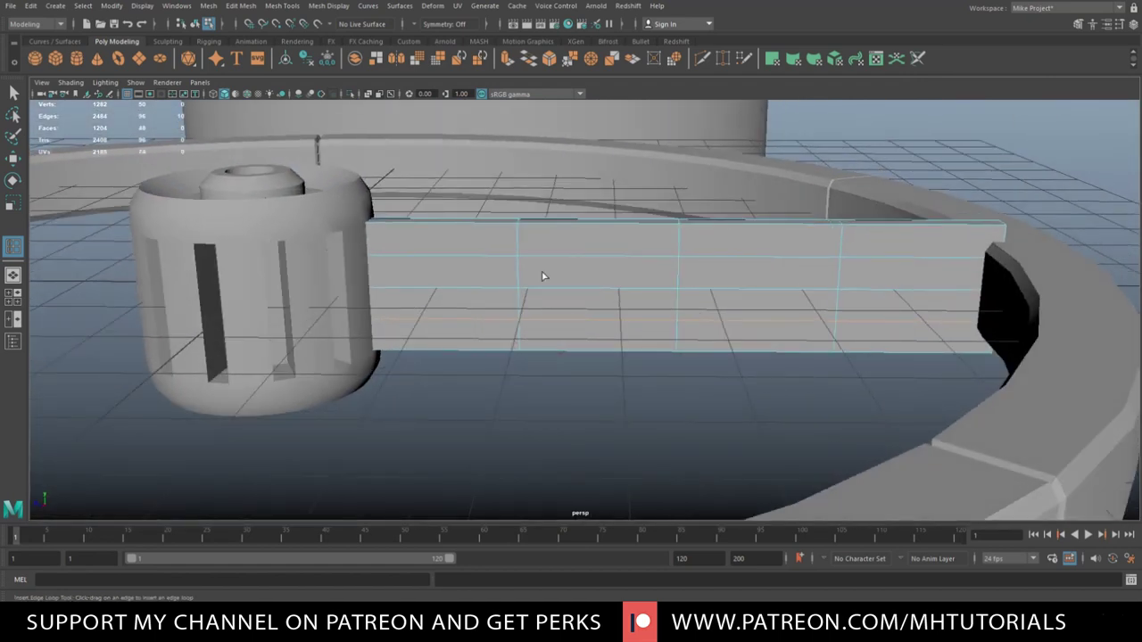
right_click_drag(522, 254, 473, 258)
right_click(571, 282)
- Scale the plate's vertex columns: hub side slightly taller, middle columns squashed, ring end to about 0.4 height
right_click_drag(572, 282, 514, 282)
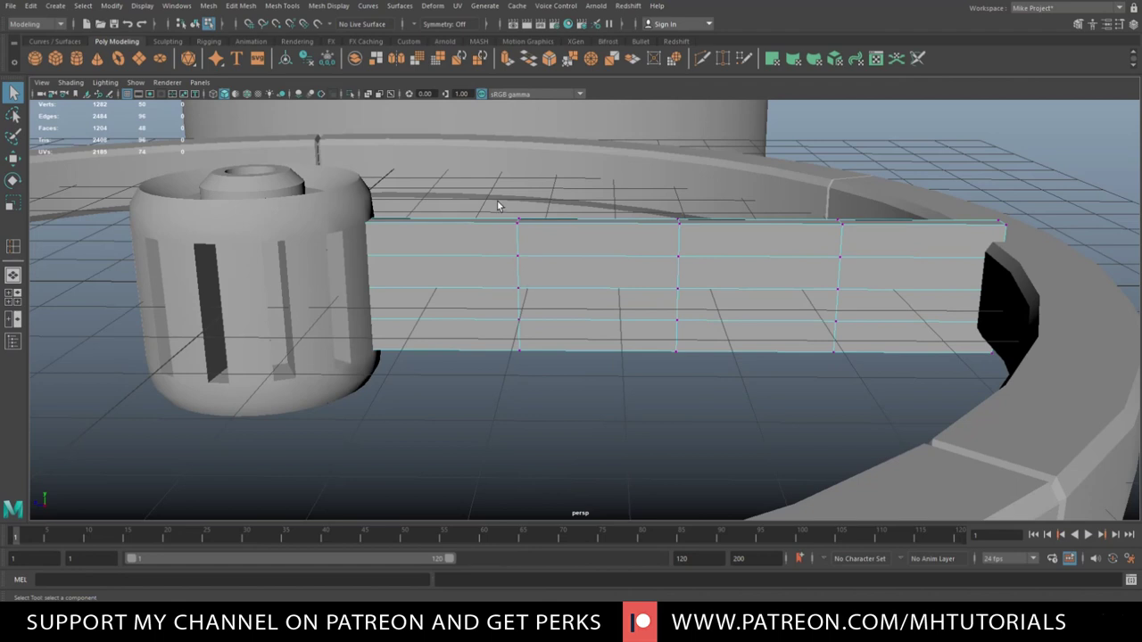
left_click_drag(498, 206, 558, 426)
key("r")
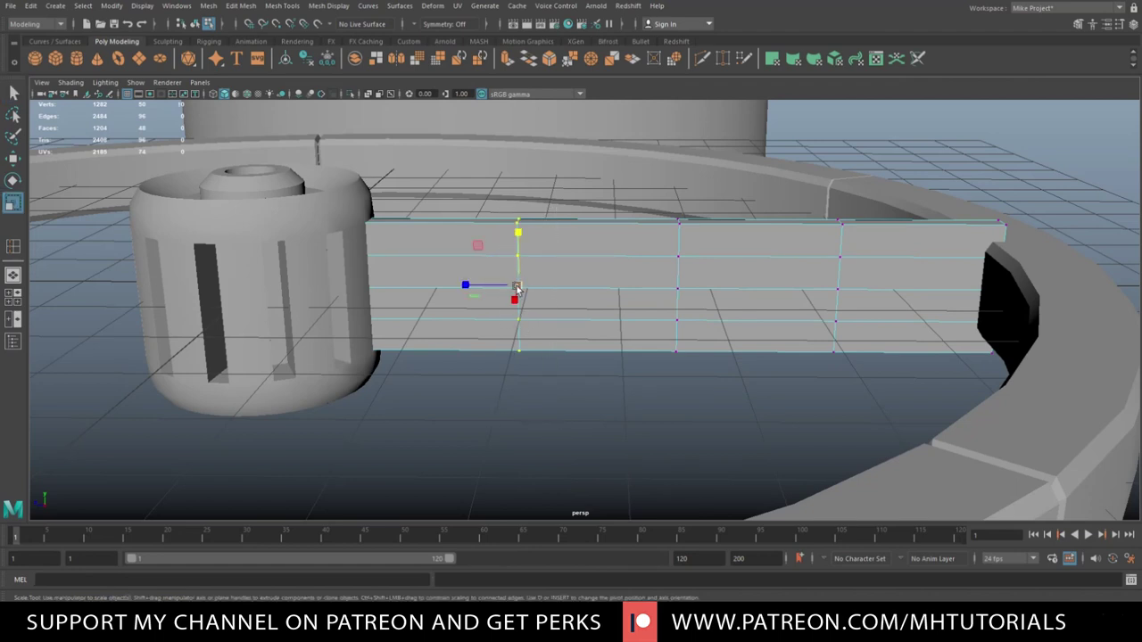
left_click_drag(518, 230, 521, 234)
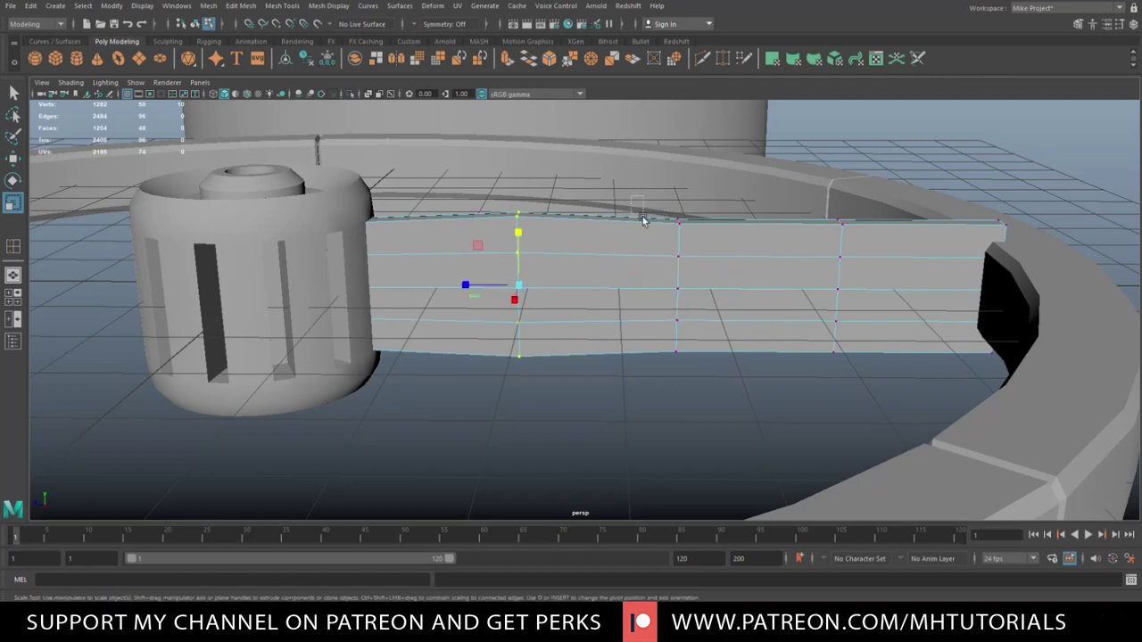
left_click_drag(632, 192, 713, 441)
left_click_drag(680, 241, 689, 248)
left_click_drag(815, 208, 866, 416)
left_click_drag(840, 236, 838, 252)
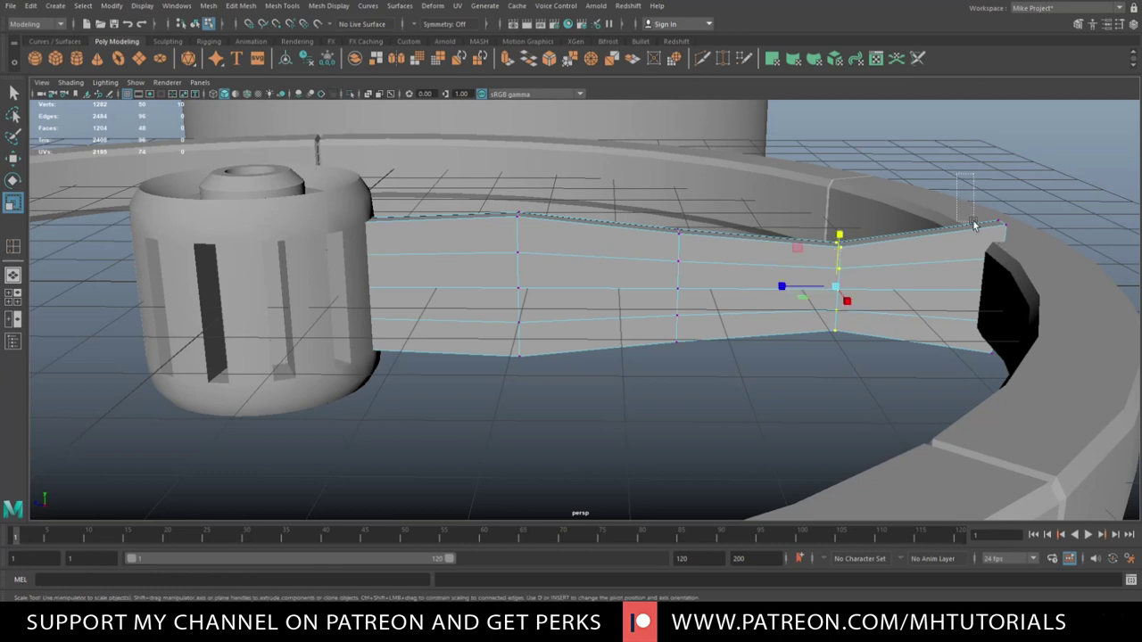
left_click_drag(972, 223, 1035, 452)
left_click_drag(1000, 235, 1006, 278)
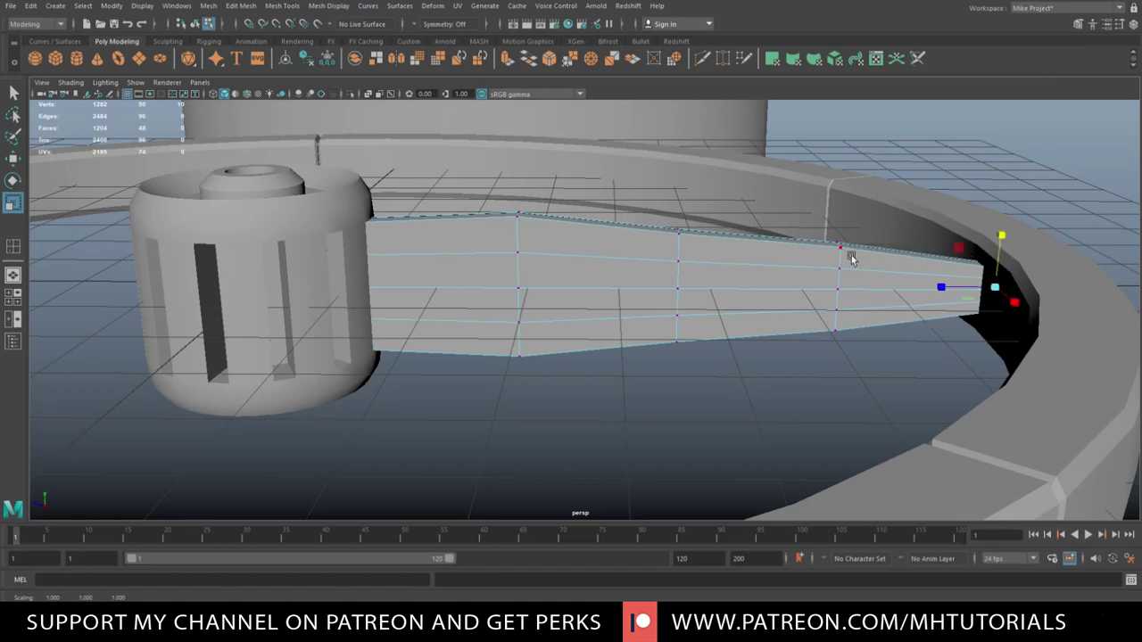
- Refine the taper by shrinking the second and third columns further and adjusting the hub-side column
left_click_drag(796, 202, 888, 434)
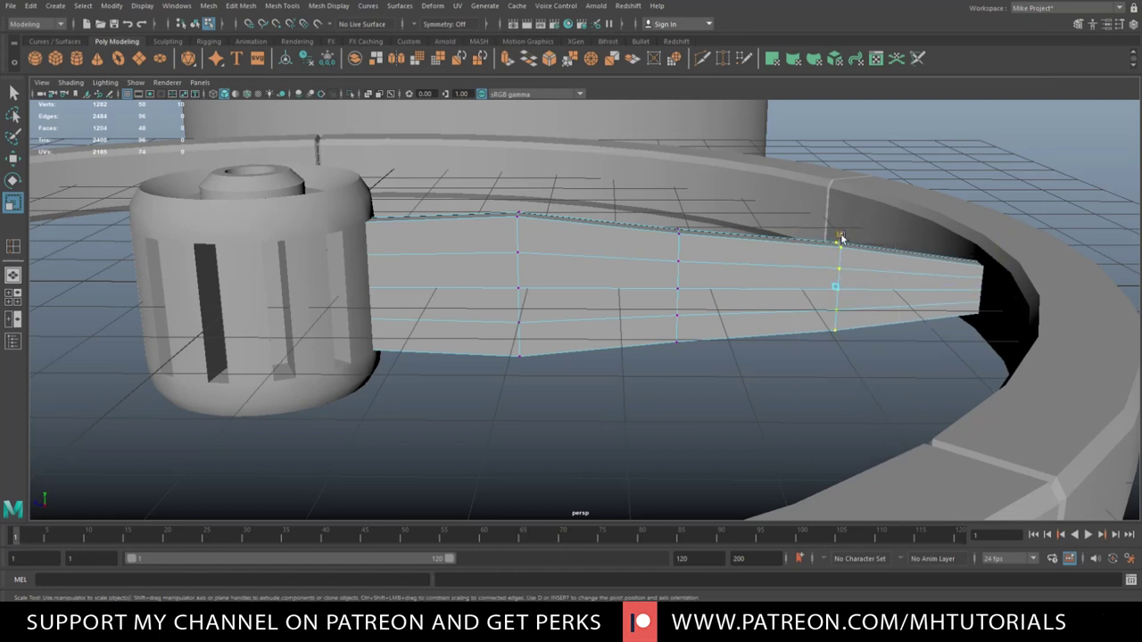
left_click_drag(841, 239, 840, 244)
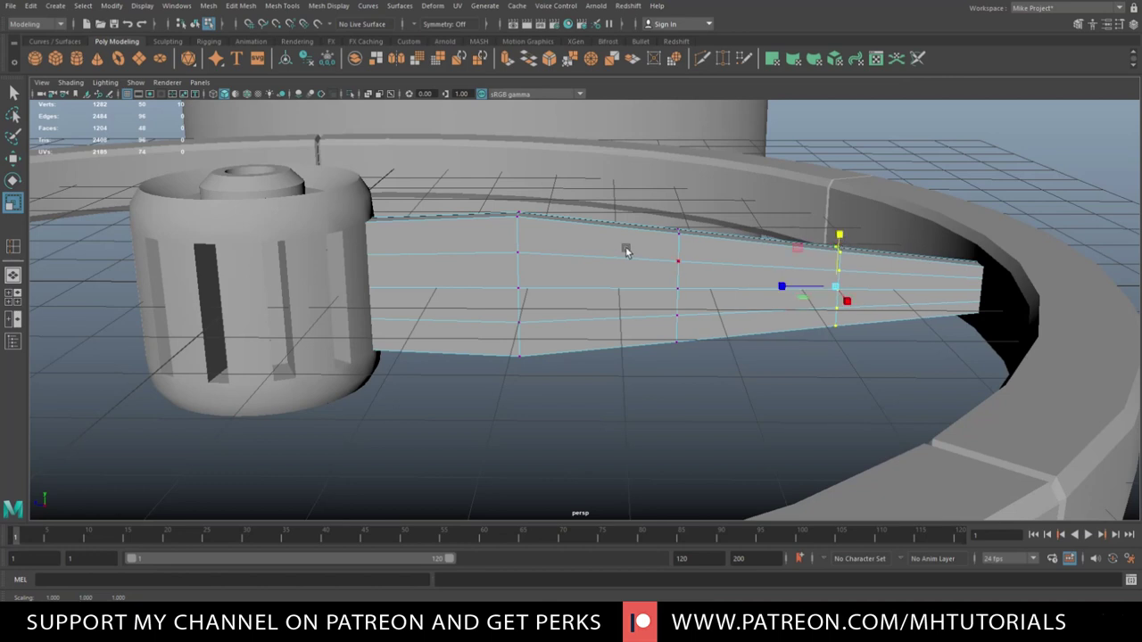
left_click_drag(657, 202, 711, 482)
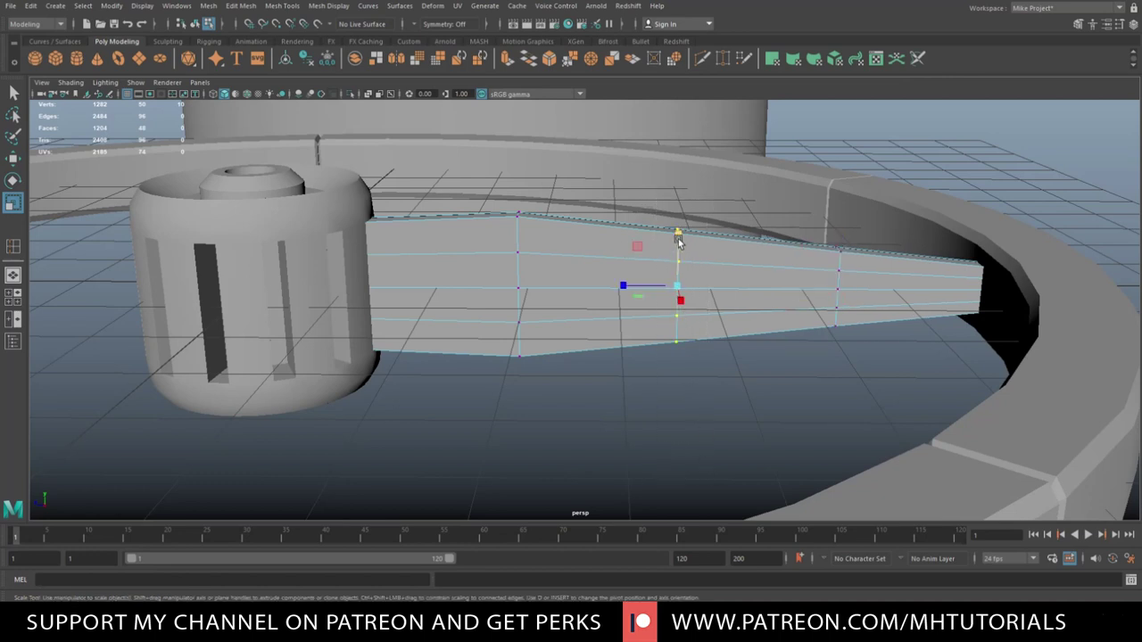
left_click_drag(678, 235, 679, 249)
left_click_drag(803, 205, 852, 457)
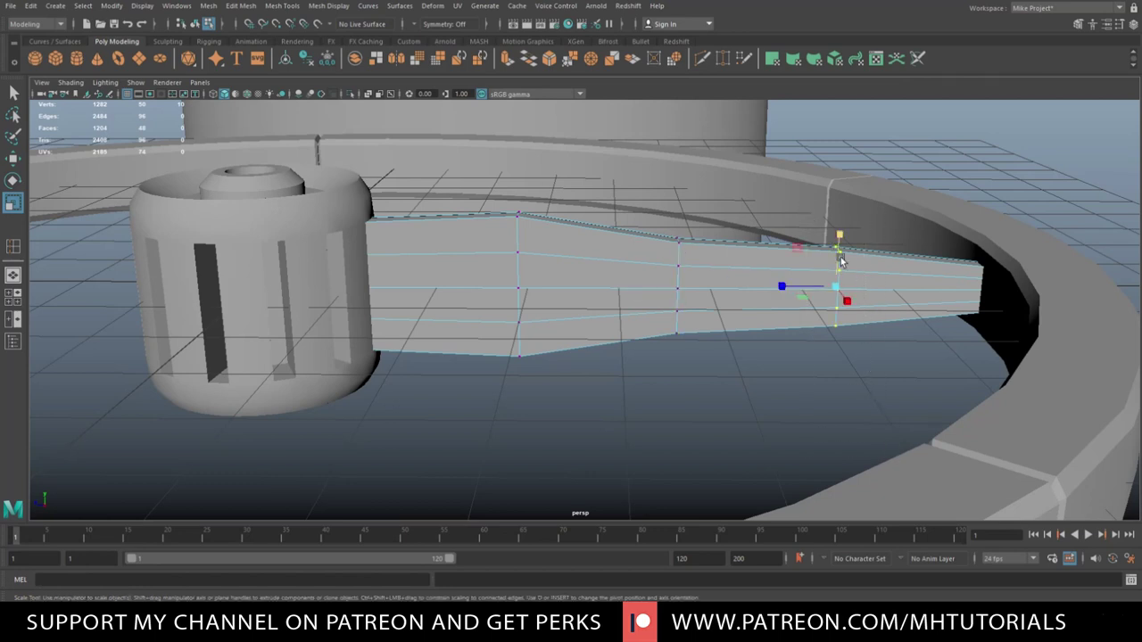
left_click_drag(839, 239, 839, 247)
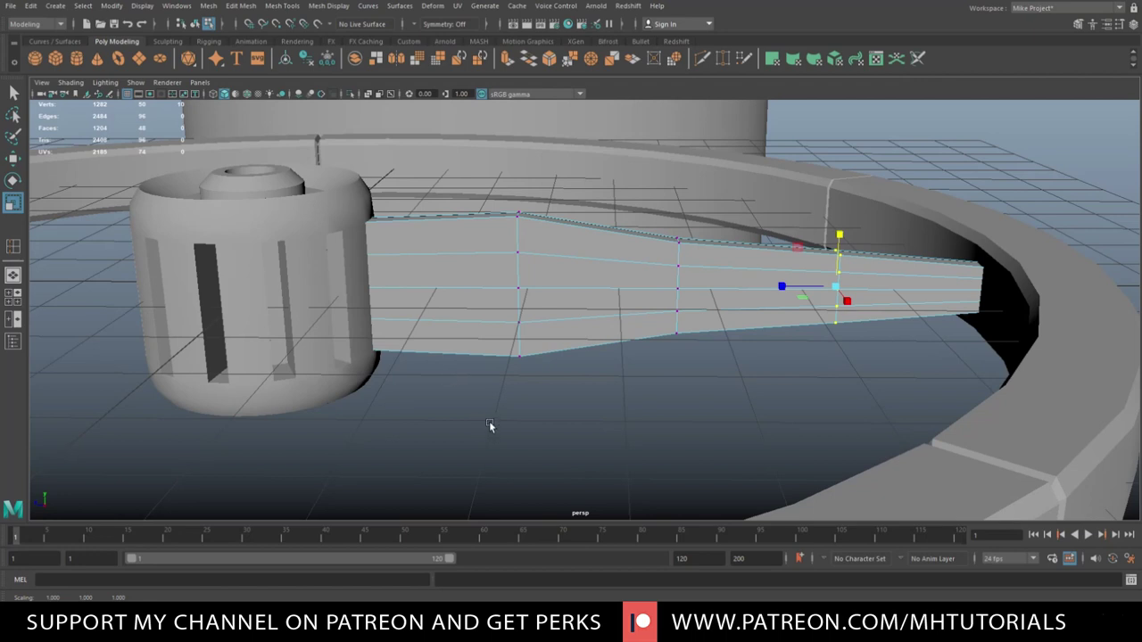
mouse_move(489, 425)
left_mouse_down("alt")
mouse_move(420, 420)
mouse_move(472, 434)
mouse_move(491, 425)
left_mouse_up("alt")
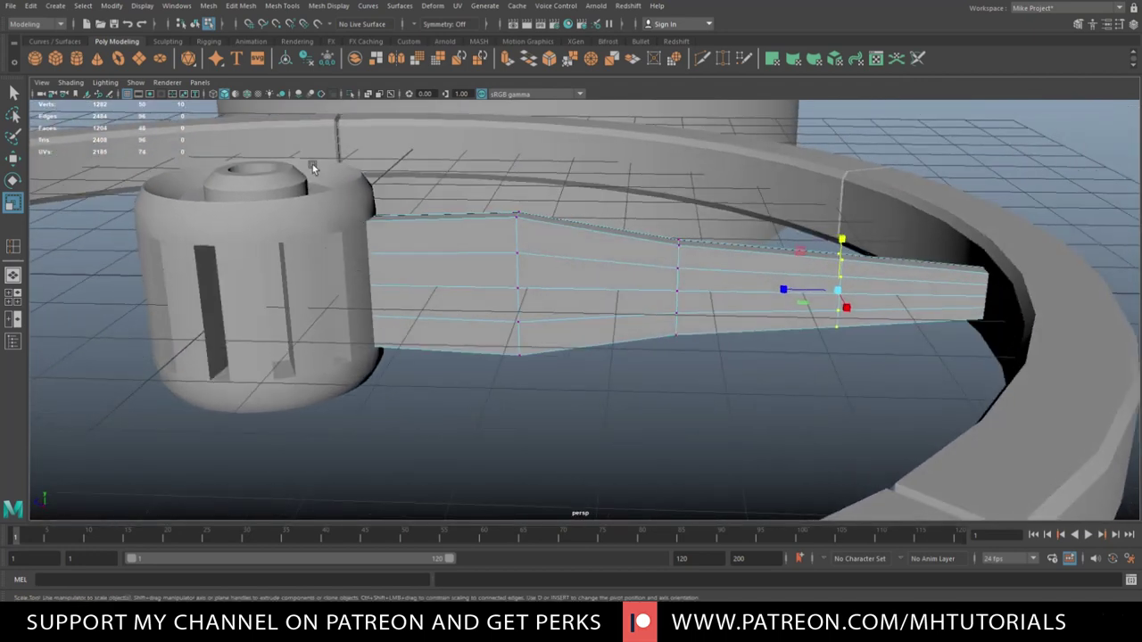
left_click_drag(328, 177, 437, 493)
left_click_drag(360, 229, 359, 237)
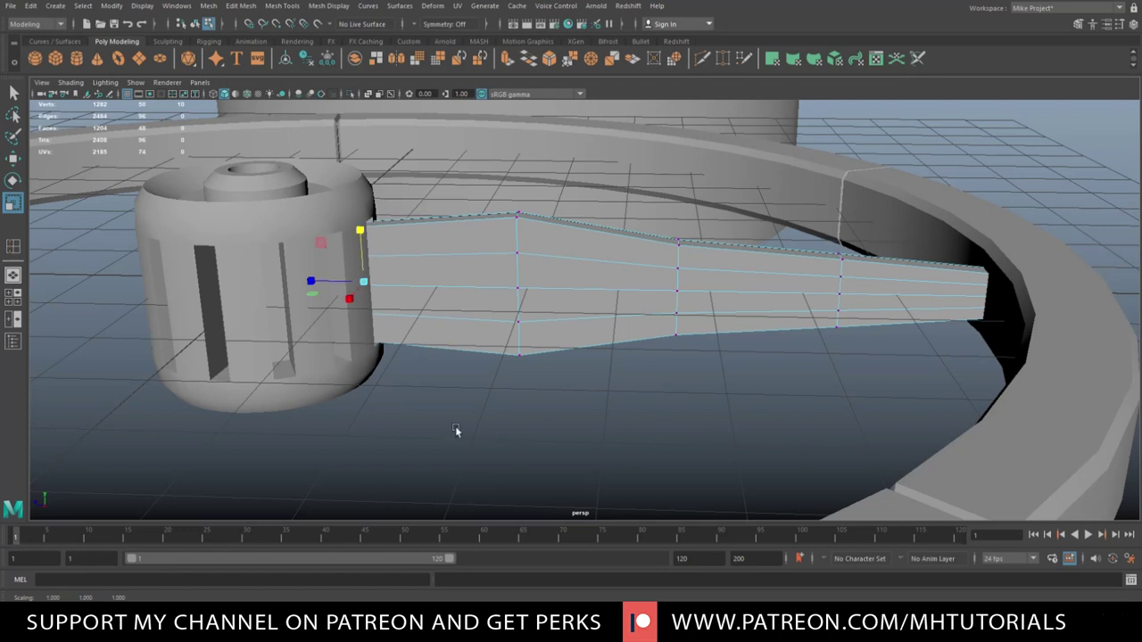
left_click_drag(530, 428, 502, 274, "alt")
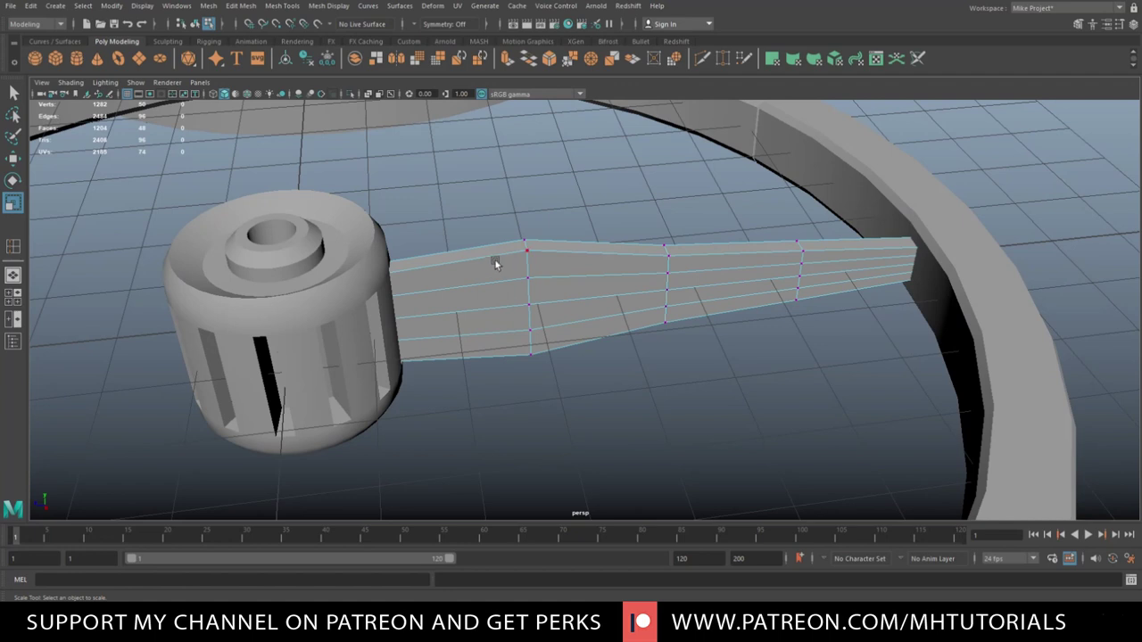
- Bevel the spoke plate's long edge loops at fraction 0.5 with one segment
right_click(496, 263)
left_click(490, 230)
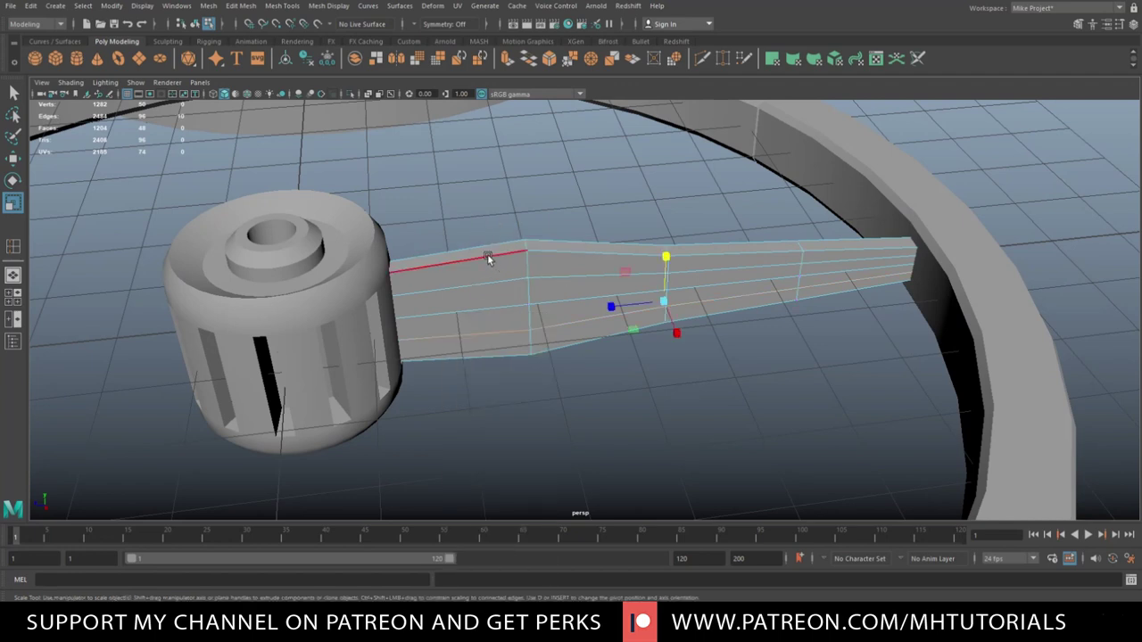
key("q")
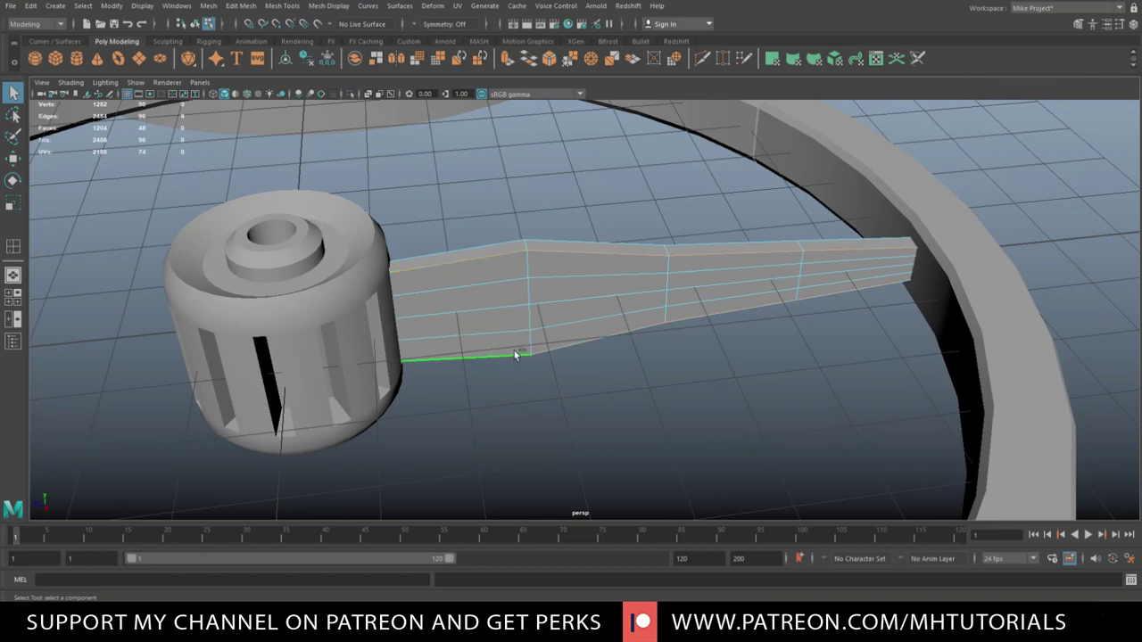
double_click(471, 355)
left_click_drag(471, 355, 580, 434, "alt")
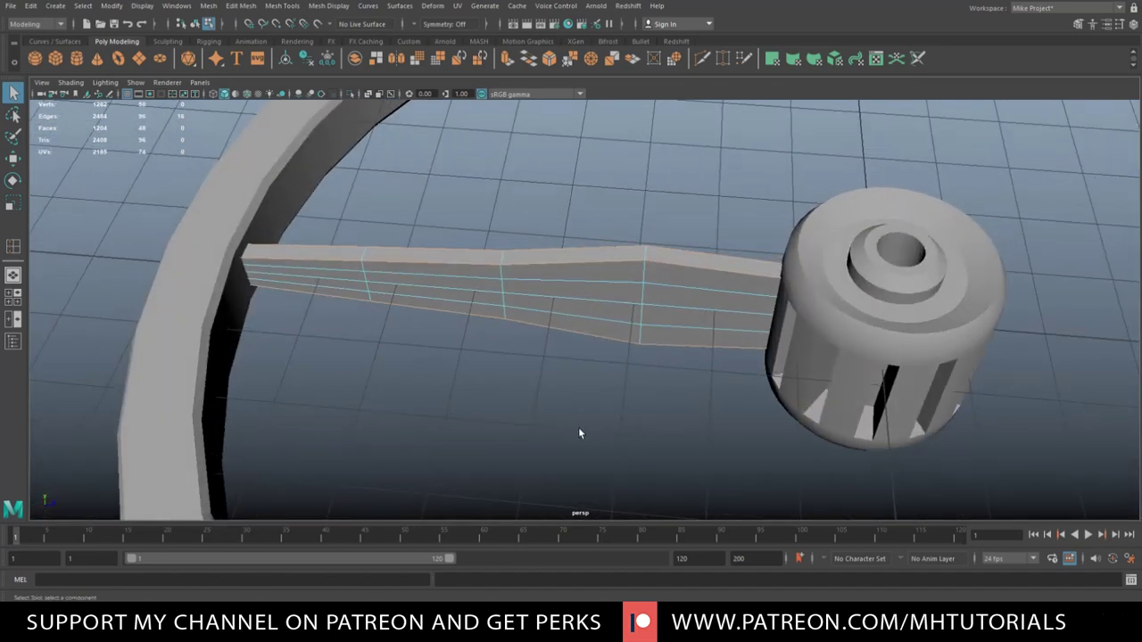
key("ctrl+b")
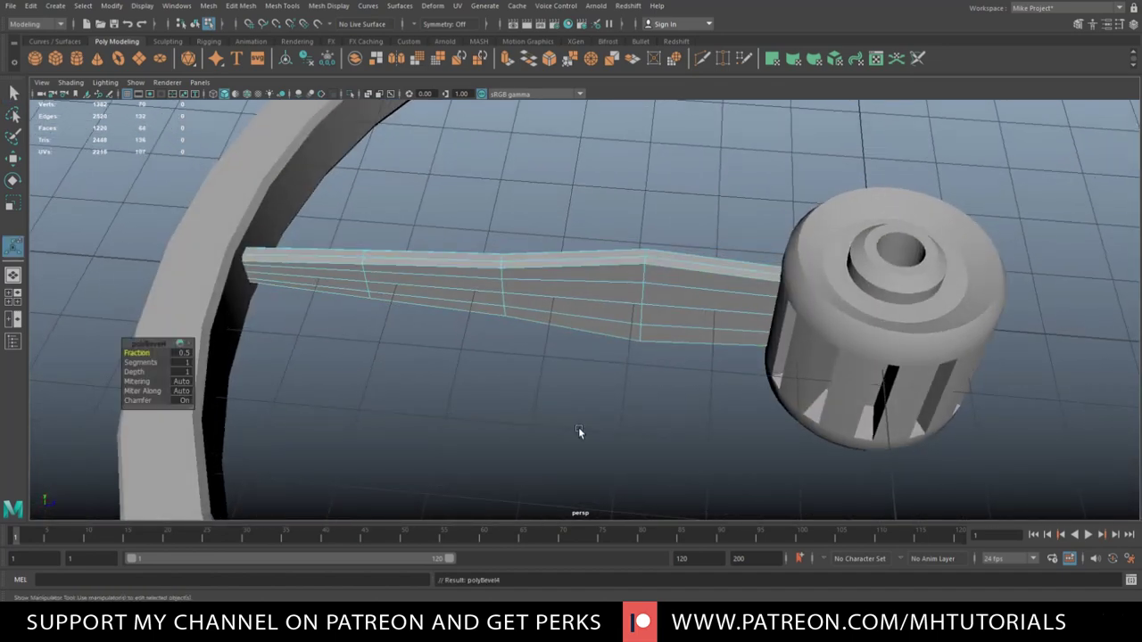
left_click(578, 427)
scroll(600, 423, "down", 3)
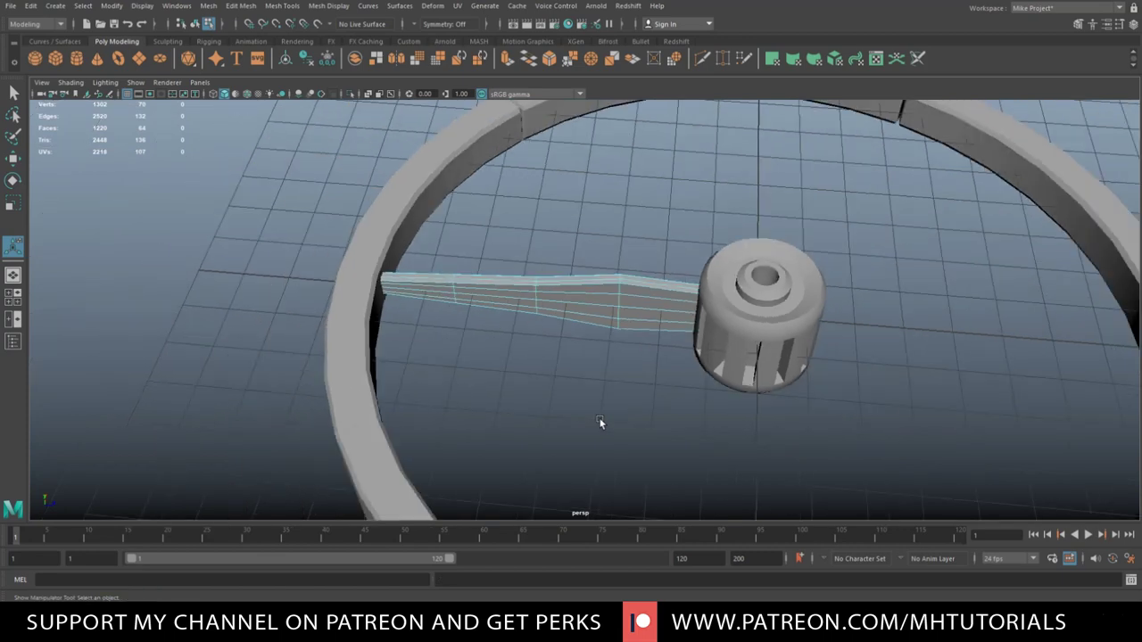
- View the ring, hub and spoke from above with the spoke plate selected in the four-view layout
left_click_drag(599, 423, 719, 430, "alt")
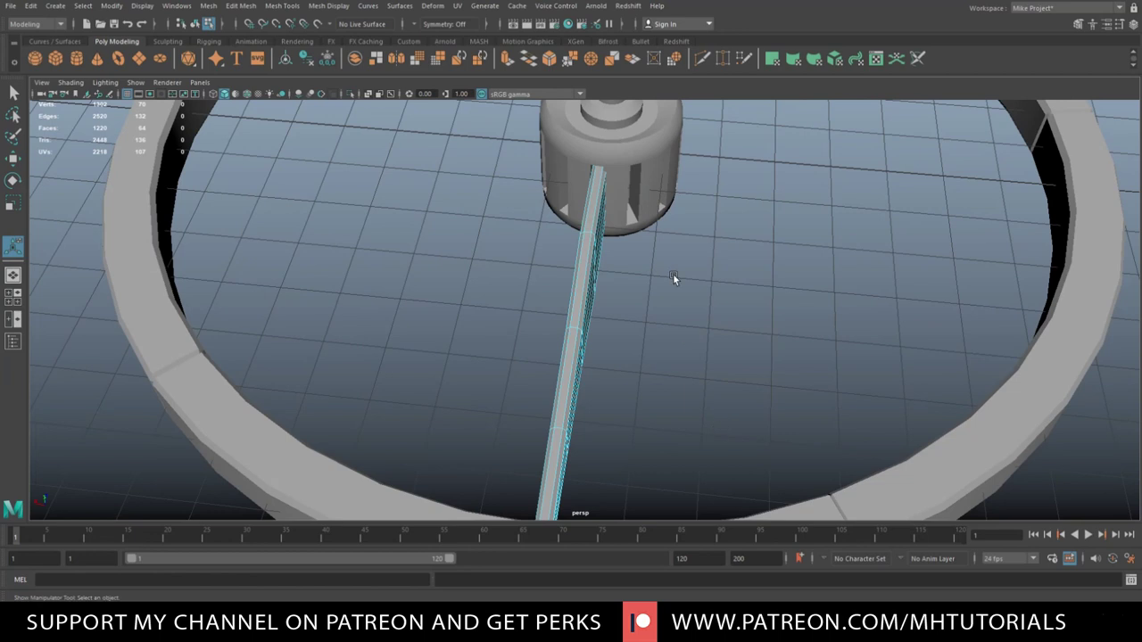
left_click(652, 147)
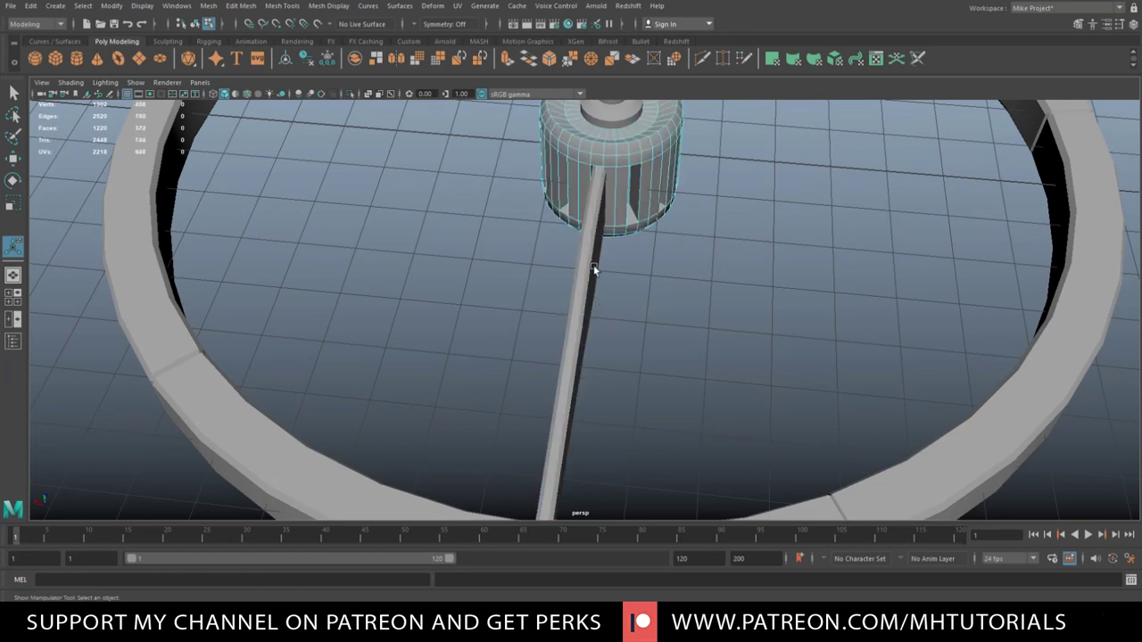
right_click_drag(594, 269, 612, 261)
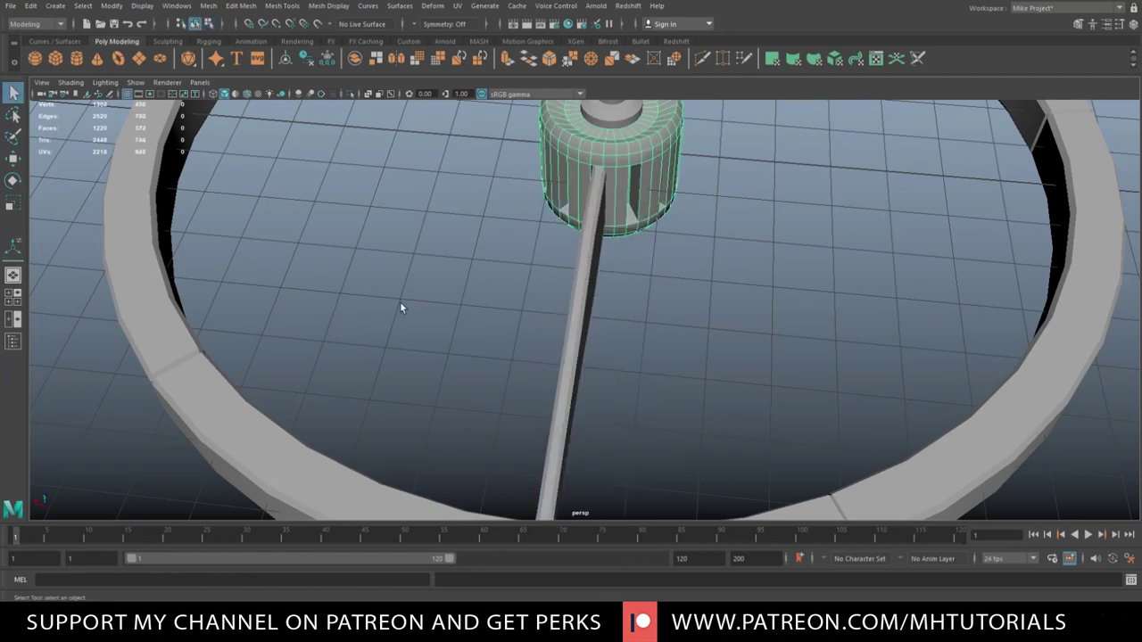
left_click(572, 336)
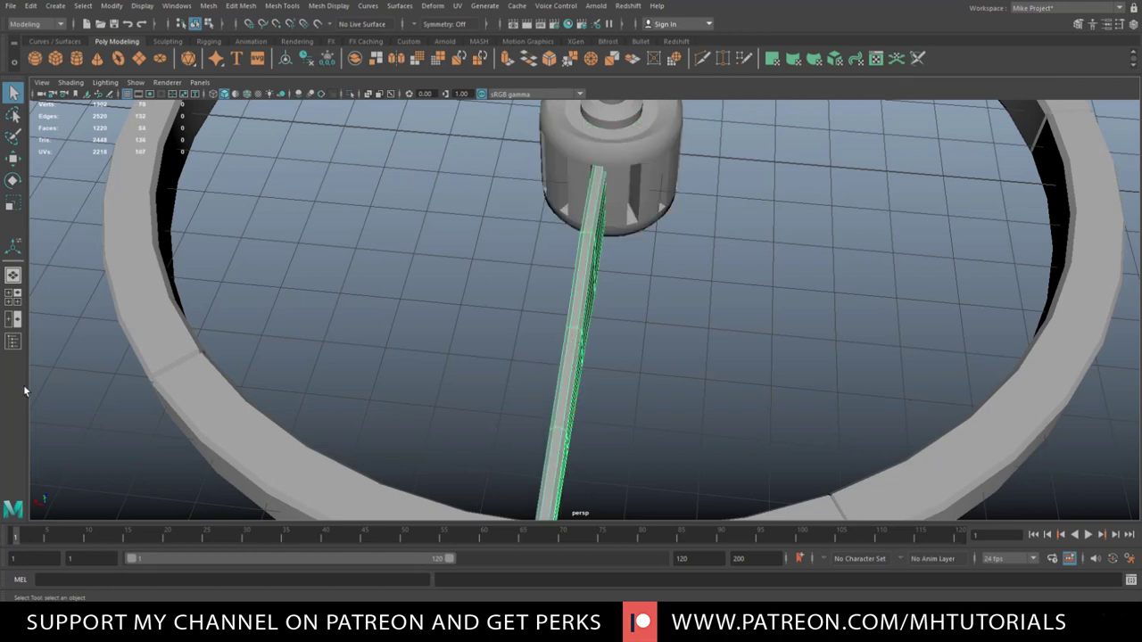
left_click(12, 292)
- Maximize the top view in wireframe and centre it on the hub
key("space")
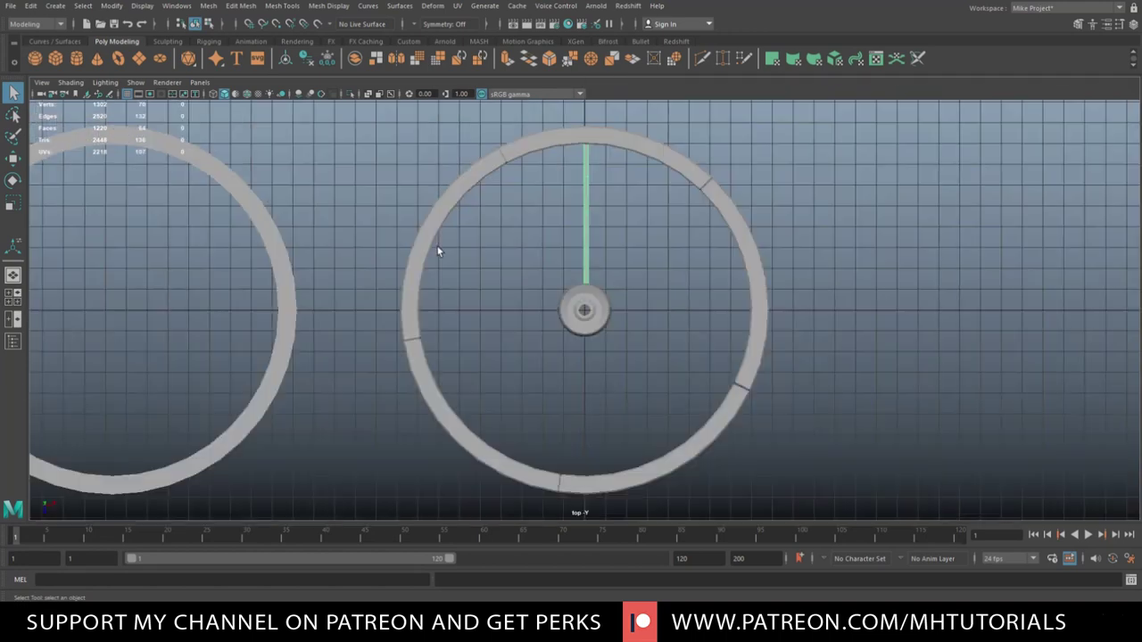
scroll(459, 298, "up", 5)
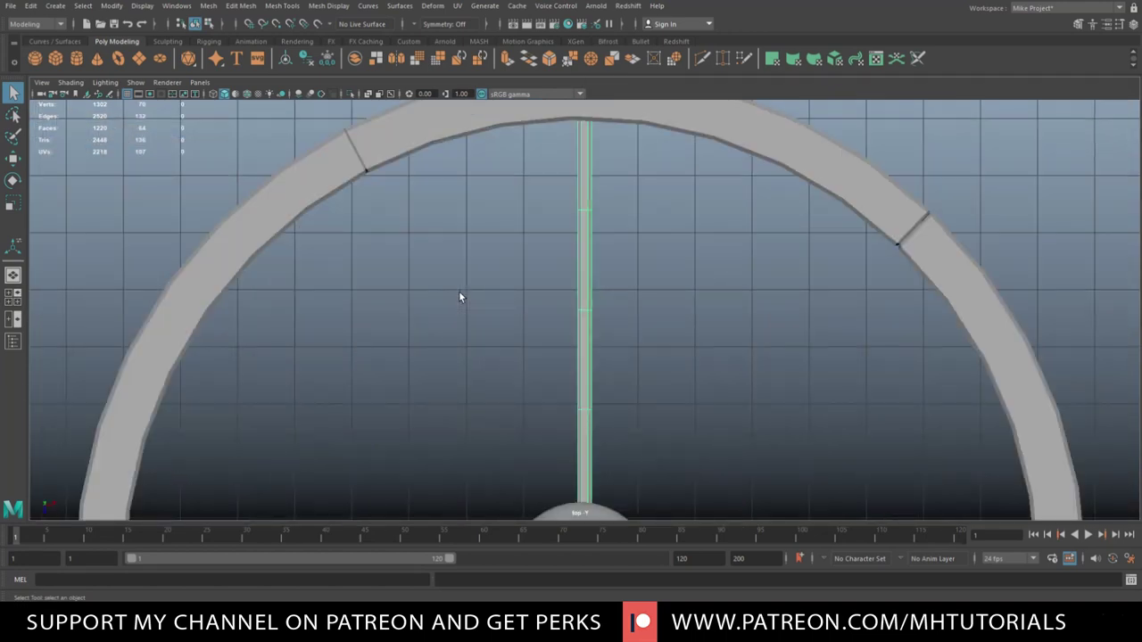
key("4")
scroll(535, 366, "down", 3)
scroll(571, 393, "up", 1)
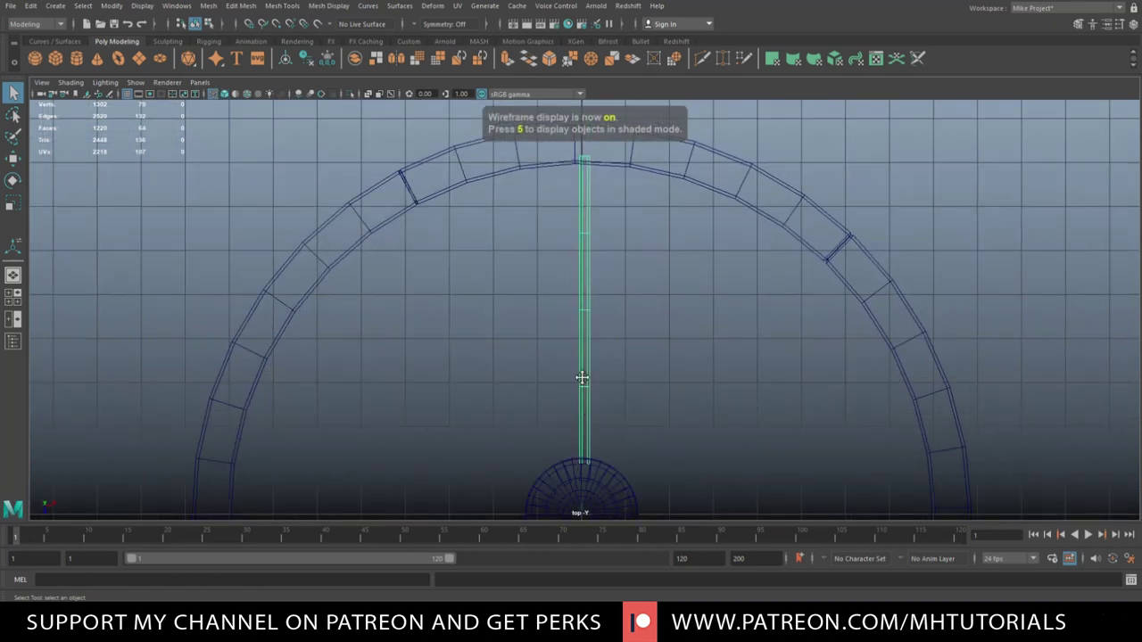
middle_click_drag(580, 377, 584, 250, "alt")
scroll(622, 284, "up", 2)
scroll(624, 285, "up", 2)
middle_click_drag(655, 229, 613, 362, "alt")
scroll(613, 364, "down", 2)
scroll(612, 369, "down", 2)
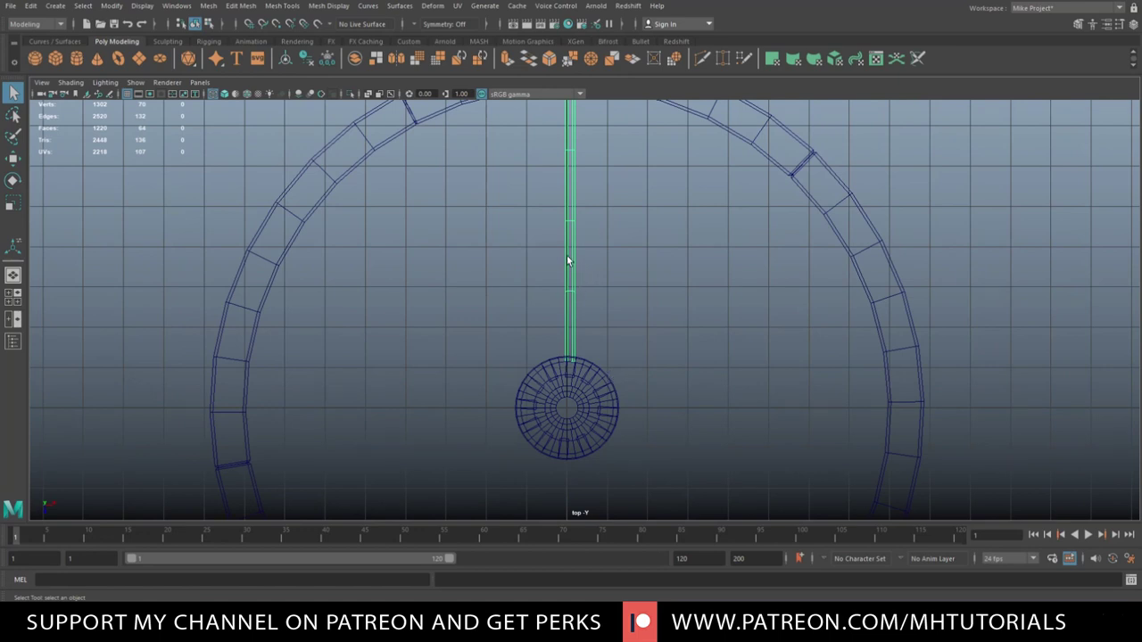
- Enter pivot editing for the spoke plate with the Move tool active
key("w")
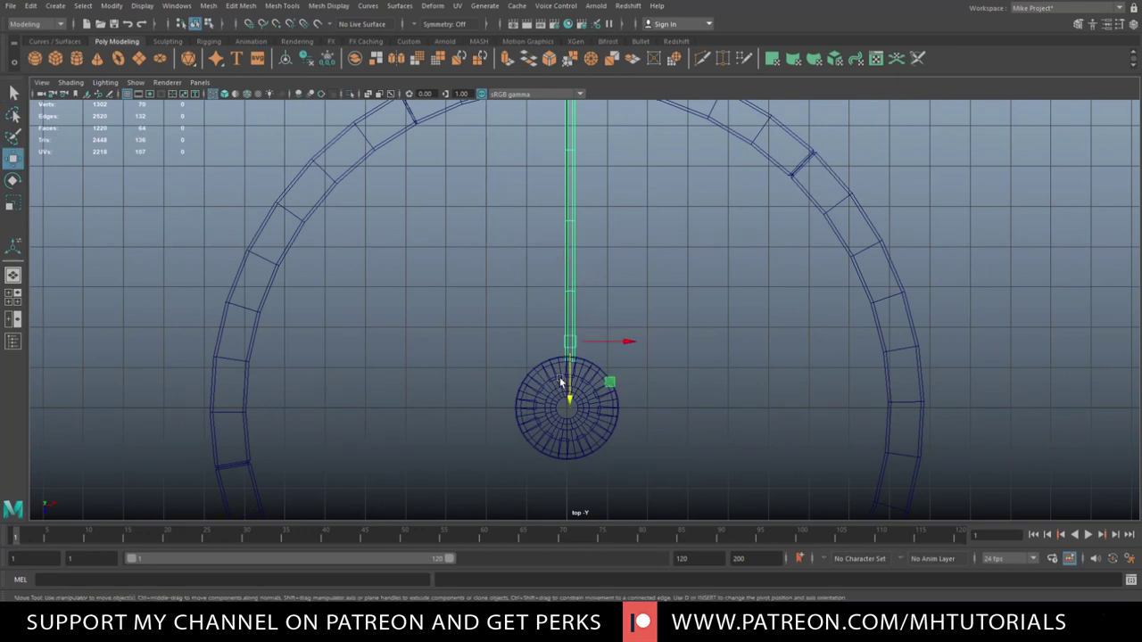
scroll(584, 391, "up", 2)
scroll(584, 392, "up", 2)
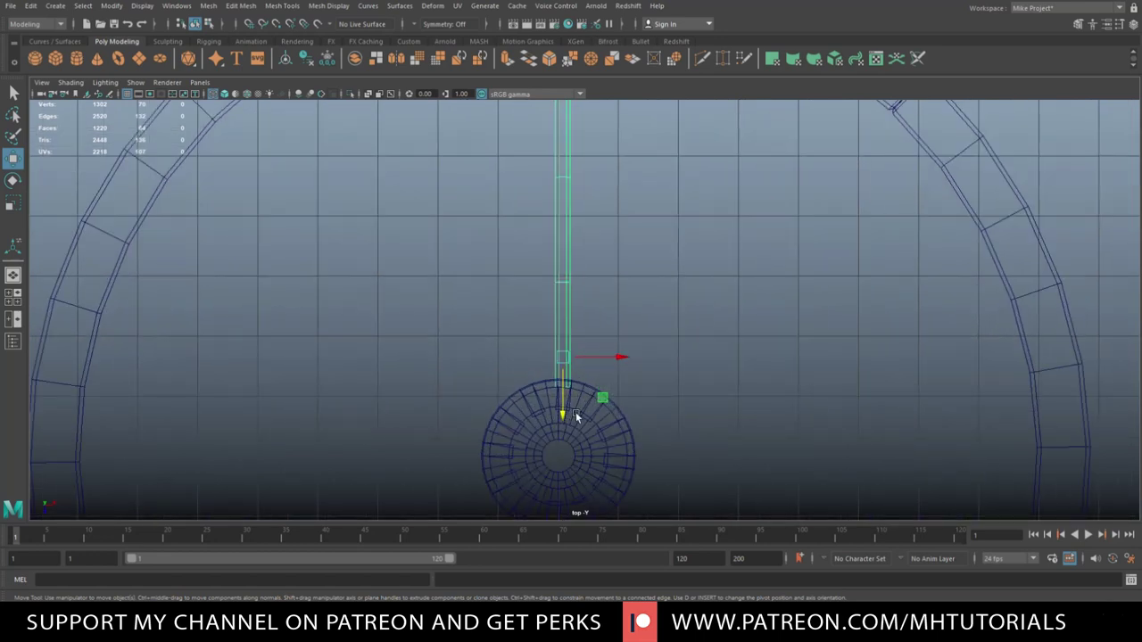
key("d")
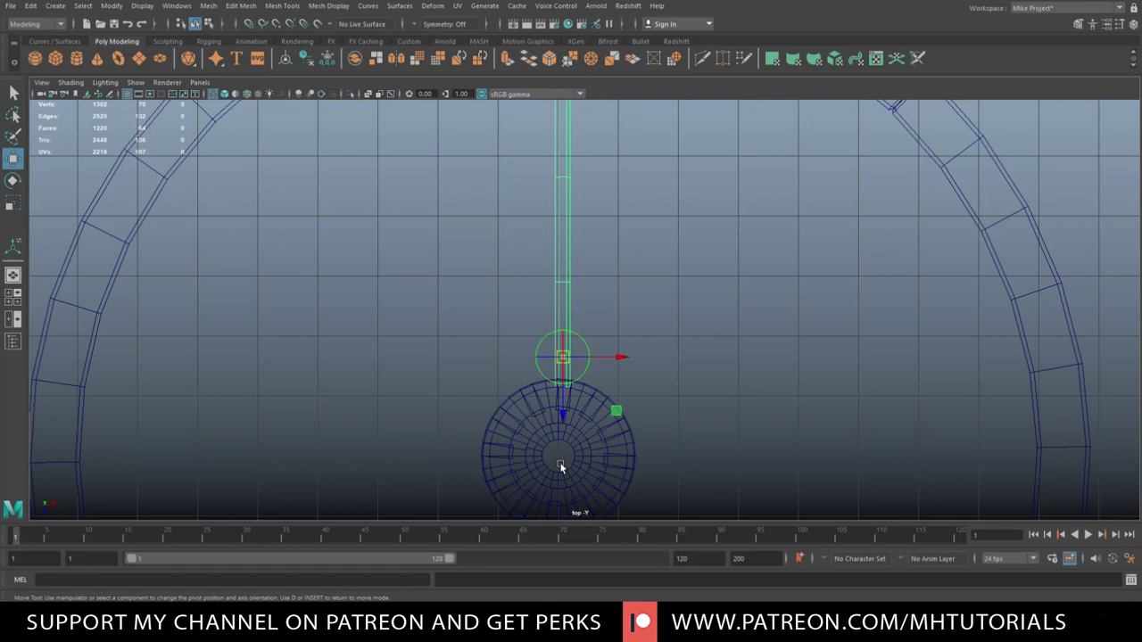
- Snap the spoke's pivot to the hub's top edge at the spoke's base
scroll(580, 490, "down", 3)
scroll(594, 479, "up", 2)
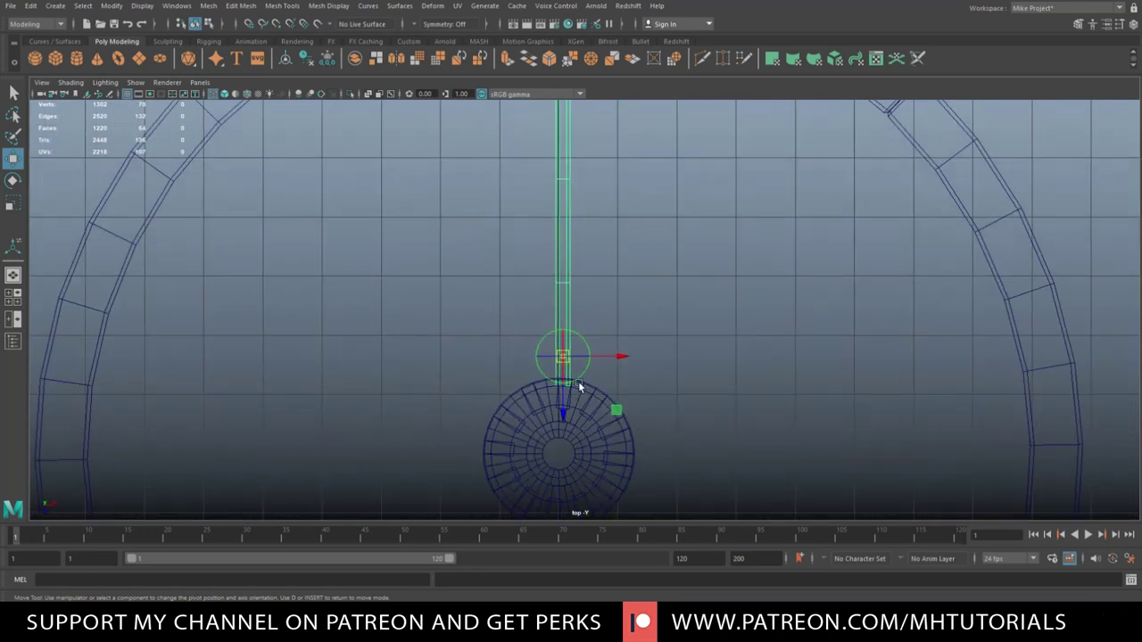
scroll(562, 490, "up", 2)
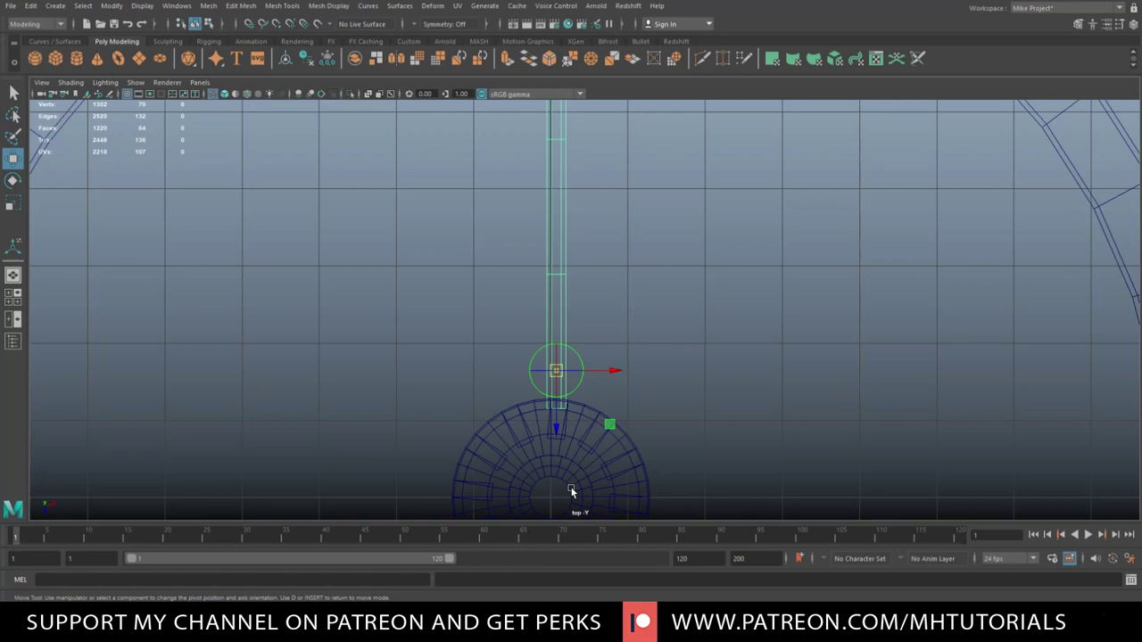
key("d")
key("d")
key("v")
mouse_move(555, 420)
left_mouse_down()
mouse_move(553, 455)
mouse_move(558, 411)
left_mouse_up()
- Tilt the spoke slightly around its base and nudge it sideways along X onto the hub
scroll(664, 450, "up", 2)
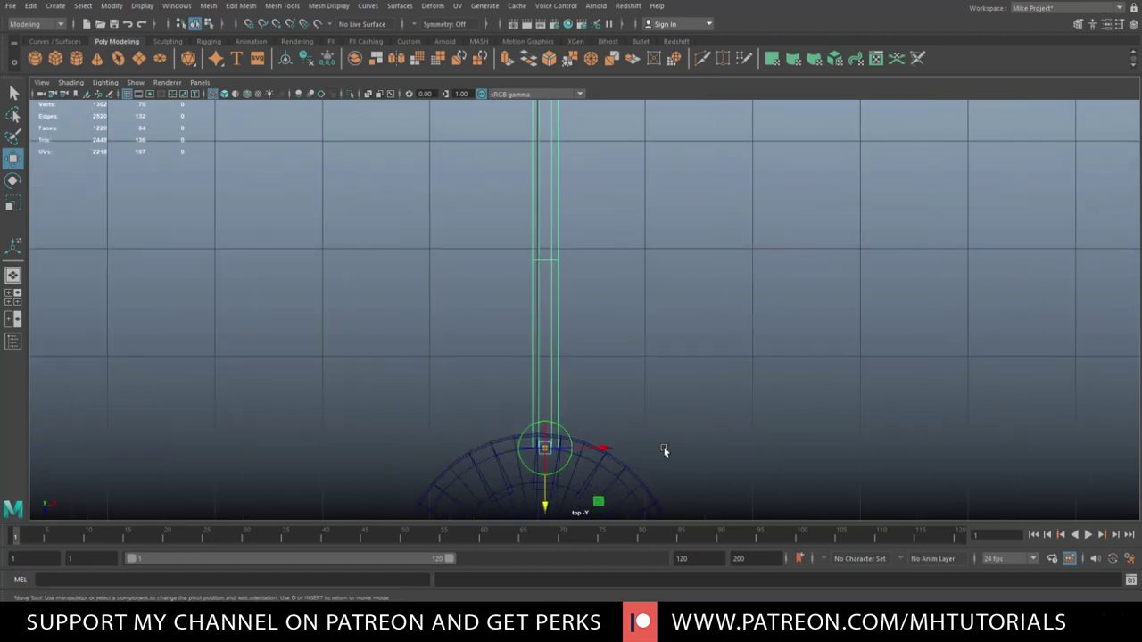
key("e")
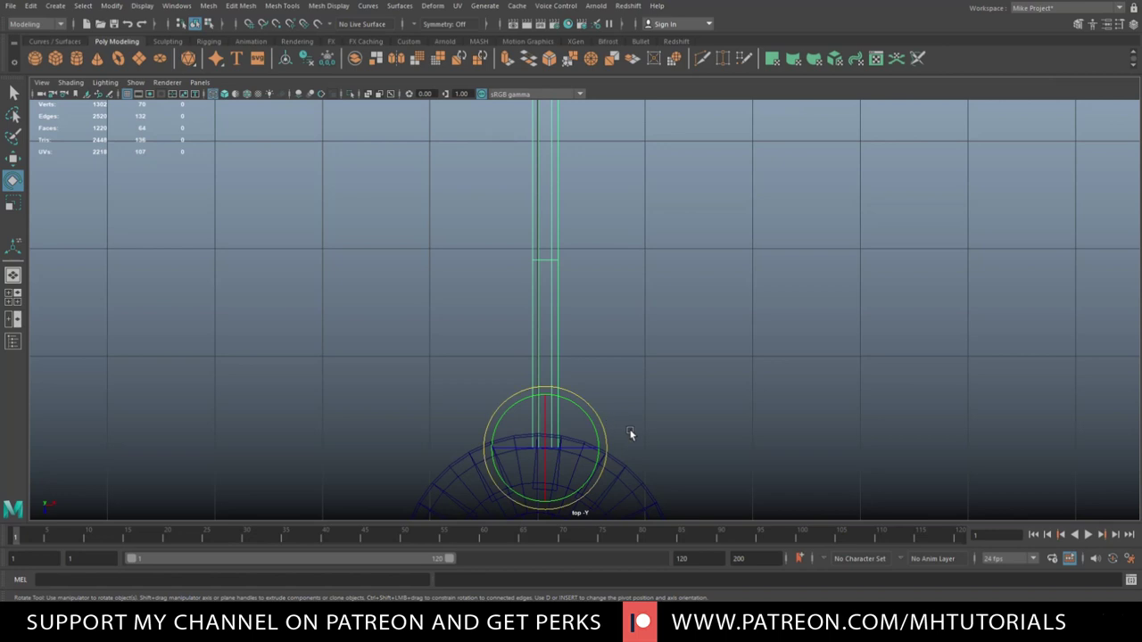
key("equal")
key("equal")
key("equal")
key("equal")
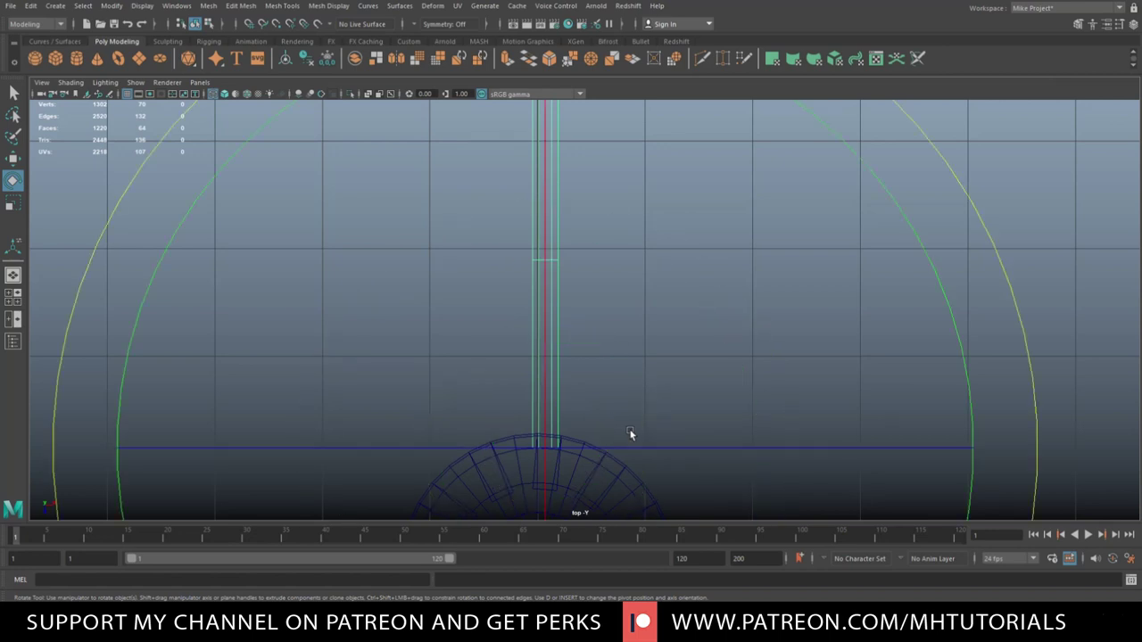
left_click_drag(1009, 283, 1046, 304)
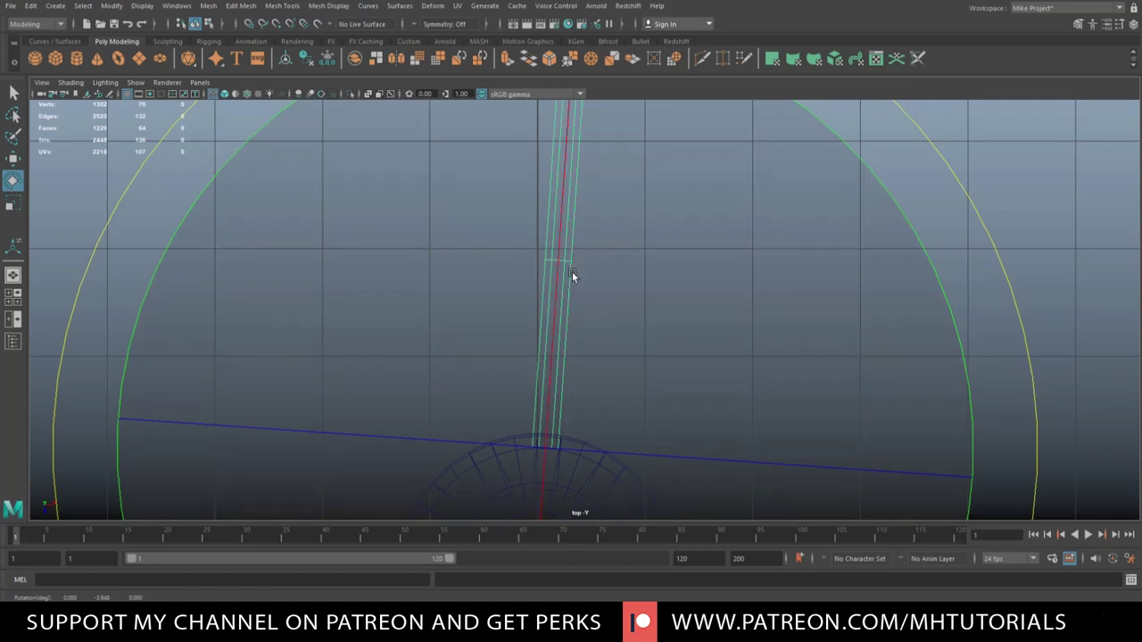
right_click_drag(564, 270, 605, 255)
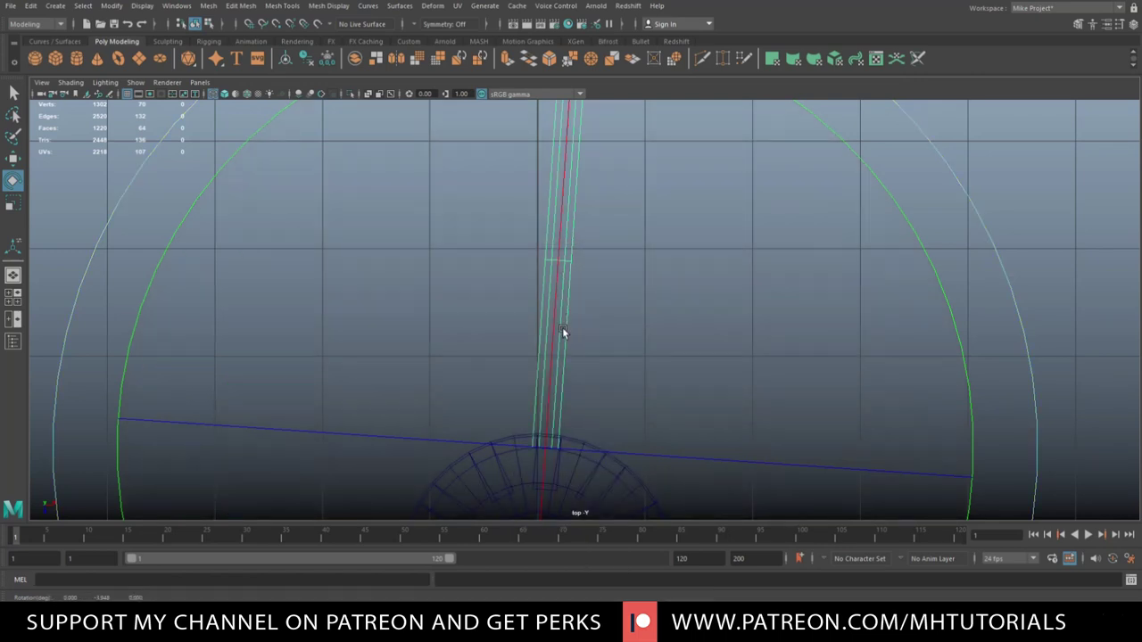
key("ctrl+z")
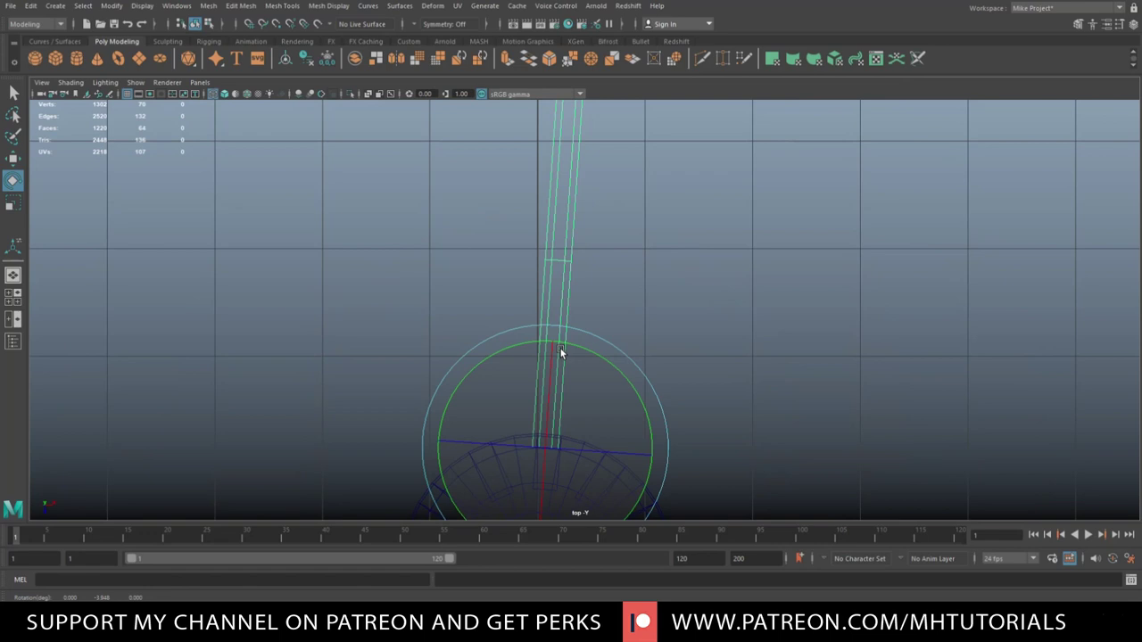
key("ctrl+z")
key("w")
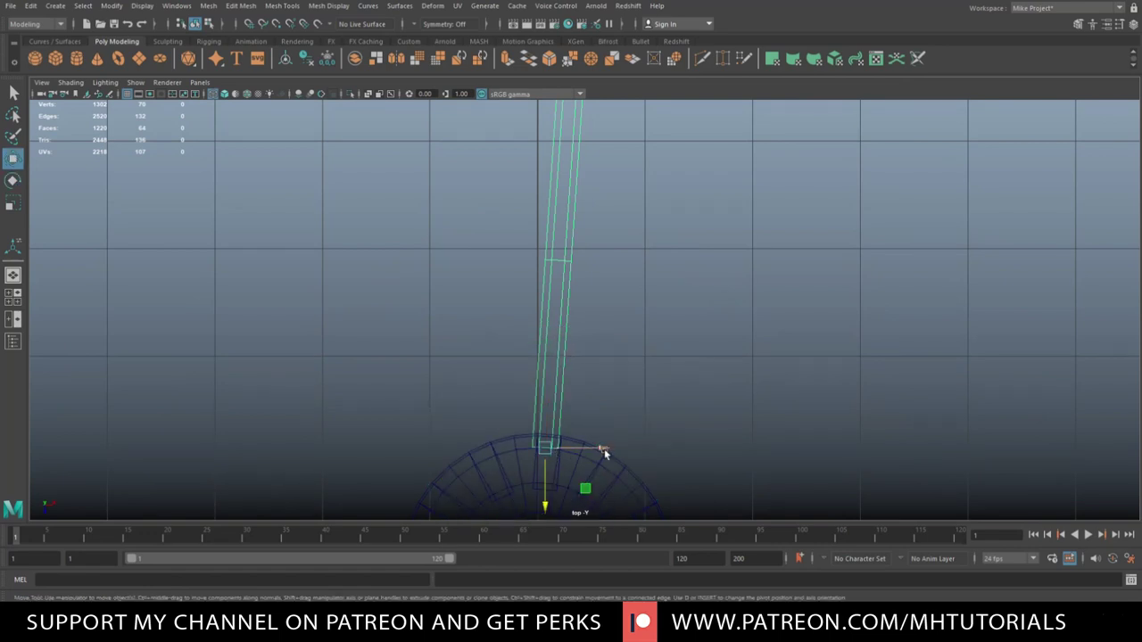
left_click_drag(607, 453, 610, 453)
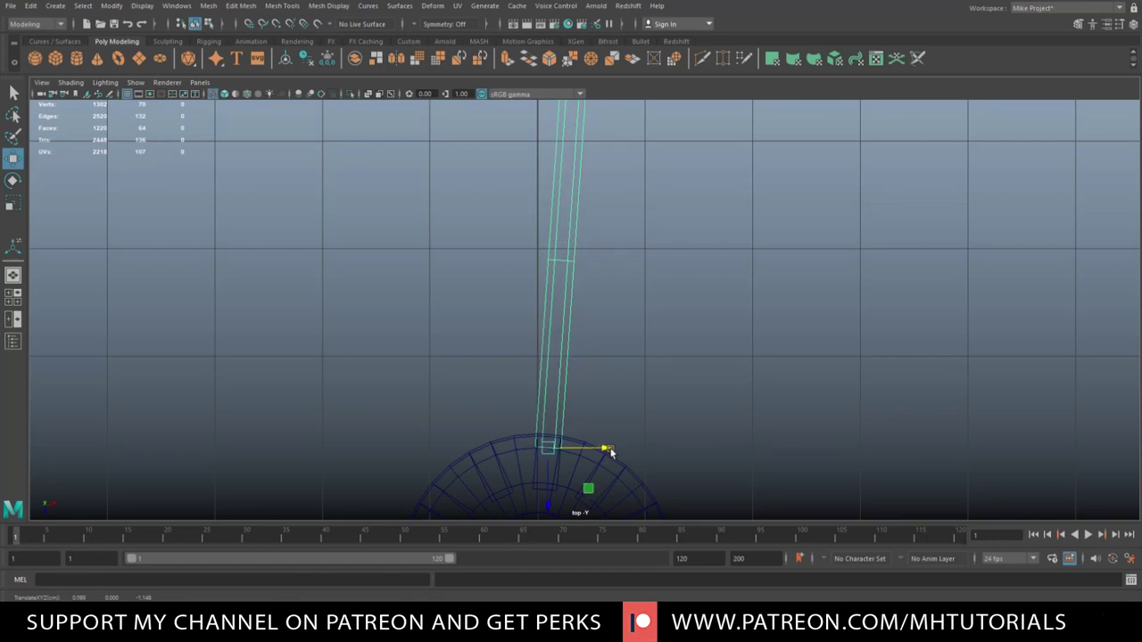
- In the perspective view, select the spoke's hub-end vertices and scale them down along Y
left_click(12, 297)
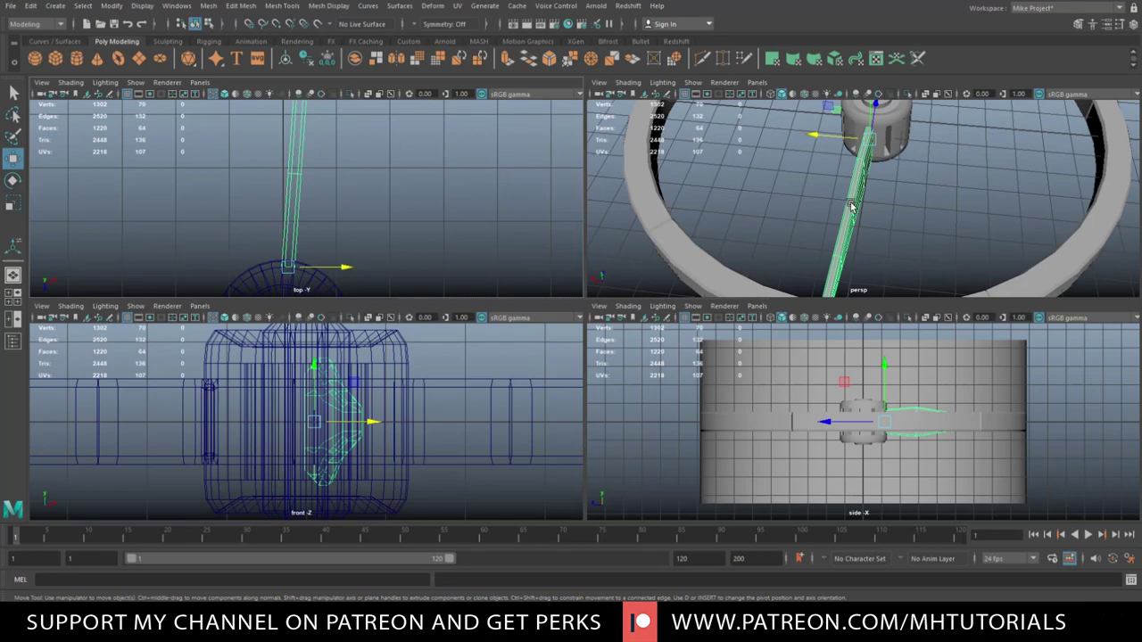
key("space")
scroll(689, 319, "down", 2)
scroll(683, 321, "up", 2)
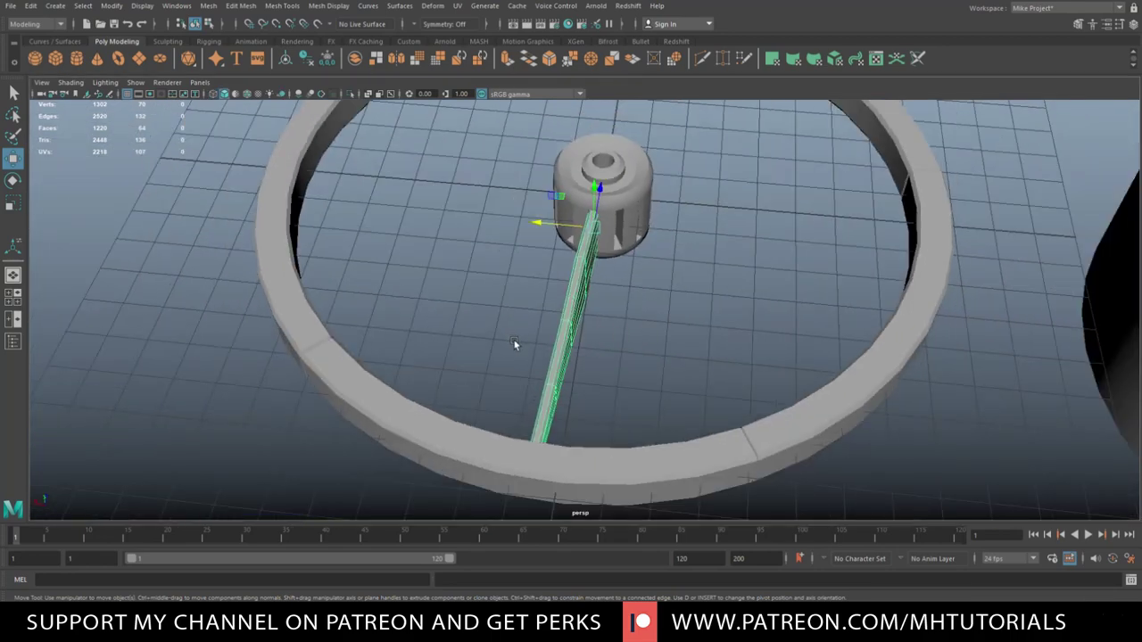
left_click_drag(514, 345, 664, 312, "alt")
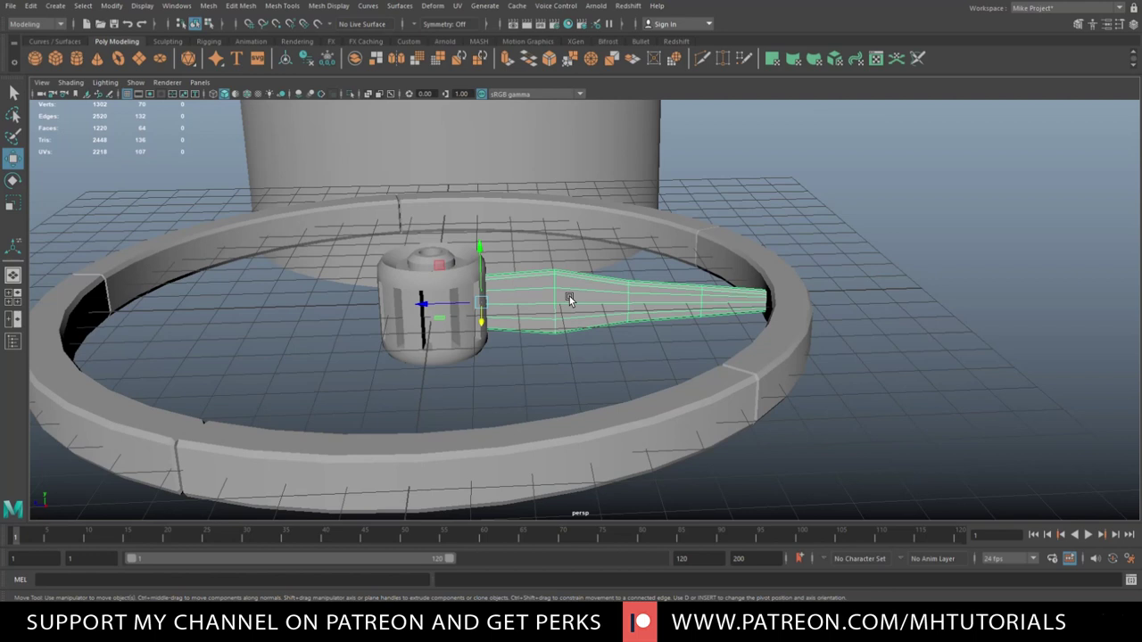
right_click_drag(569, 297, 523, 288)
left_click_drag(525, 239, 587, 386)
key("r")
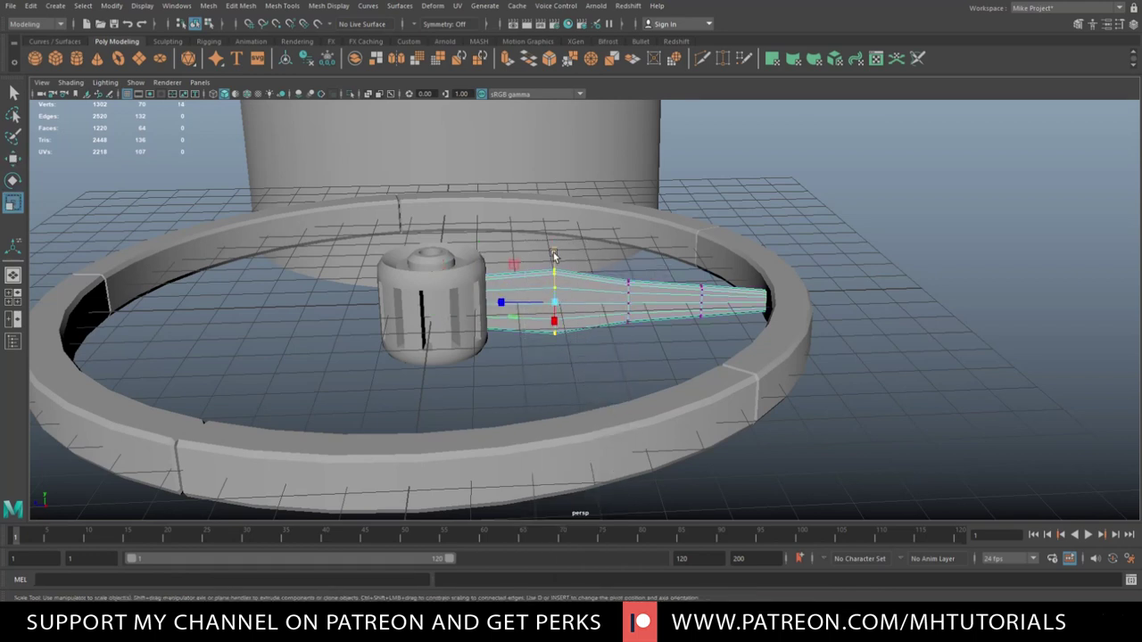
left_click_drag(554, 256, 556, 267)
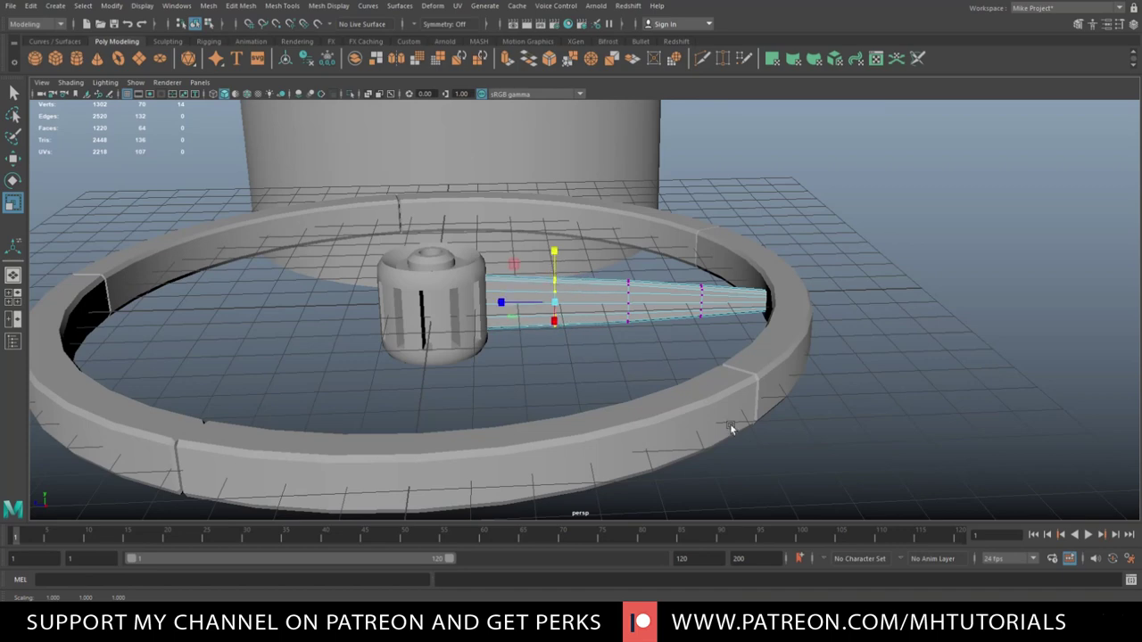
left_click_drag(731, 428, 717, 474, "alt")
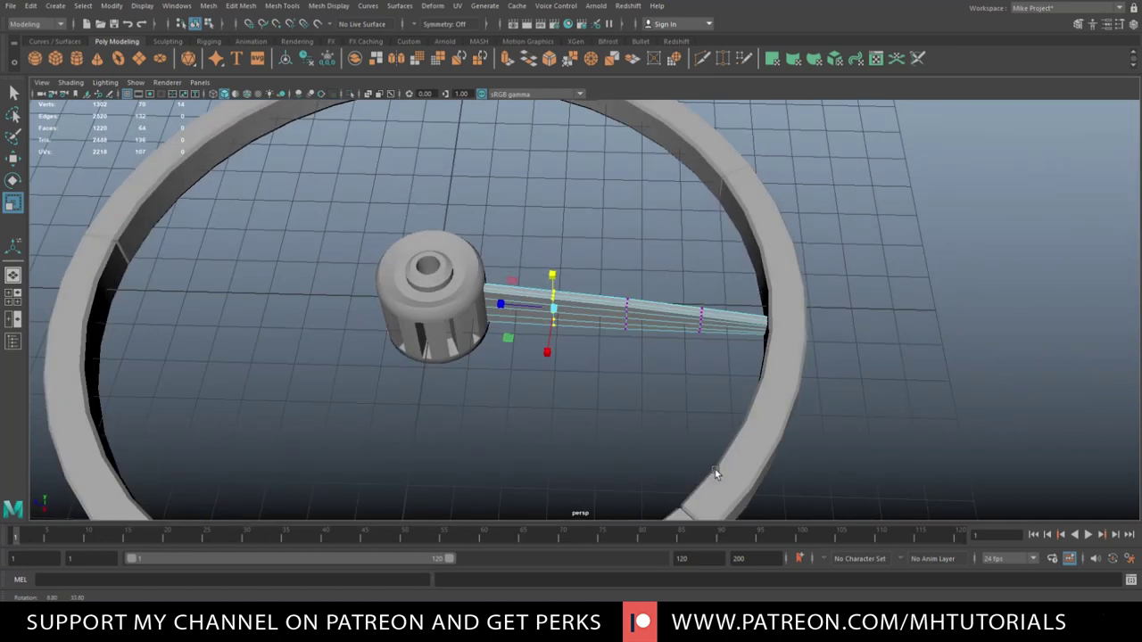
- In the top view, duplicate the spoke and rotate the copy clockwise around the hub
left_click(13, 293)
key("space")
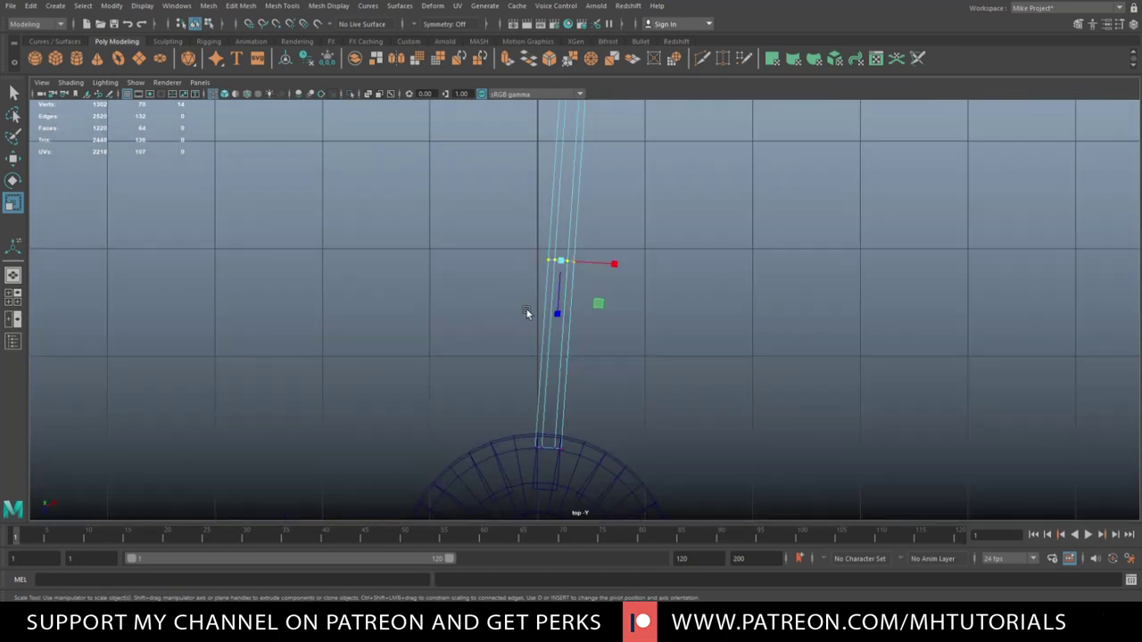
key("space")
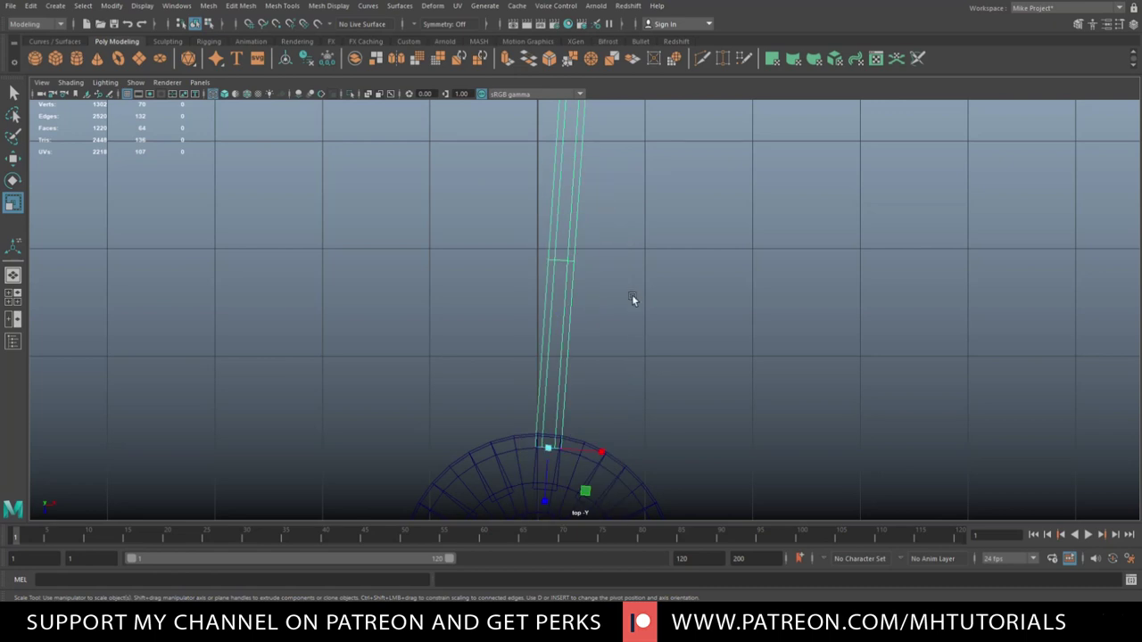
scroll(631, 299, "down", 3)
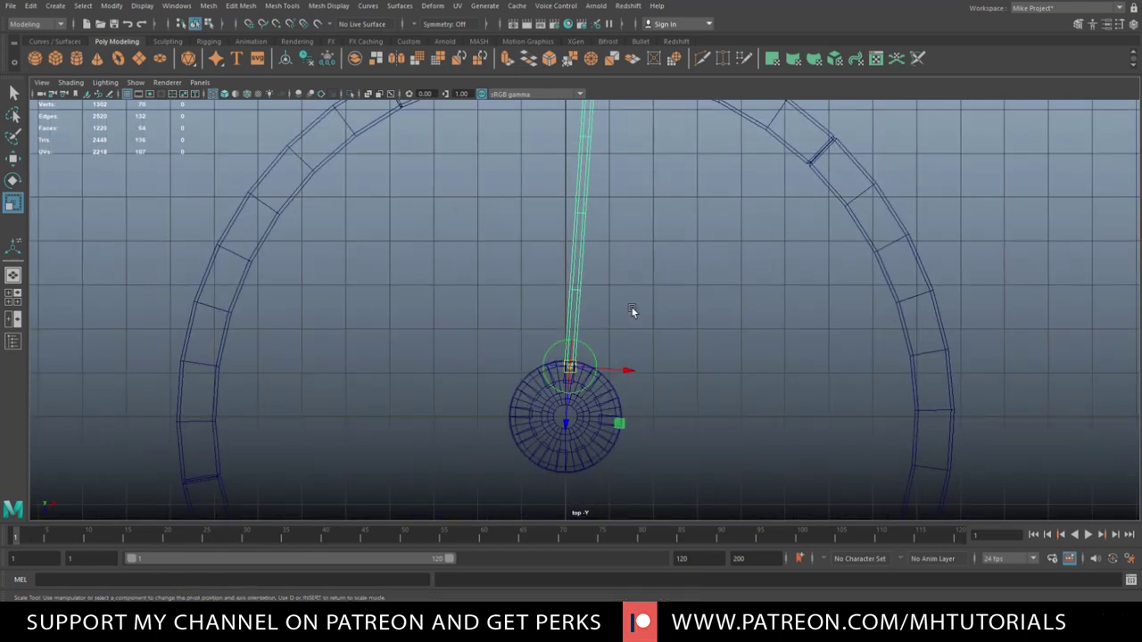
scroll(631, 311, "up", 2)
key("w")
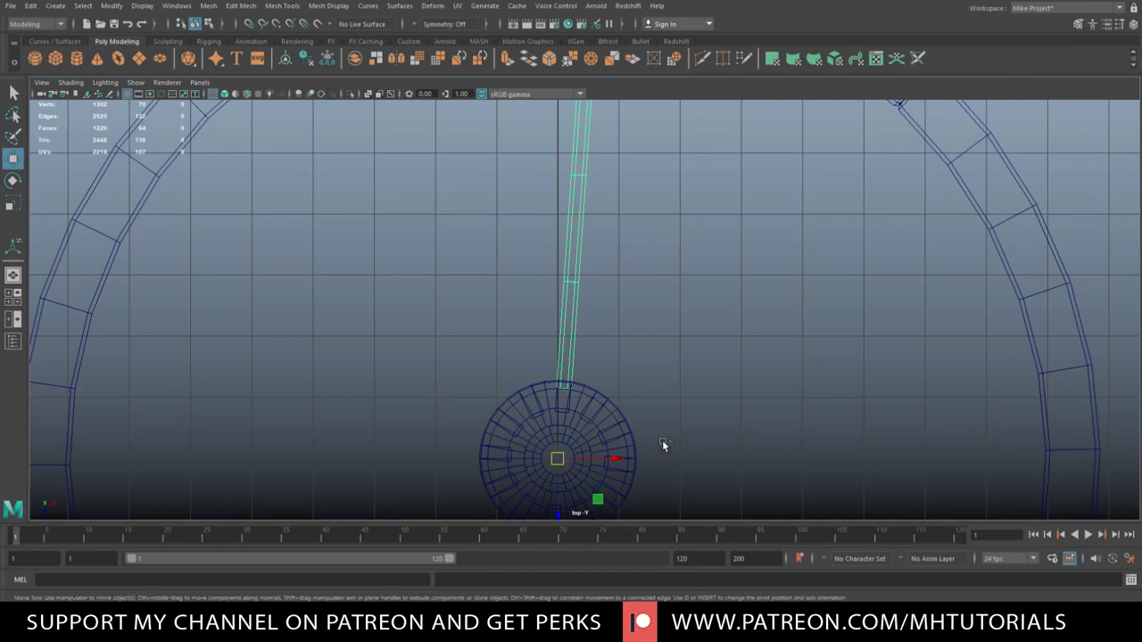
key("ctrl+d")
key("e")
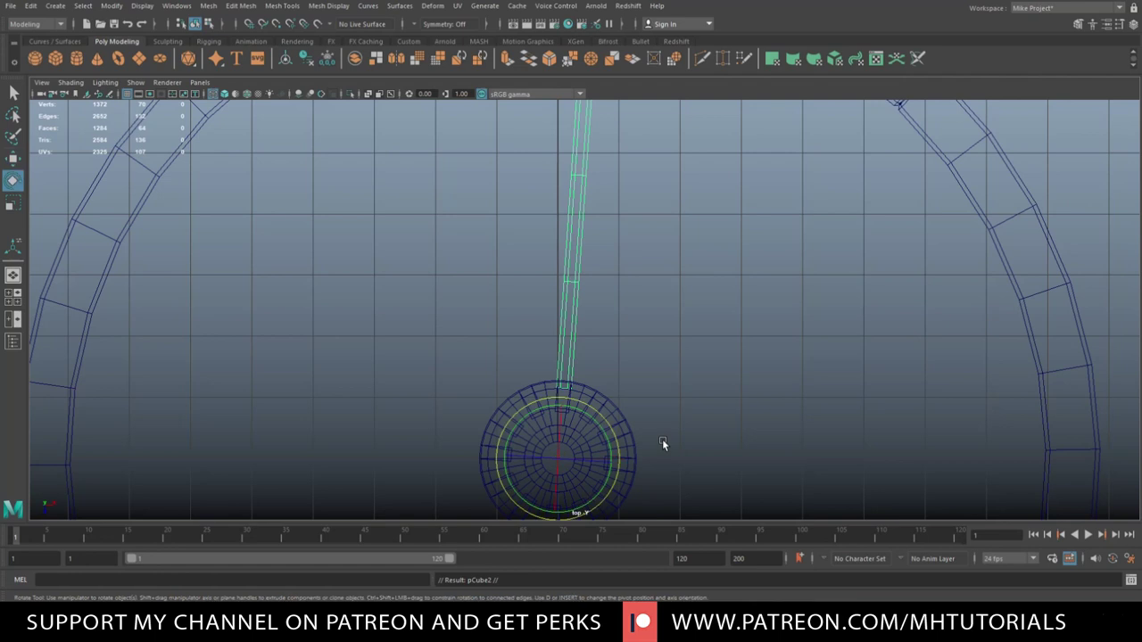
left_click_drag(617, 441, 632, 469)
- Repeat the duplicate-and-rotate twice for more spokes, then deselect and show four views
scroll(708, 451, "down", 2)
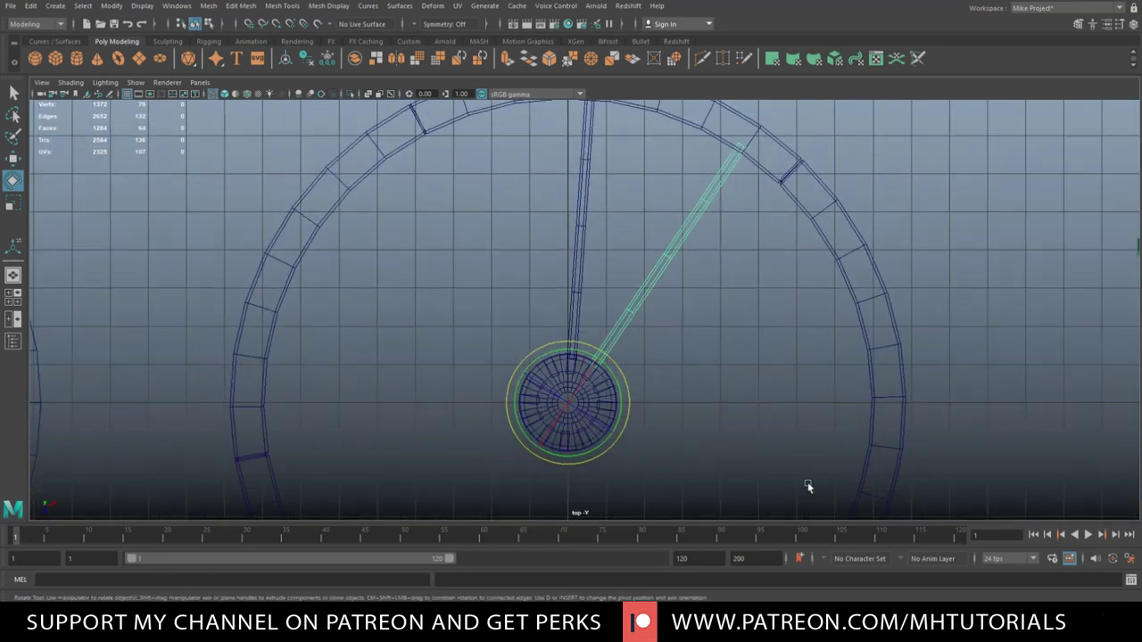
key("shift+d")
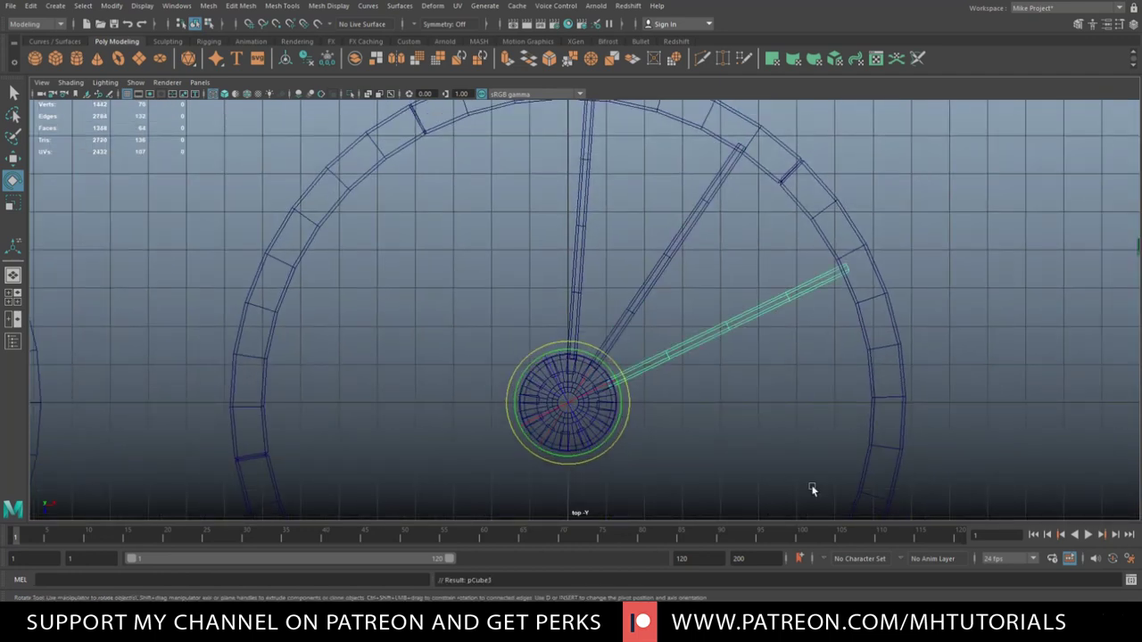
key("shift+d")
key("shift+d")
key("shift+d")
key("shift+d")
key("shift+d")
key("shift+d")
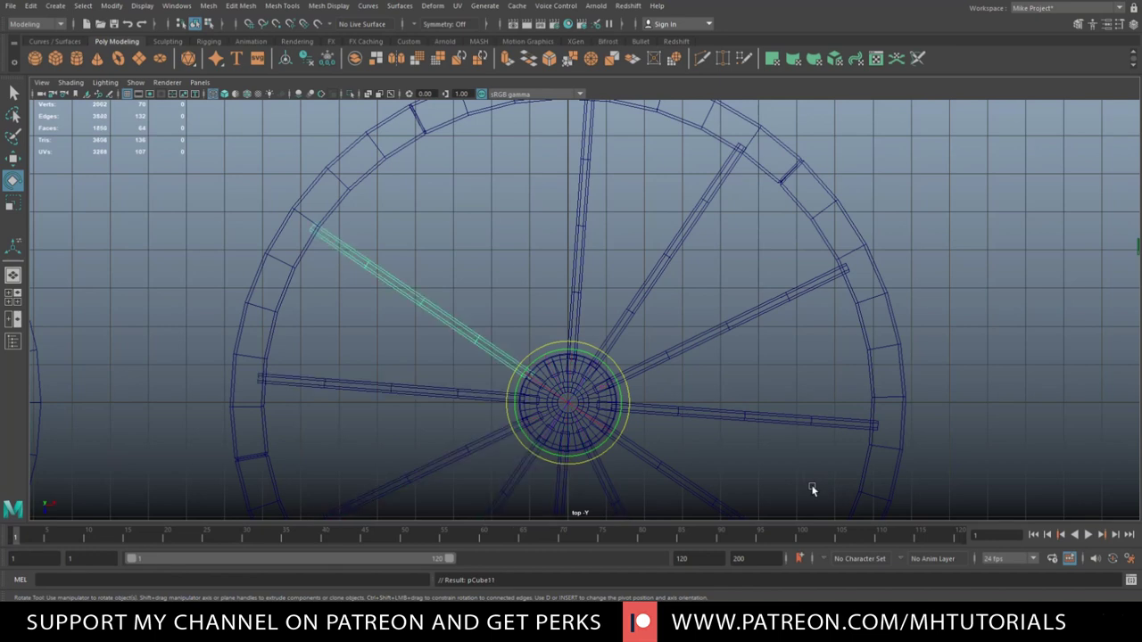
left_click(962, 190)
scroll(671, 400, "up", 2)
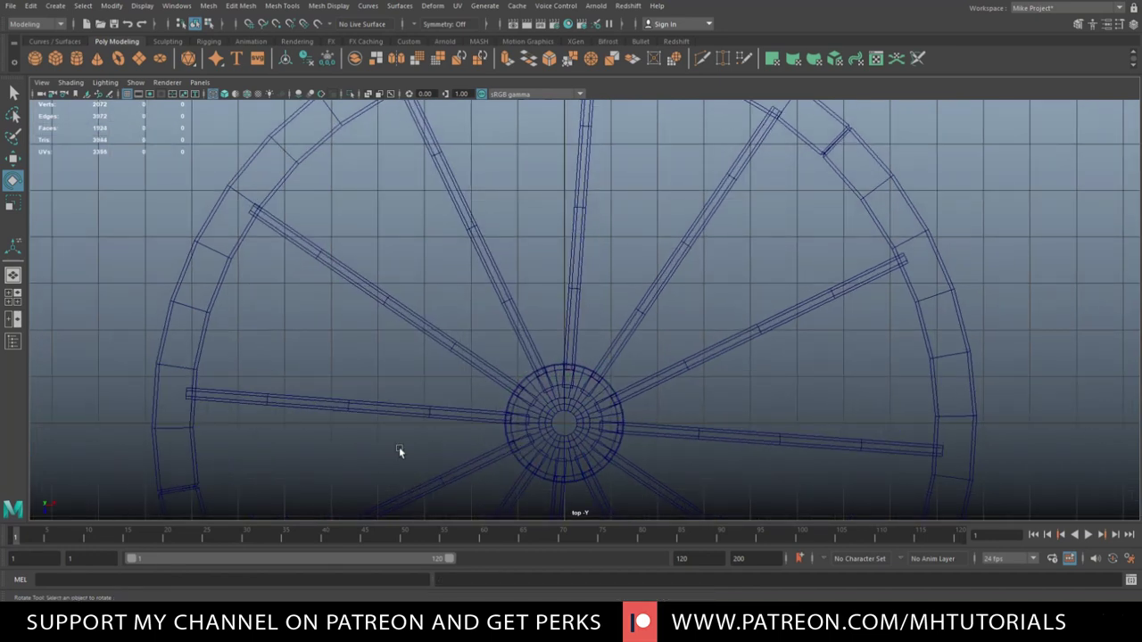
key("space")
key("space")
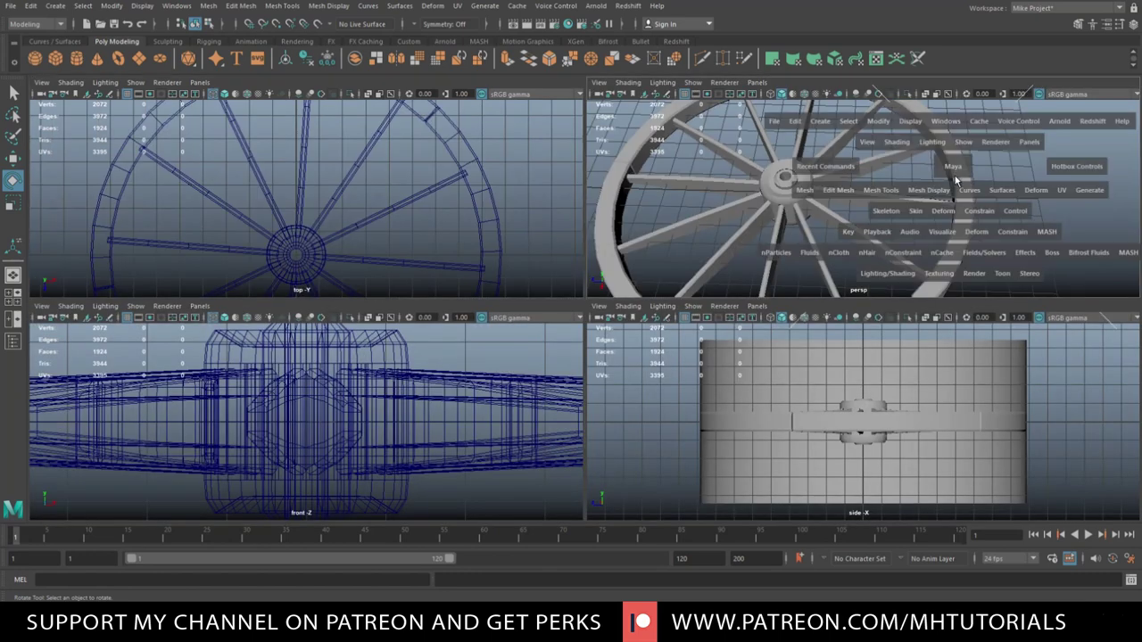
- Scale the tall open cylinder down in Y into a thin ring, then maximise the top view
left_click_drag(927, 344, 412, 321, "alt")
scroll(825, 371, "down", 5)
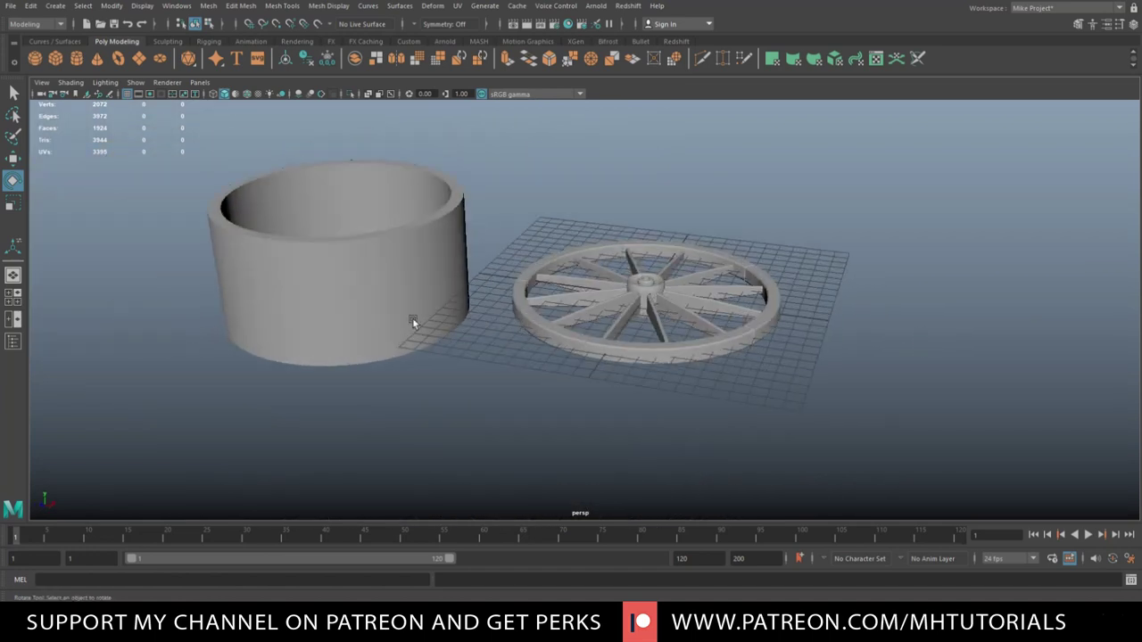
left_click(382, 249)
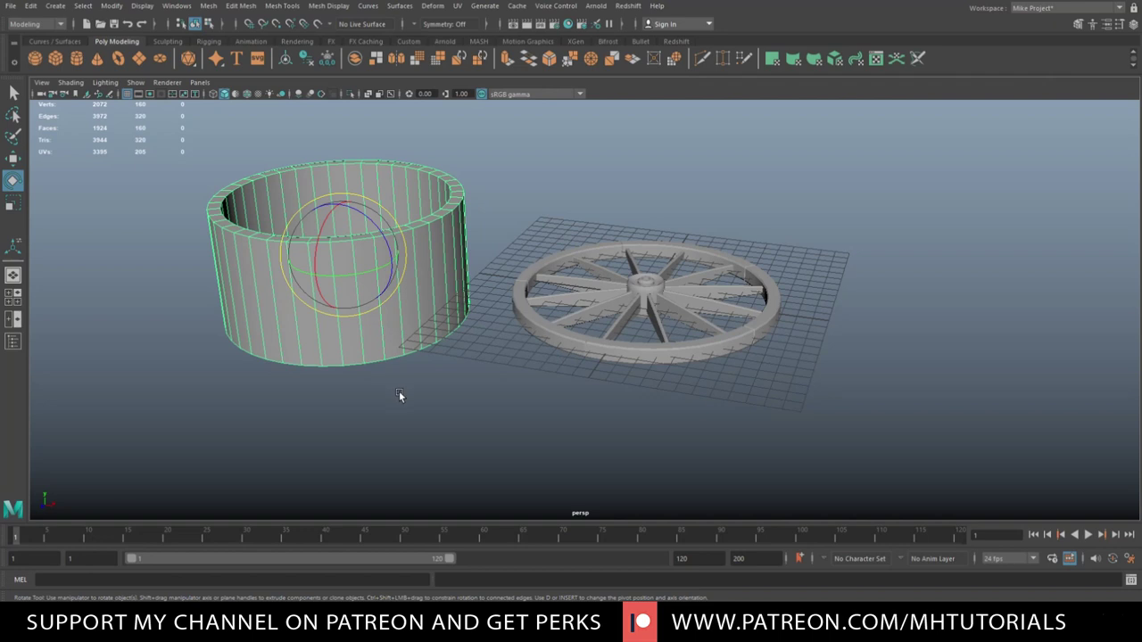
key("r")
left_click_drag(345, 208, 342, 256)
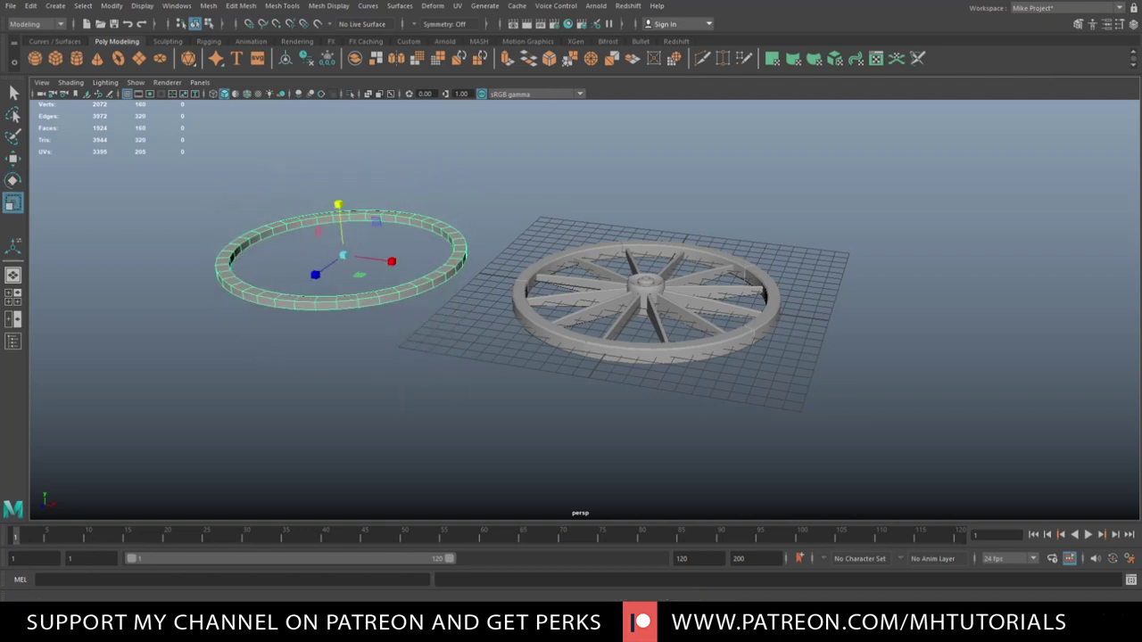
left_click(13, 295)
key("space")
- Move the thin ring onto the wheel's centre
scroll(490, 299, "down", 5)
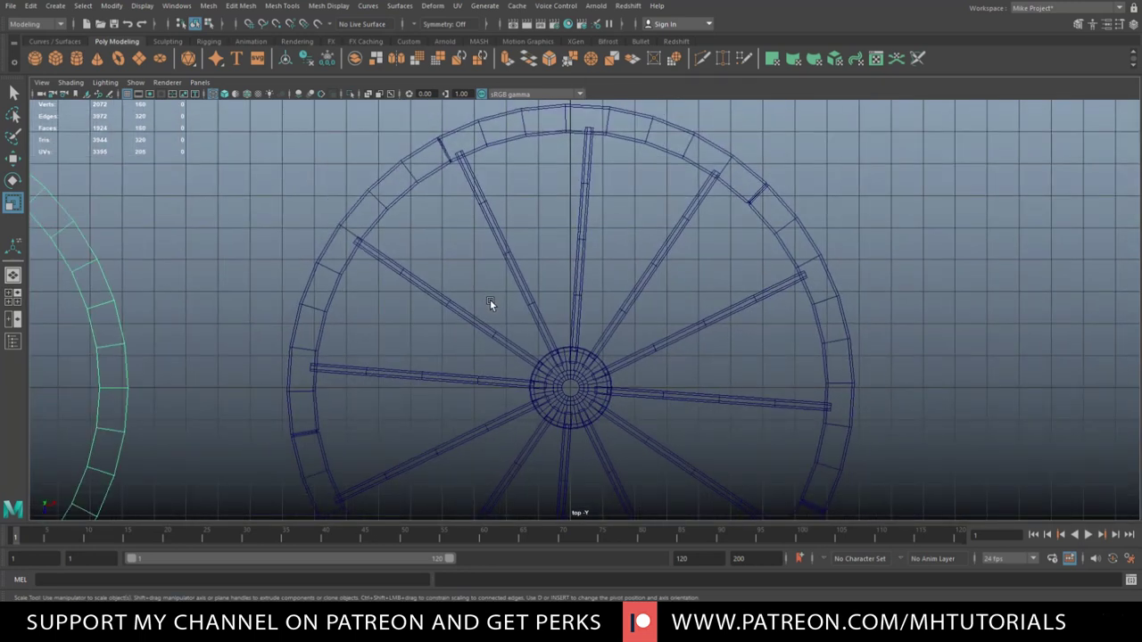
key("w")
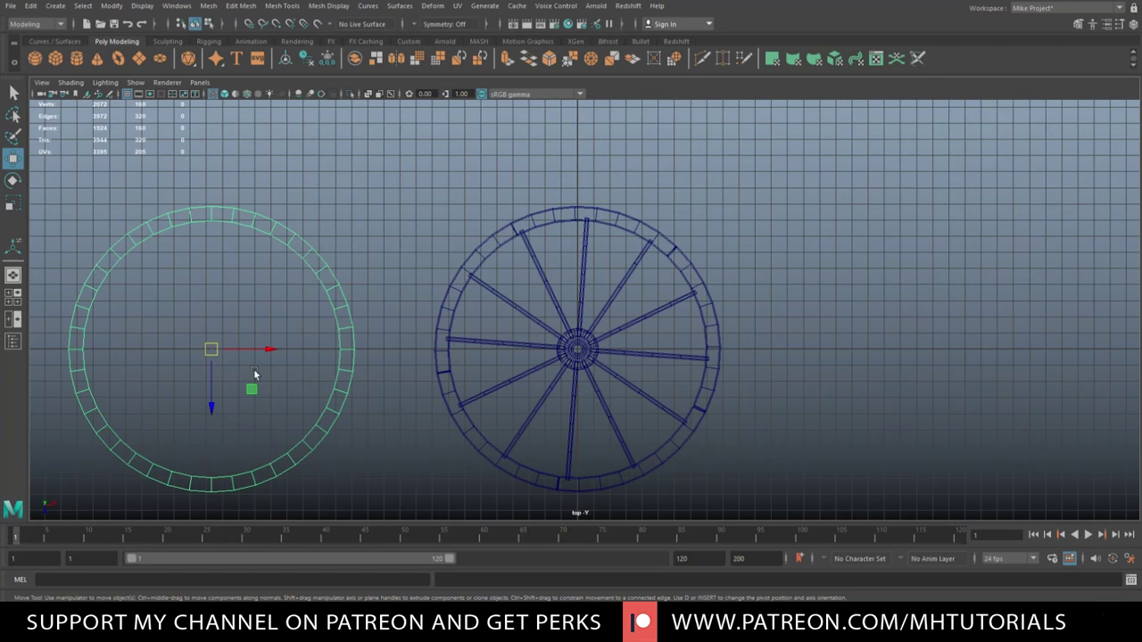
left_click_drag(211, 348, 580, 349)
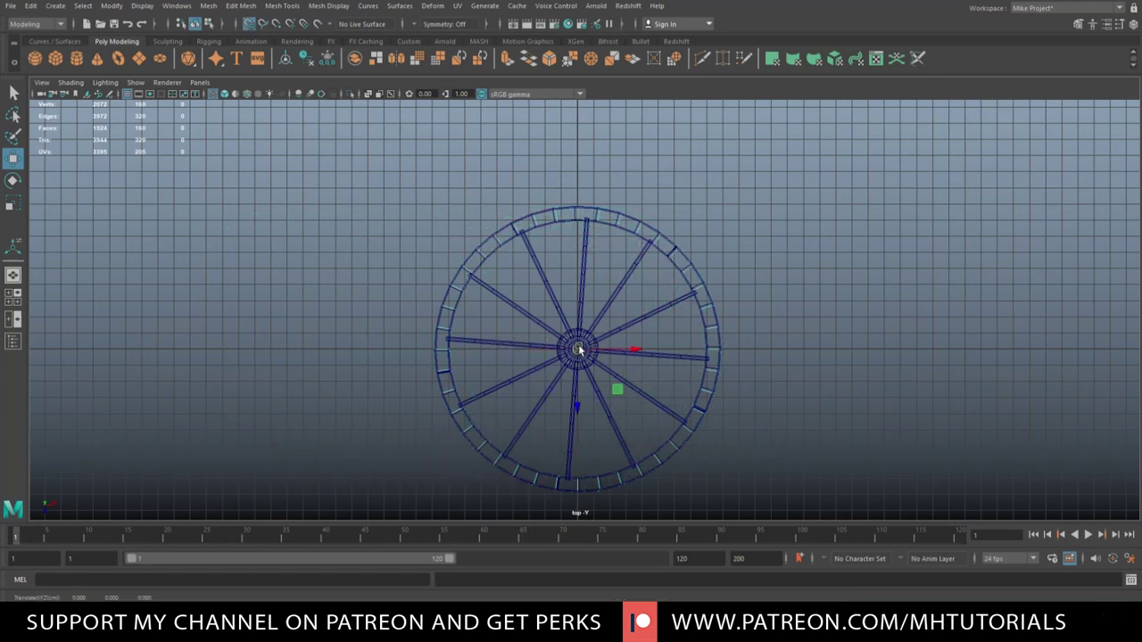
scroll(634, 362, "up", 2)
- Scale the ring up uniformly until it encircles the wheel rim
key("e")
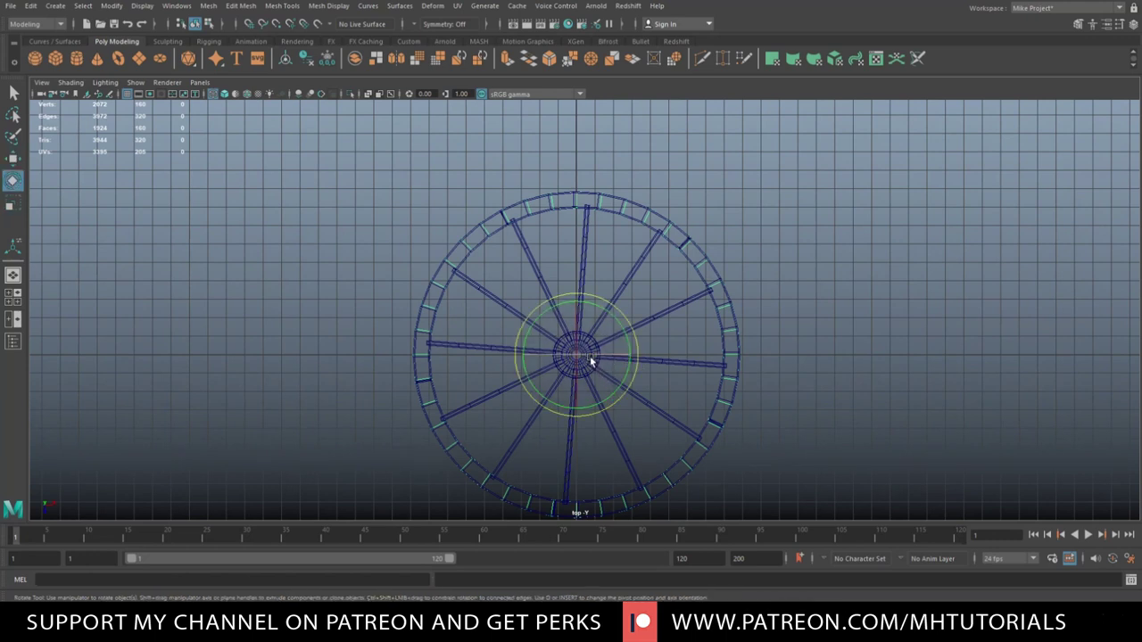
left_click(807, 301)
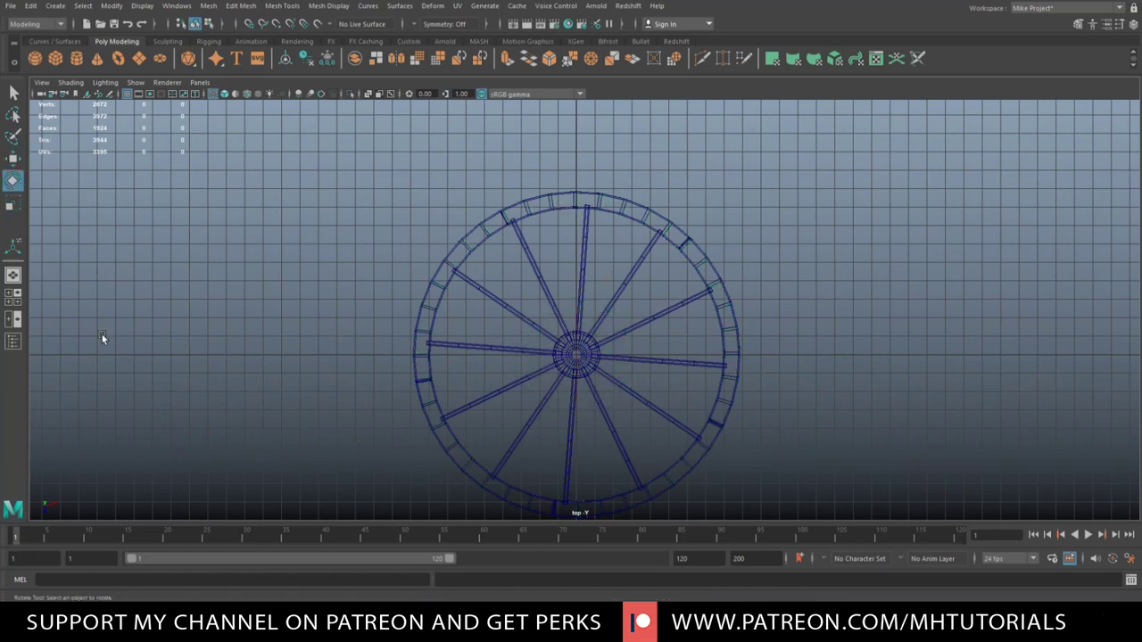
key("ctrl+z")
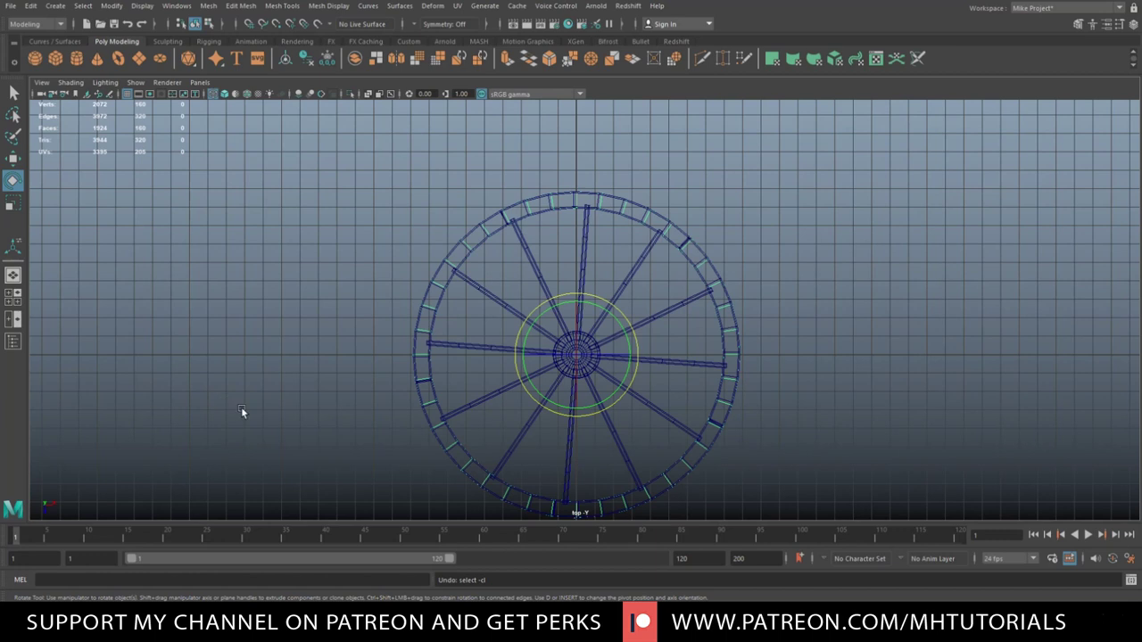
key("r")
left_click_drag(579, 360, 606, 359)
key("ctrl+a")
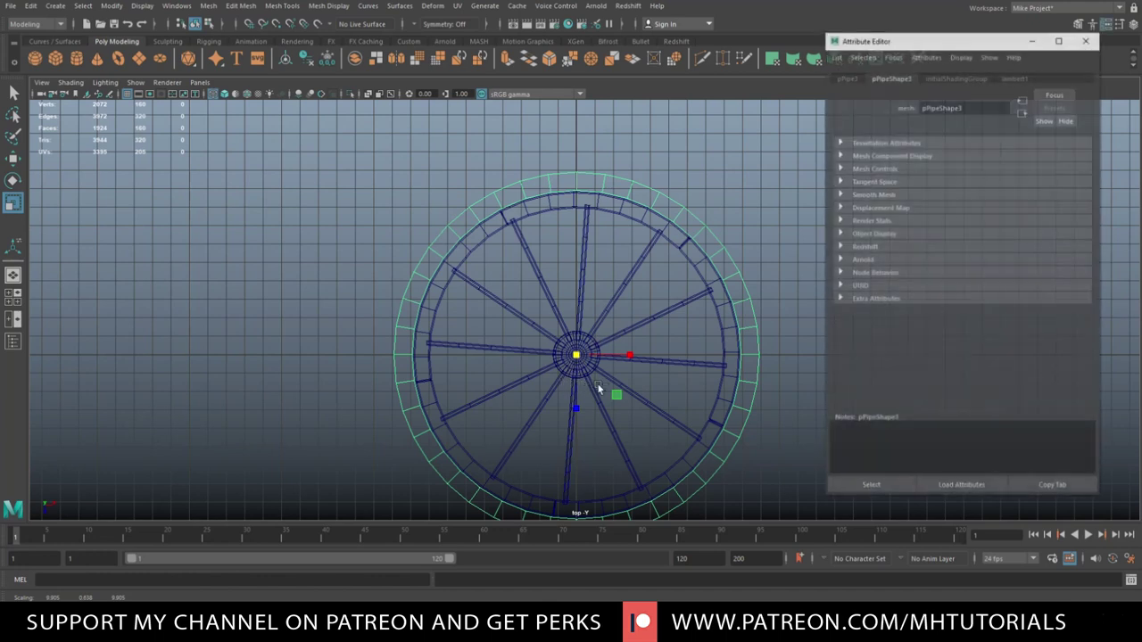
left_click(1086, 39)
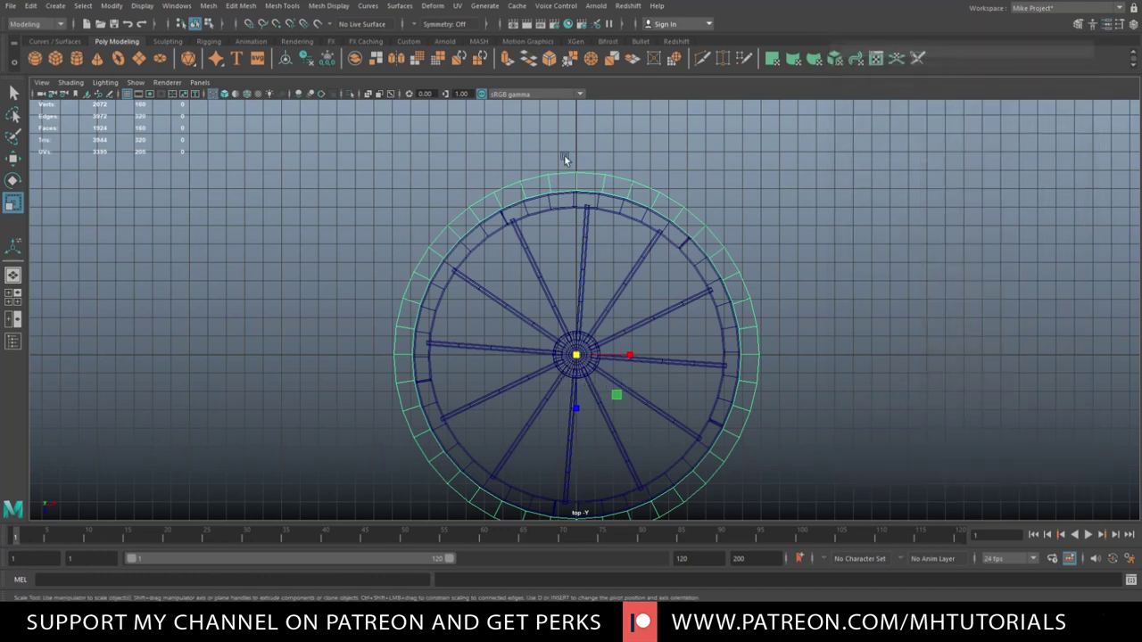
- Select the ring's outer-wall face loop and scale it inward
left_click(13, 297)
key("space")
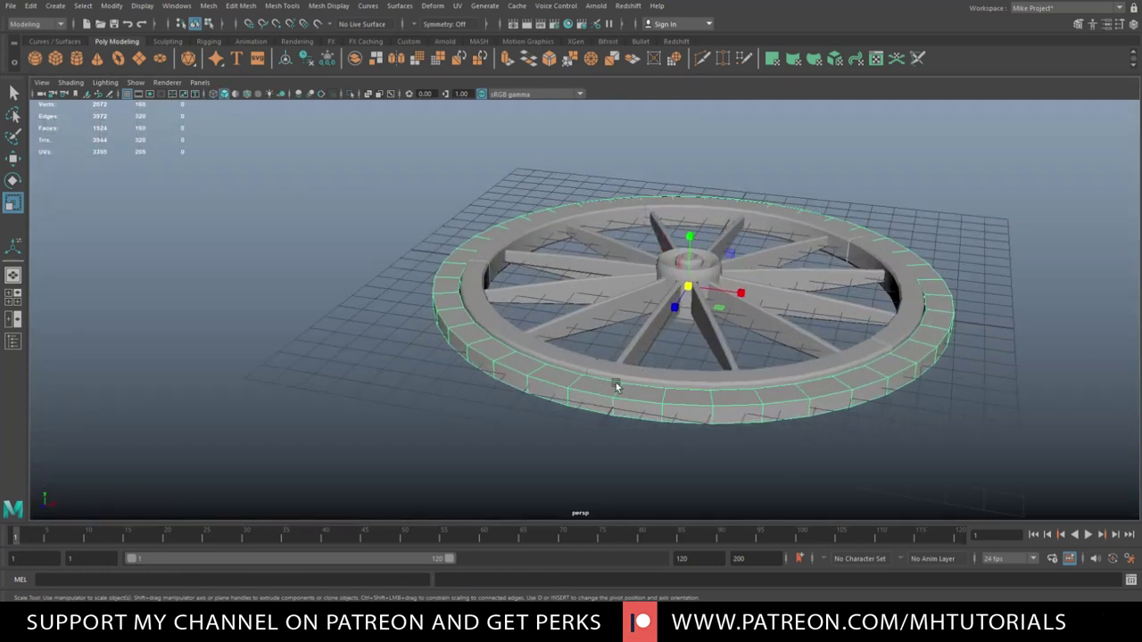
right_click_drag(529, 394, 531, 322)
left_click(549, 387)
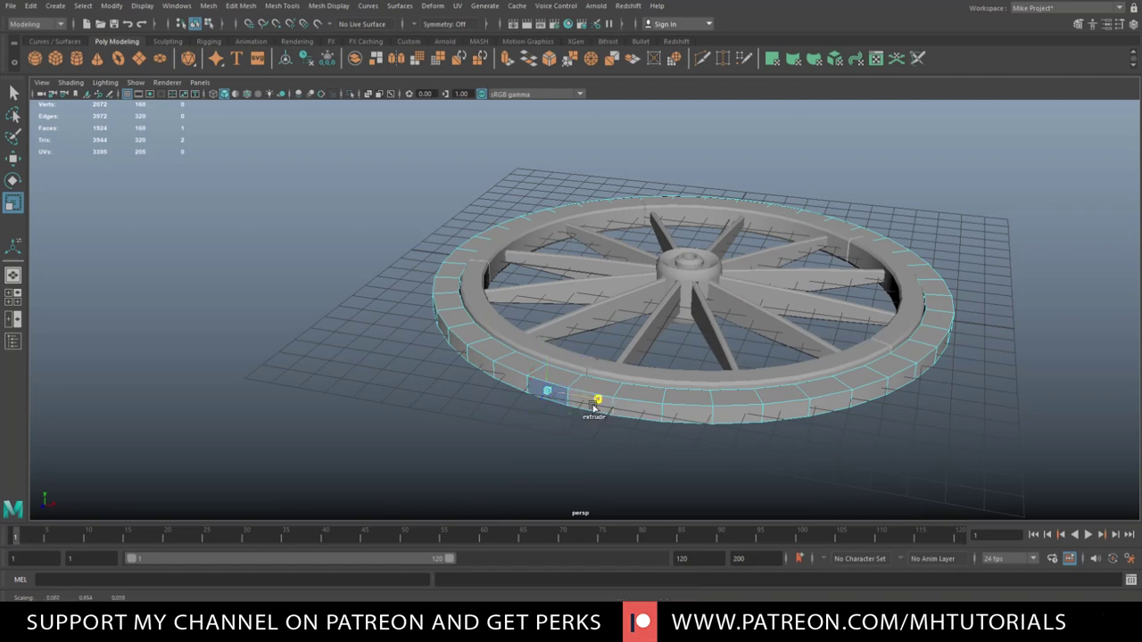
scroll(643, 442, "up", 3)
left_click(660, 453)
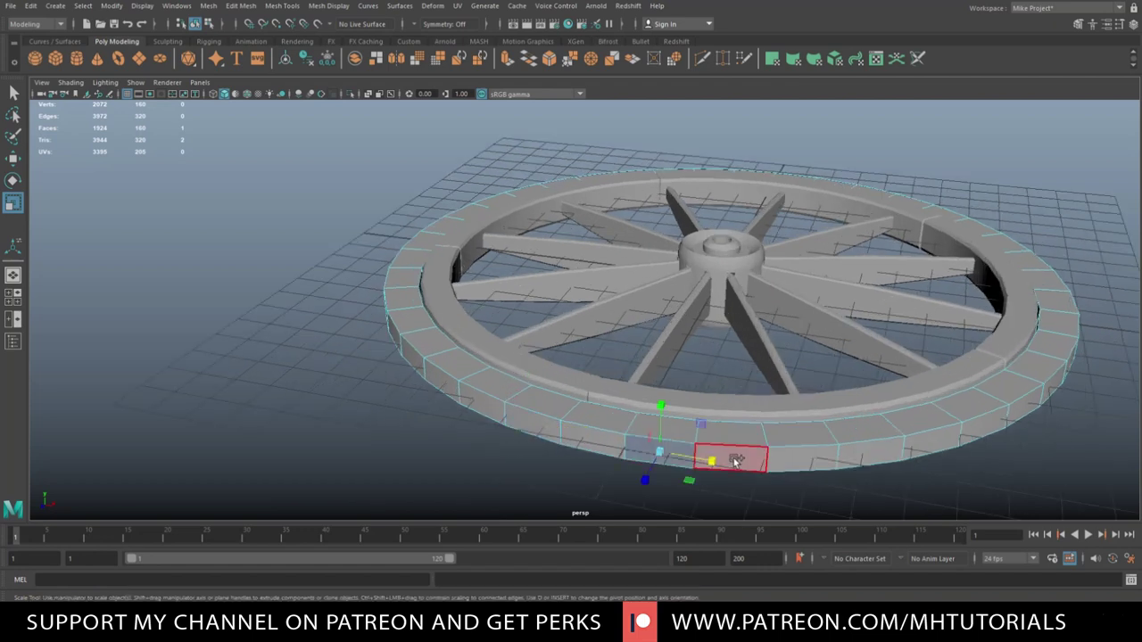
double_click(735, 459, "shift")
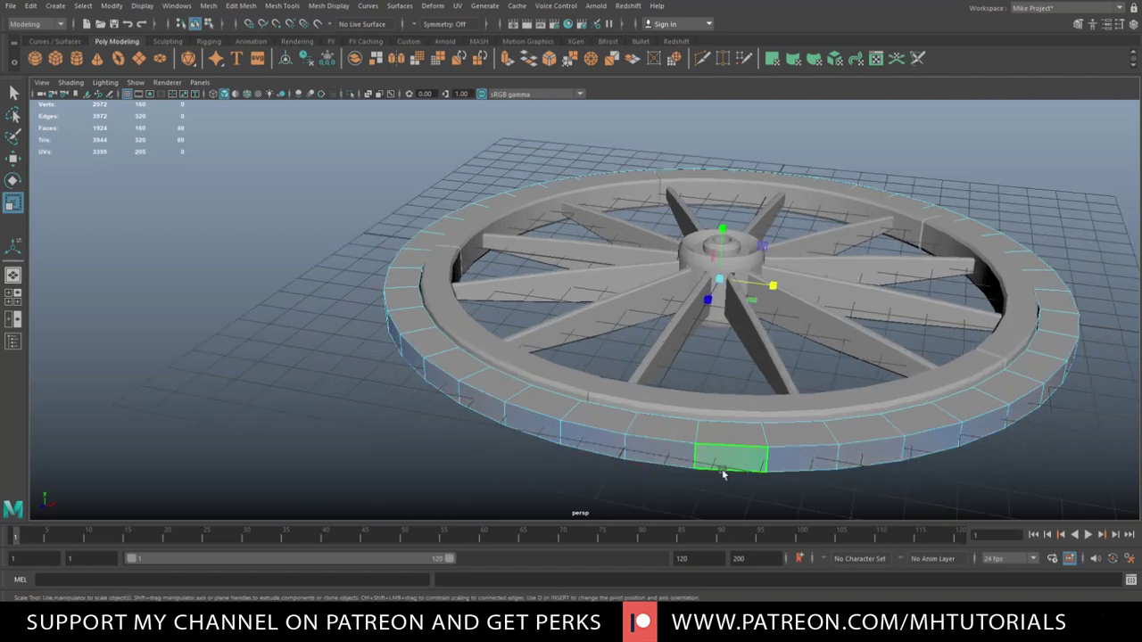
left_click_drag(721, 285, 679, 289)
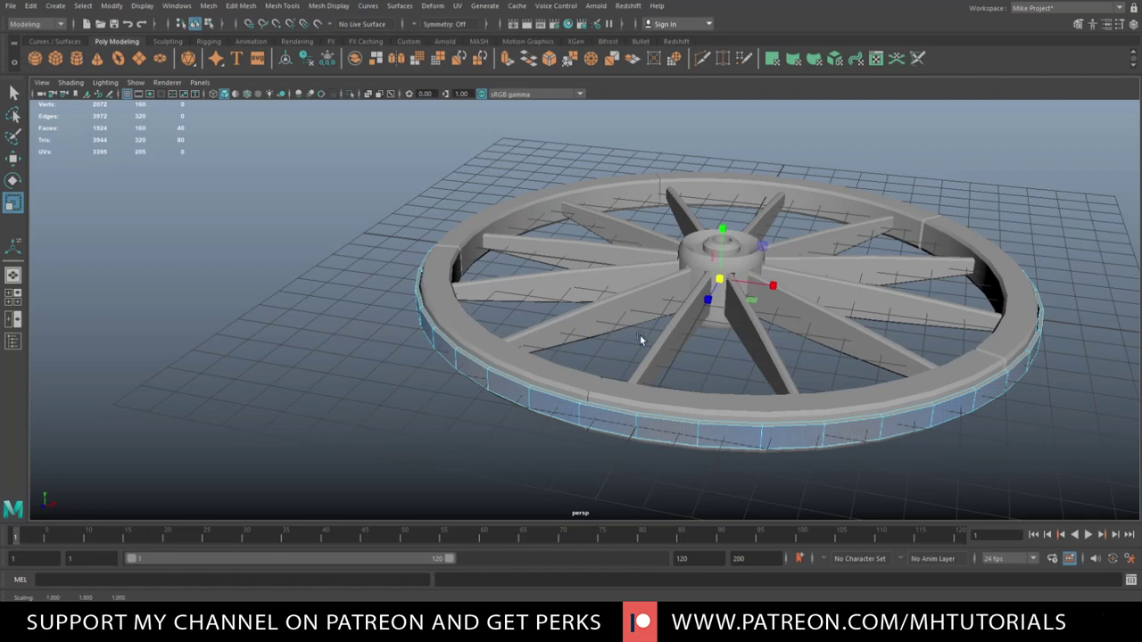
left_click_drag(642, 331, 724, 335, "alt")
scroll(731, 366, "up", 3)
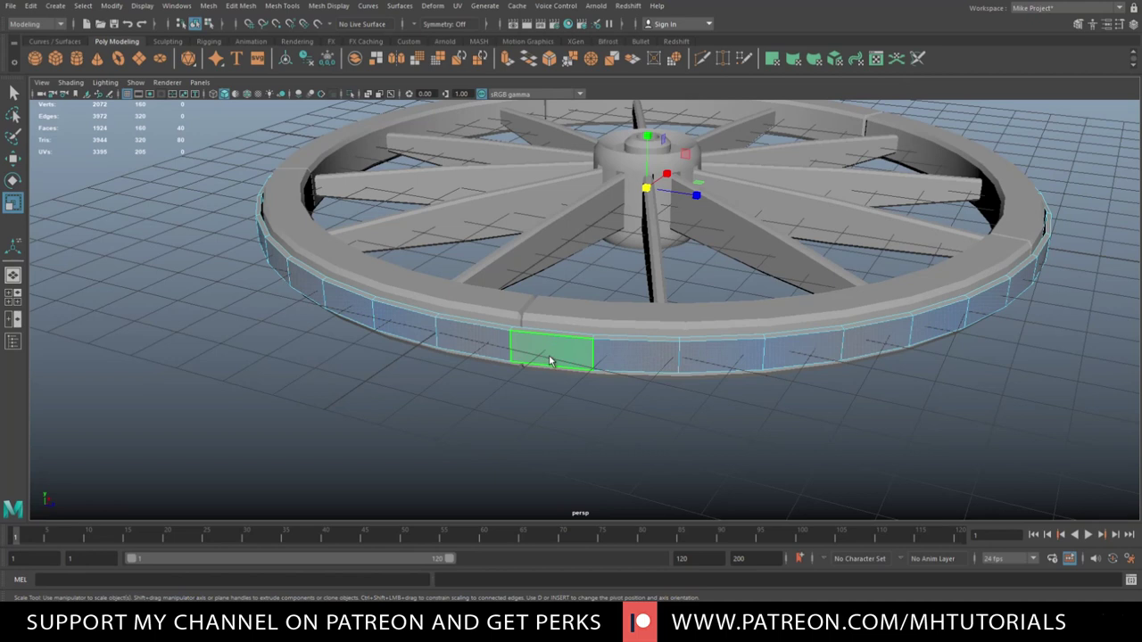
- In object mode, stretch the ring taller in Y and fine-tune its height
right_click_drag(550, 306, 607, 285)
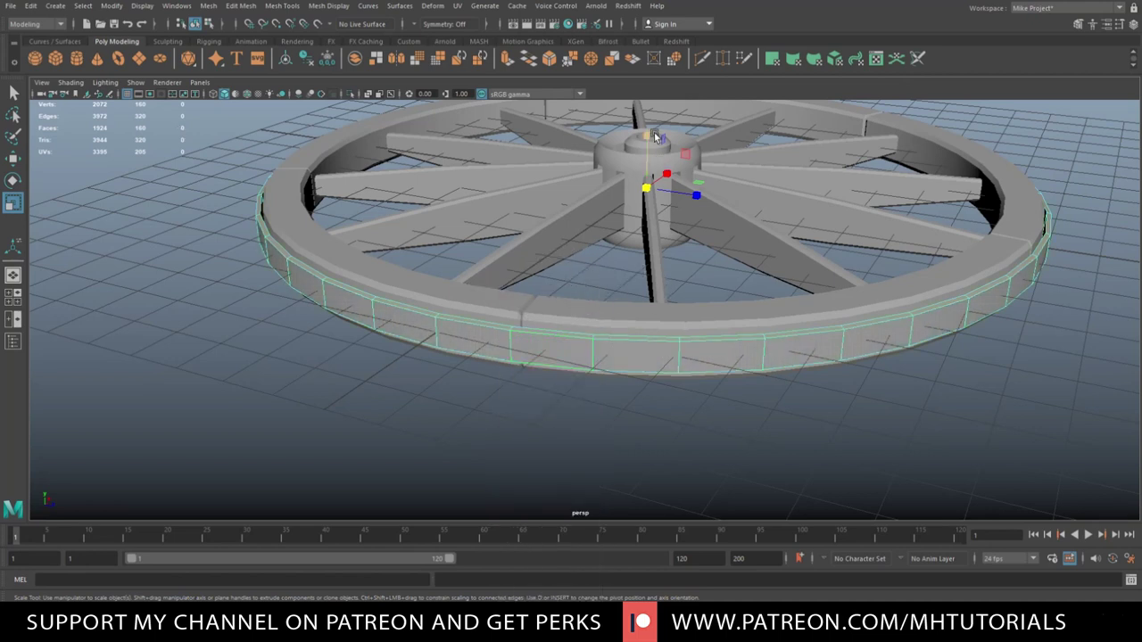
left_click_drag(652, 136, 650, 115)
left_click_drag(491, 312, 460, 309, "alt")
left_click_drag(687, 177, 687, 179)
left_click(562, 425)
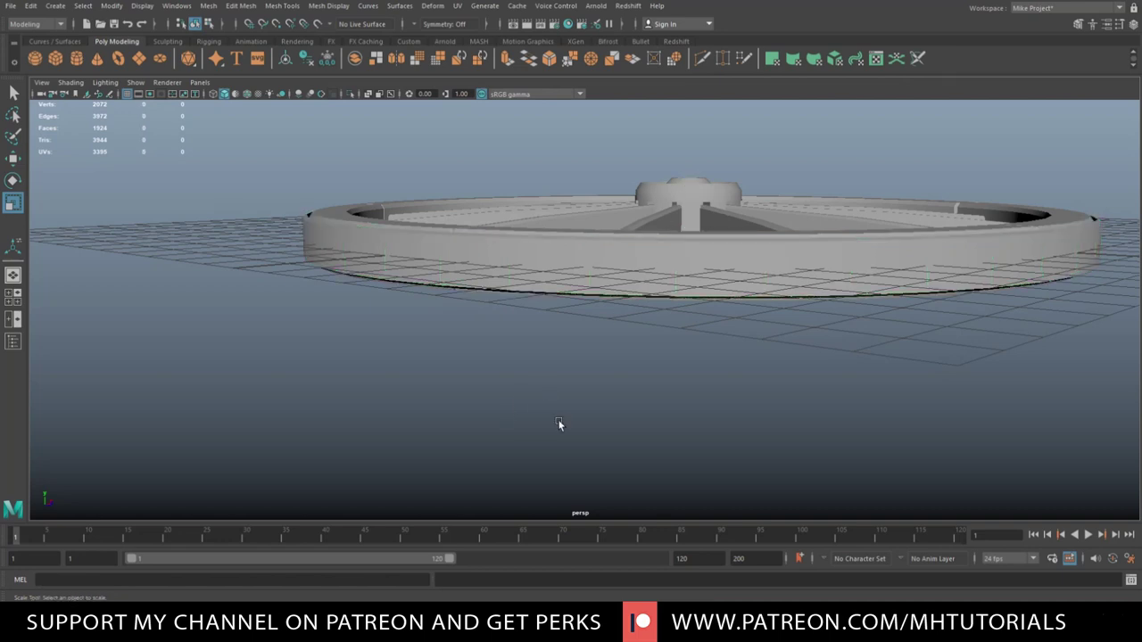
left_click_drag(561, 426, 677, 402, "alt")
- Select the top and bottom edge loops of the ring's outer wall
left_click(533, 333)
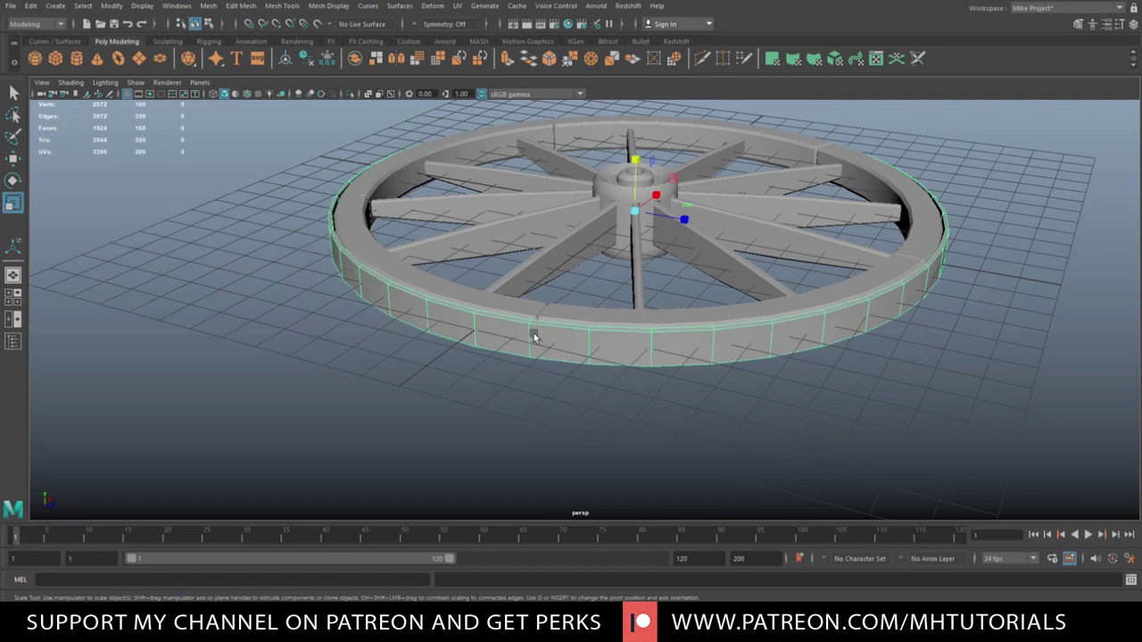
right_click_drag(534, 333, 541, 258)
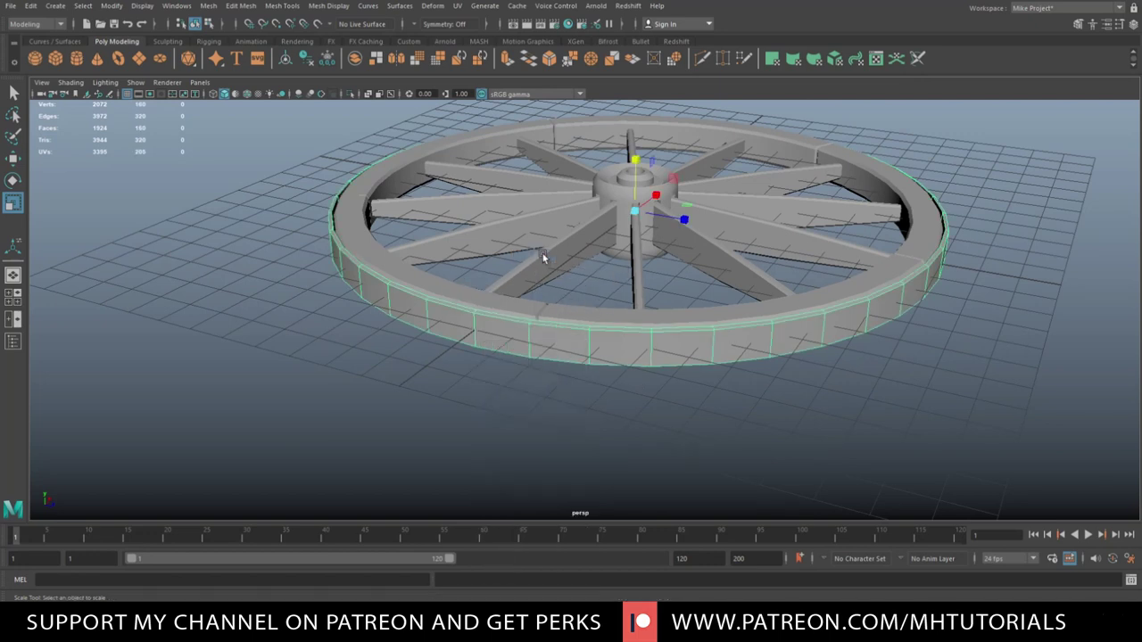
double_click(549, 329)
double_click(562, 361, "shift")
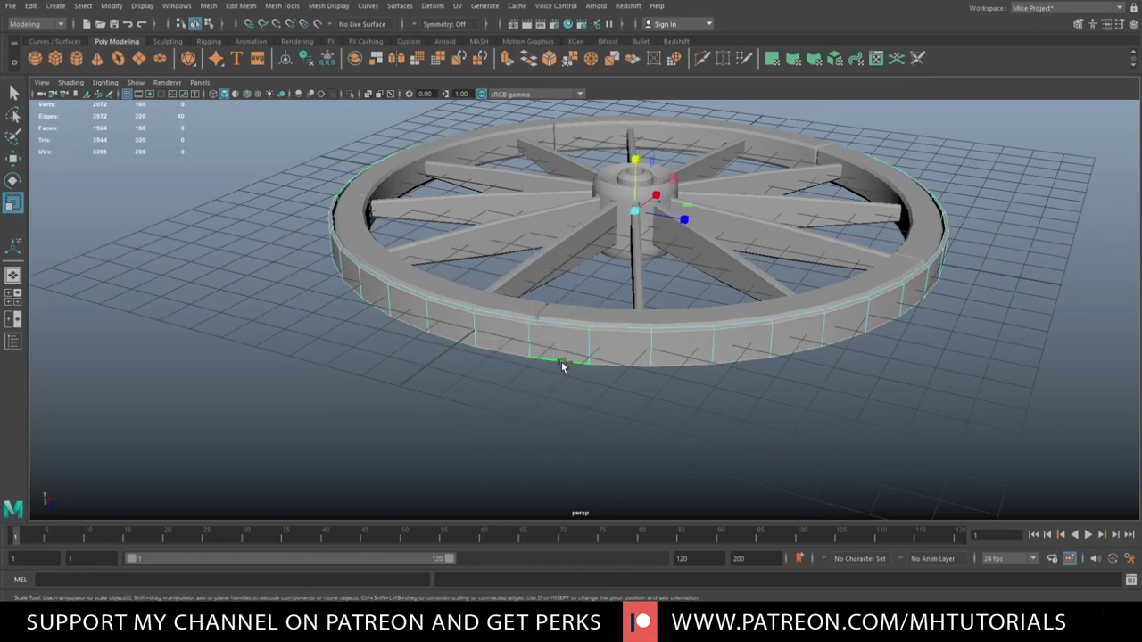
- Bevel both edge loops with a 0.1 fraction, then return to object mode
key("ctrl+b")
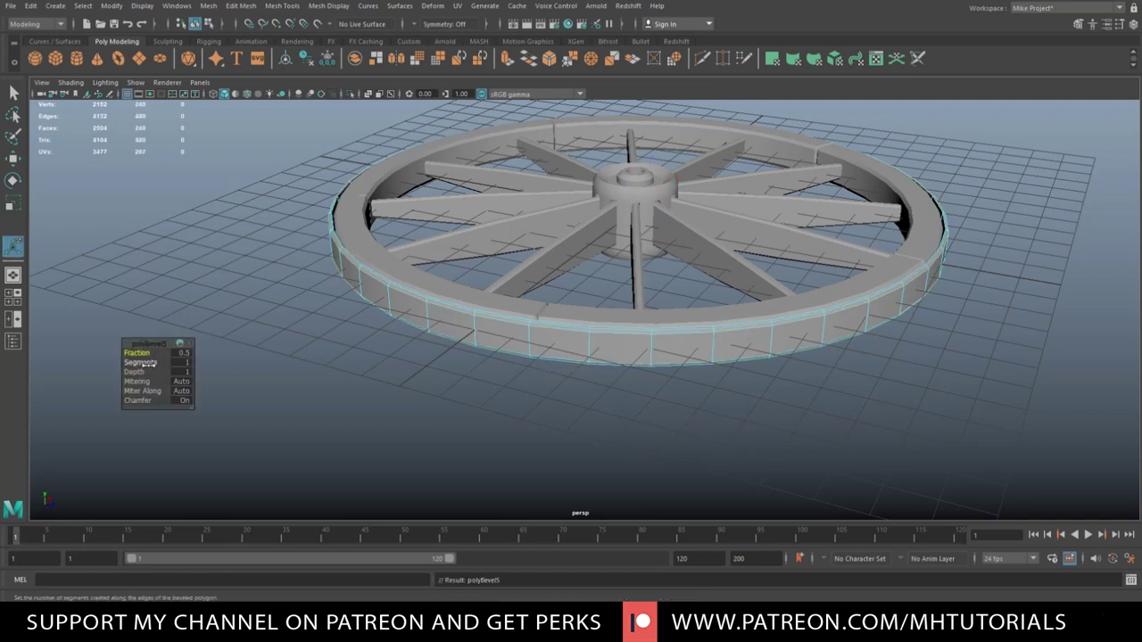
left_click(180, 353)
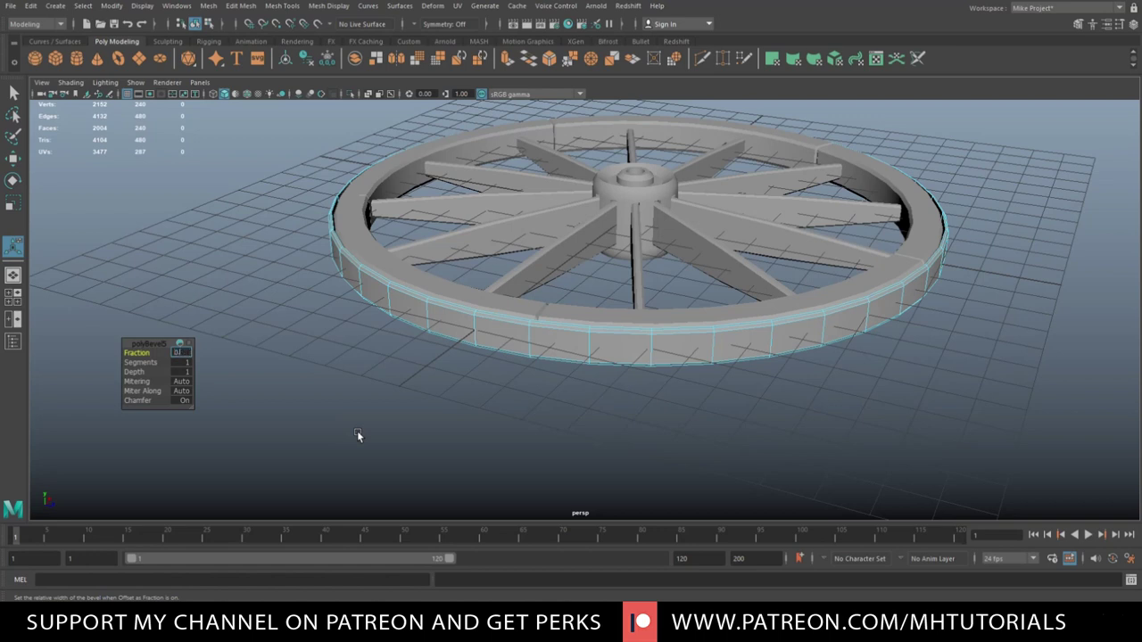
type("0.1")
key("Return")
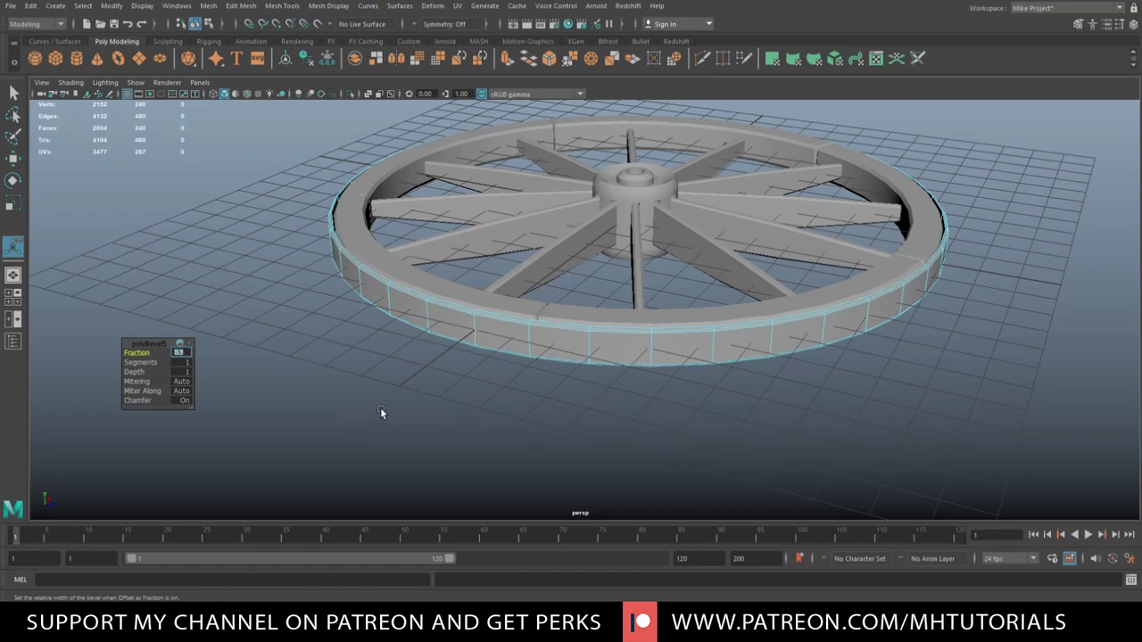
left_click_drag(380, 411, 524, 418, "alt")
right_click_drag(507, 369, 565, 272)
scroll(590, 374, "up", 3)
left_click_drag(624, 394, 624, 413, "alt")
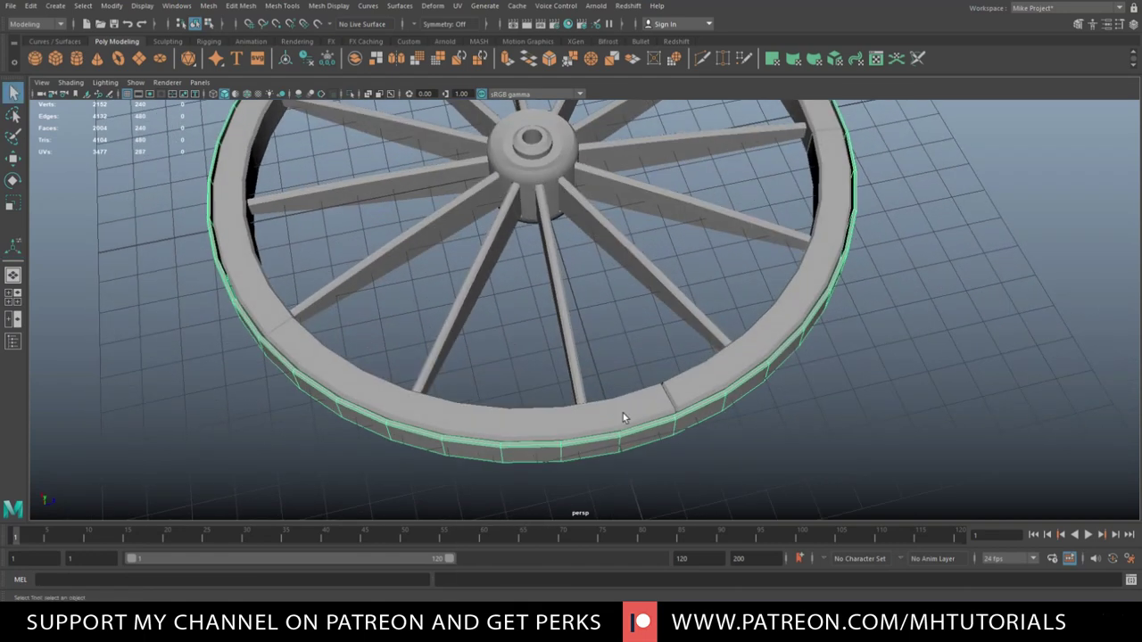
key("r")
left_click_drag(538, 173, 535, 173)
left_click(199, 379)
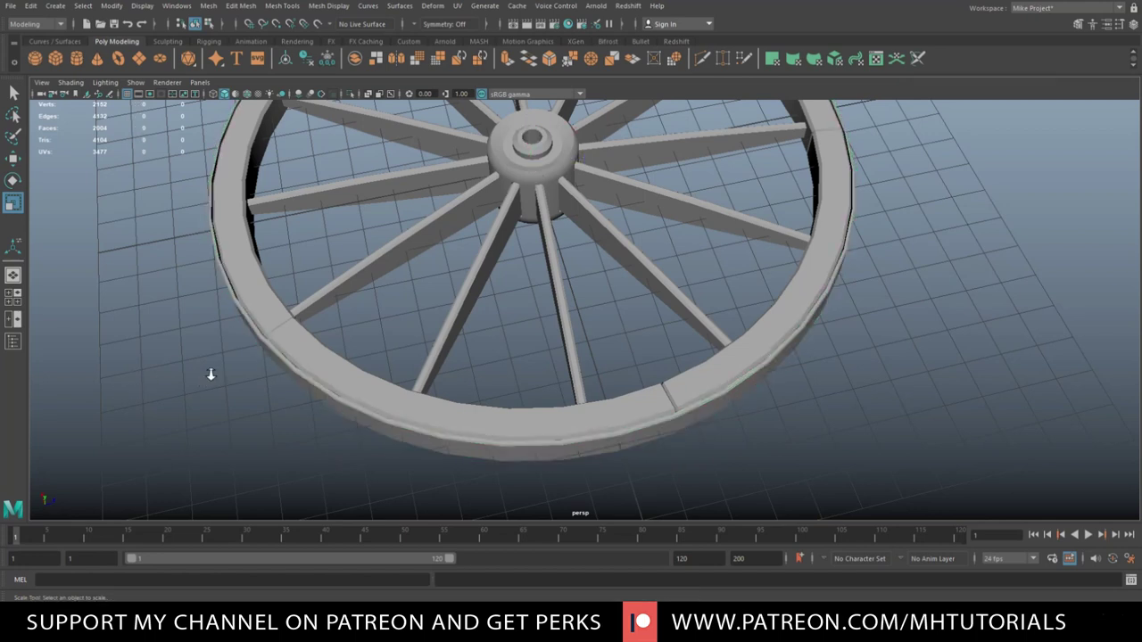
left_click_drag(200, 379, 223, 383, "alt")
scroll(223, 384, "down", 4)
left_click_drag(290, 439, 527, 387, "alt")
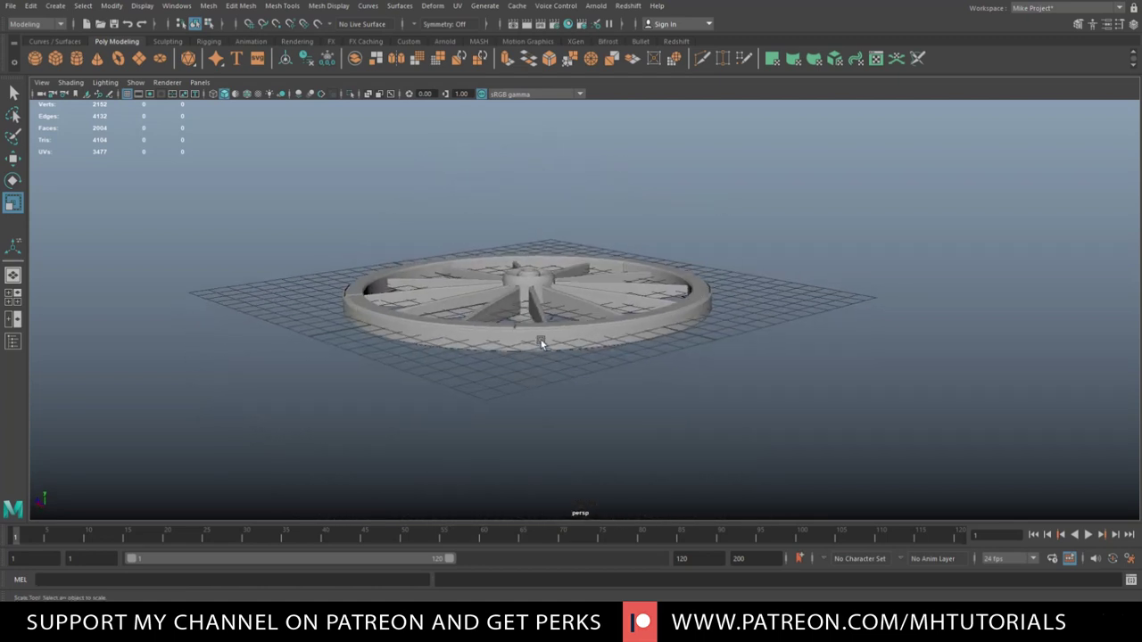
left_click(540, 347)
right_click_drag(541, 380, 616, 446, "alt")
left_click_drag(562, 470, 650, 379, "alt")
scroll(667, 389, "up", 3)
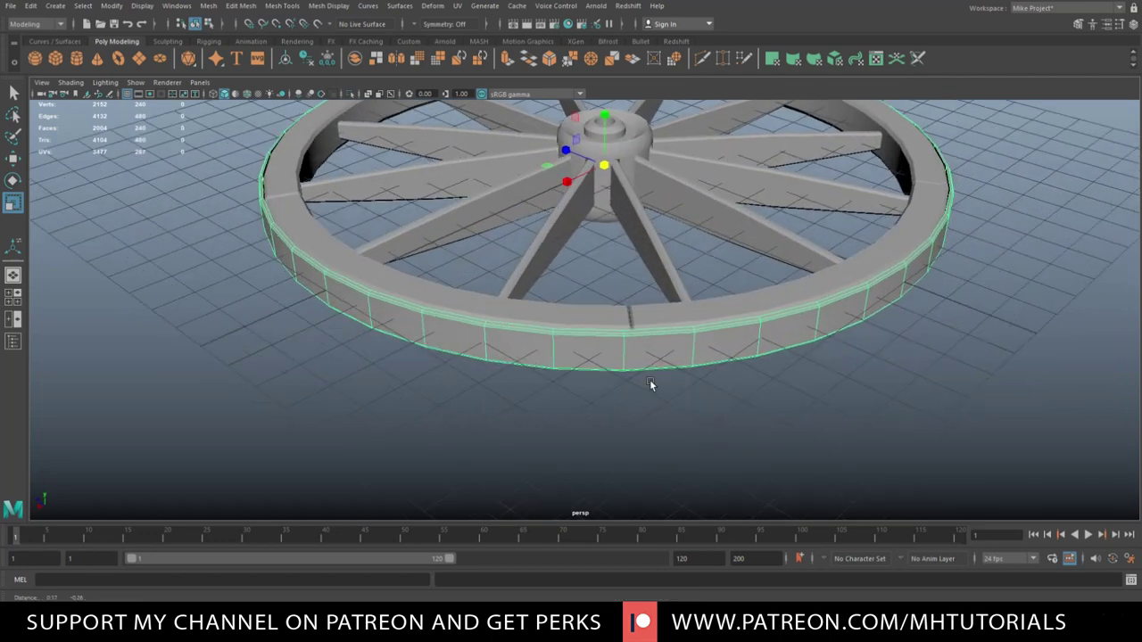
- Bevel the vertical edge below the rim joint with a fraction of 0.1
scroll(639, 369, "up", 5)
right_click(661, 289)
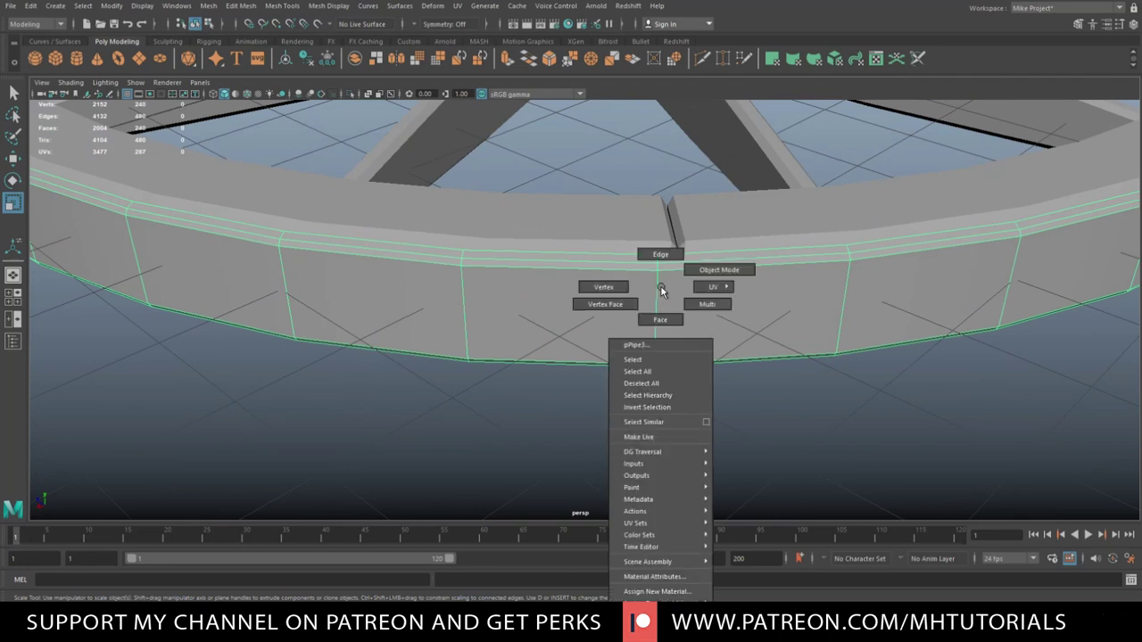
left_click(662, 257)
left_click(655, 311)
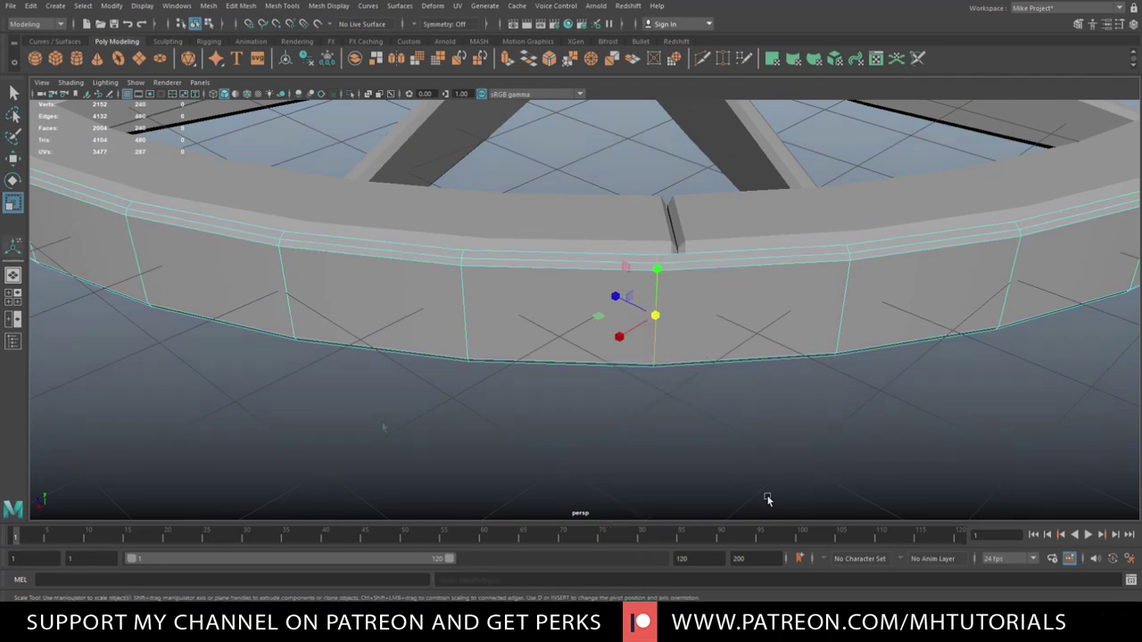
key("t")
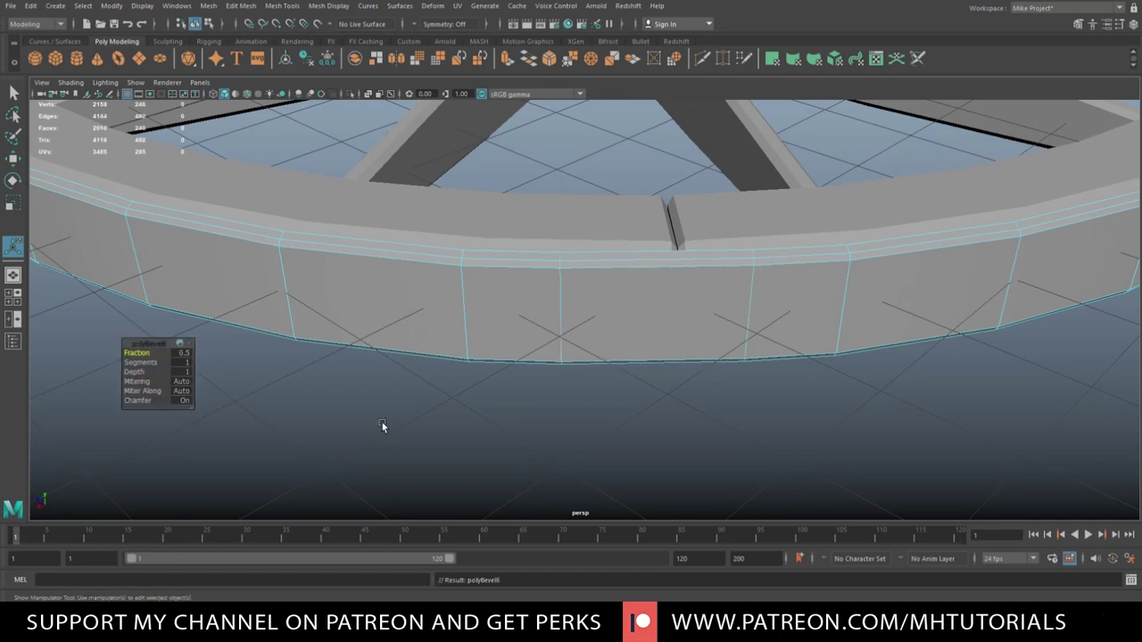
left_click(181, 354)
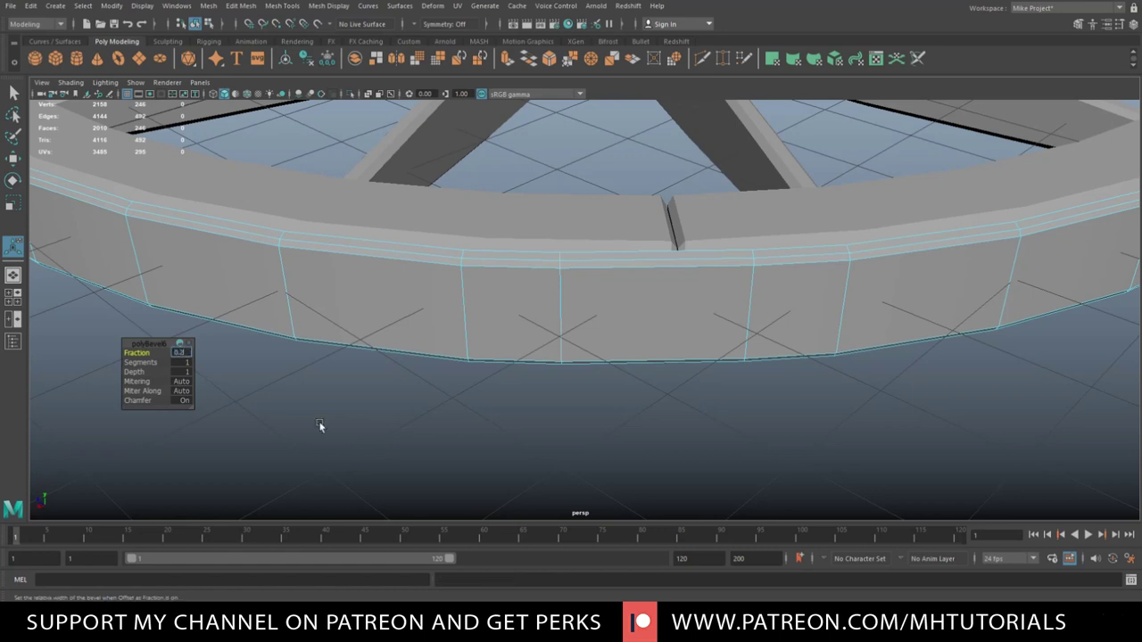
key("Return")
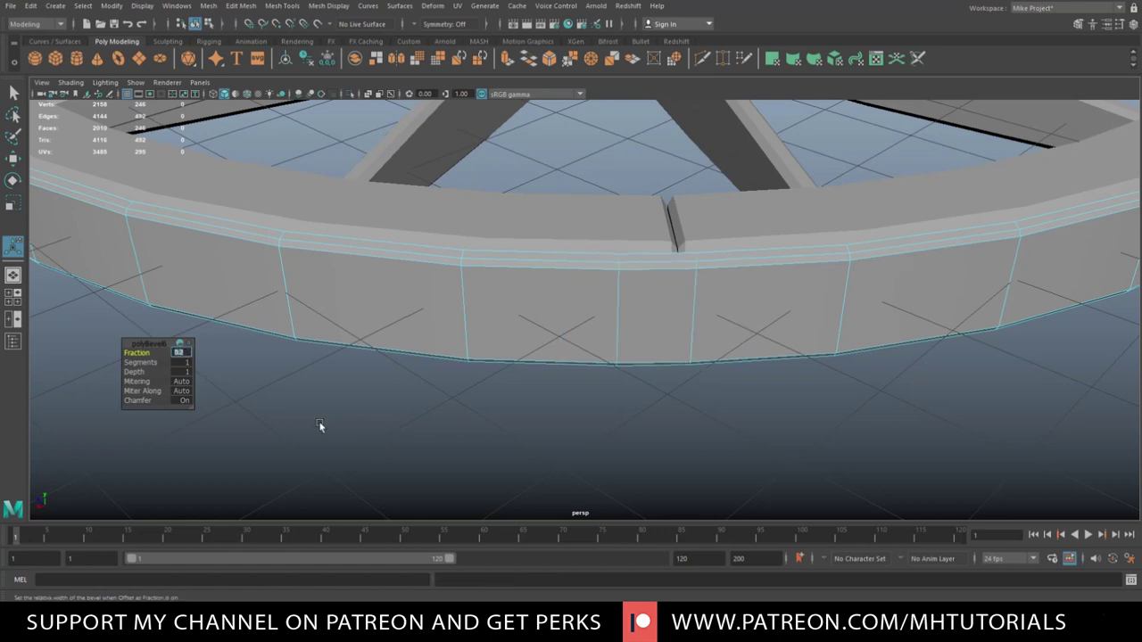
type("0.1")
key("Return")
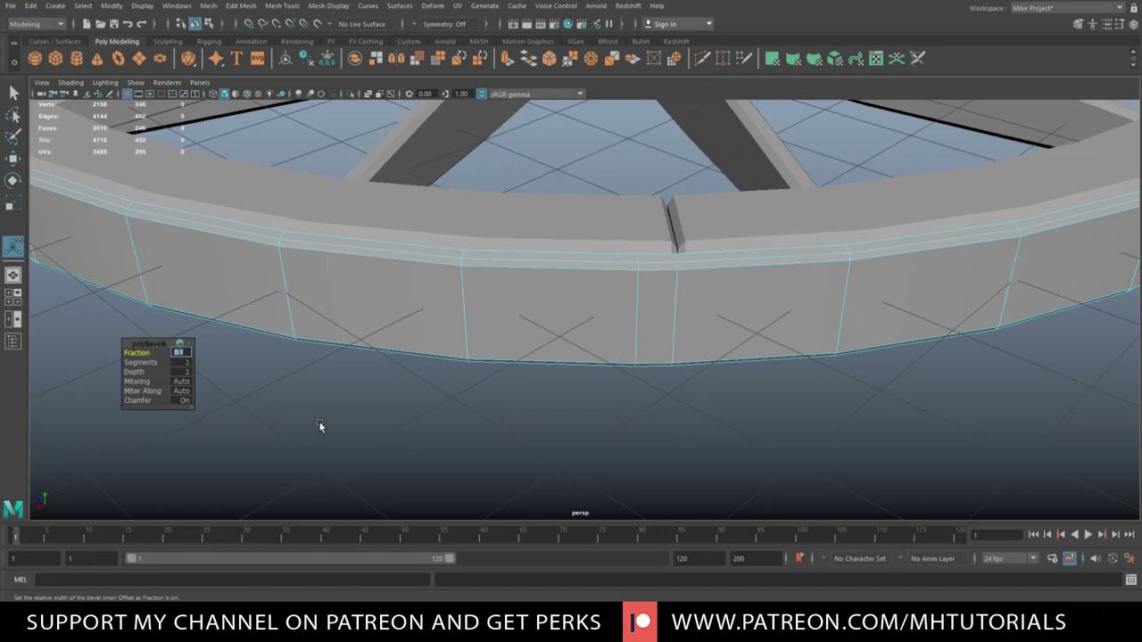
right_click_drag(651, 289, 652, 321)
- Extrude the two joint faces with thickness 0.05 and adjust the extrusion offset
left_click(655, 303)
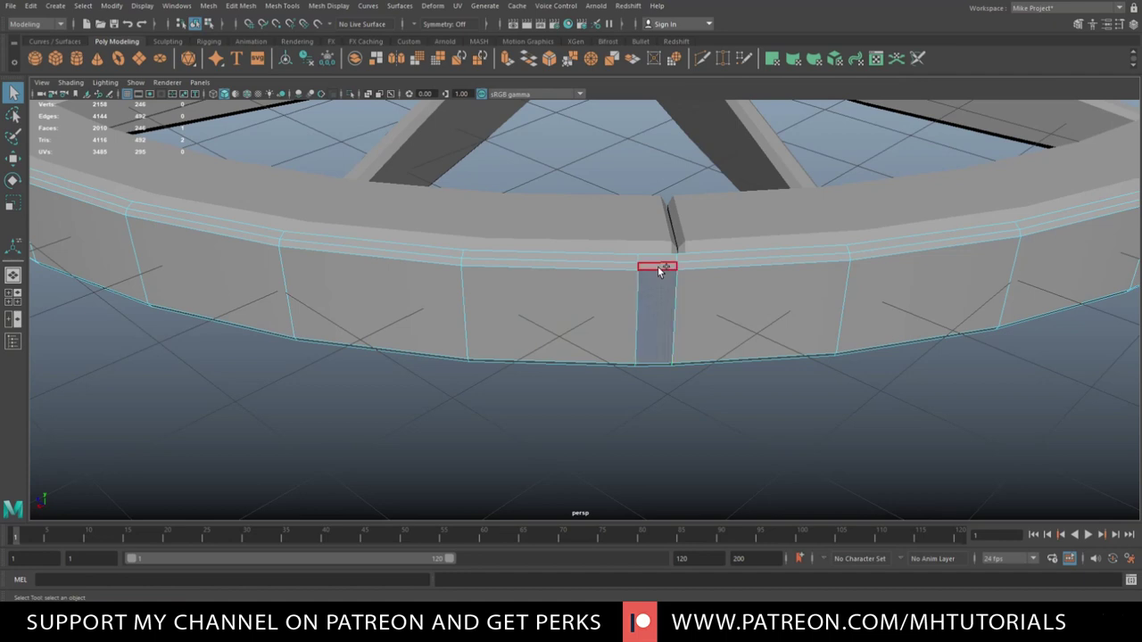
left_click(657, 266, "shift")
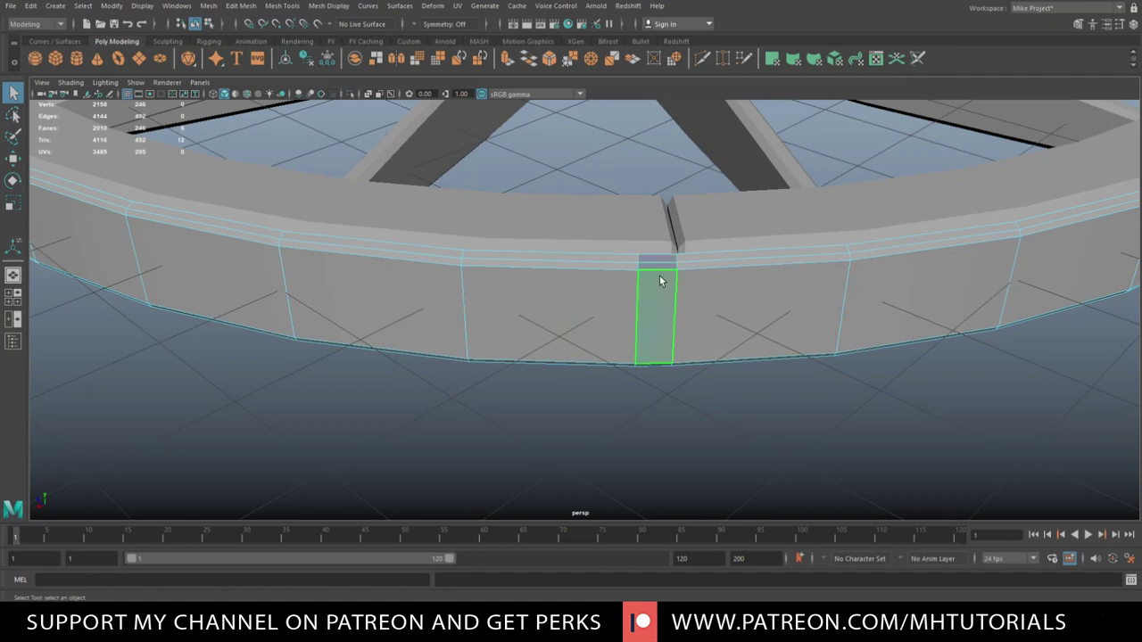
key("ctrl+e")
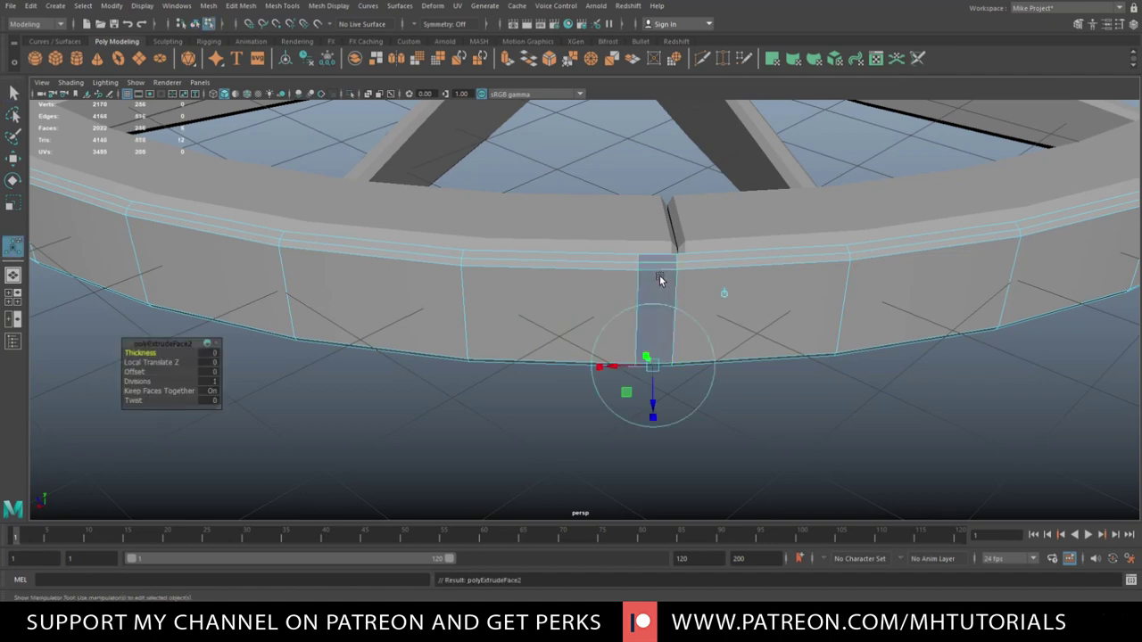
left_click(214, 354)
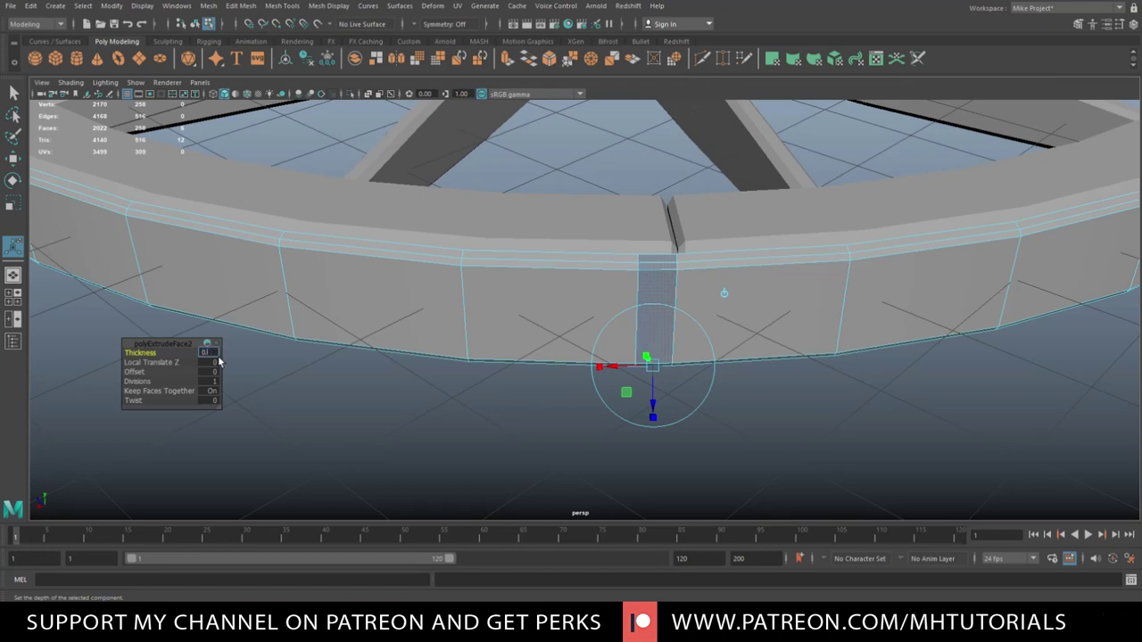
key("Return")
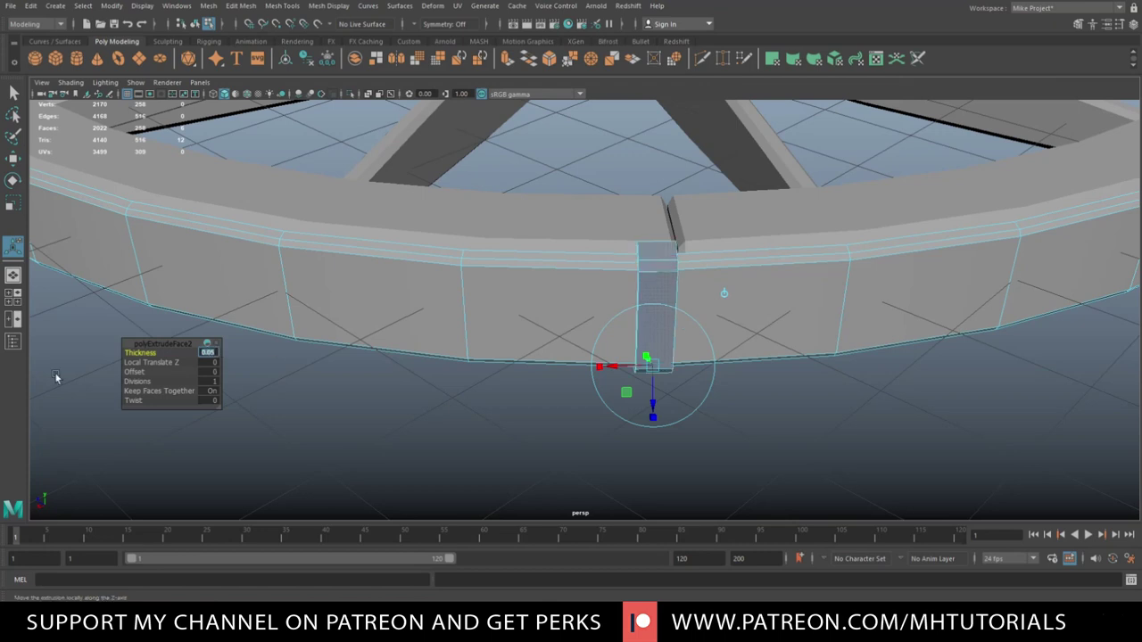
left_click(139, 372)
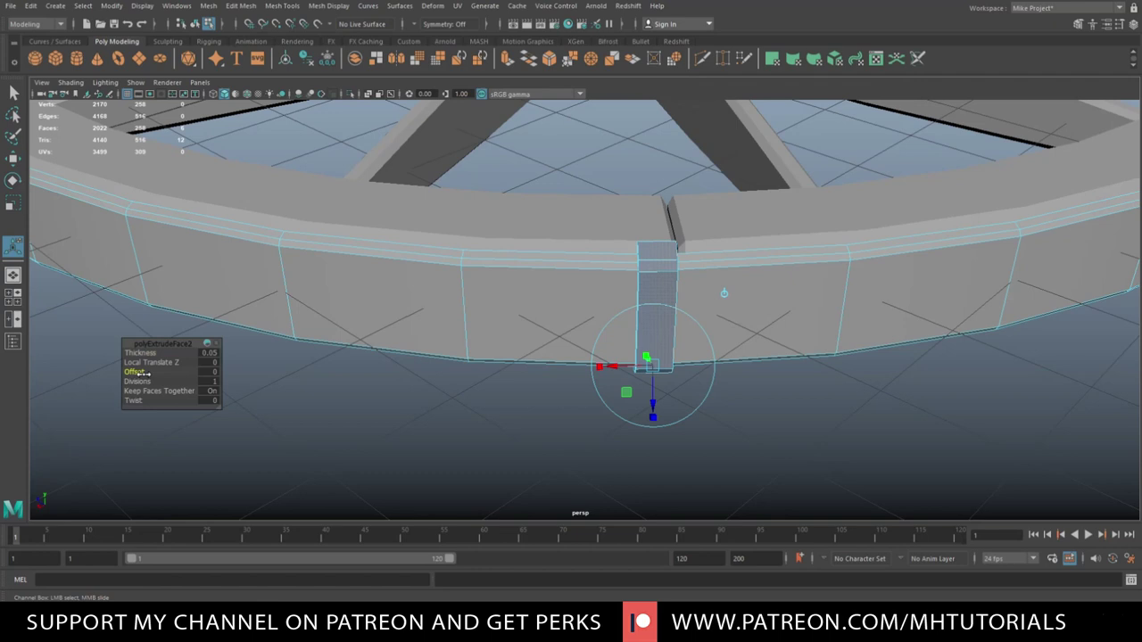
left_click_drag(144, 376, 142, 375)
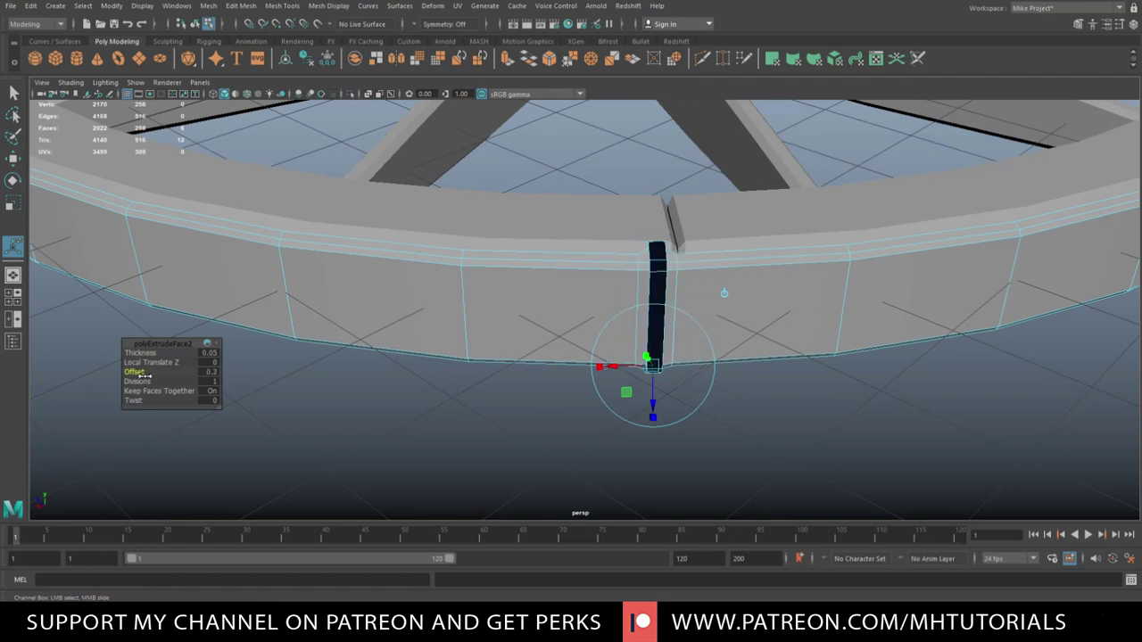
left_click(207, 371)
type("0")
key("Return")
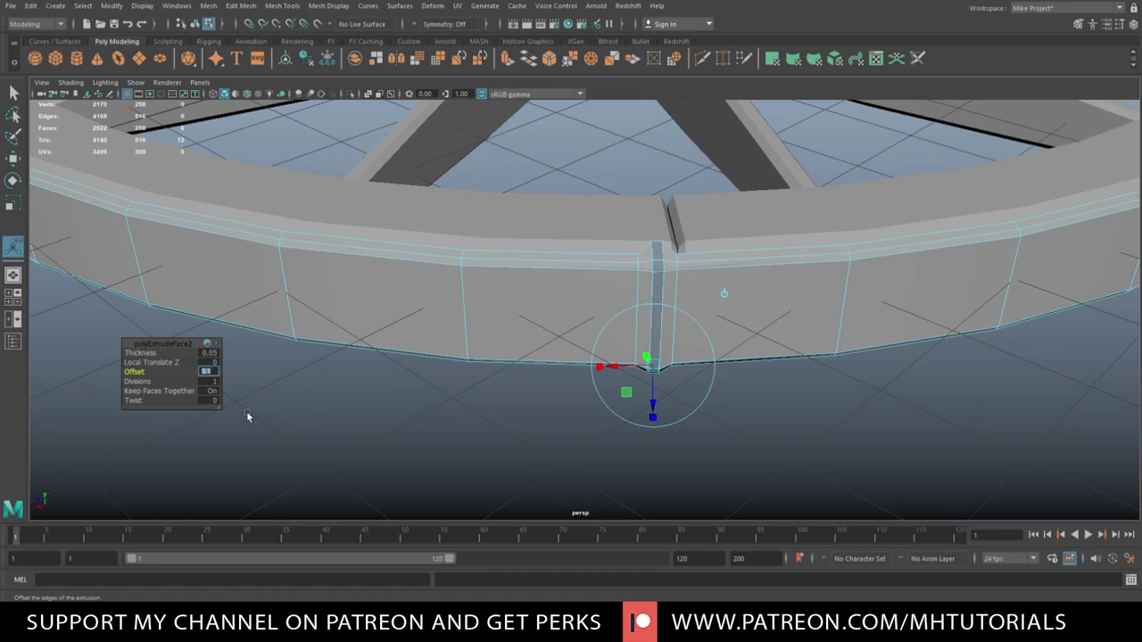
- Drag the extrusion thickness inward to recess the joint strip into a shallow groove
left_click(209, 353)
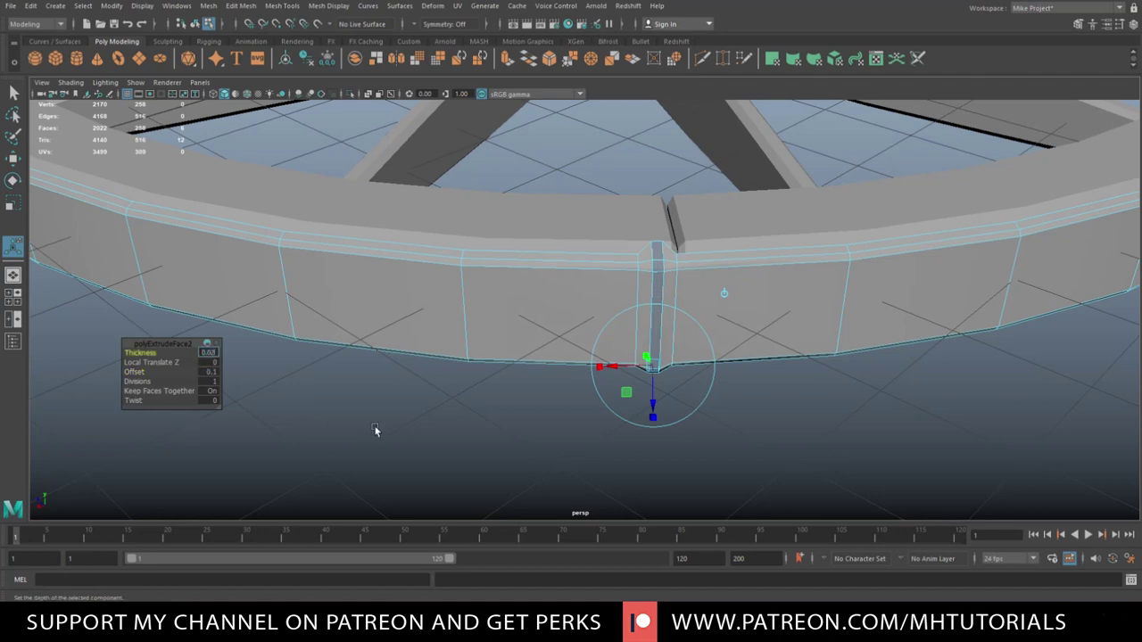
middle_click_drag(375, 430, 375, 430)
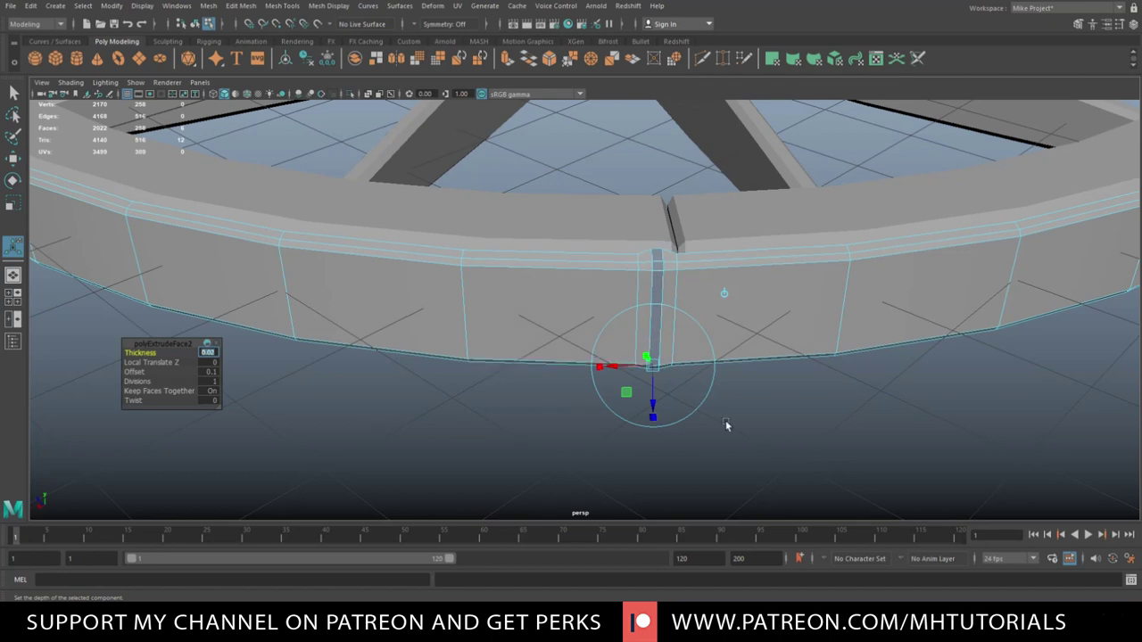
left_click(809, 408)
scroll(828, 397, "down", 5)
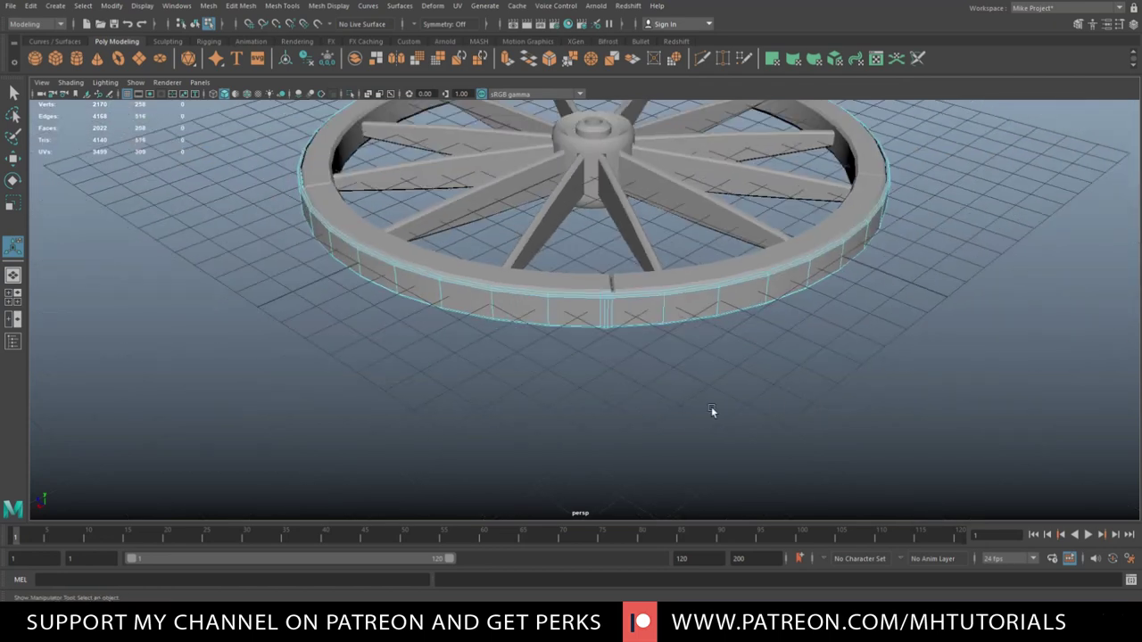
left_click_drag(711, 410, 710, 448, "alt")
scroll(777, 398, "down", 5)
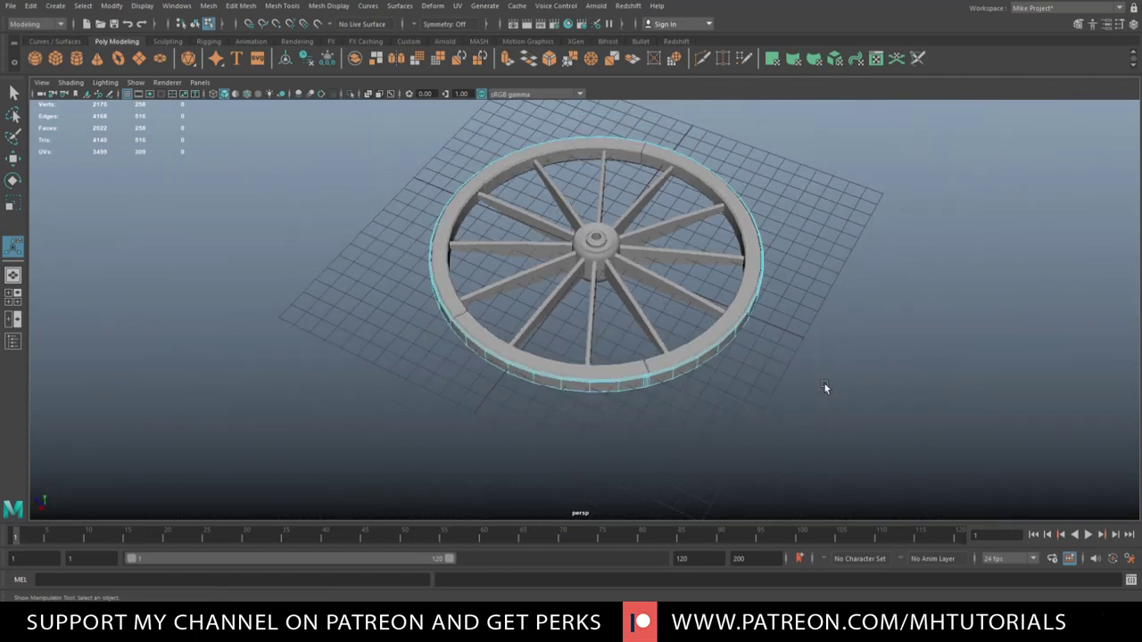
mouse_move(826, 388)
left_mouse_down("alt")
mouse_move(861, 390)
mouse_move(871, 417)
mouse_move(857, 428)
mouse_move(895, 359)
mouse_move(913, 255)
mouse_move(836, 389)
mouse_move(830, 370)
mouse_move(827, 405)
left_mouse_up("alt")
middle_click_drag(826, 405, 830, 313, "alt")
mouse_move(831, 313)
left_mouse_down("alt")
mouse_move(839, 287)
mouse_move(772, 377)
mouse_move(818, 371)
mouse_move(847, 321)
mouse_move(847, 286)
mouse_move(830, 348)
mouse_move(823, 315)
mouse_move(841, 307)
left_mouse_up("alt")
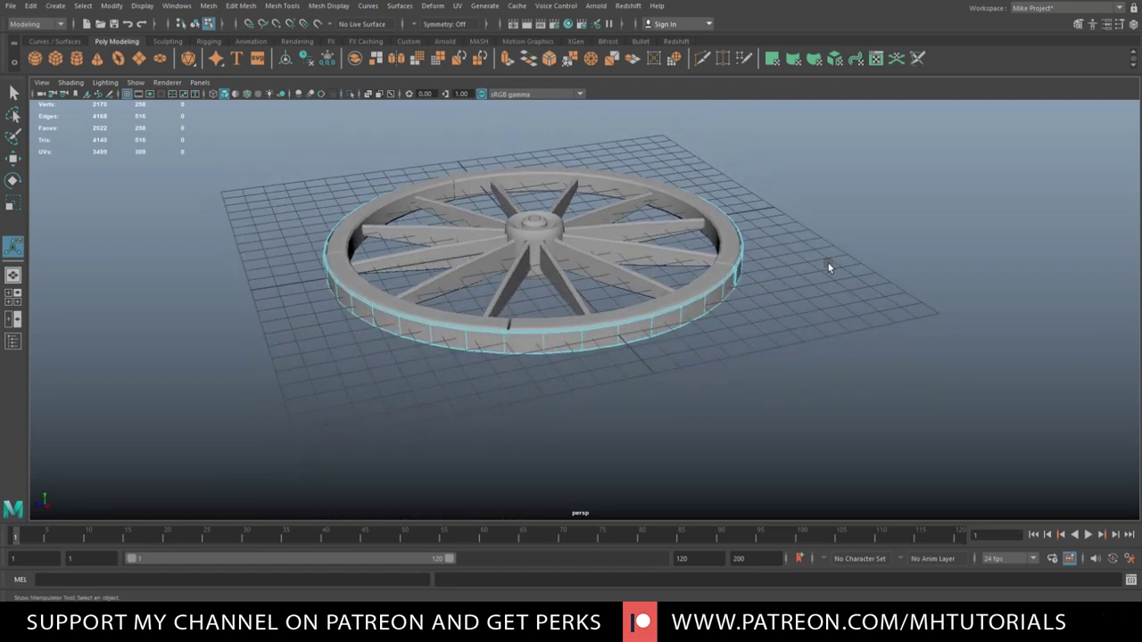